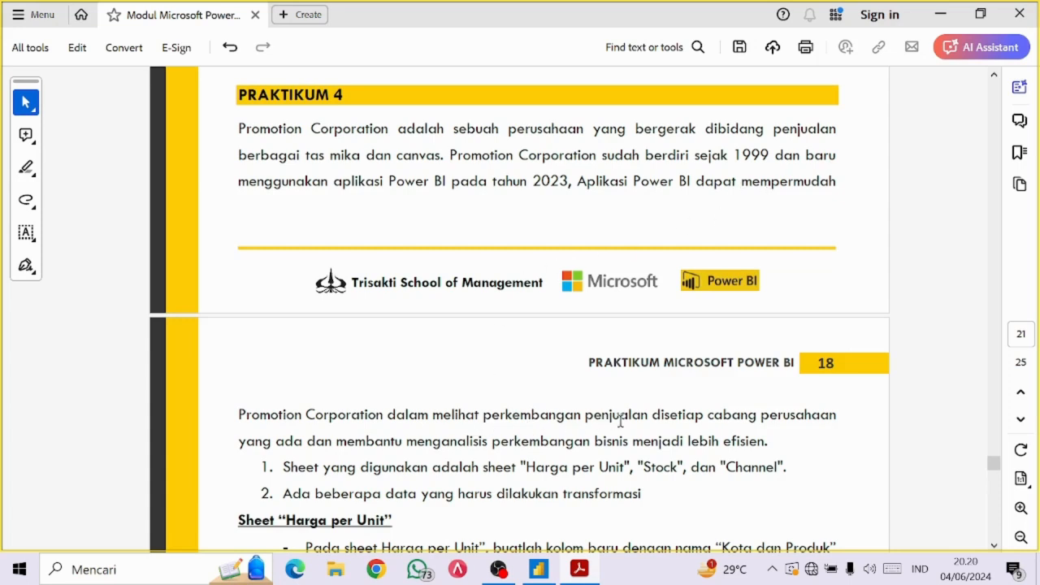
Read the Praktikum 4 introduction in the module, and start a new blank report in Power BI Desktop
{"action": "scroll", "coordinate": [620, 421], "scroll_direction": "down", "scroll_amount": 2}
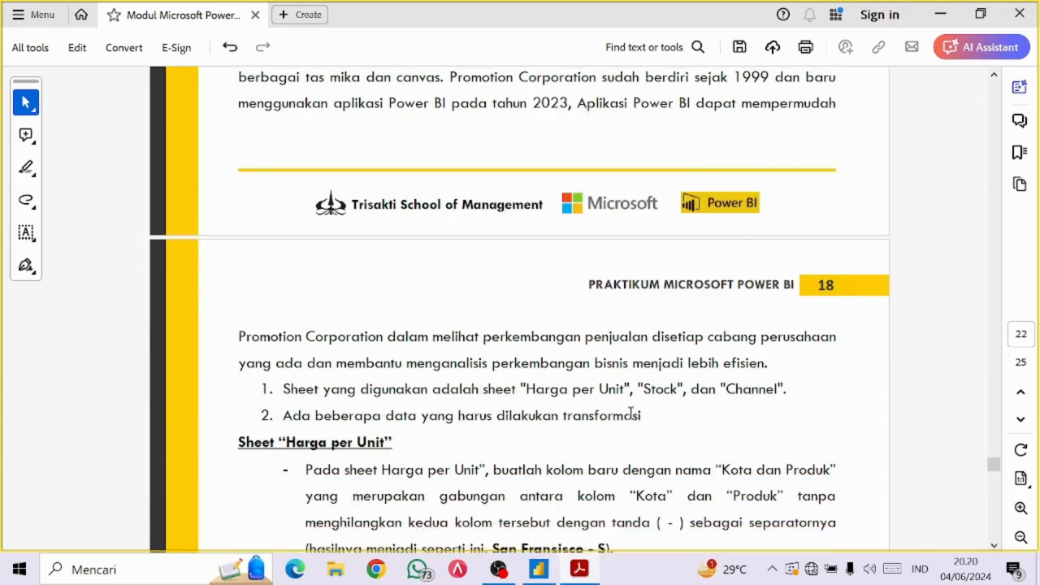
{"action": "scroll", "coordinate": [632, 414], "scroll_direction": "down", "scroll_amount": 4}
{"action": "scroll", "coordinate": [647, 412], "scroll_direction": "down", "scroll_amount": 1}
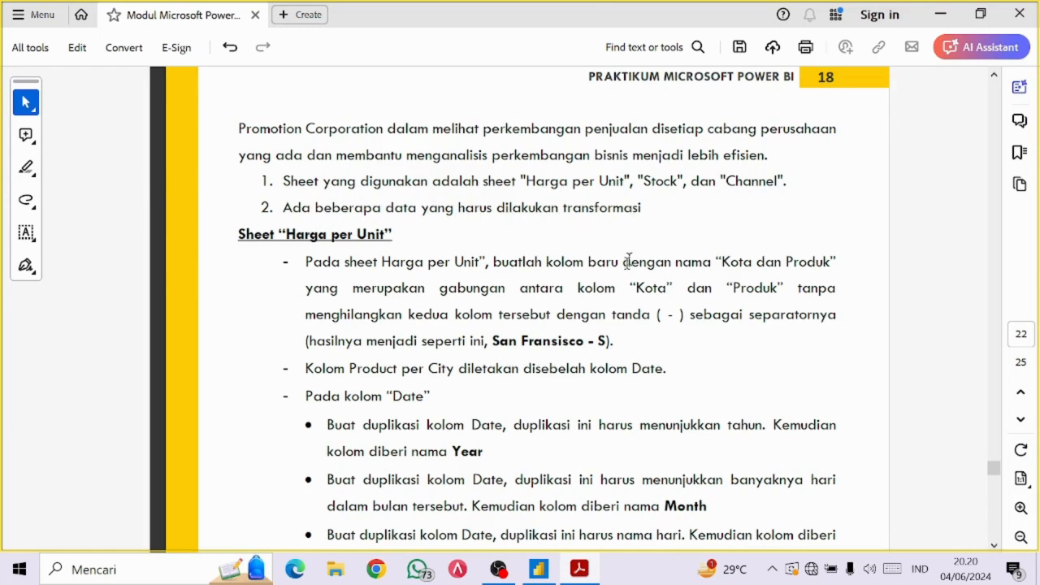
{"action": "left_click", "coordinate": [539, 569]}
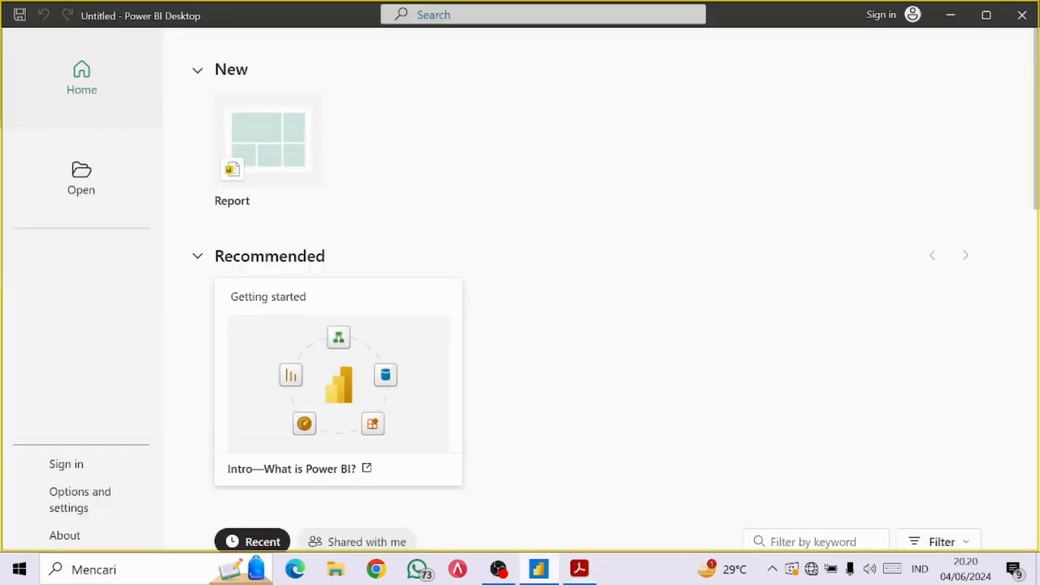
{"action": "left_click", "coordinate": [275, 140]}
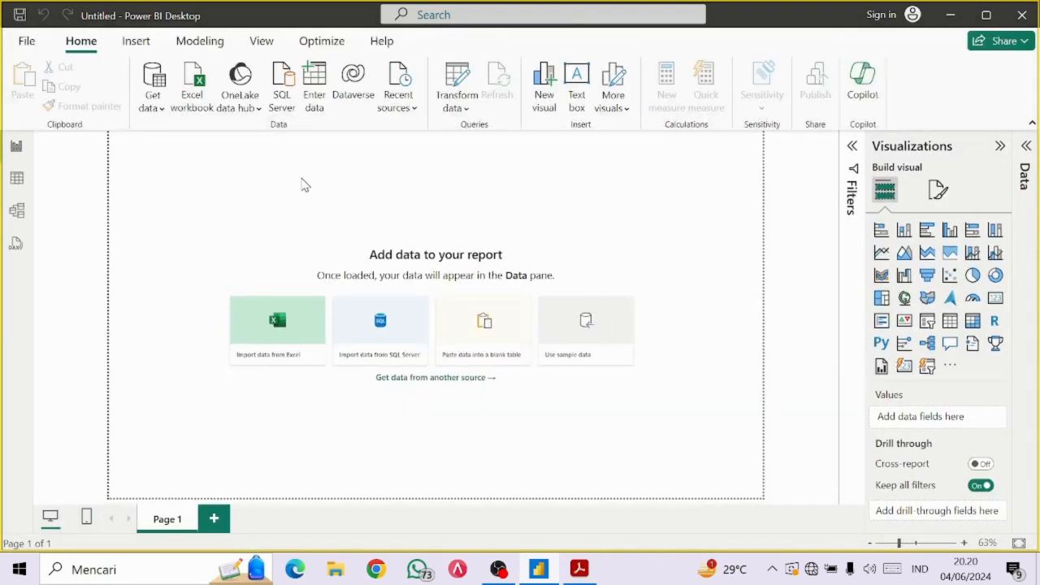
Connect to the Excel workbook PROMOTION CORPORATION as the report's data source
{"action": "left_click", "coordinate": [159, 110]}
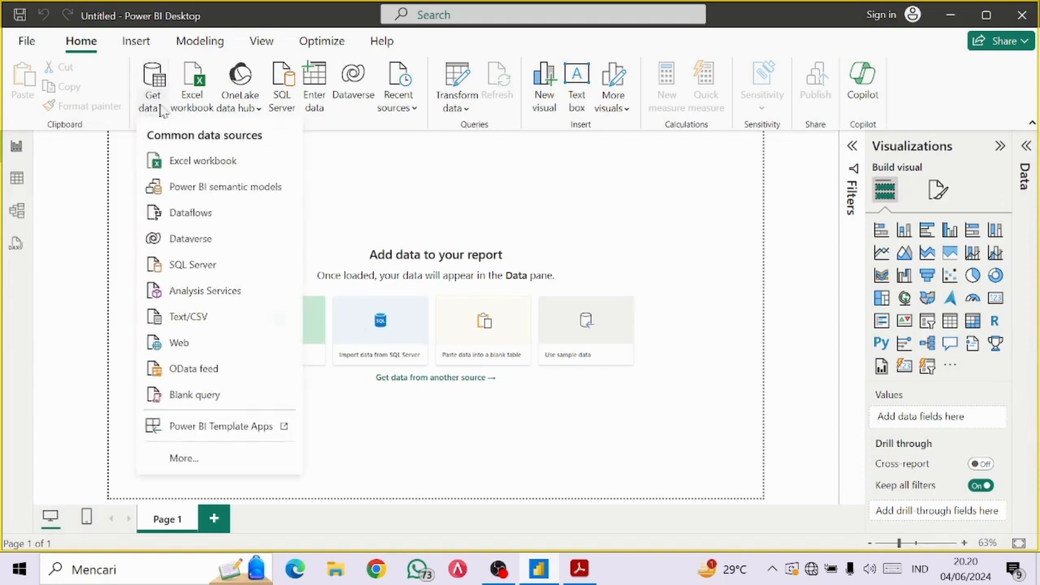
{"action": "left_click", "coordinate": [241, 165]}
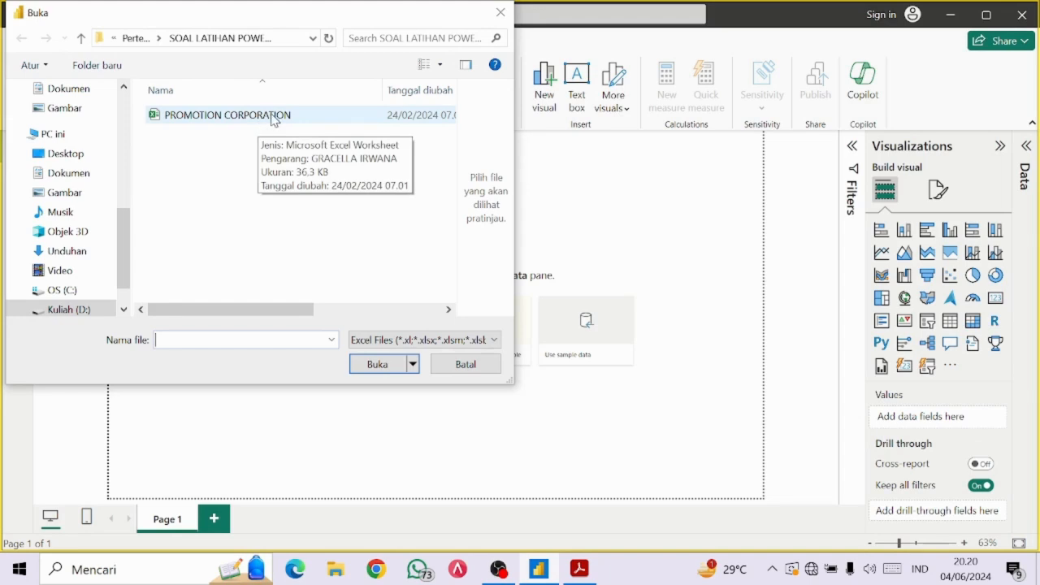
{"action": "double_click", "coordinate": [272, 116]}
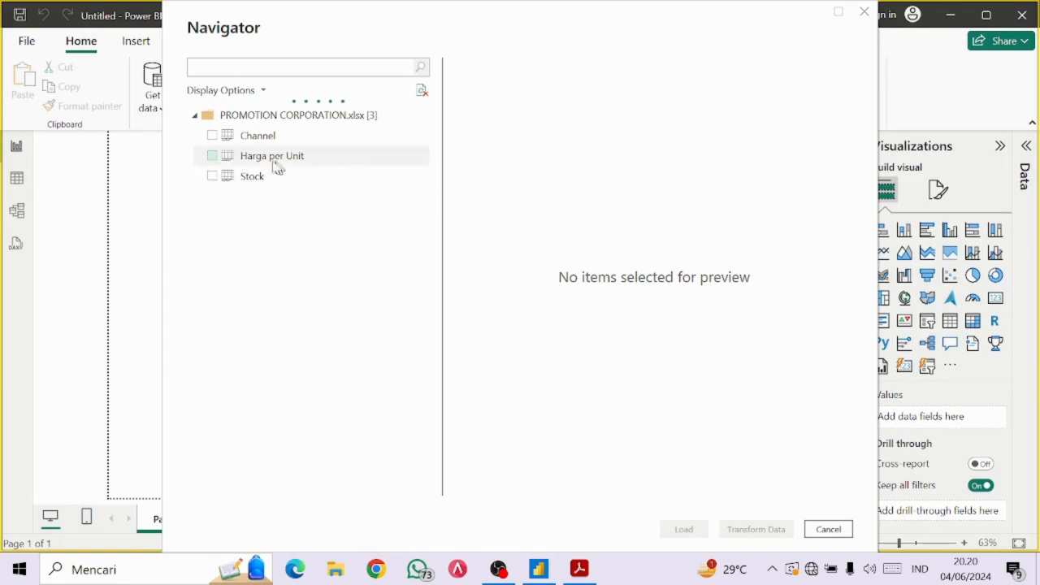
Choose the Channel, Harga per Unit and Stock sheets and open them for data transformation
{"action": "left_click", "coordinate": [212, 136]}
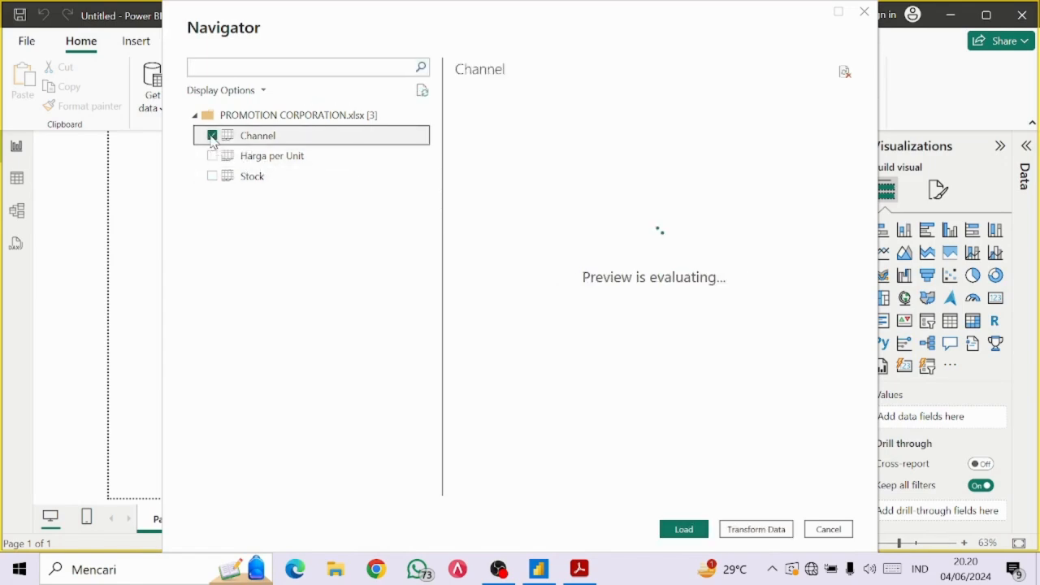
{"action": "left_click", "coordinate": [213, 156]}
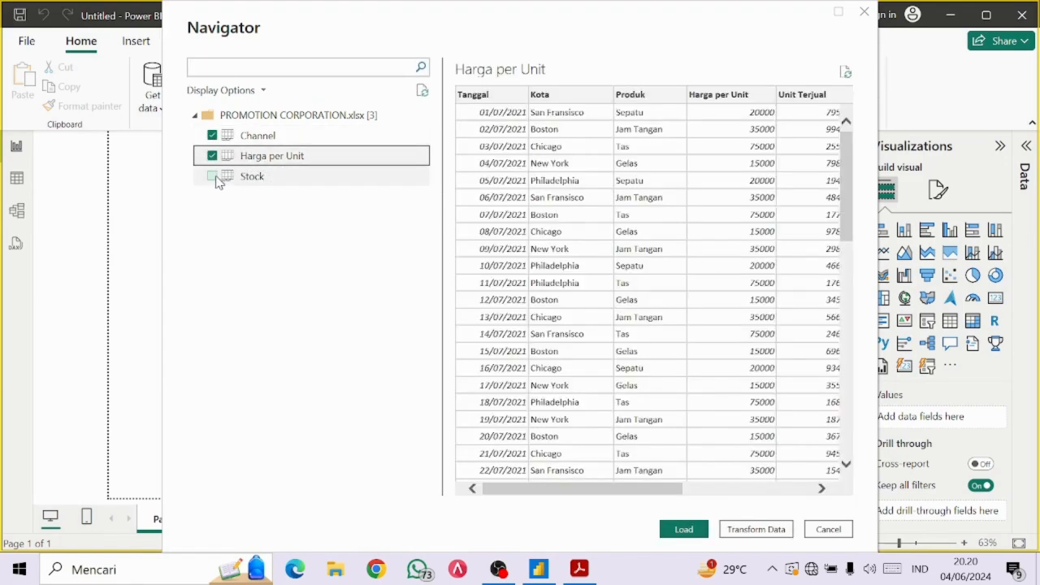
{"action": "left_click", "coordinate": [212, 177]}
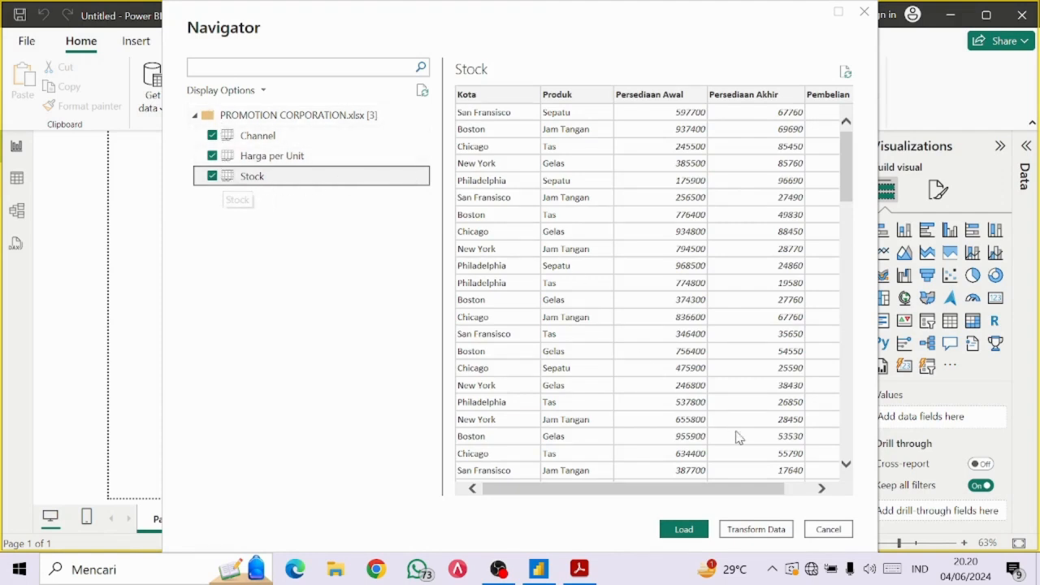
{"action": "left_click", "coordinate": [757, 529]}
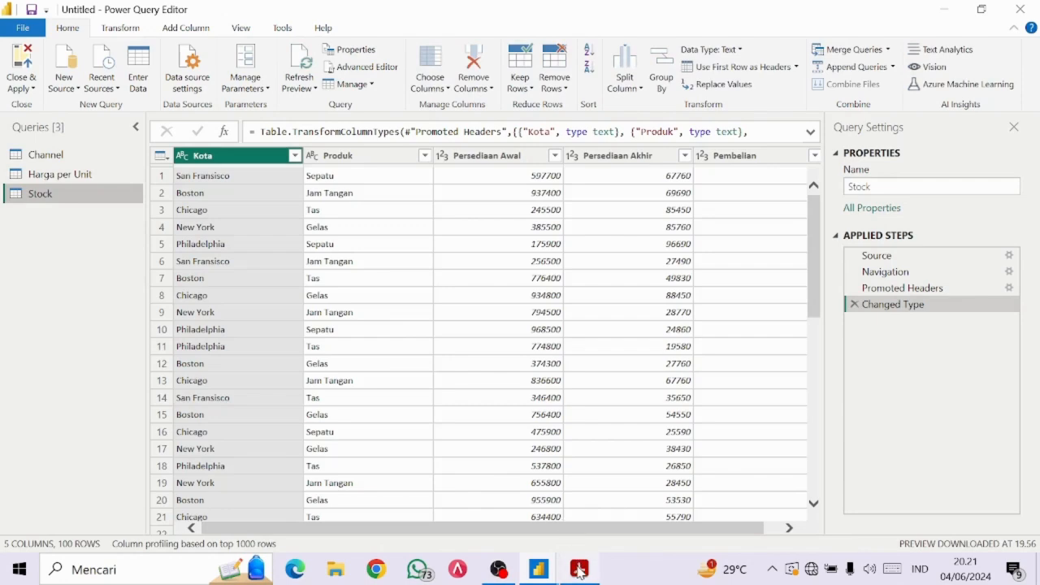
Switch to the module in Acrobat and read the Harga per Unit instructions on the column name, separator and example result
{"action": "left_click", "coordinate": [579, 569]}
{"action": "scroll", "coordinate": [371, 357], "scroll_direction": "down", "scroll_amount": 3}
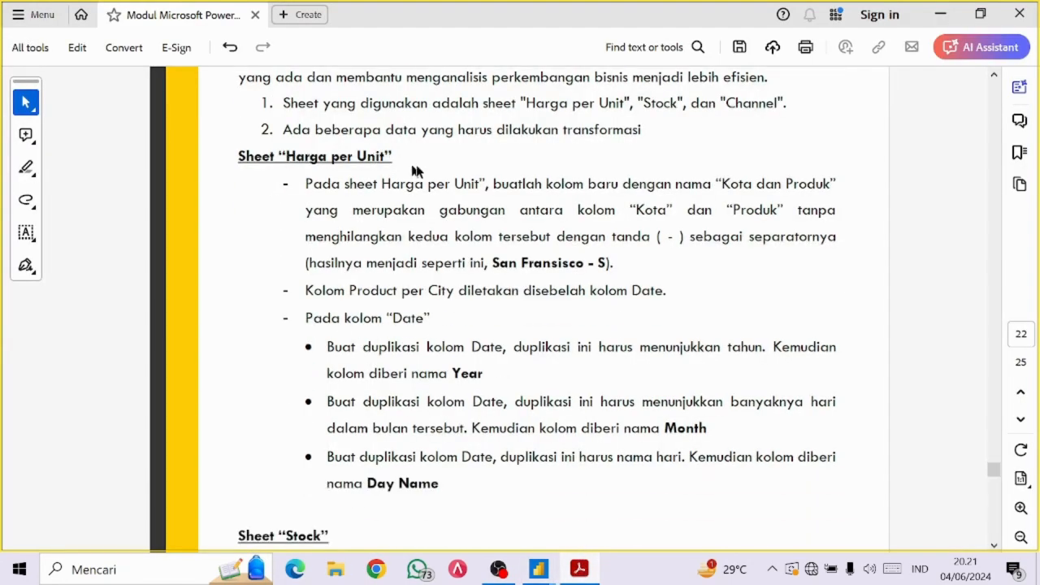
{"action": "mouse_move", "coordinate": [722, 183]}
{"action": "left_mouse_down"}
{"action": "mouse_move", "coordinate": [830, 185]}
{"action": "mouse_move", "coordinate": [811, 188]}
{"action": "left_mouse_up"}
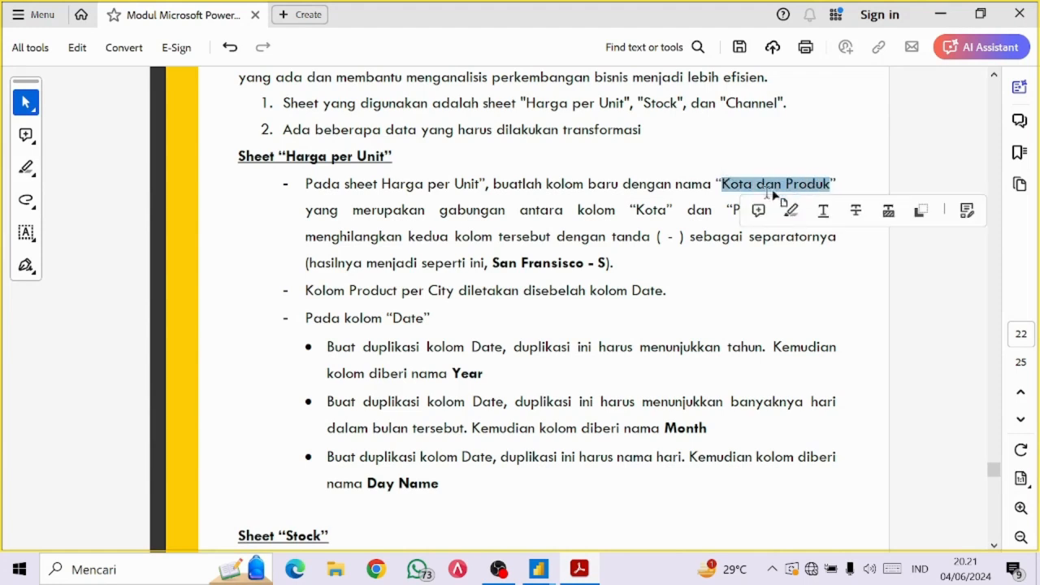
{"action": "left_click", "coordinate": [607, 230]}
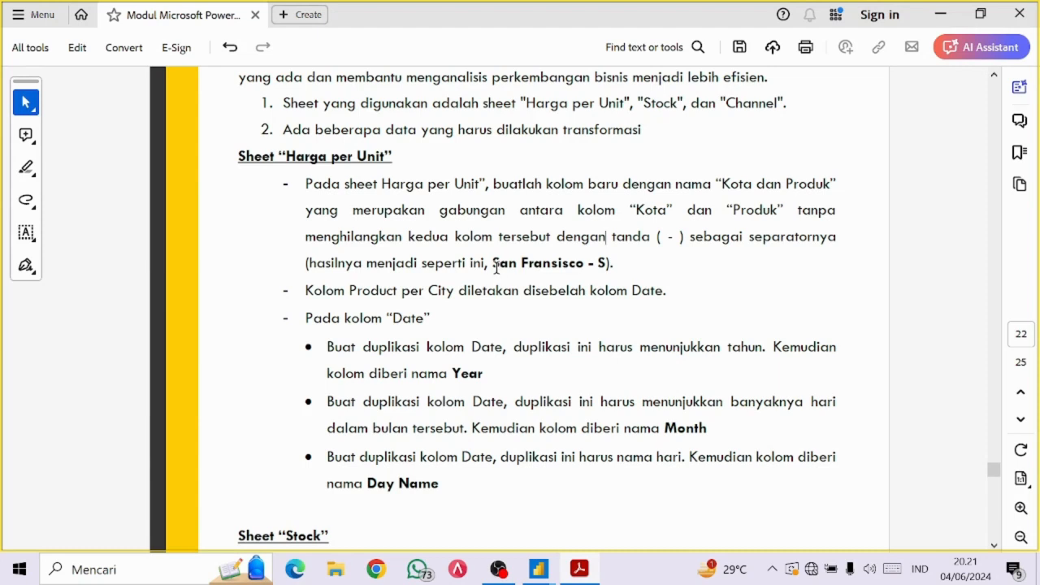
{"action": "left_click_drag", "start_coordinate": [494, 263], "coordinate": [614, 263]}
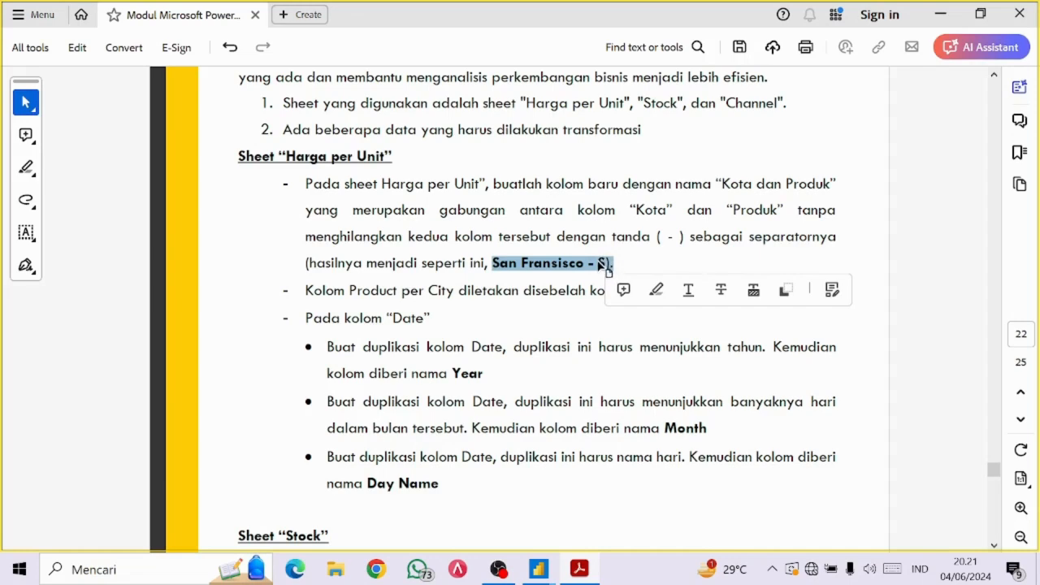
Switch back to Power Query Editor and duplicate the Kota column in the Harga per Unit query
{"action": "key", "text": "alt+Tab"}
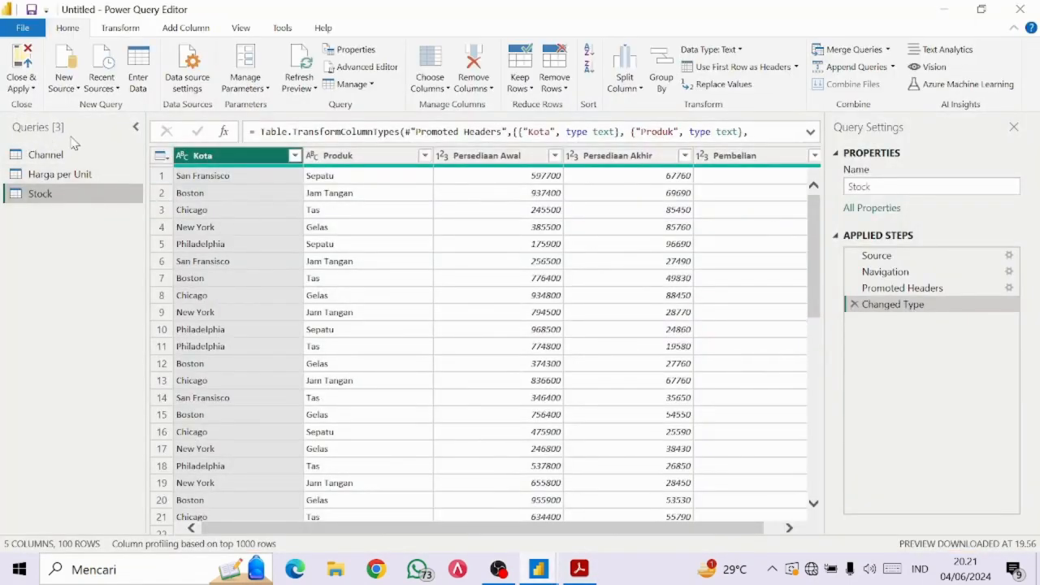
{"action": "left_click", "coordinate": [79, 177]}
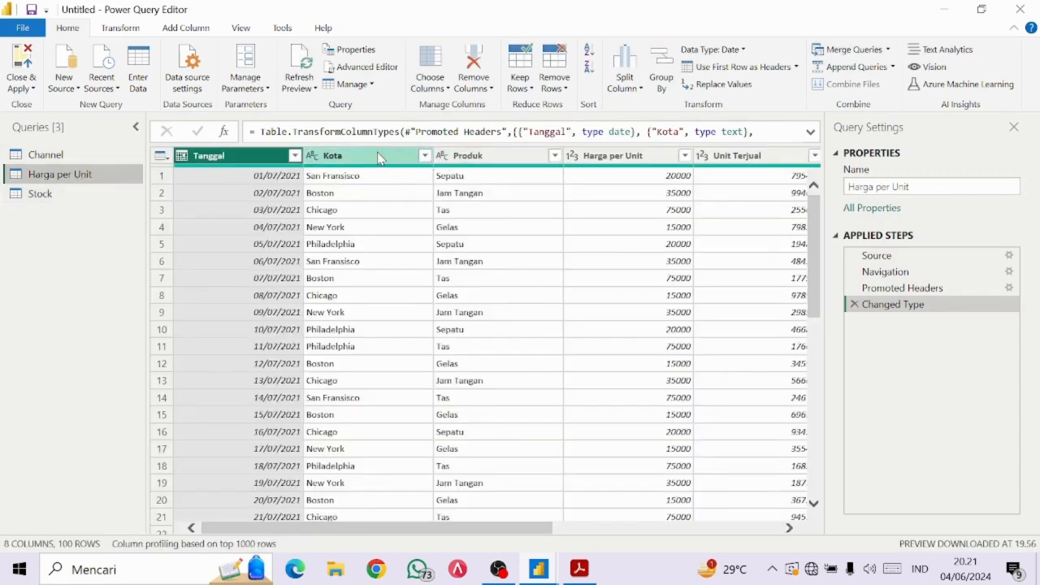
{"action": "left_click", "coordinate": [378, 158]}
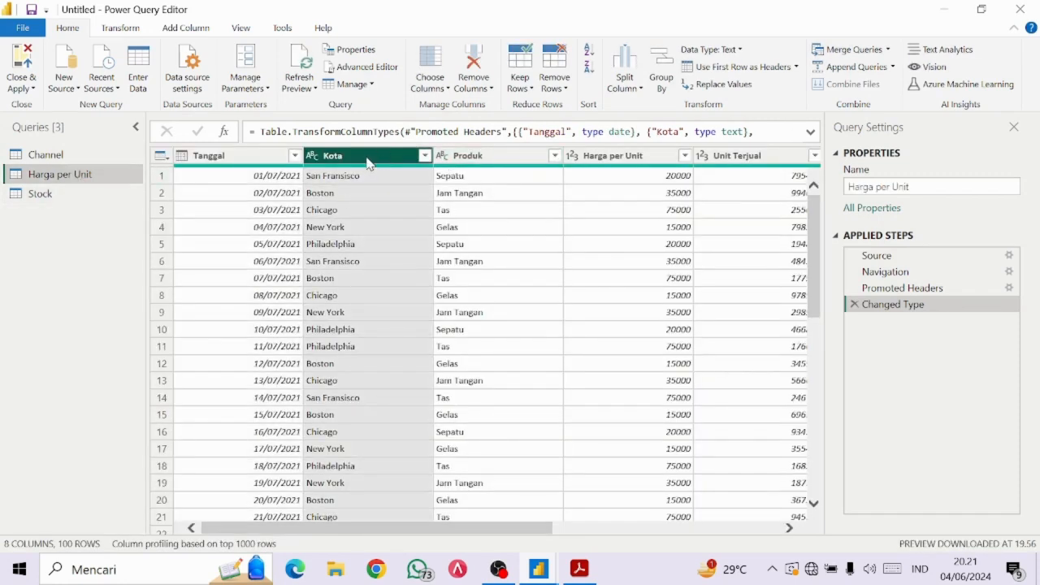
{"action": "right_click", "coordinate": [367, 160]}
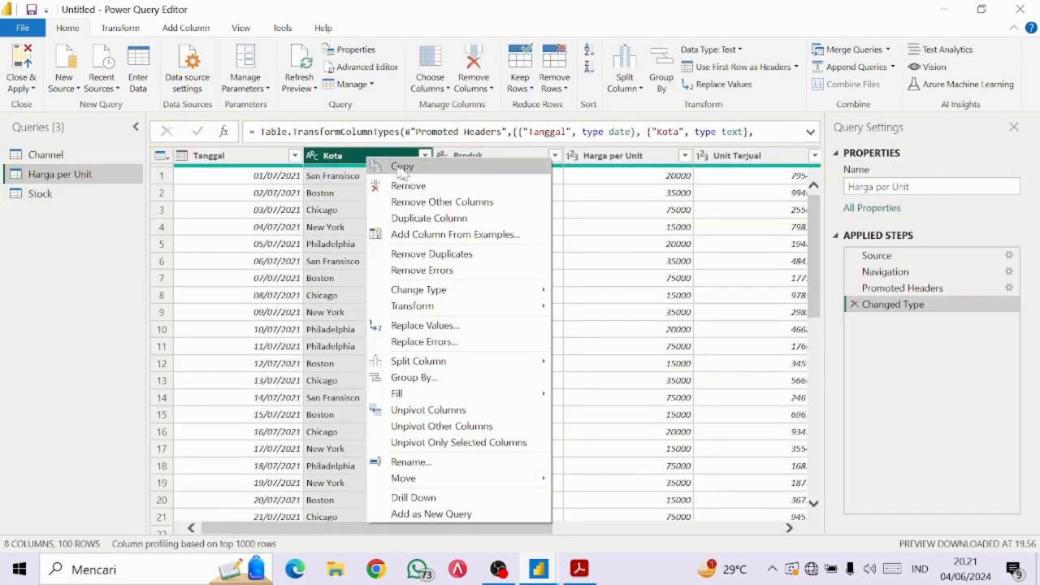
{"action": "left_click", "coordinate": [419, 219]}
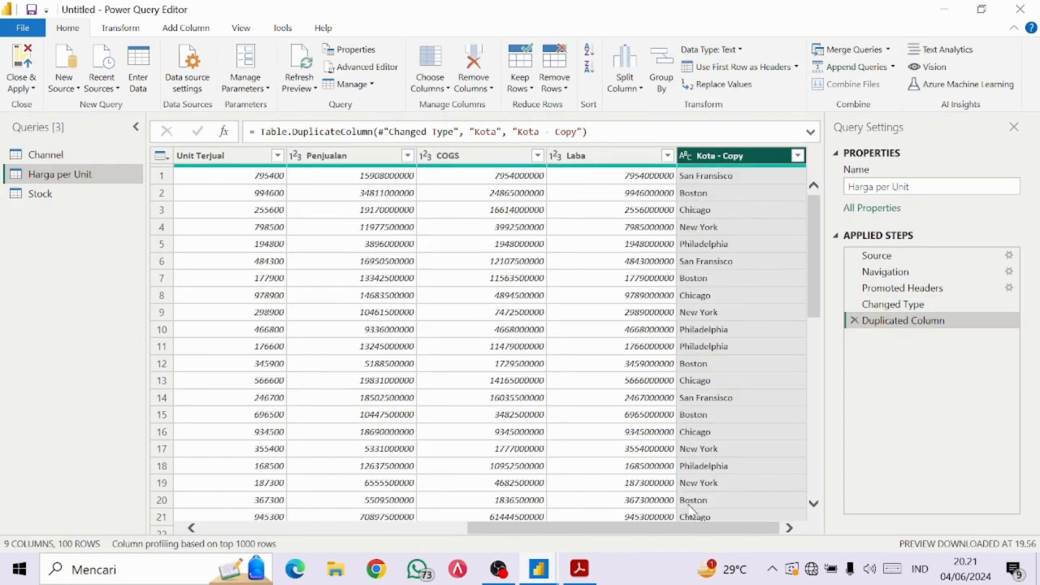
Duplicate the Produk column in the Harga per Unit query
{"action": "left_click_drag", "start_coordinate": [686, 530], "coordinate": [395, 501]}
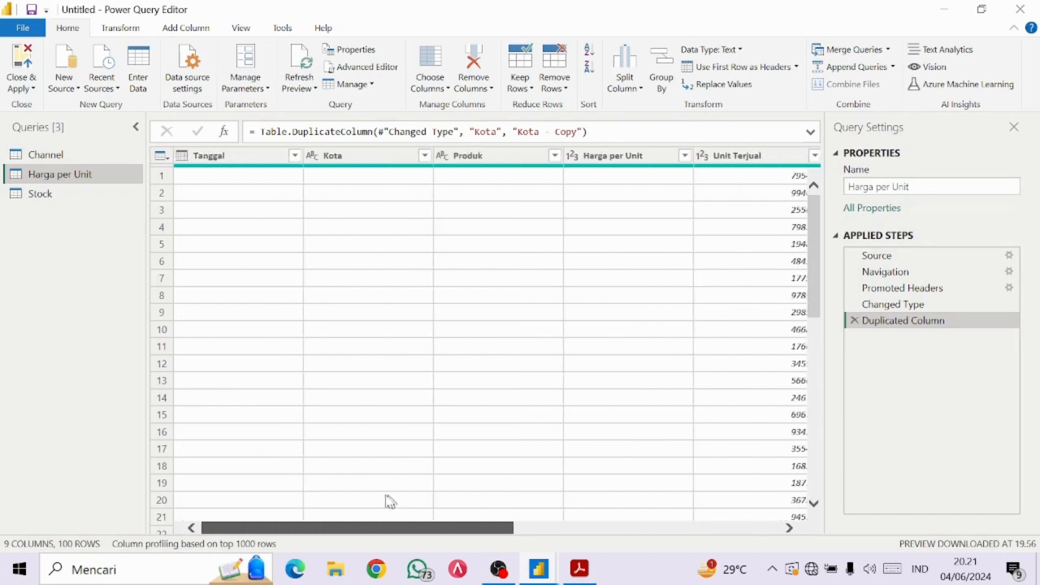
{"action": "left_click", "coordinate": [481, 162]}
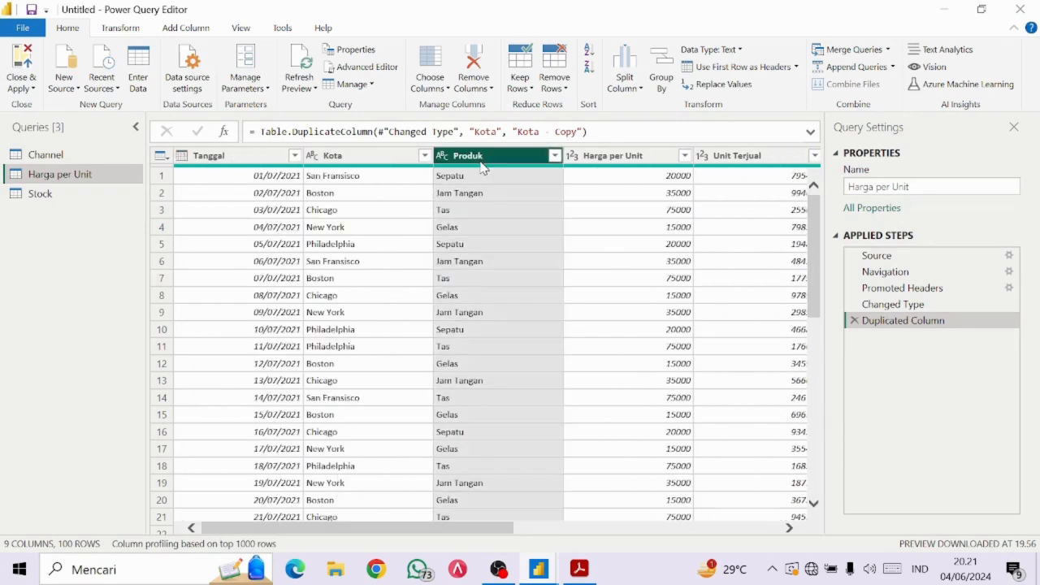
{"action": "right_click", "coordinate": [493, 163]}
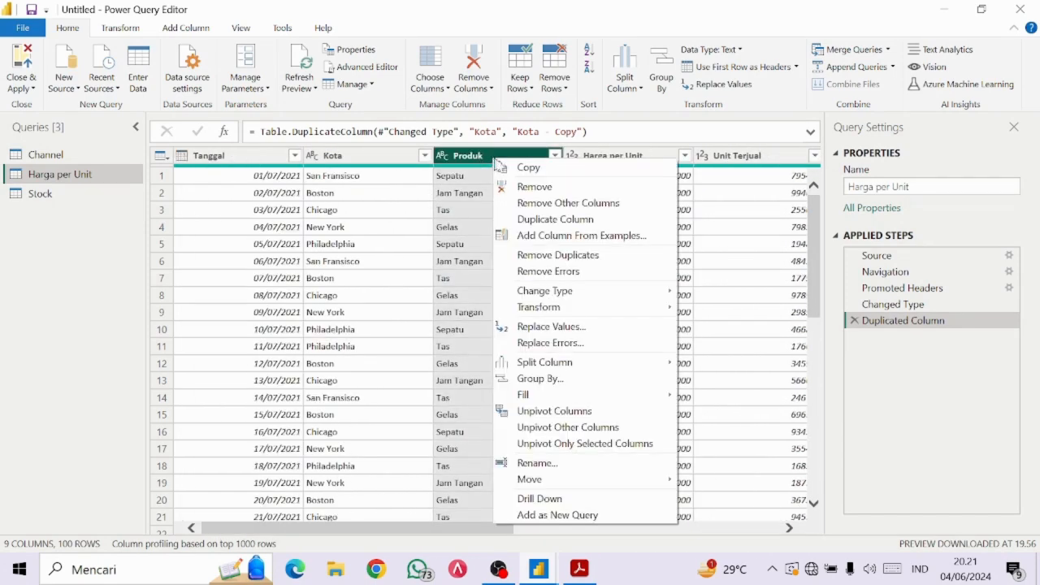
{"action": "left_click", "coordinate": [561, 217]}
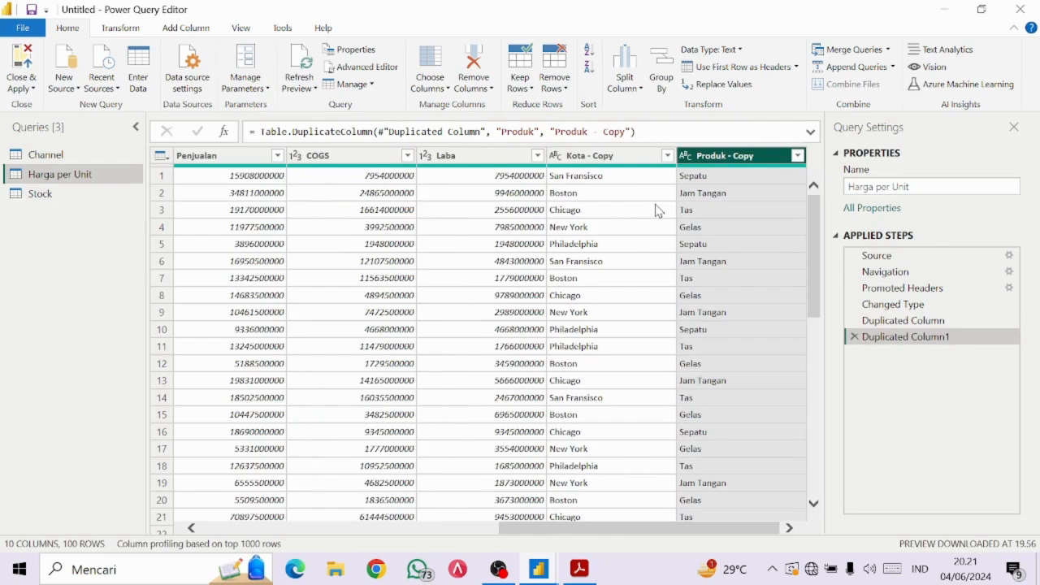
Split the Produk - Copy column by number of characters, using 1 character, once as far left as possible
{"action": "right_click", "coordinate": [745, 162]}
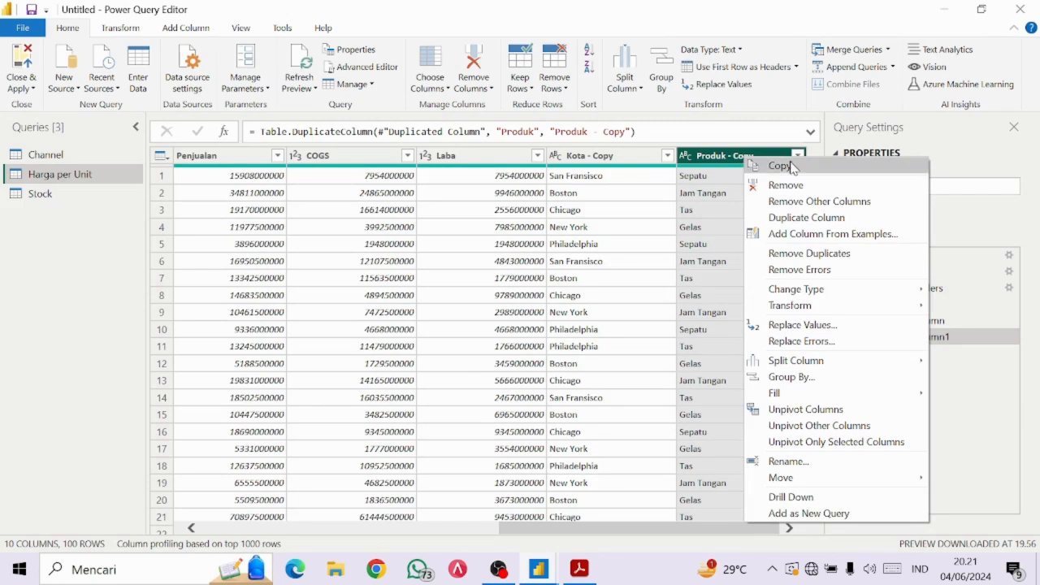
{"action": "mouse_move", "coordinate": [810, 365]}
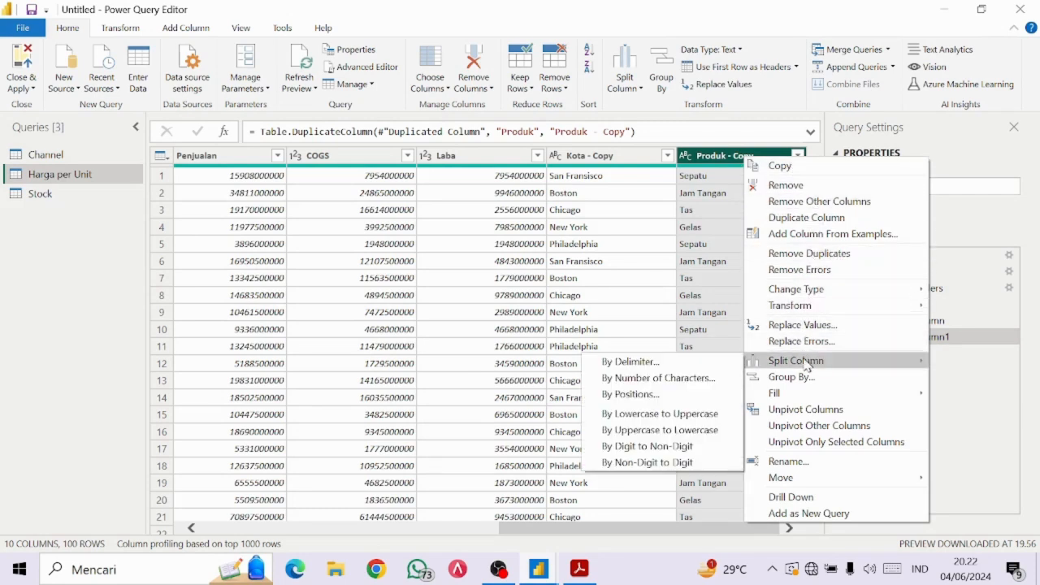
{"action": "left_click", "coordinate": [692, 379]}
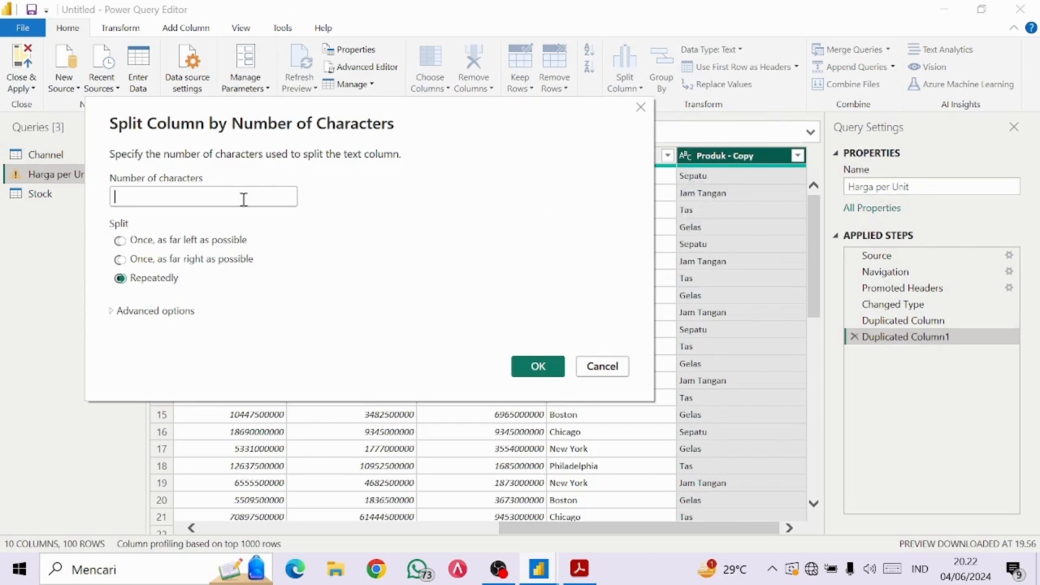
{"action": "type", "text": "1"}
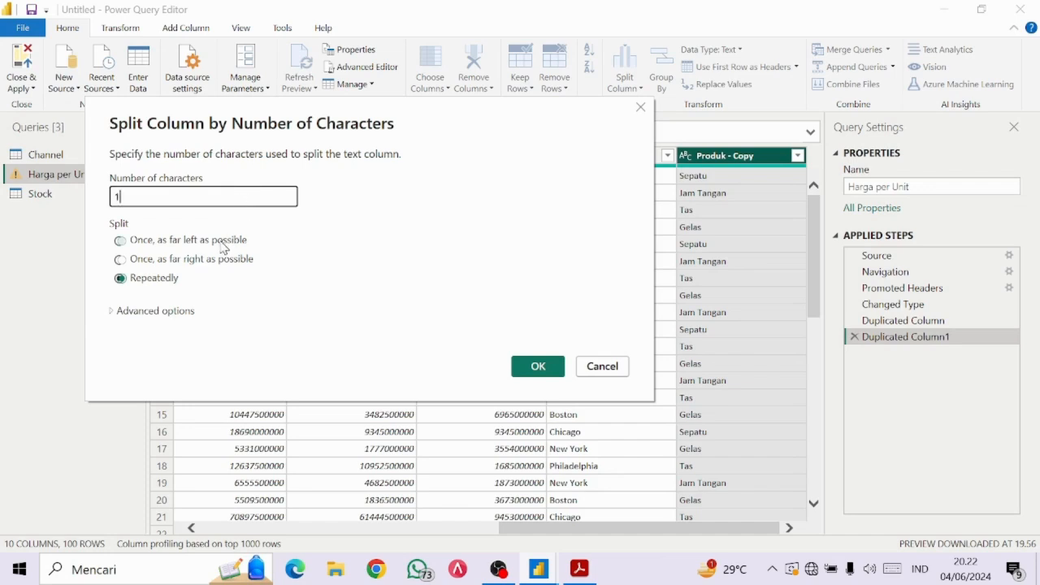
{"action": "left_click", "coordinate": [224, 248]}
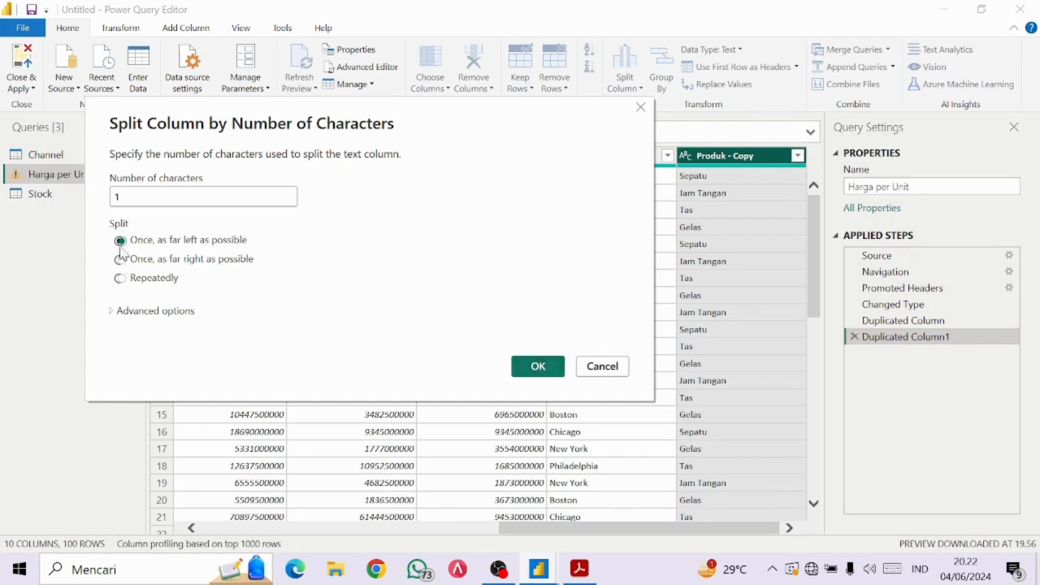
{"action": "left_click", "coordinate": [540, 368]}
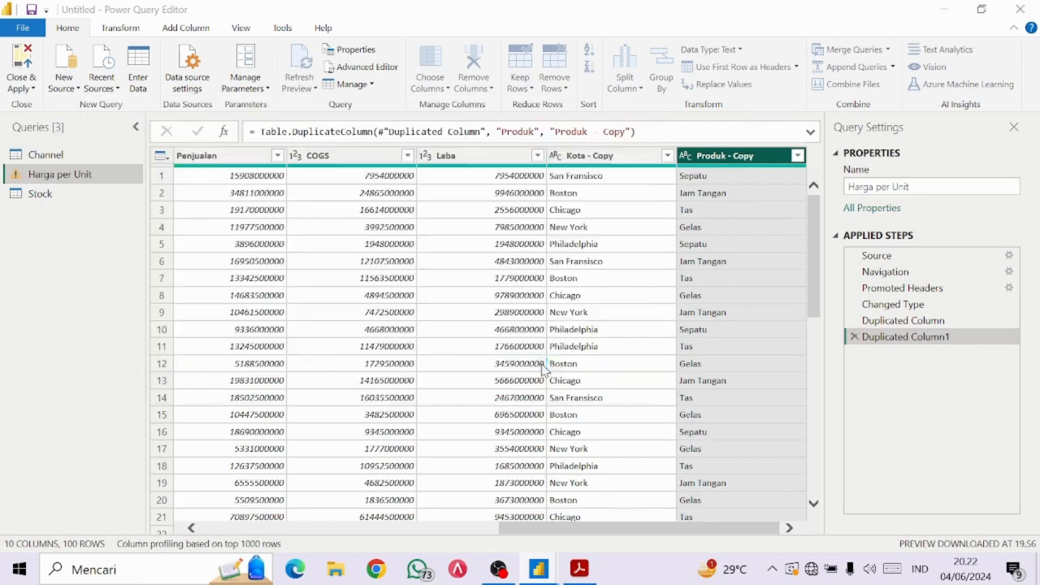
Remove the Produk - Copy.2 column that holds the remaining letters of the product names
{"action": "left_click_drag", "start_coordinate": [699, 530], "coordinate": [750, 530]}
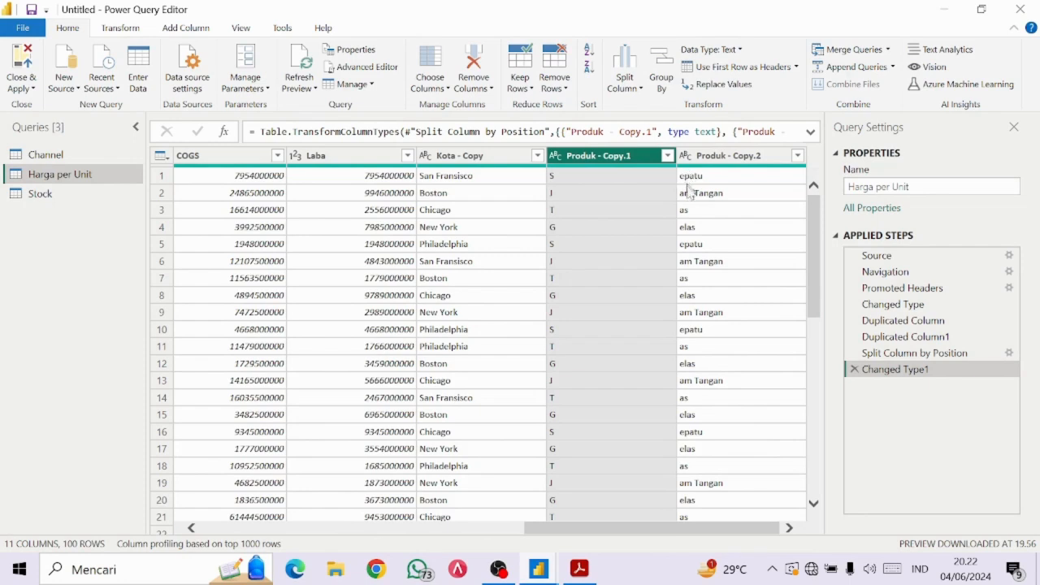
{"action": "left_click", "coordinate": [750, 161]}
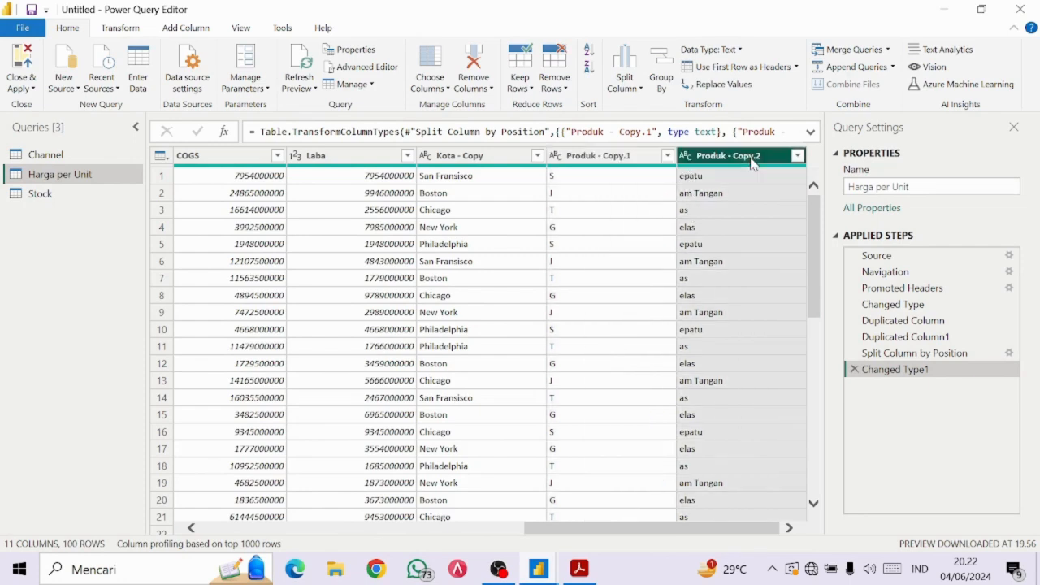
{"action": "right_click", "coordinate": [753, 164]}
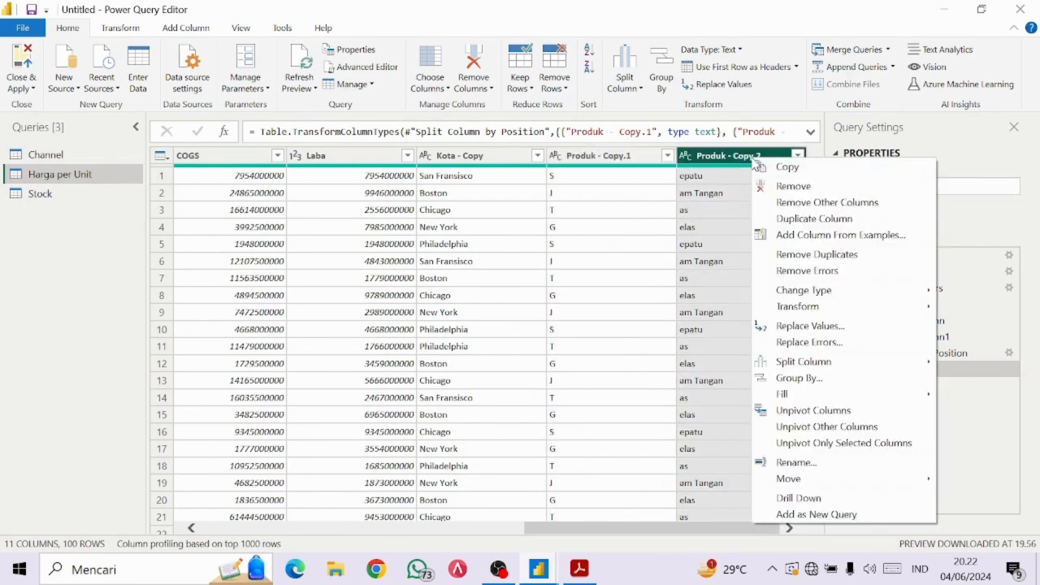
{"action": "left_click", "coordinate": [794, 187]}
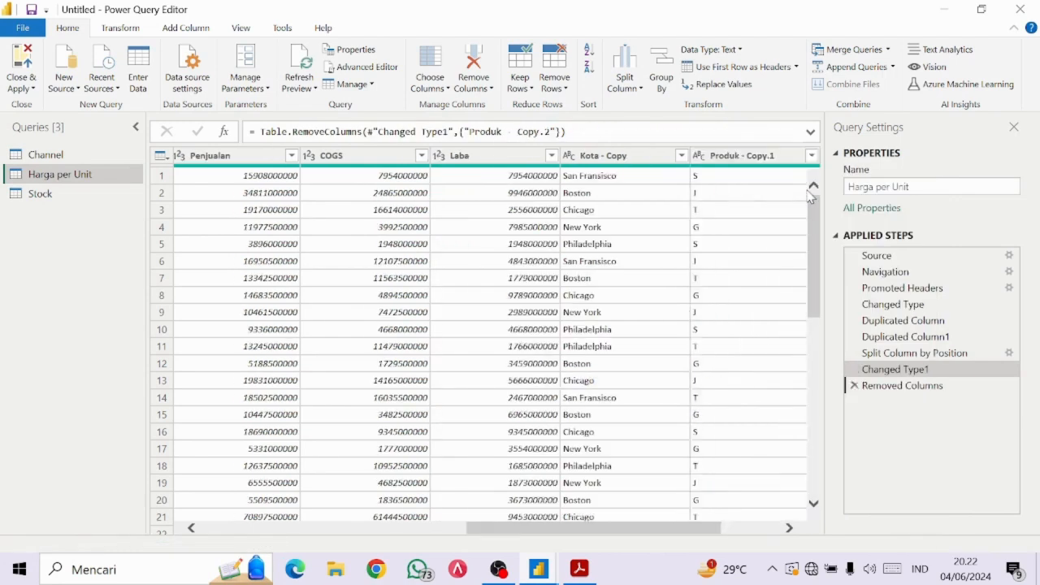
Merge the Kota - Copy and Produk - Copy.1 columns with the custom separator " - " into a column named "Kota dan Produk"
{"action": "left_click", "coordinate": [602, 155]}
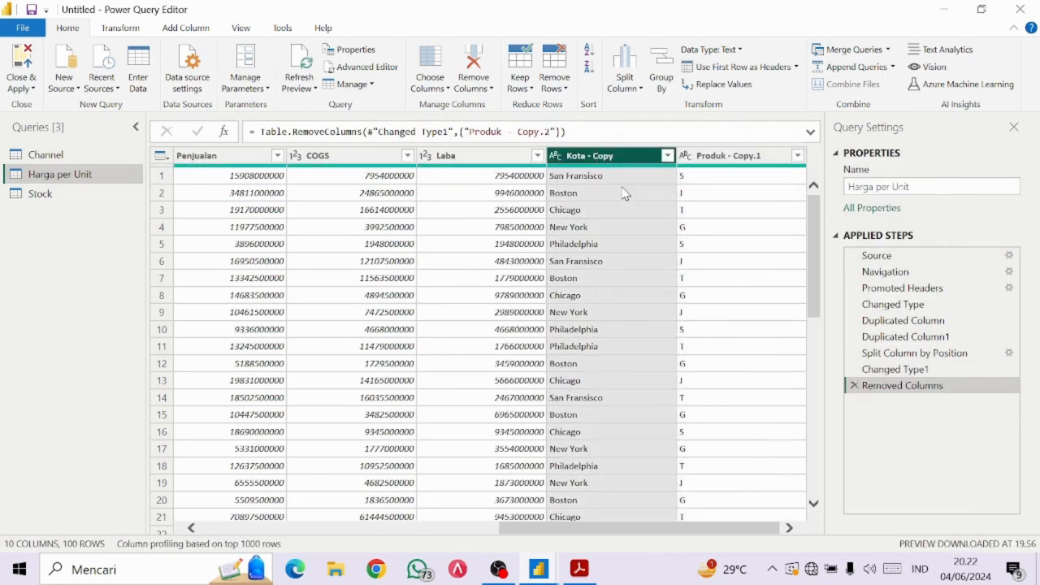
{"action": "left_click", "coordinate": [715, 160], "text": "ctrl"}
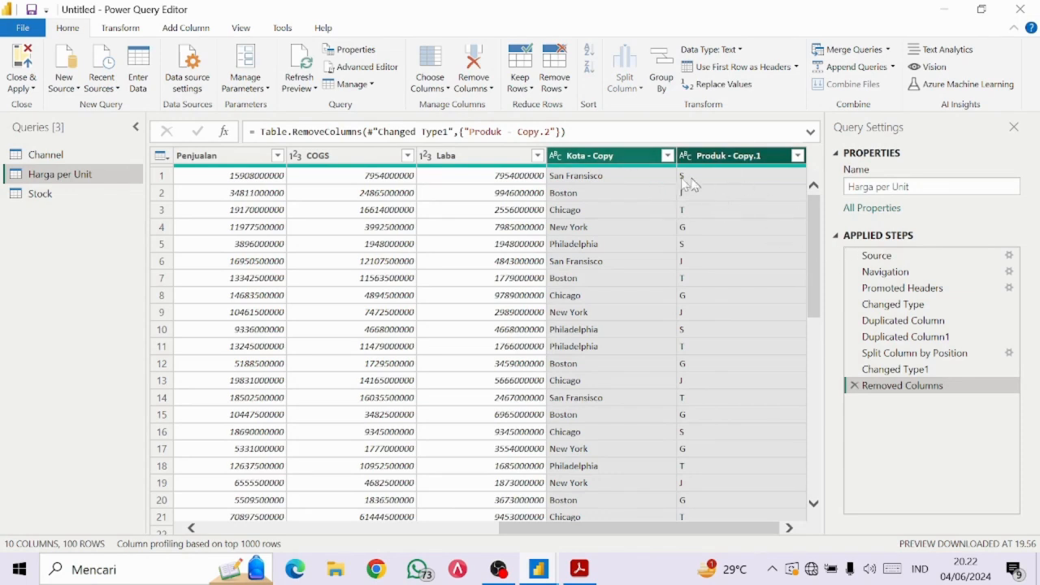
{"action": "right_click", "coordinate": [635, 160]}
{"action": "left_click", "coordinate": [707, 342]}
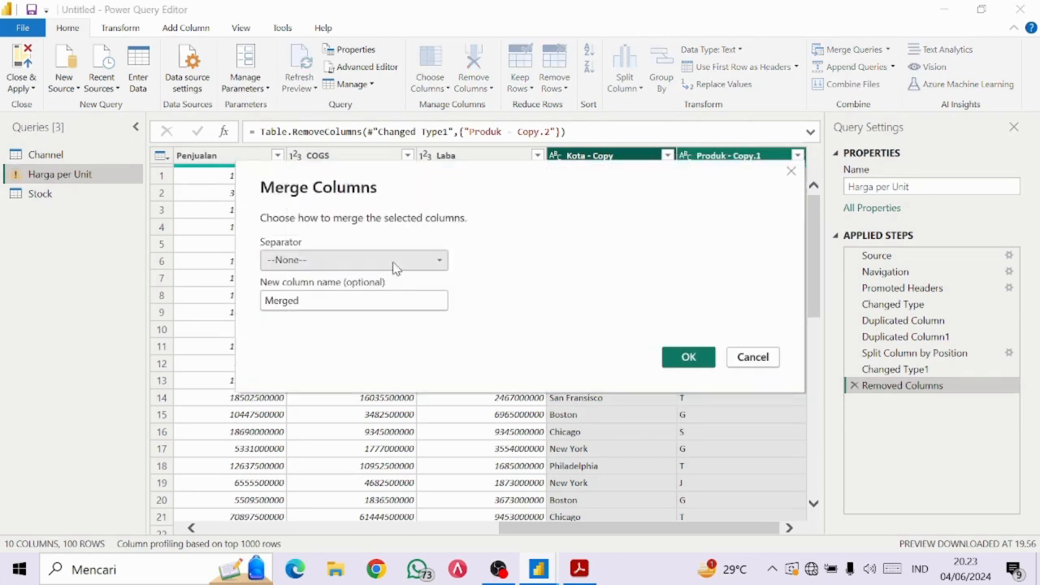
{"action": "left_click", "coordinate": [395, 262]}
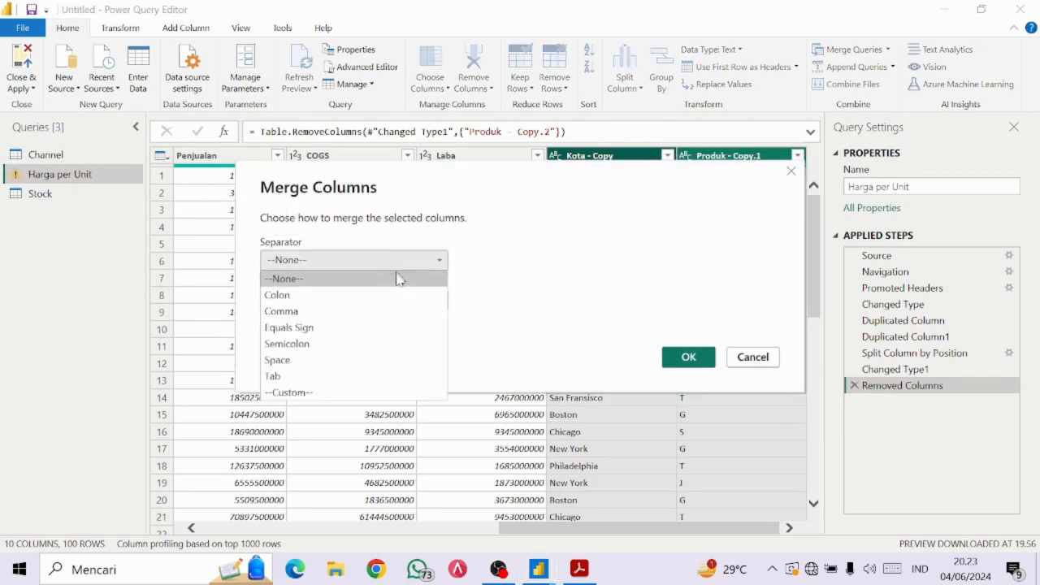
{"action": "left_click", "coordinate": [331, 392]}
{"action": "left_click", "coordinate": [349, 290]}
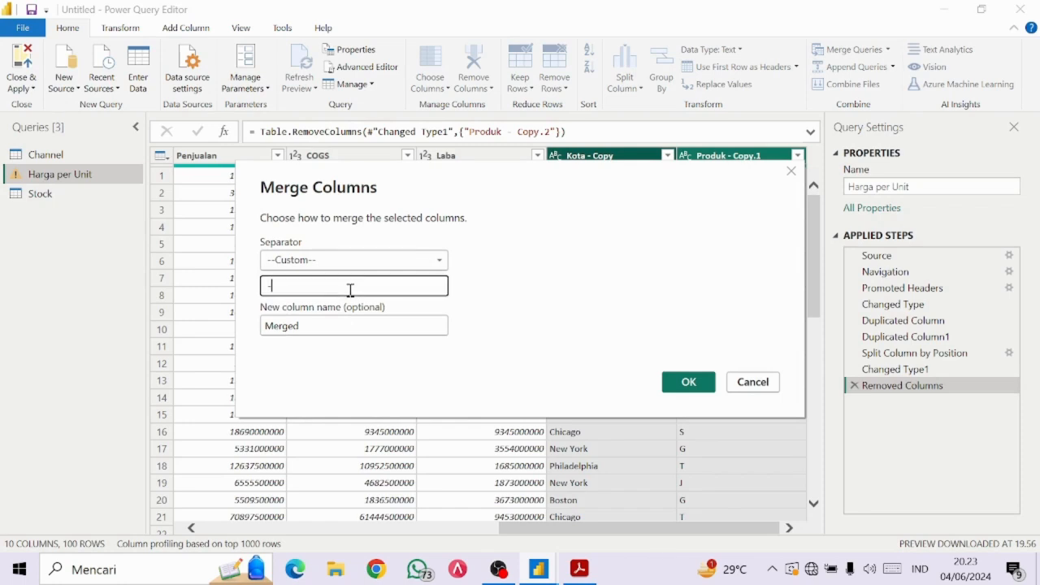
{"action": "left_click_drag", "start_coordinate": [337, 331], "coordinate": [261, 327]}
{"action": "type", "text": "Kota dan Produk"}
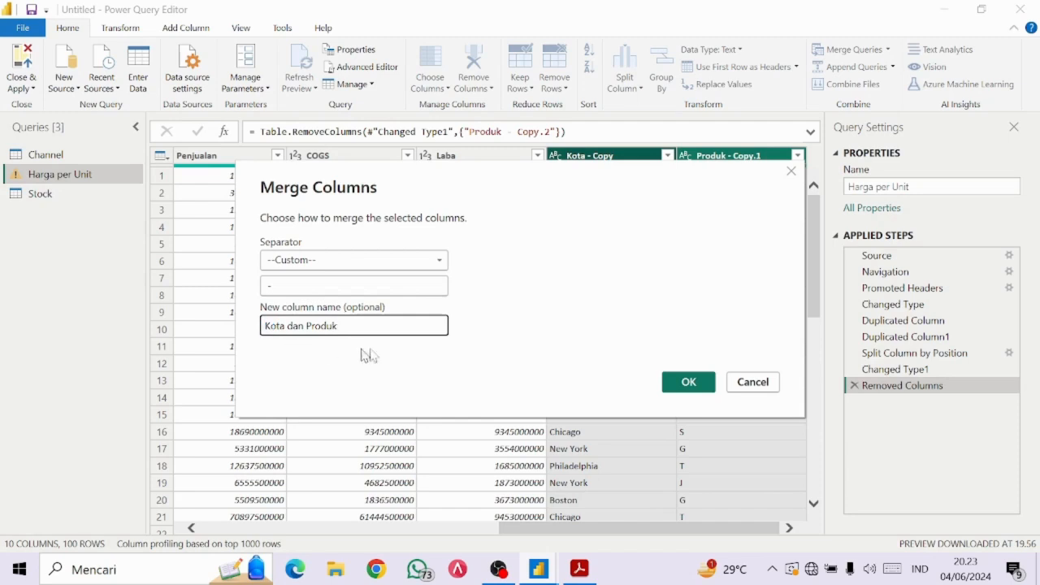
{"action": "left_click", "coordinate": [691, 383]}
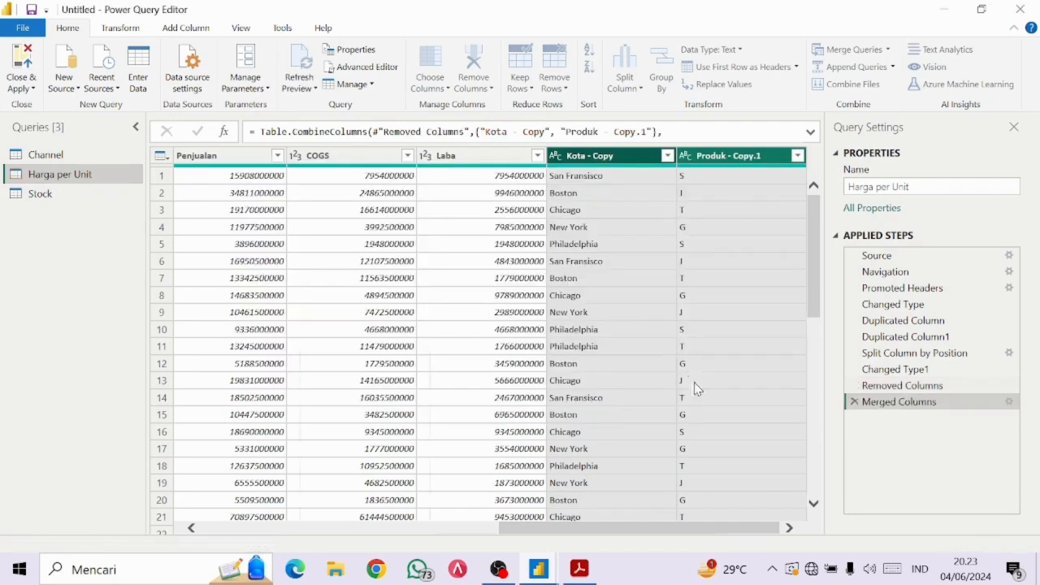
{"action": "left_click", "coordinate": [755, 179]}
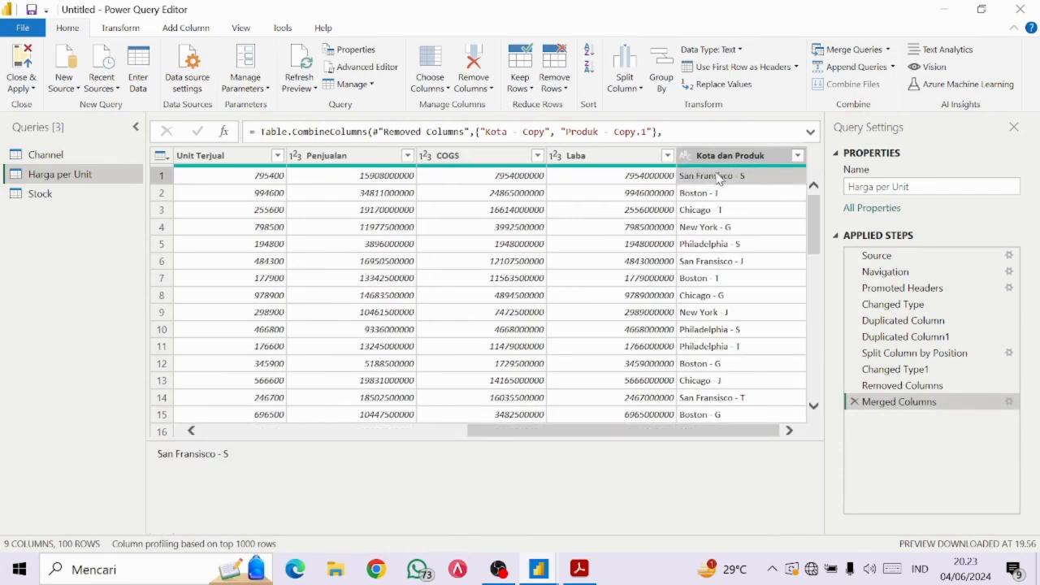
Switch to the Power BI module PDF and read the Harga per Unit instructions on column placement and the Date duplicates
{"action": "key", "text": "alt+Tab"}
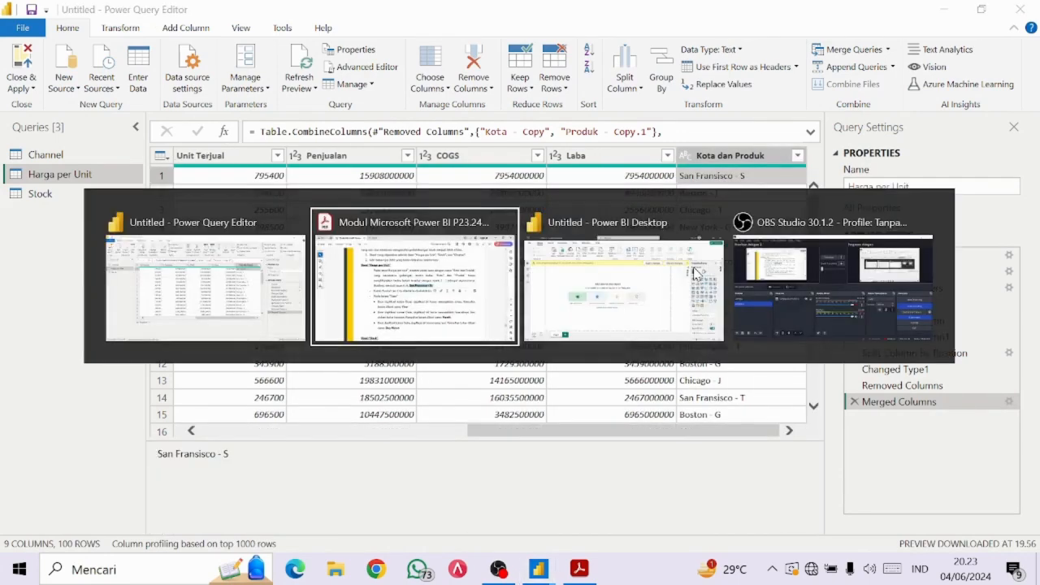
{"action": "left_click", "coordinate": [388, 264]}
{"action": "scroll", "coordinate": [388, 264], "scroll_direction": "down", "scroll_amount": 1}
{"action": "scroll", "coordinate": [388, 264], "scroll_direction": "down", "scroll_amount": 1}
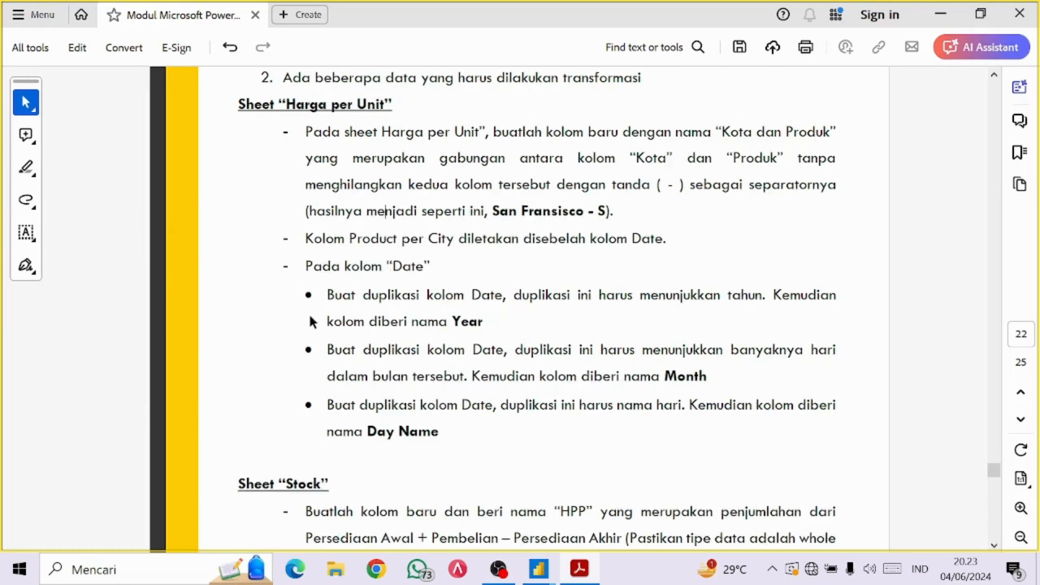
{"action": "left_click_drag", "start_coordinate": [298, 238], "coordinate": [644, 249]}
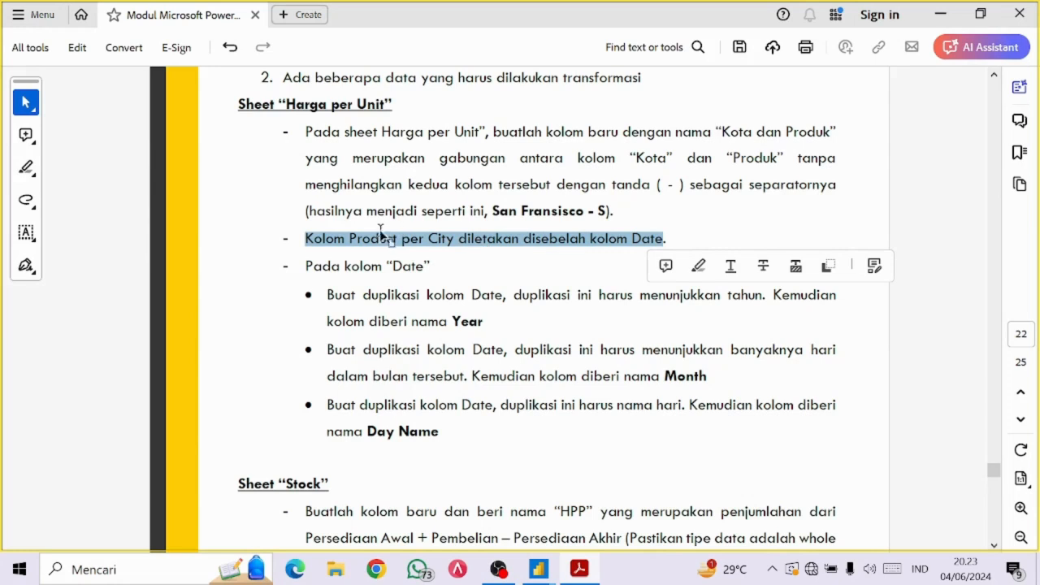
{"action": "left_click", "coordinate": [446, 250]}
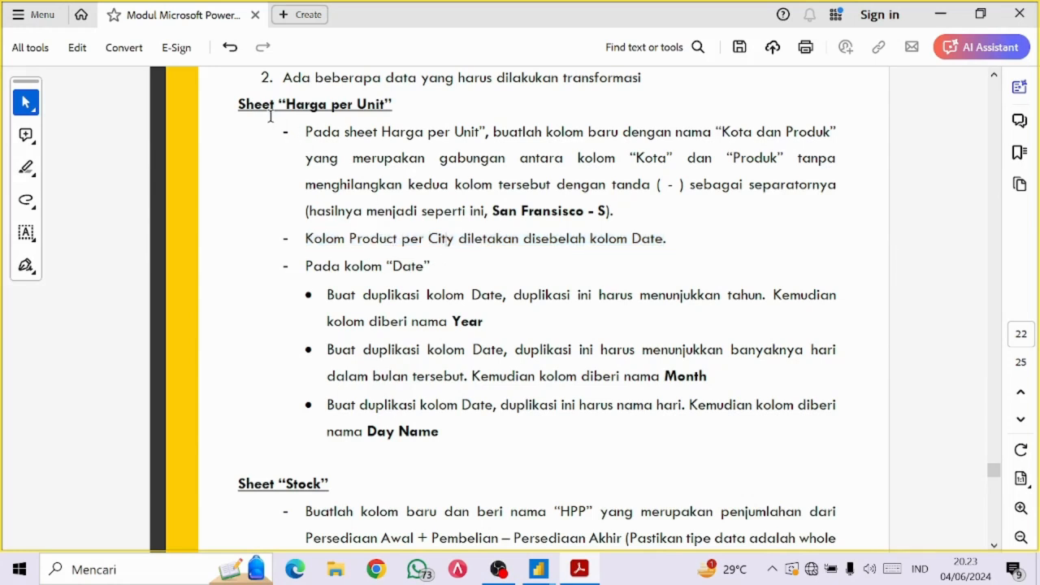
{"action": "scroll", "coordinate": [380, 258], "scroll_direction": "down", "scroll_amount": 1}
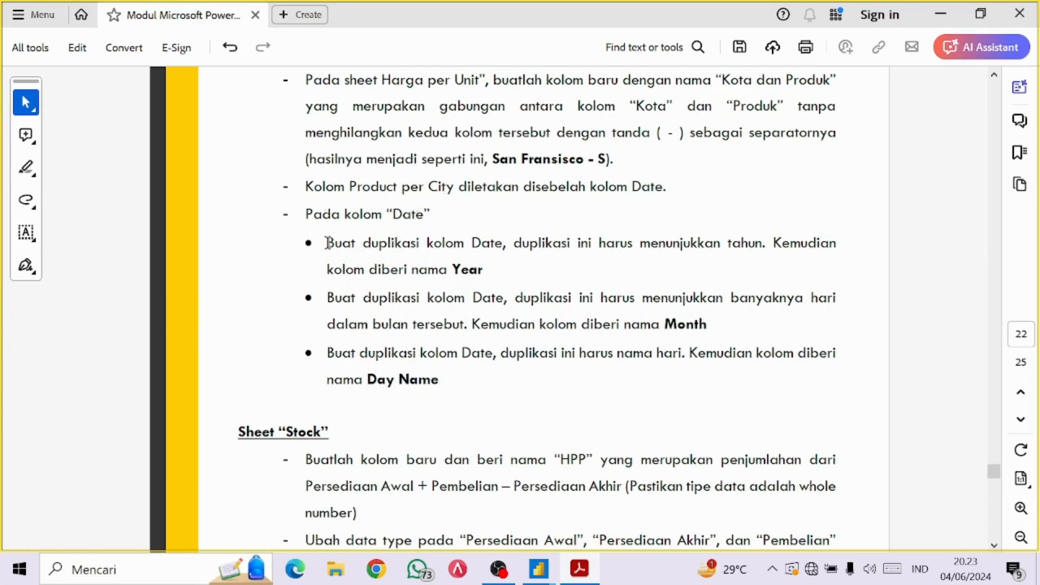
Switch back to Power Query Editor and duplicate the Tanggal column in the Harga per Unit query
{"action": "key", "text": "alt+Tab"}
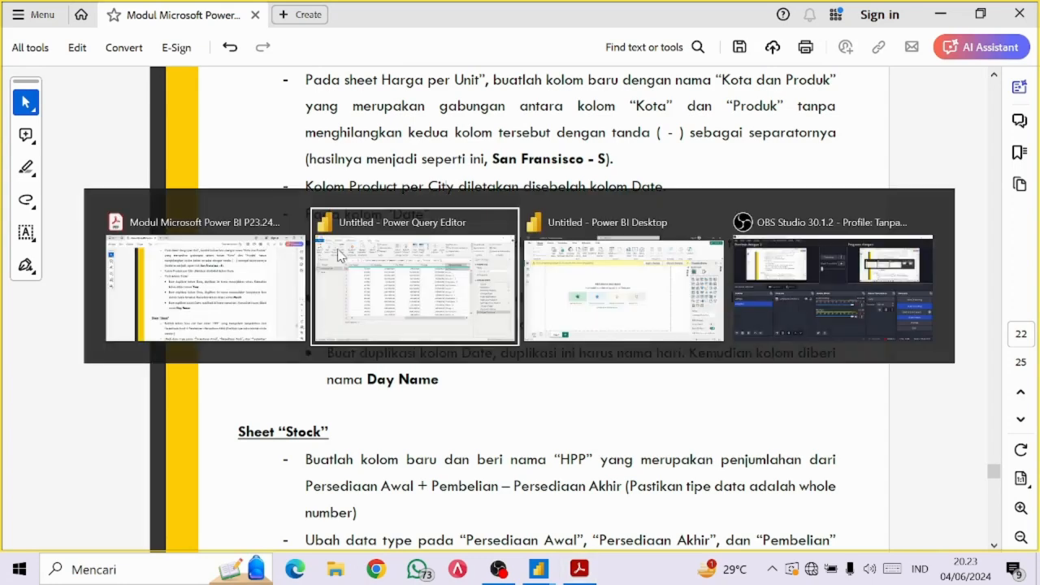
{"action": "left_click", "coordinate": [360, 431]}
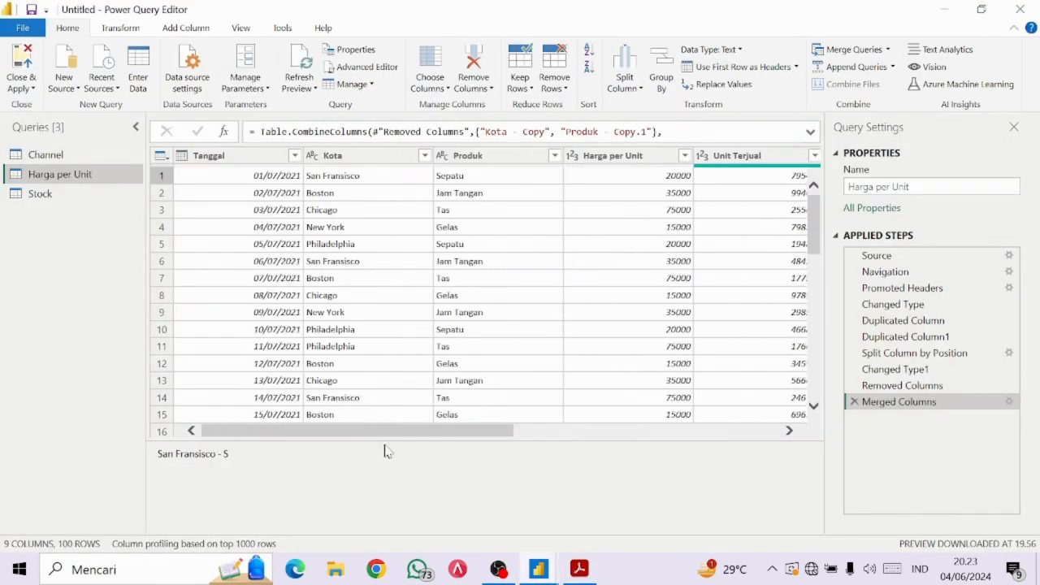
{"action": "left_click", "coordinate": [213, 157]}
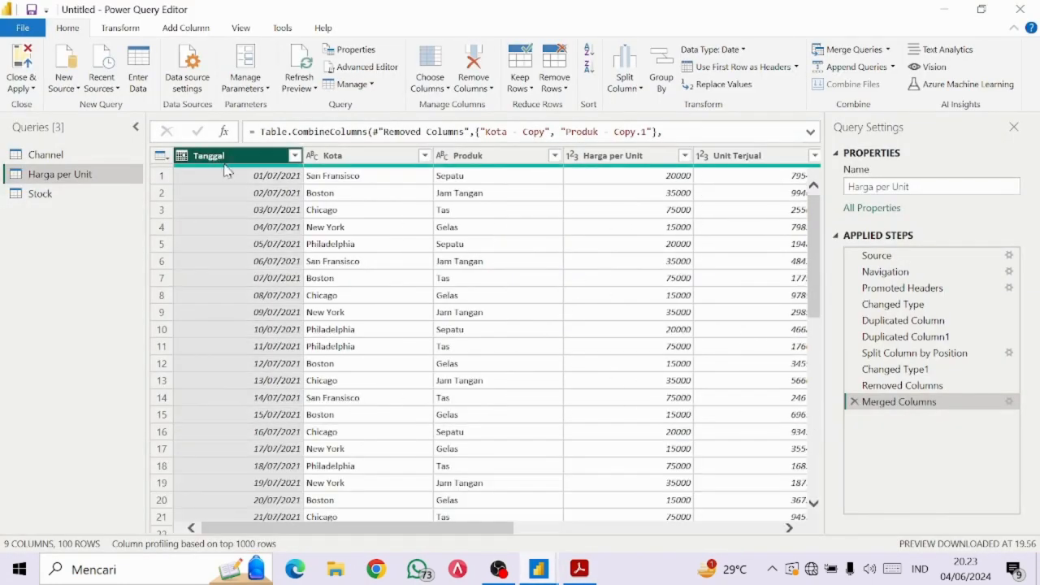
{"action": "right_click", "coordinate": [230, 160]}
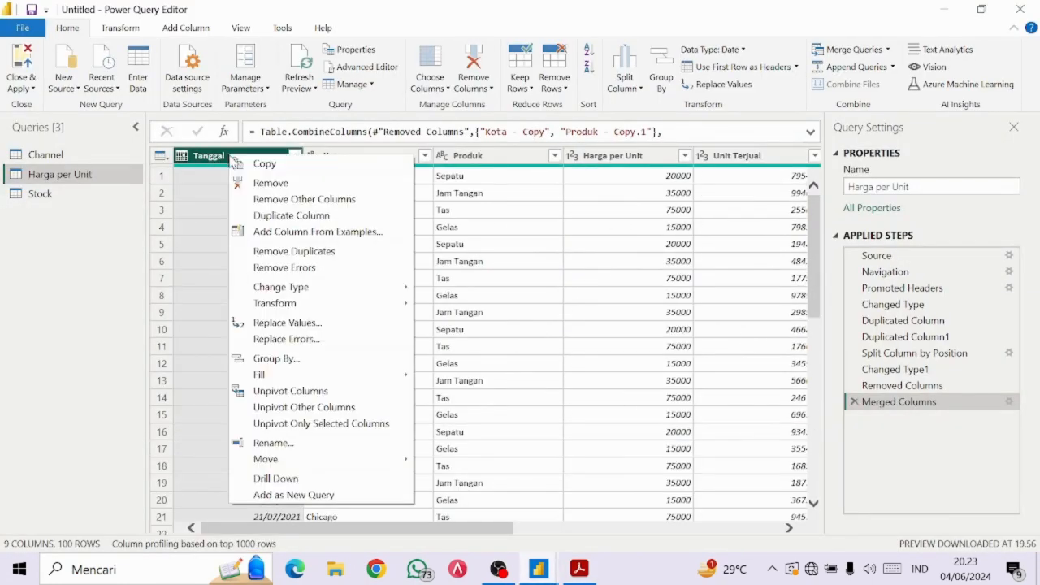
{"action": "left_click", "coordinate": [312, 215]}
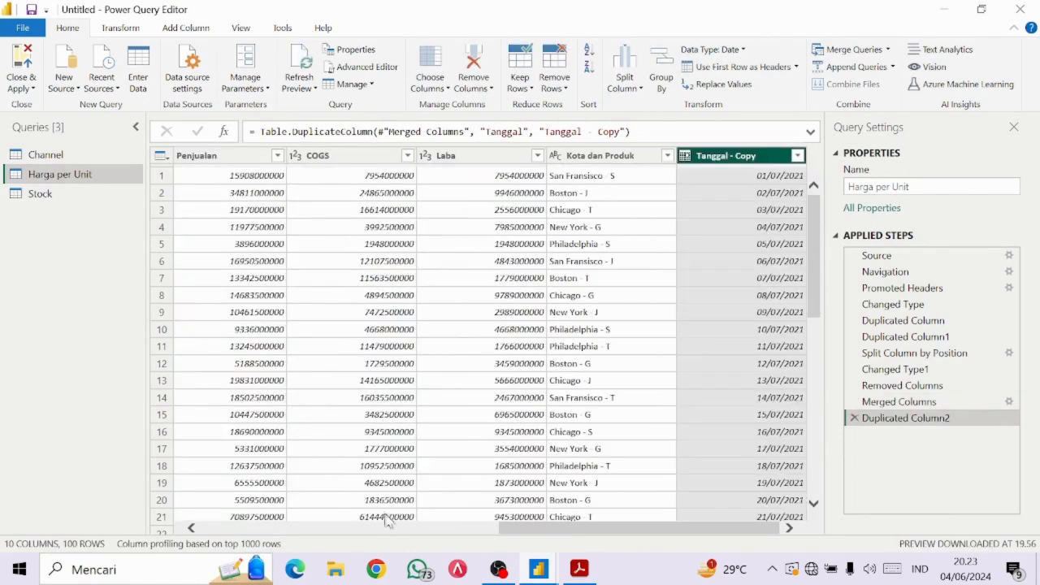
Duplicate the Tanggal column two more times to add Tanggal - Copy.1 and Tanggal - Copy.2
{"action": "left_click", "coordinate": [433, 528]}
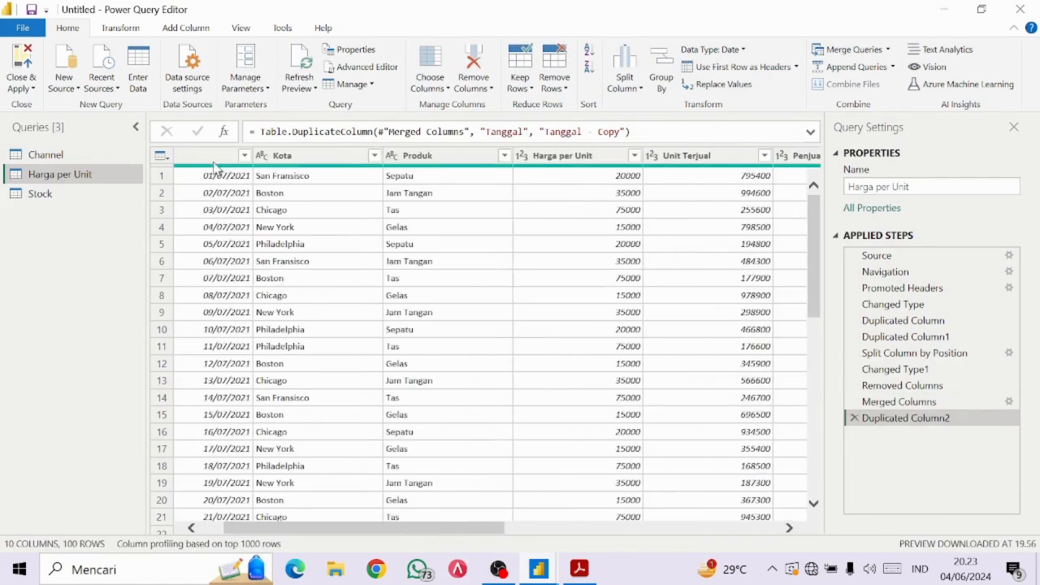
{"action": "left_click", "coordinate": [221, 159]}
{"action": "right_click", "coordinate": [211, 158]}
{"action": "left_click", "coordinate": [256, 220]}
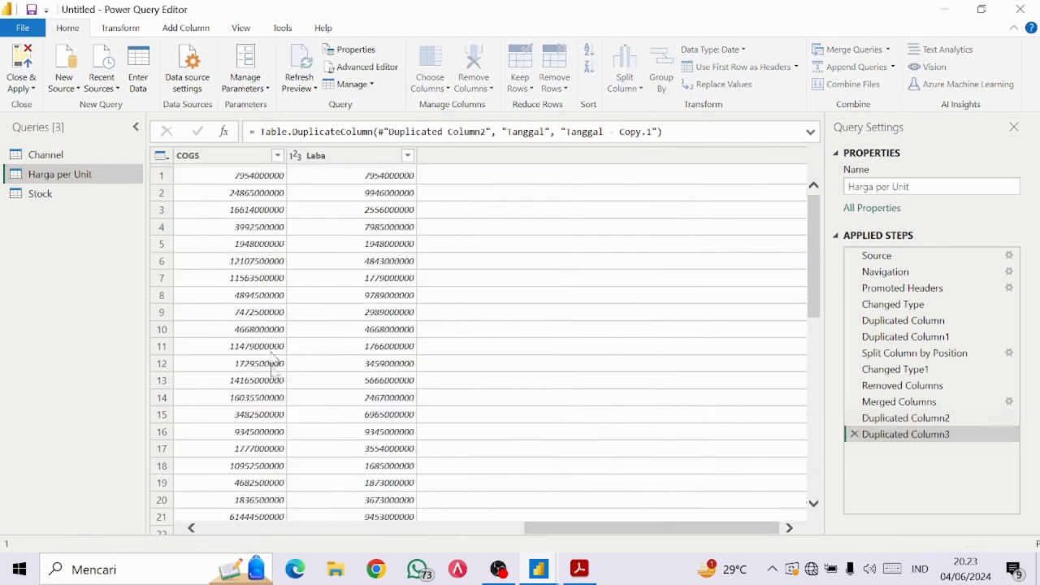
{"action": "left_click", "coordinate": [240, 526]}
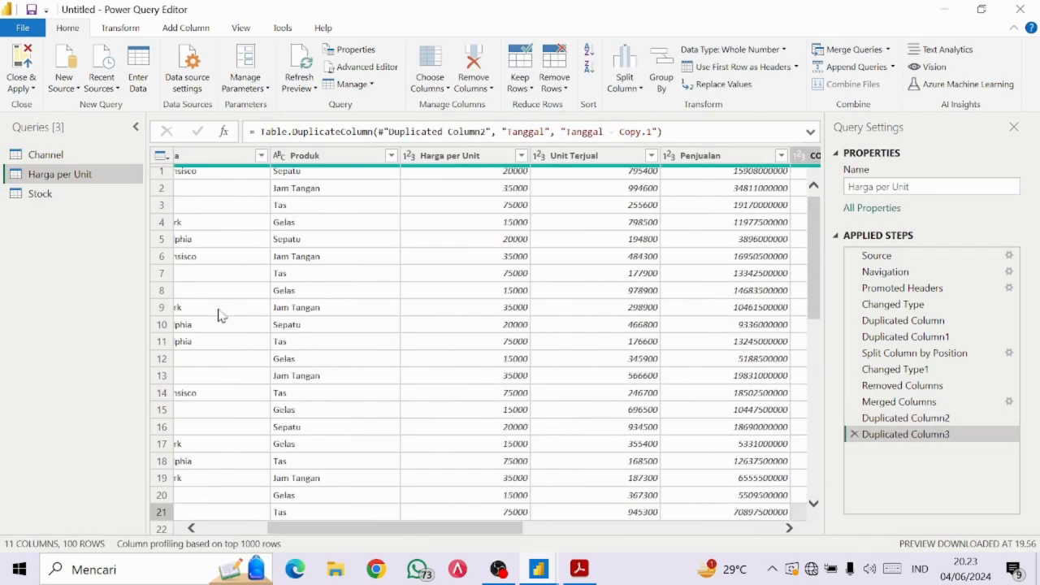
{"action": "left_click", "coordinate": [234, 529]}
{"action": "left_click", "coordinate": [214, 157]}
{"action": "right_click", "coordinate": [214, 157]}
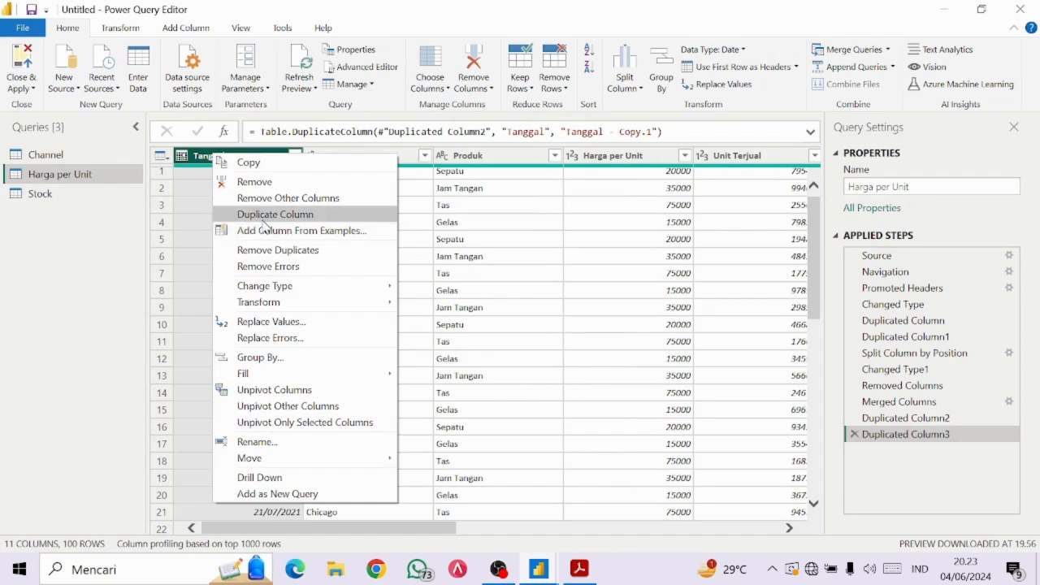
{"action": "left_click", "coordinate": [264, 216]}
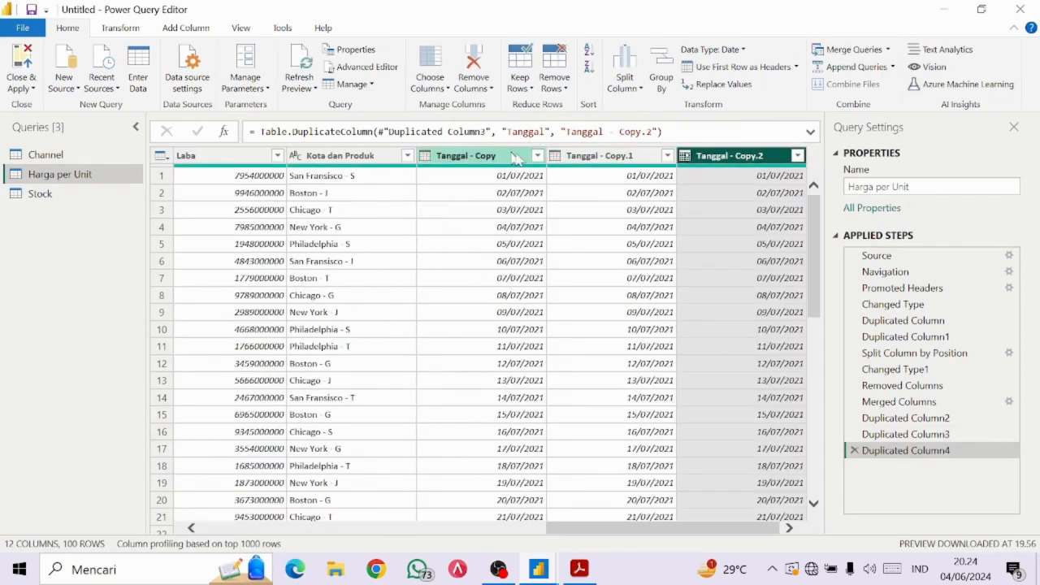
Switch to the module PDF and check the required content and name of the first Date duplicate
{"action": "key", "text": "alt+Tab"}
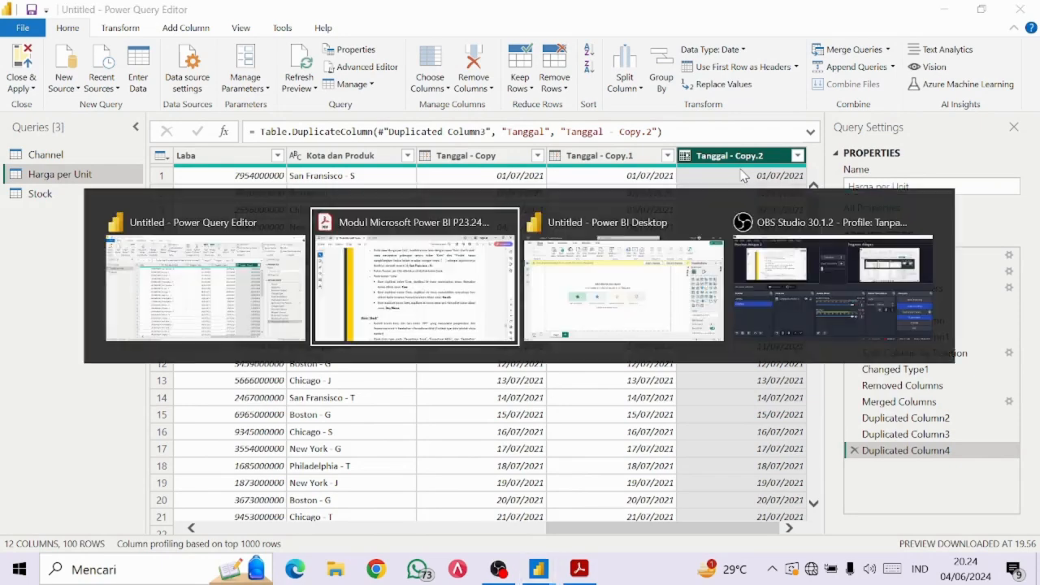
{"action": "scroll", "coordinate": [692, 251], "scroll_direction": "down", "scroll_amount": 1}
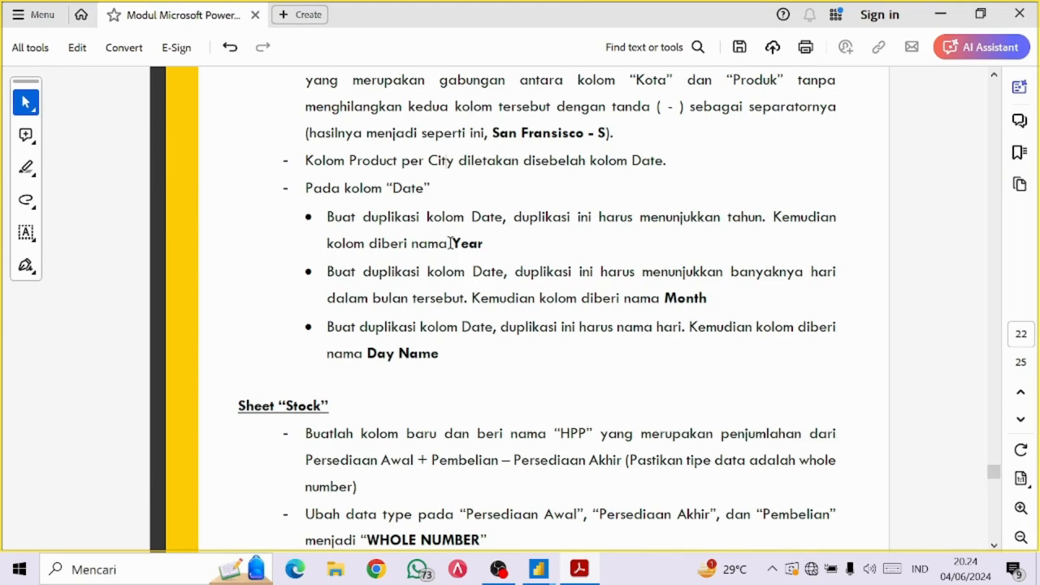
{"action": "left_click_drag", "start_coordinate": [454, 243], "coordinate": [484, 243]}
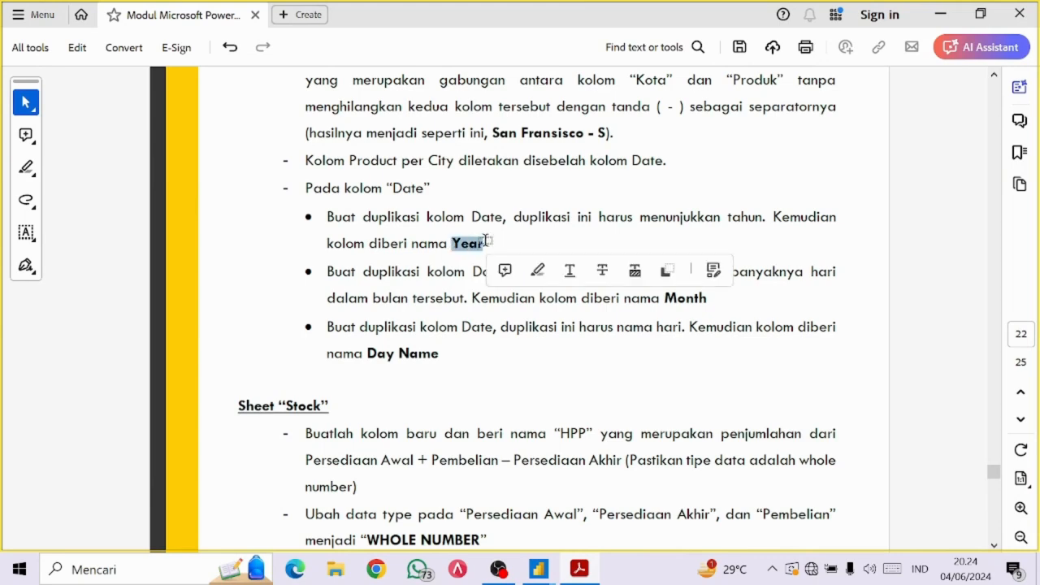
Switch back to Power Query Editor and transform the Tanggal - Copy column's dates into their year
{"action": "key", "text": "alt+Tab"}
{"action": "left_click", "coordinate": [482, 158]}
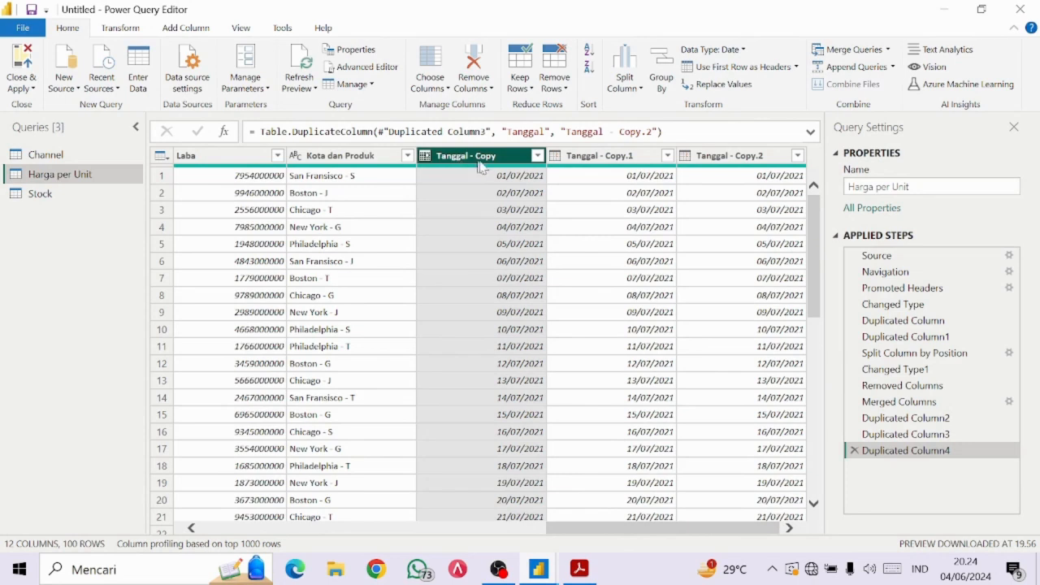
{"action": "left_click", "coordinate": [113, 27]}
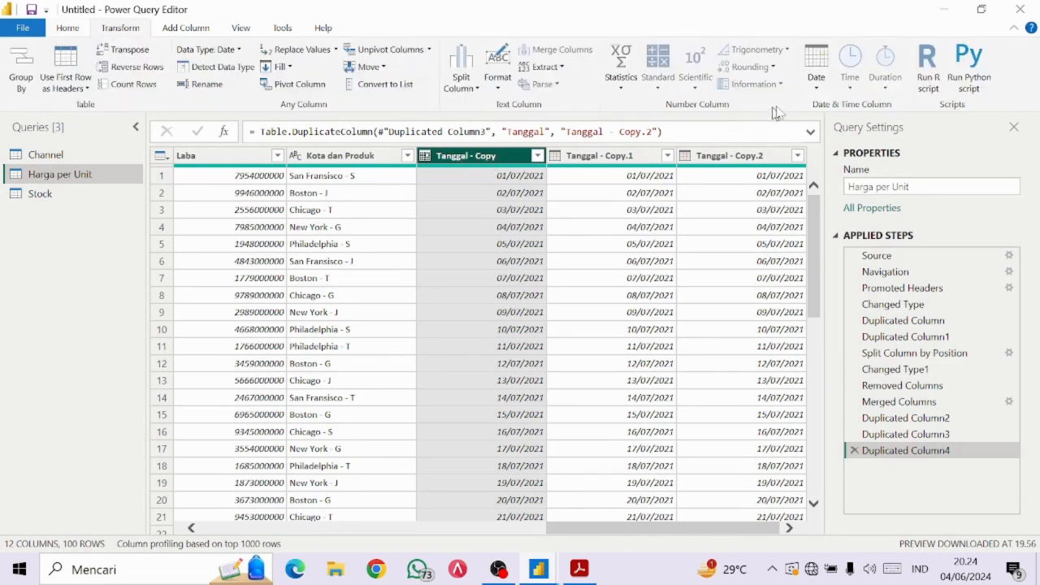
{"action": "left_click", "coordinate": [816, 88]}
{"action": "mouse_move", "coordinate": [840, 163]}
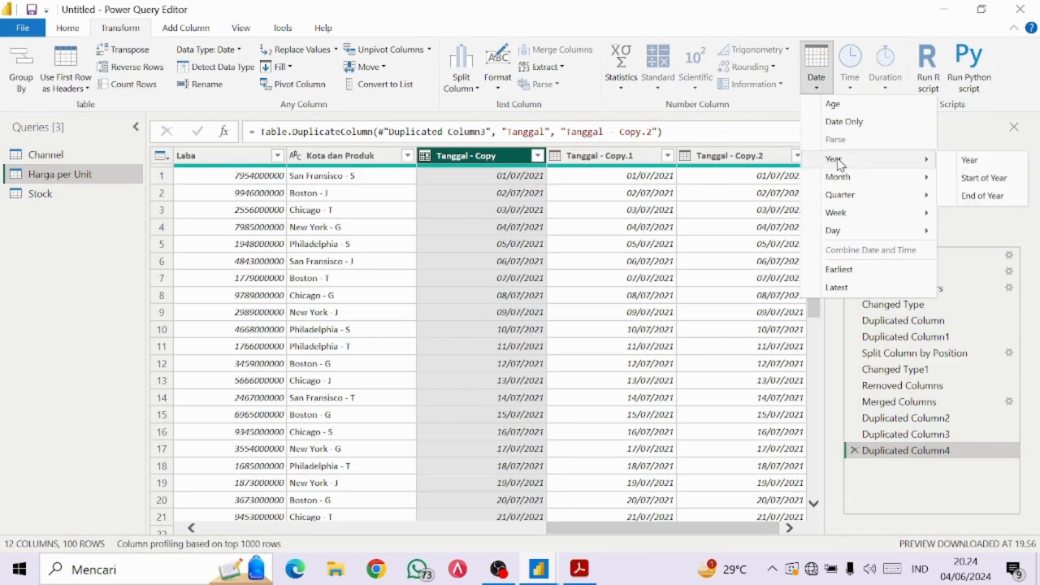
{"action": "left_click", "coordinate": [970, 161]}
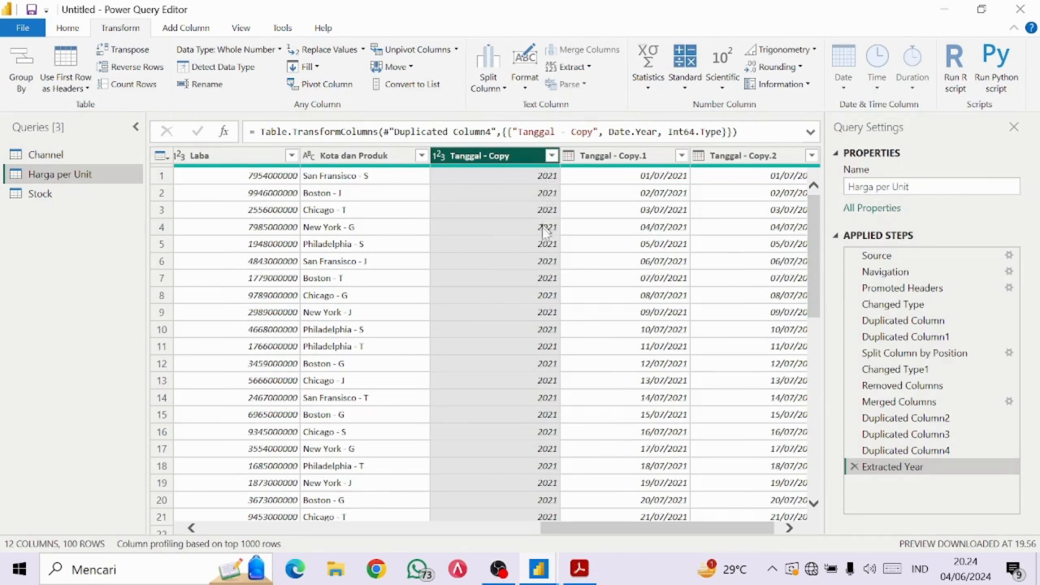
Rename the Tanggal - Copy column as Year
{"action": "double_click", "coordinate": [490, 160]}
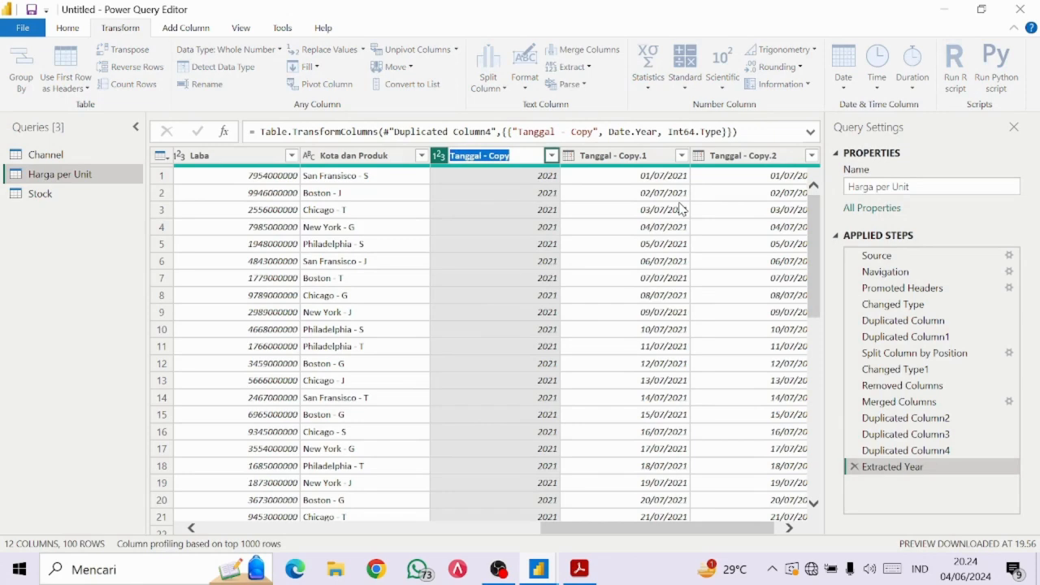
{"action": "type", "text": "Year"}
{"action": "key", "text": "Return"}
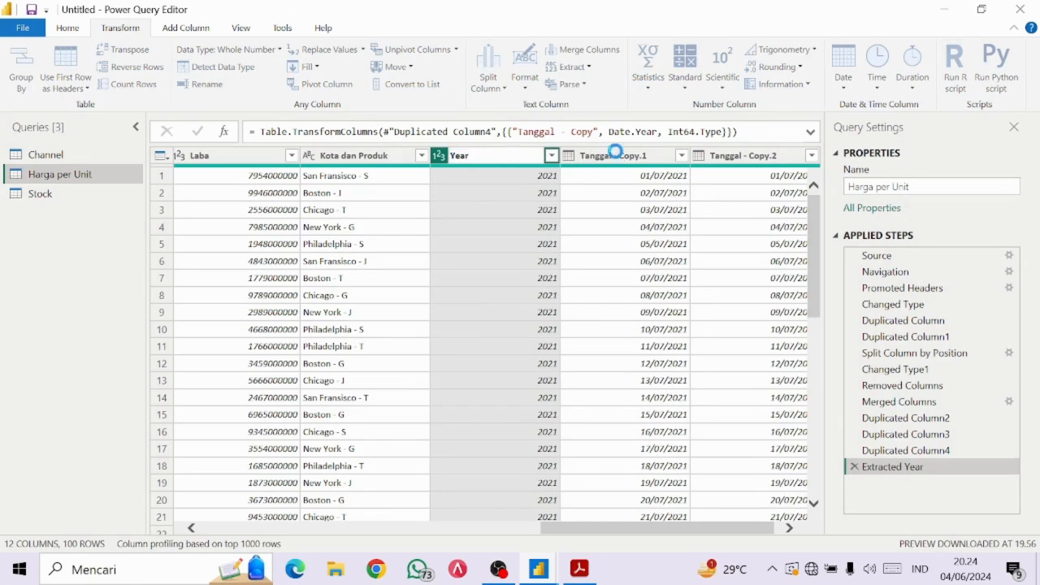
Switch to the module PDF and check the required content and name of the second Date duplicate
{"action": "key", "text": "alt+Tab"}
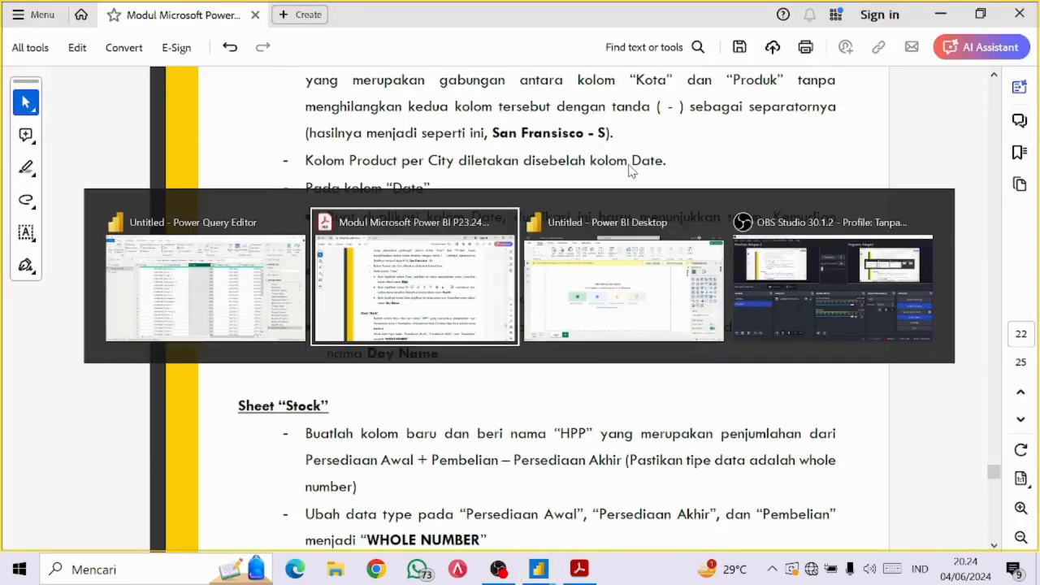
{"action": "left_click", "coordinate": [487, 227]}
{"action": "scroll", "coordinate": [492, 218], "scroll_direction": "down", "scroll_amount": 2}
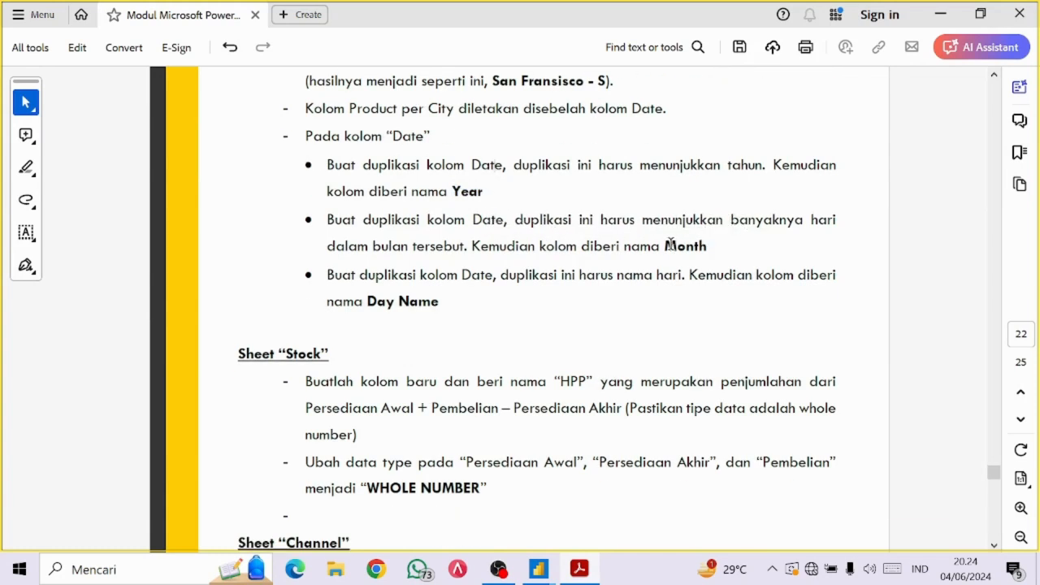
{"action": "left_click_drag", "start_coordinate": [667, 247], "coordinate": [706, 250]}
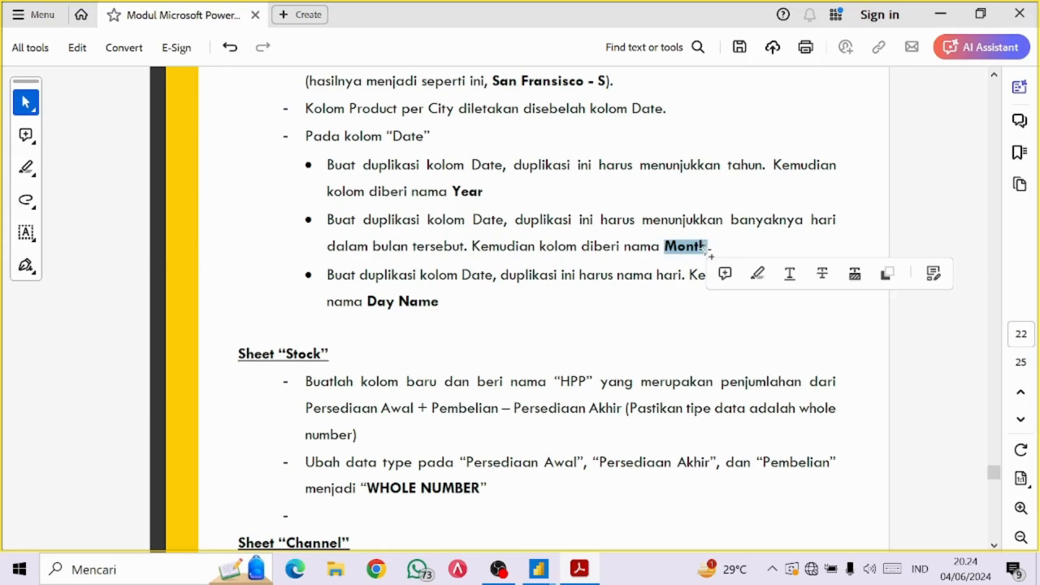
Switch back to Power Query Editor and transform the Tanggal - Copy.1 column's dates into the number of days in their month
{"action": "key", "text": "alt+Tab"}
{"action": "left_click", "coordinate": [626, 159]}
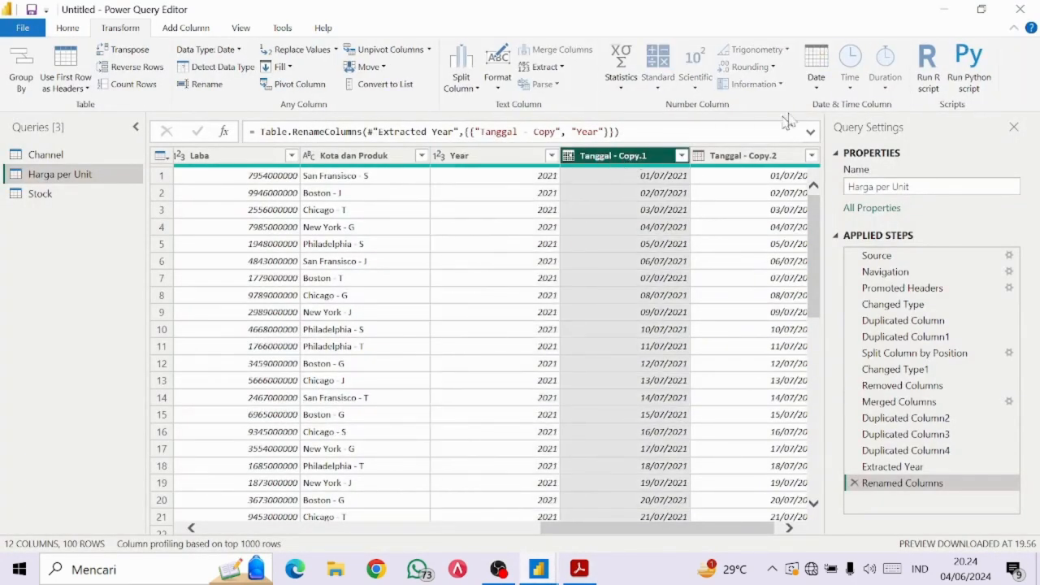
{"action": "left_click", "coordinate": [821, 87]}
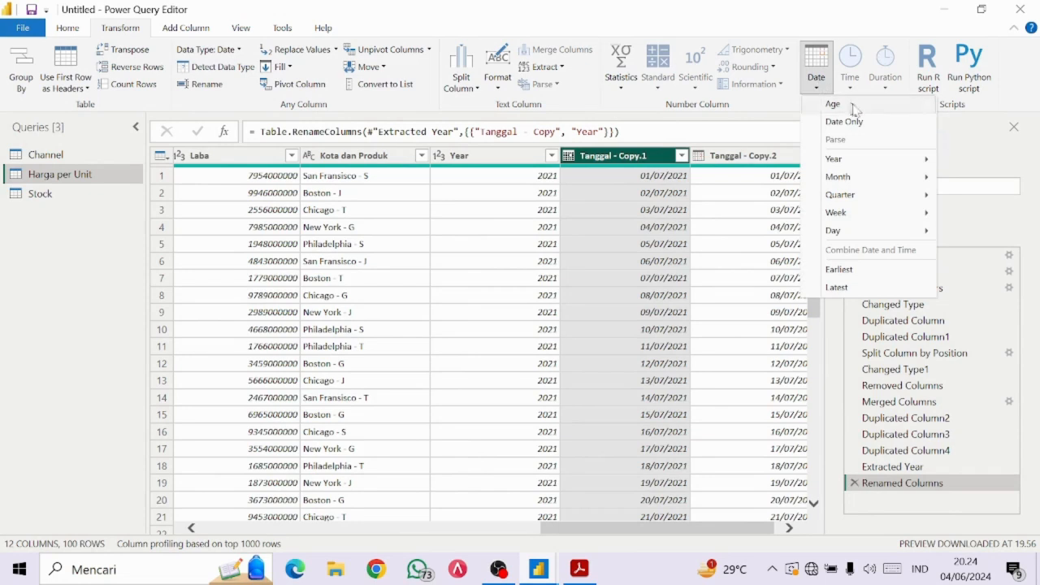
{"action": "mouse_move", "coordinate": [861, 179]}
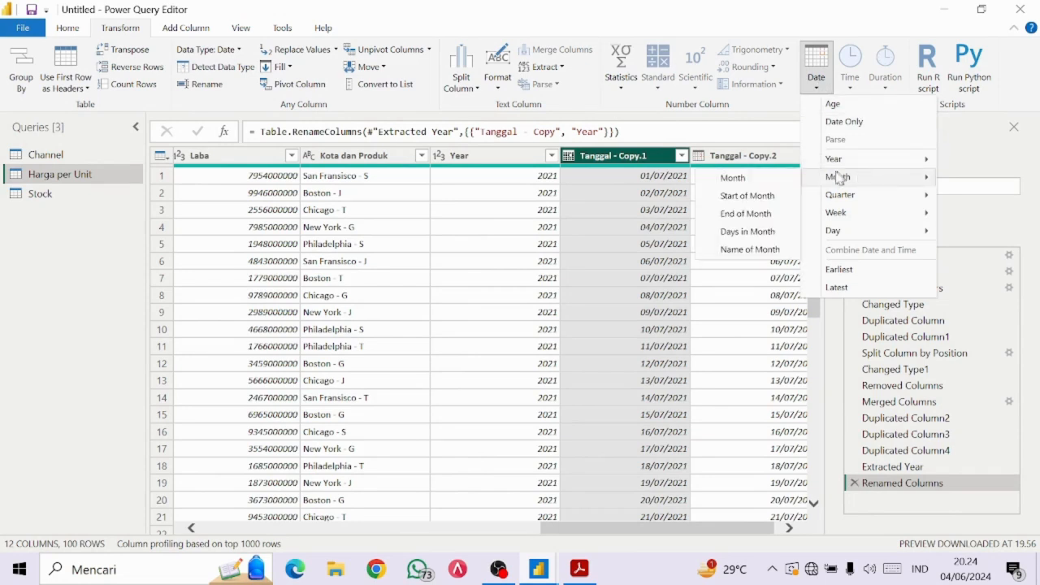
{"action": "left_click", "coordinate": [756, 234]}
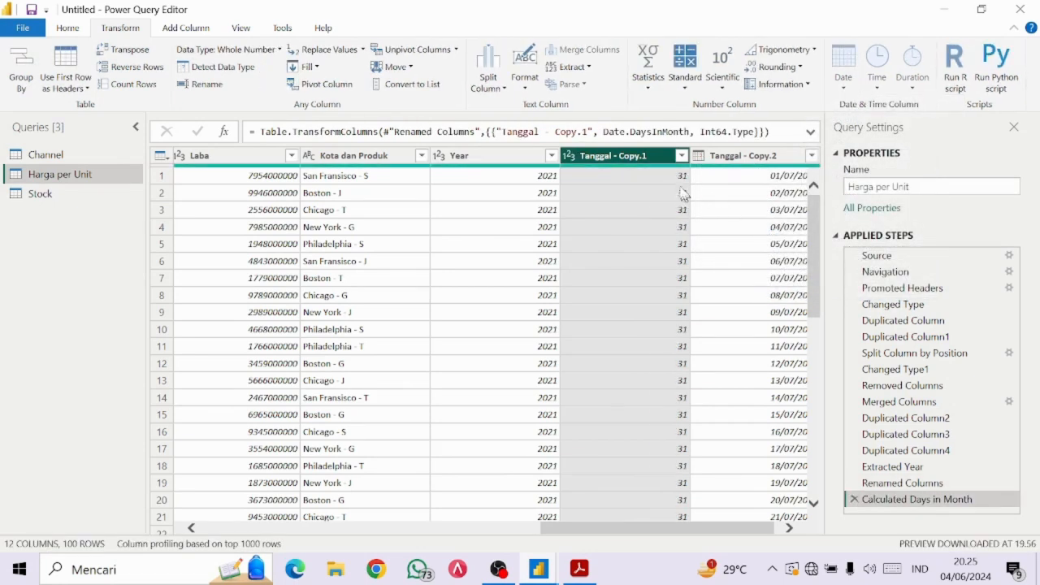
Rename the Tanggal - Copy.1 column as Month
{"action": "double_click", "coordinate": [616, 157]}
{"action": "type", "text": "Month"}
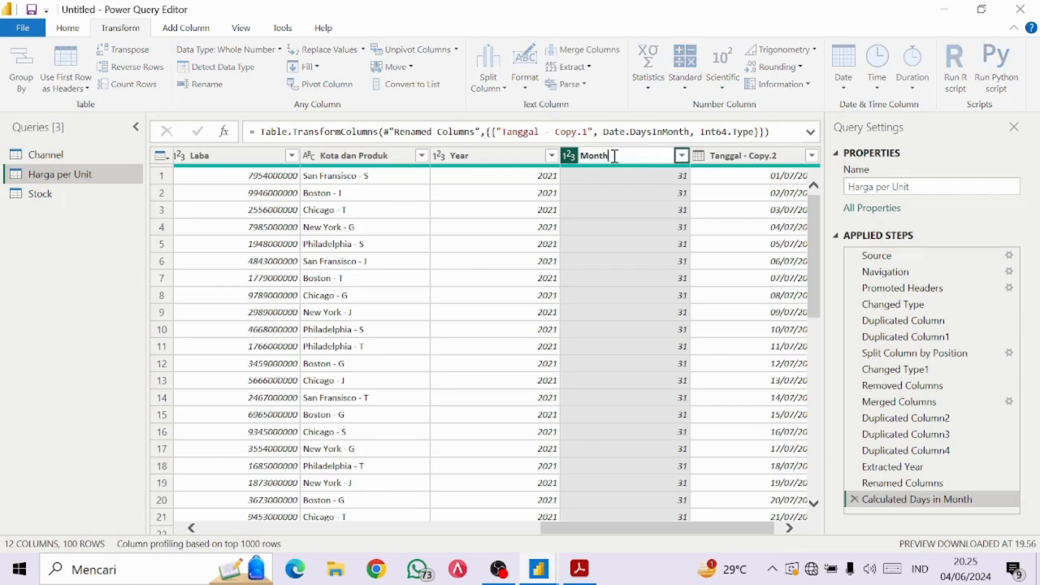
{"action": "key", "text": "Return"}
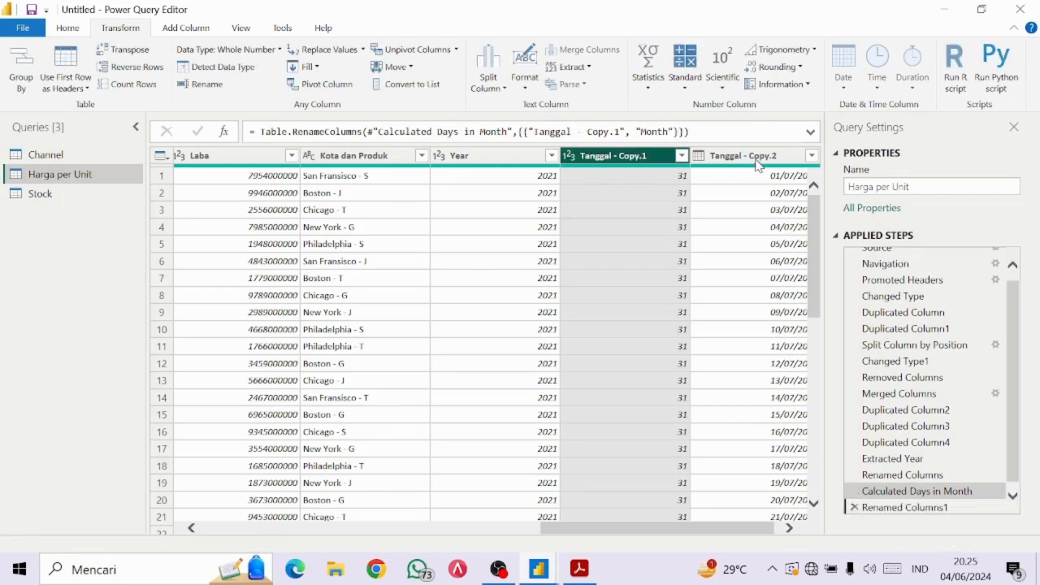
Switch to the module PDF and check the required content and name of the third Date duplicate
{"action": "key", "text": "alt+Tab"}
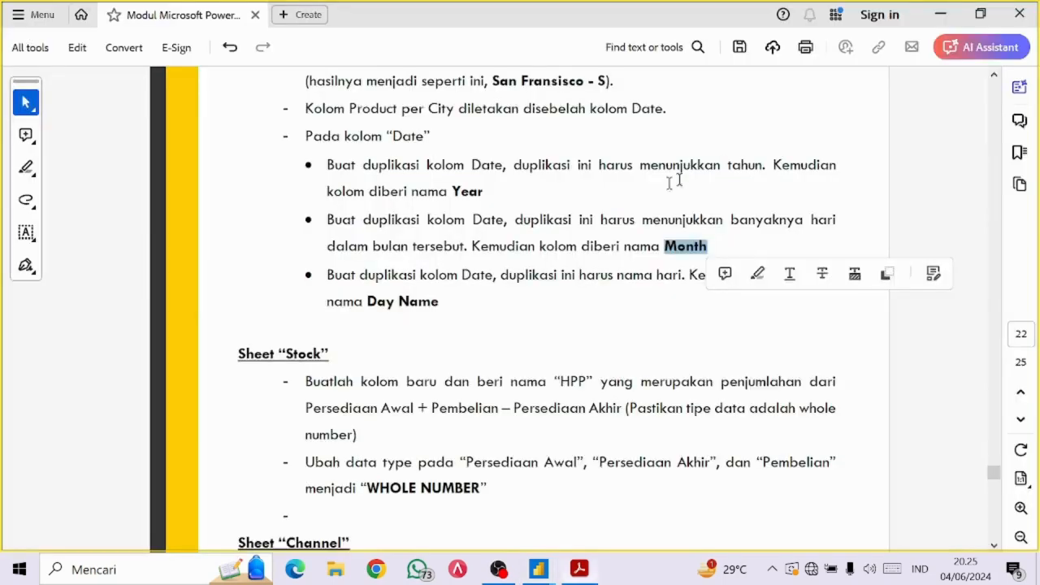
{"action": "scroll", "coordinate": [560, 255], "scroll_direction": "down", "scroll_amount": 1}
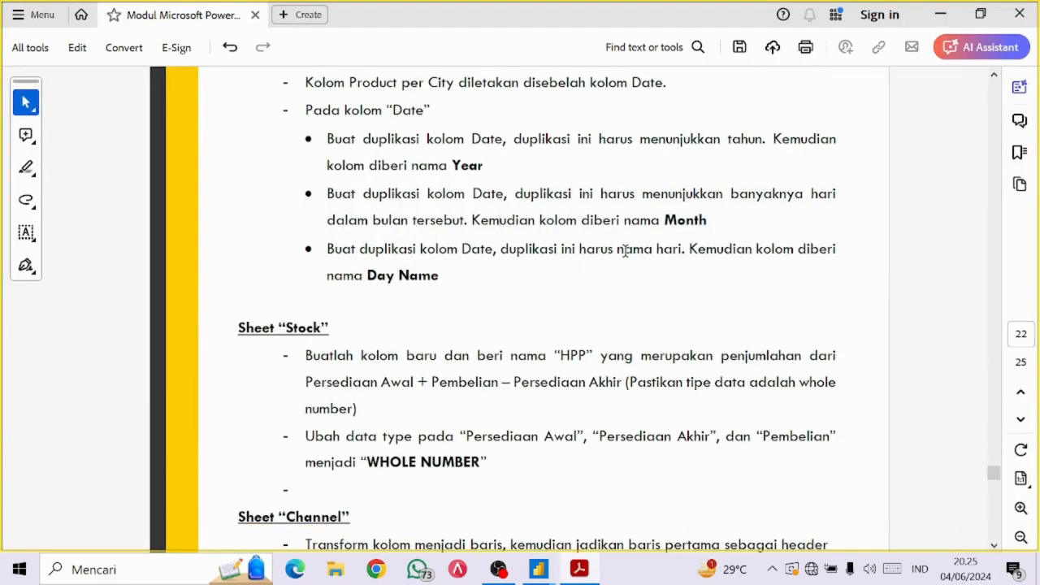
{"action": "left_click_drag", "start_coordinate": [370, 275], "coordinate": [434, 283]}
Switch back to Power Query Editor and transform the Tanggal - Copy.2 column's dates into their name of day
{"action": "key", "text": "alt+Tab"}
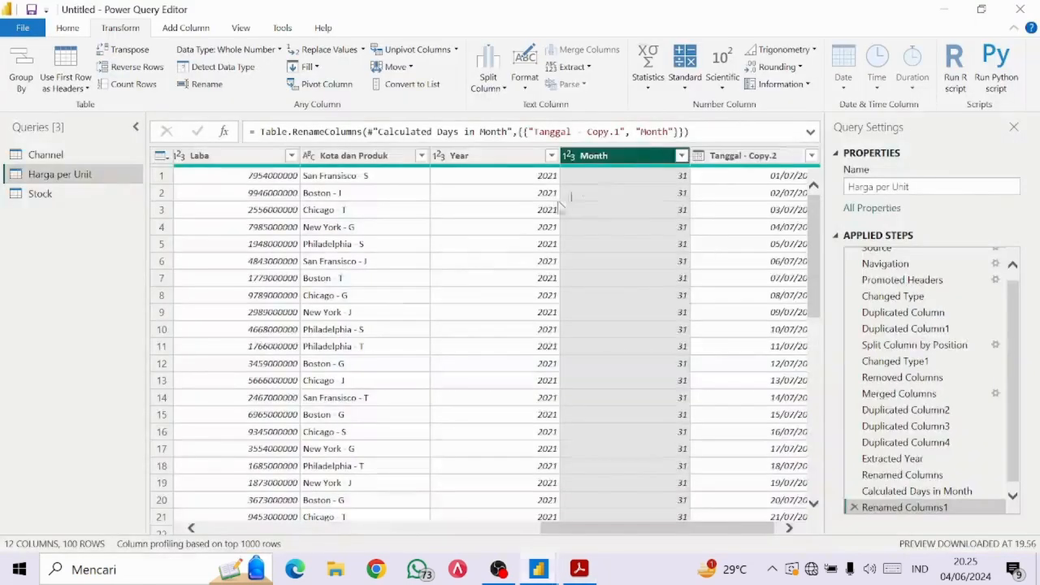
{"action": "left_click", "coordinate": [726, 160]}
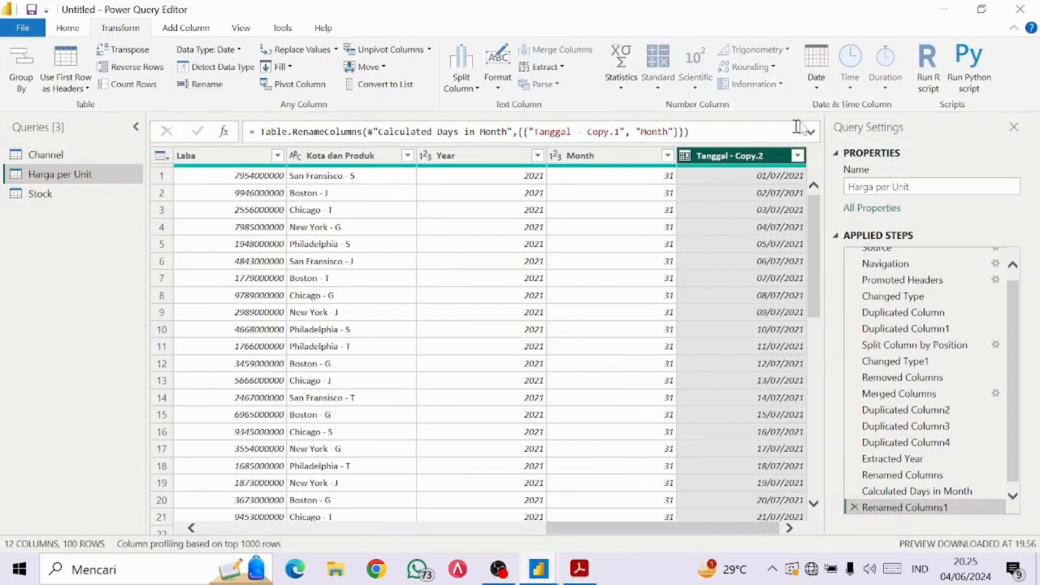
{"action": "left_click", "coordinate": [821, 83]}
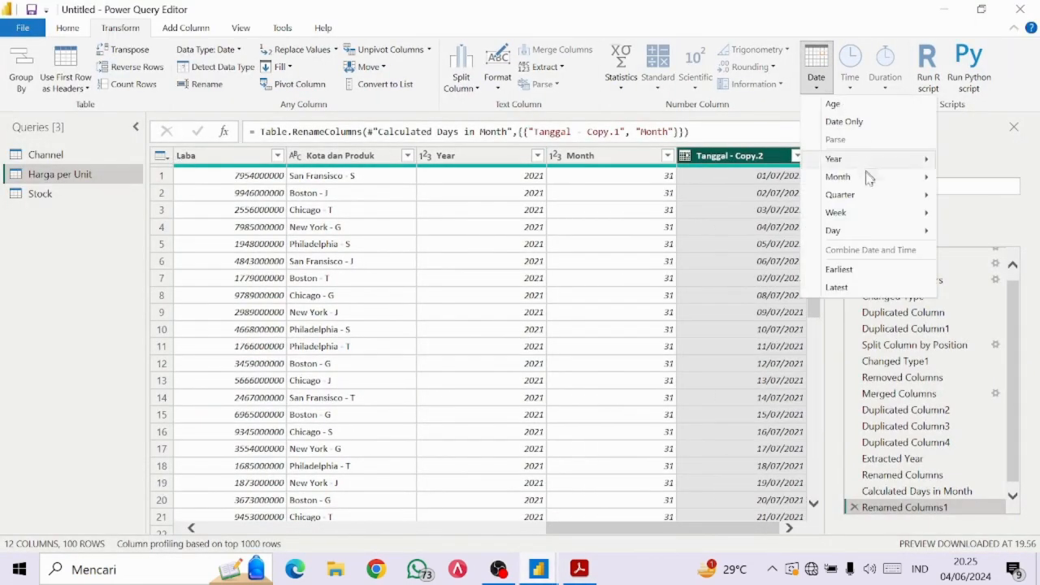
{"action": "mouse_move", "coordinate": [864, 230]}
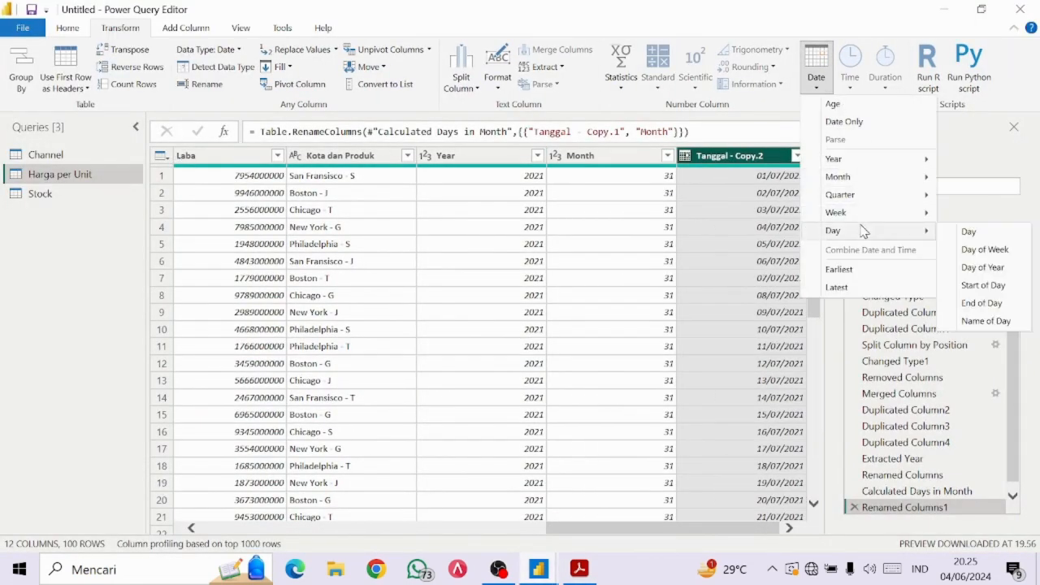
{"action": "left_click", "coordinate": [1002, 322]}
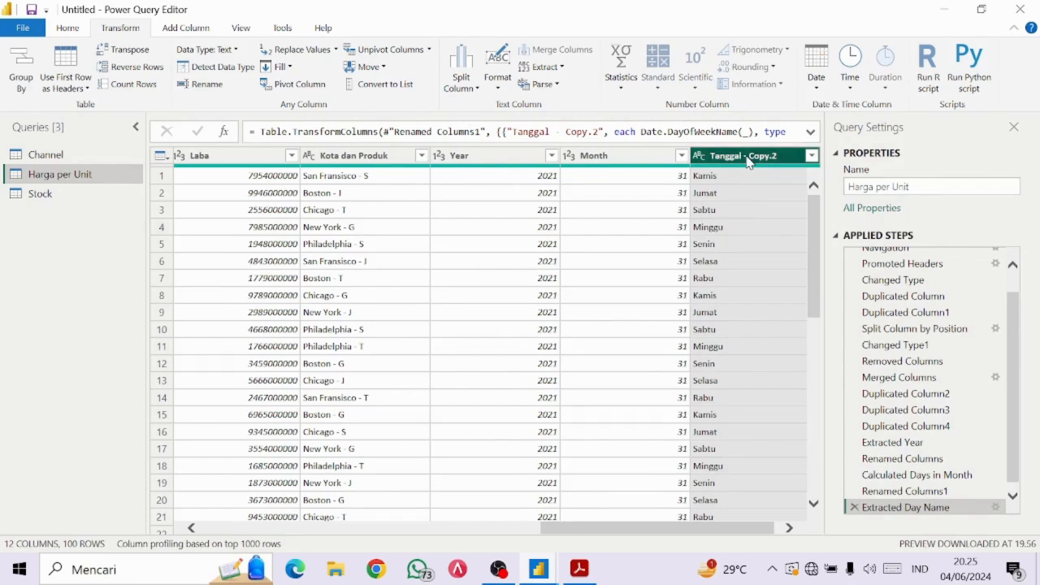
Rename the Tanggal - Copy.2 column as Day Name
{"action": "double_click", "coordinate": [749, 158]}
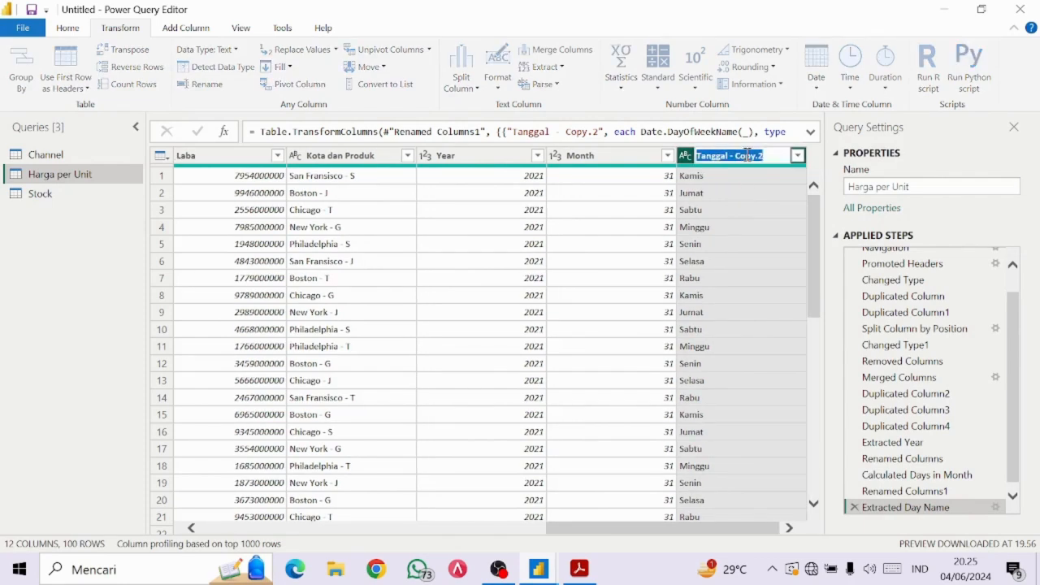
{"action": "type", "text": "Day Name"}
{"action": "key", "text": "Return"}
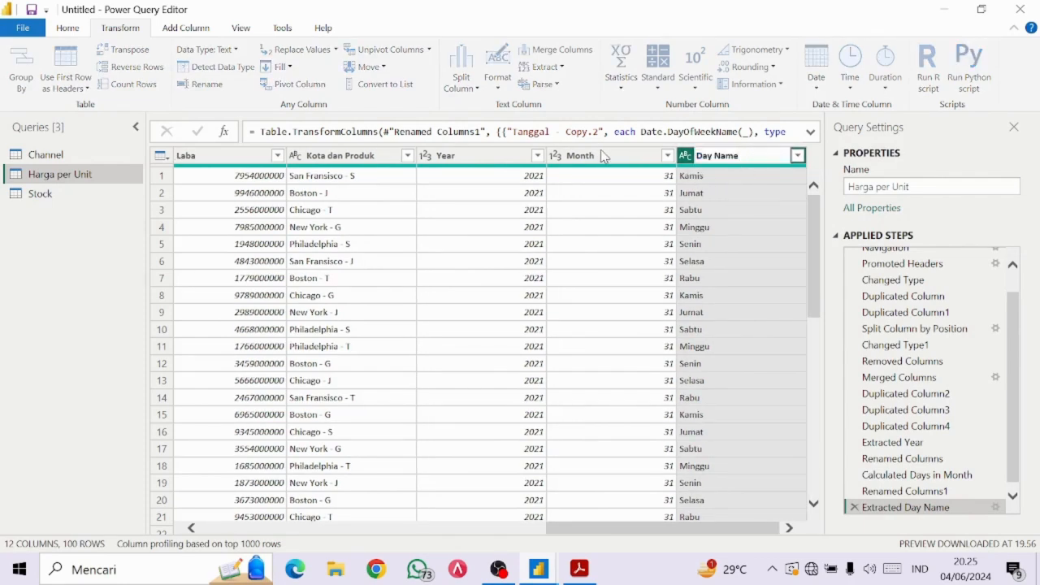
Switch to the module PDF and read the Stock sheet's requirements for the HPP column's formula and data type
{"action": "key", "text": "alt+Tab"}
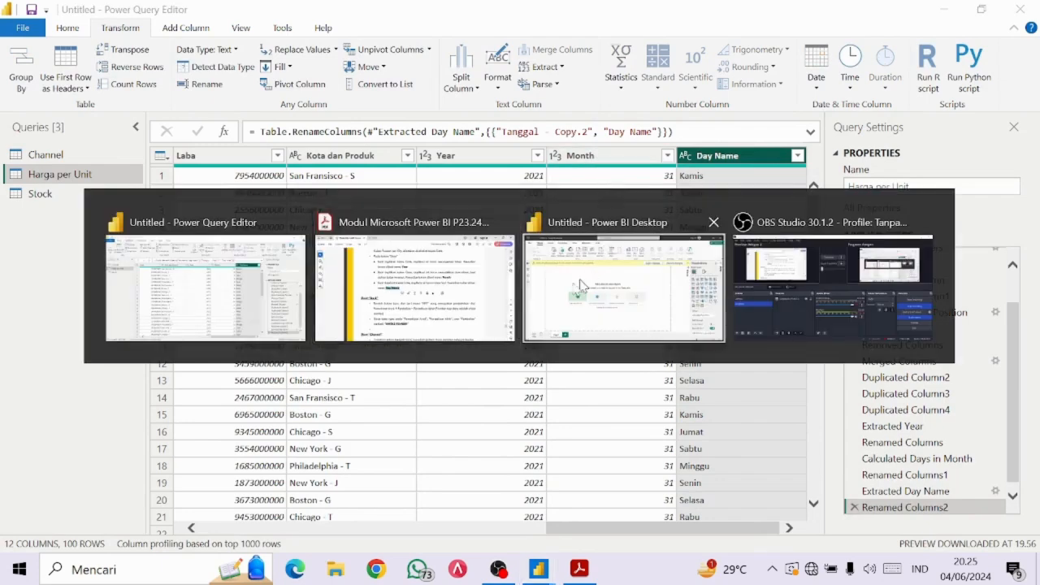
{"action": "key", "text": "alt+Tab"}
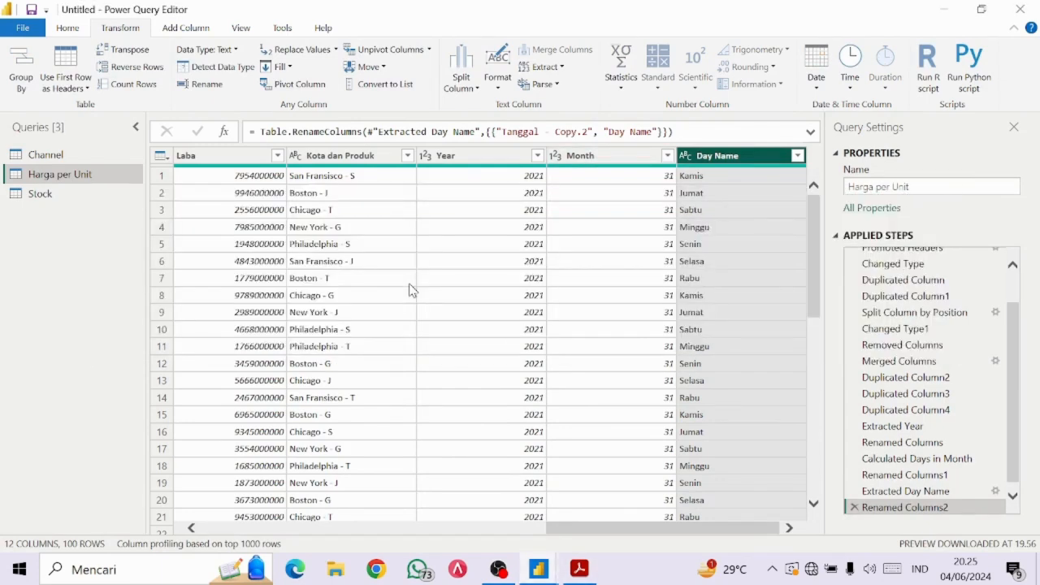
{"action": "key", "text": "alt+Tab"}
{"action": "scroll", "coordinate": [416, 248], "scroll_direction": "up", "scroll_amount": 3}
{"action": "left_click", "coordinate": [414, 244]}
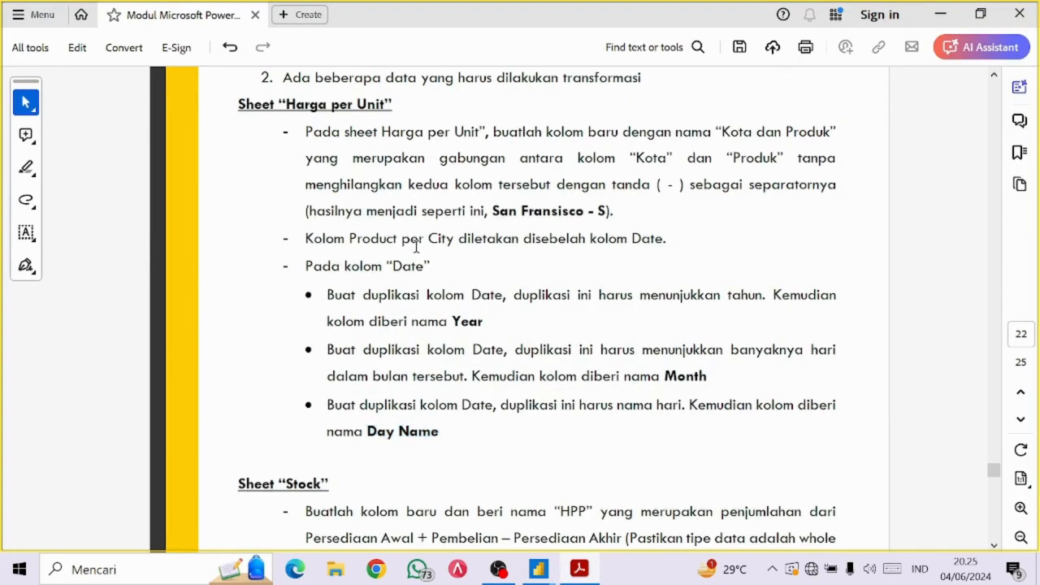
{"action": "scroll", "coordinate": [463, 340], "scroll_direction": "down", "scroll_amount": 5}
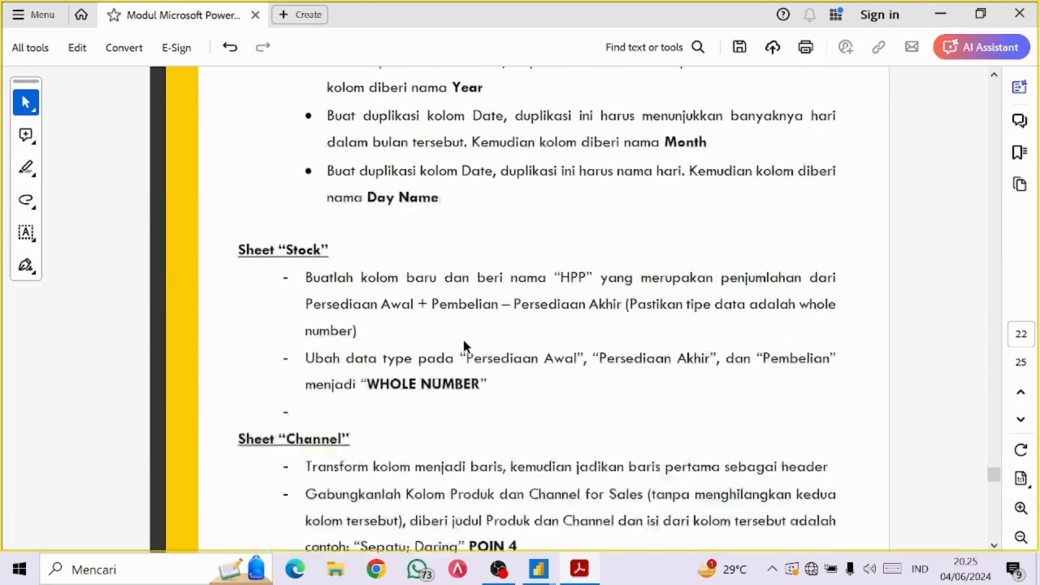
{"action": "scroll", "coordinate": [274, 173], "scroll_direction": "down", "scroll_amount": 1}
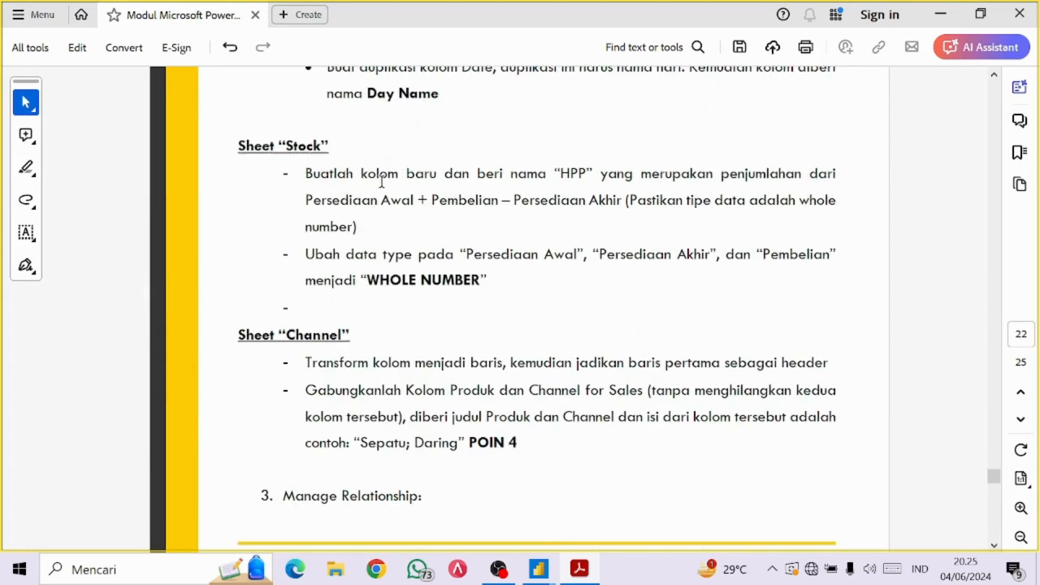
{"action": "double_click", "coordinate": [566, 172]}
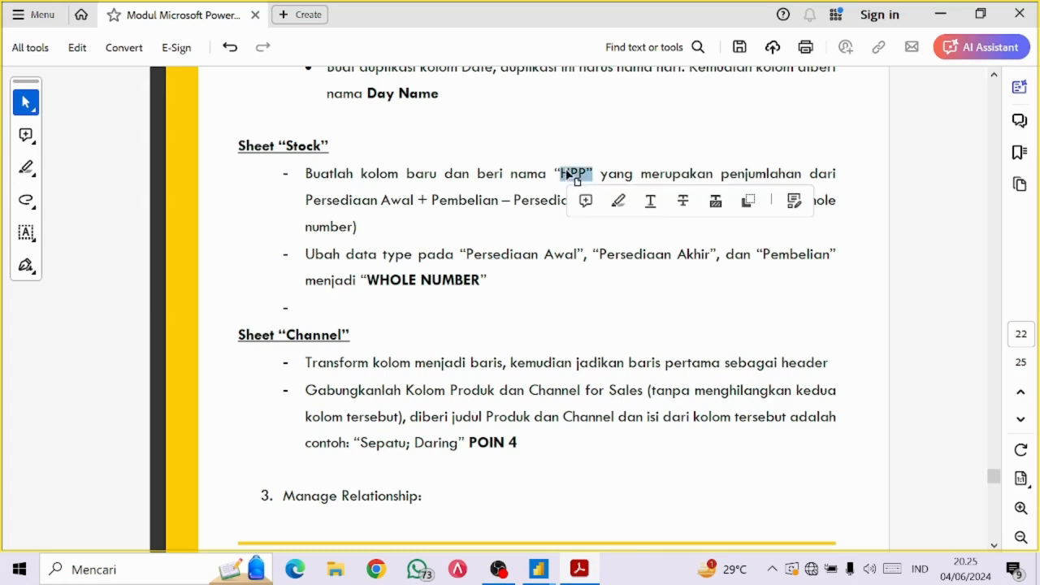
{"action": "left_click_drag", "start_coordinate": [779, 172], "coordinate": [785, 175]}
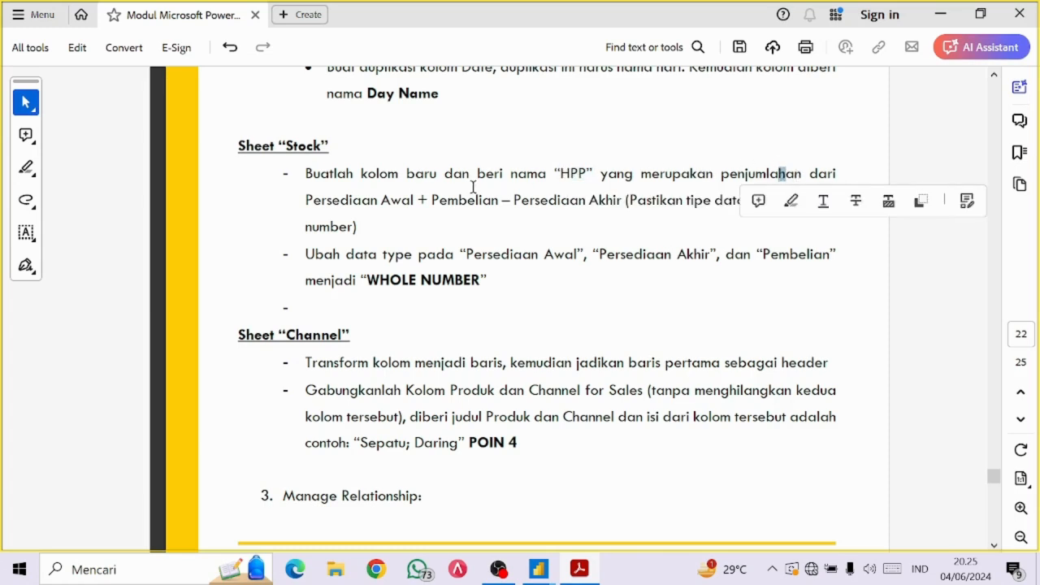
{"action": "left_click", "coordinate": [390, 193]}
{"action": "left_click_drag", "start_coordinate": [299, 198], "coordinate": [620, 200]}
{"action": "left_click_drag", "start_coordinate": [803, 199], "coordinate": [371, 230]}
Switch back to Power Query Editor and start a custom column named HPP in the Stock query
{"action": "key", "text": "alt+Tab"}
{"action": "left_click", "coordinate": [429, 330]}
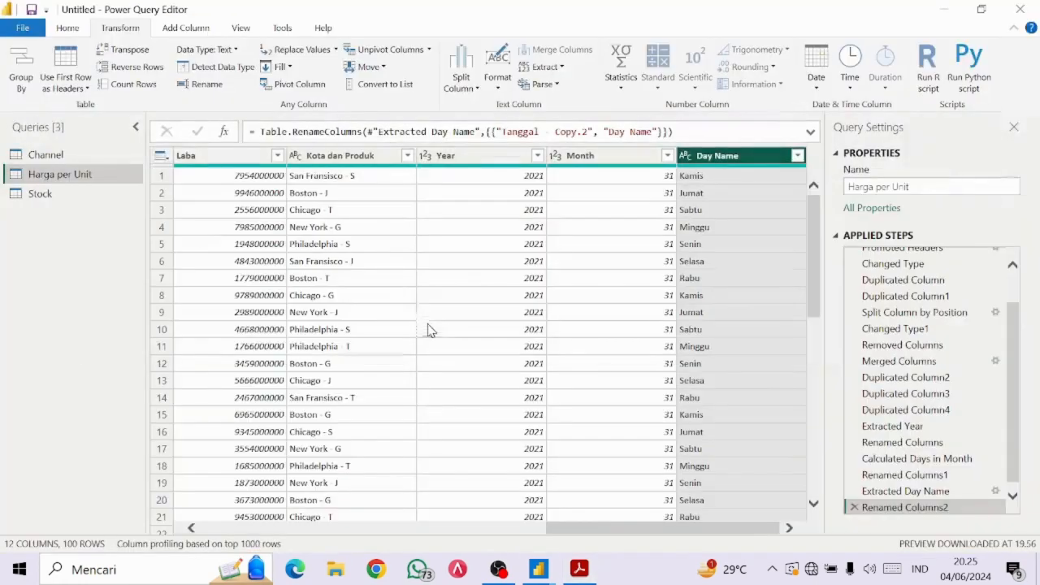
{"action": "left_click", "coordinate": [48, 194]}
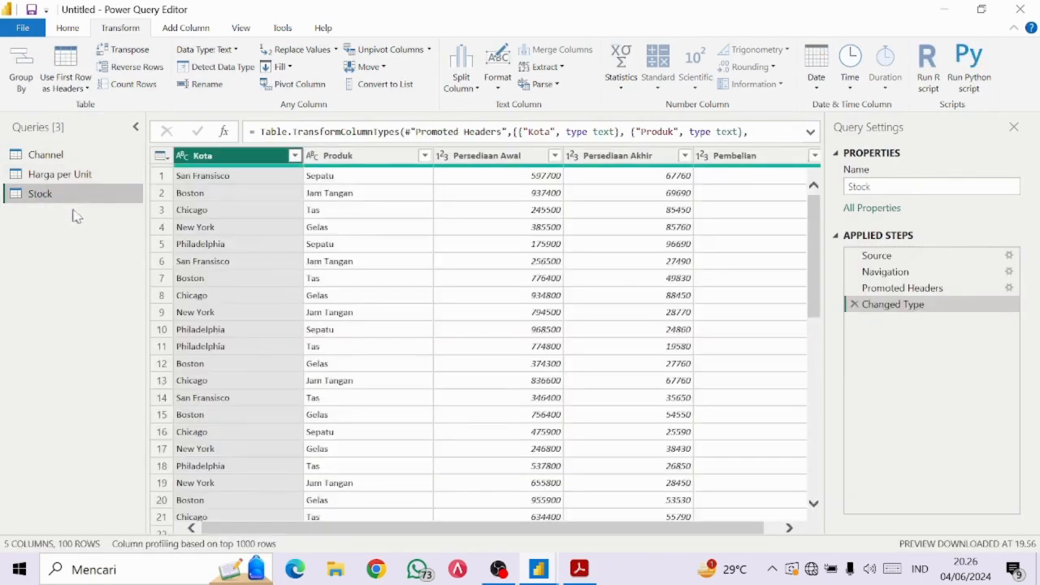
{"action": "left_click", "coordinate": [186, 29]}
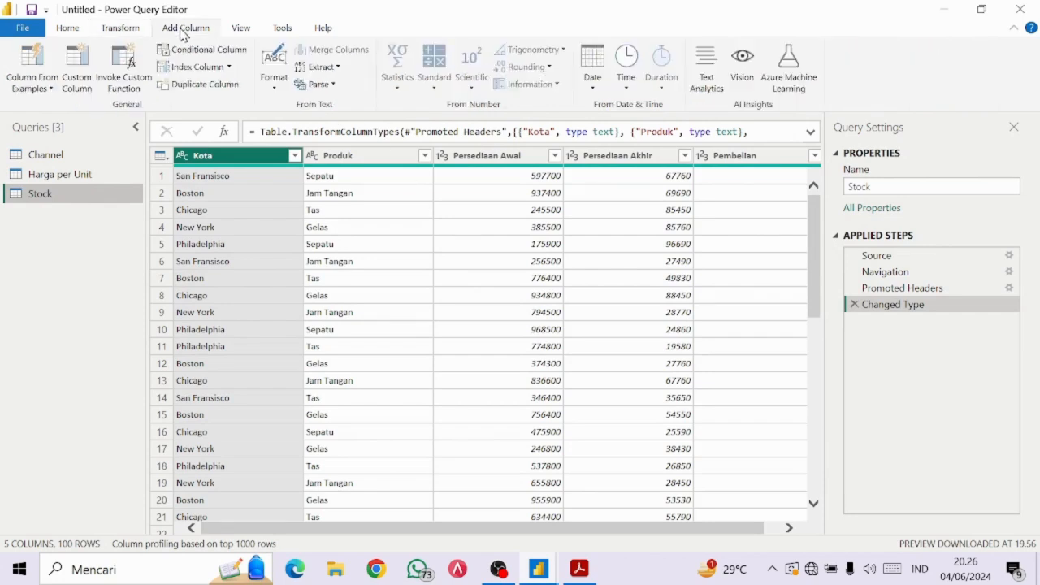
{"action": "left_click", "coordinate": [78, 81]}
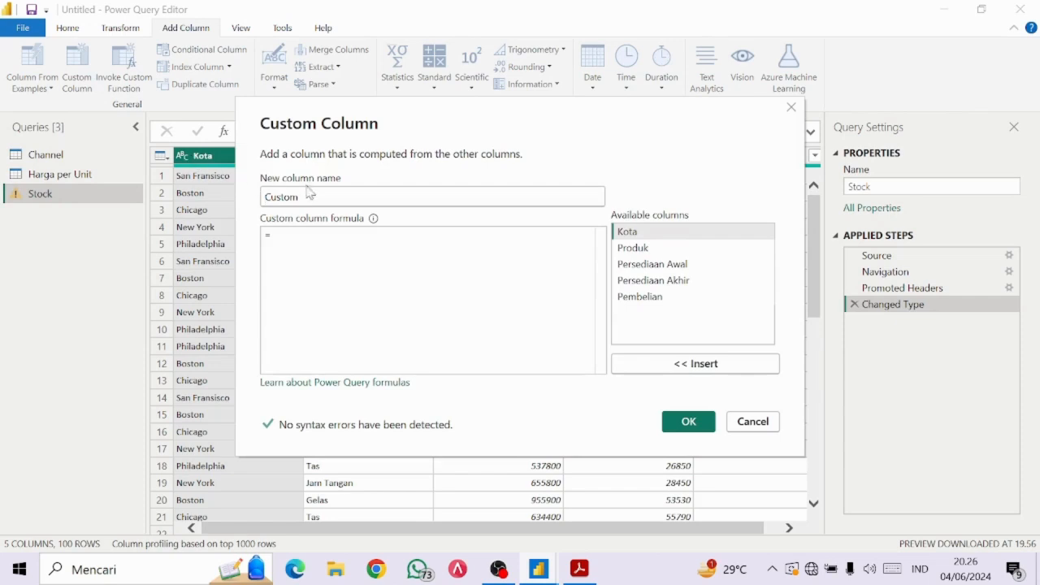
{"action": "left_click_drag", "start_coordinate": [315, 193], "coordinate": [234, 191]}
{"action": "type", "text": "HPP\""}
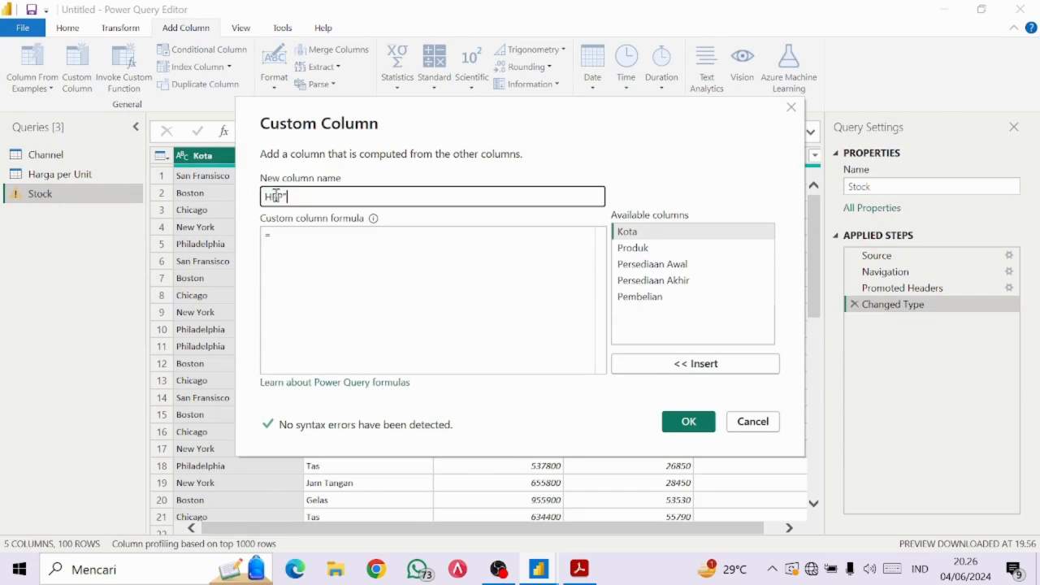
Create the HPP column with the formula [Persediaan Awal]+[Pembelian]-[Persediaan Akhir] and set its data type to Whole Number
{"action": "left_click", "coordinate": [484, 257]}
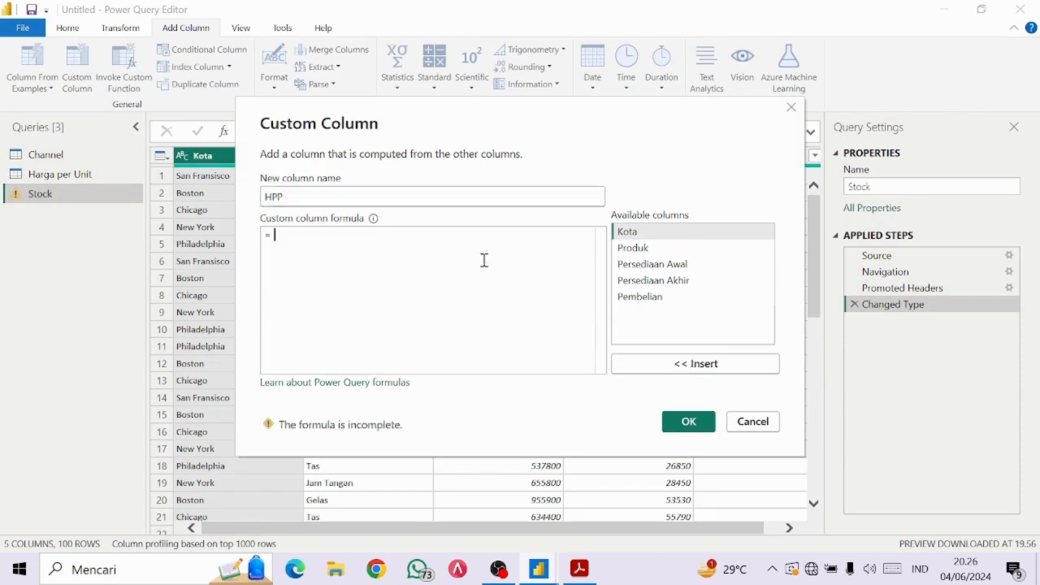
{"action": "double_click", "coordinate": [679, 272]}
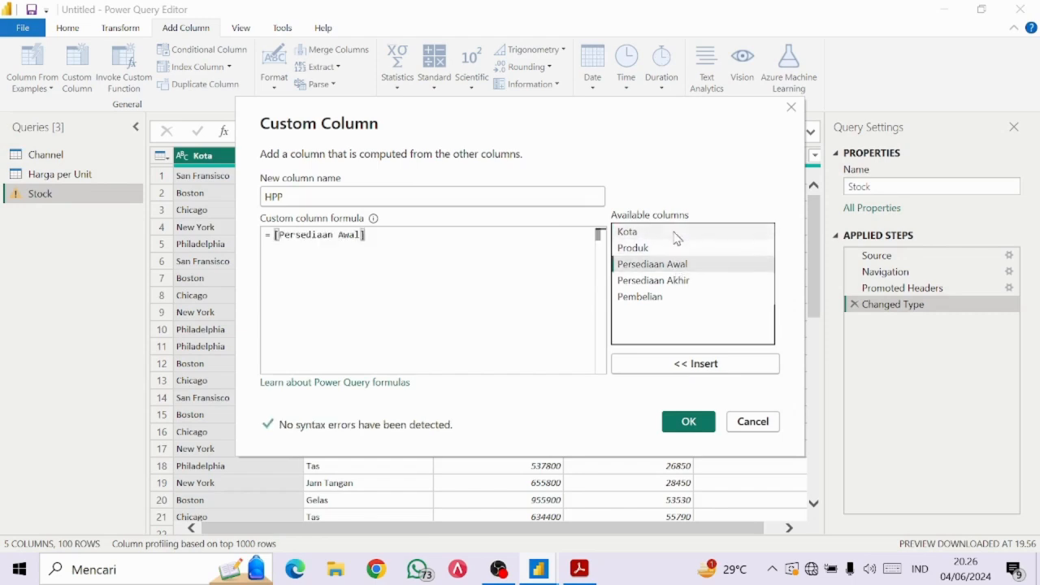
{"action": "type", "text": "+"}
{"action": "double_click", "coordinate": [723, 301]}
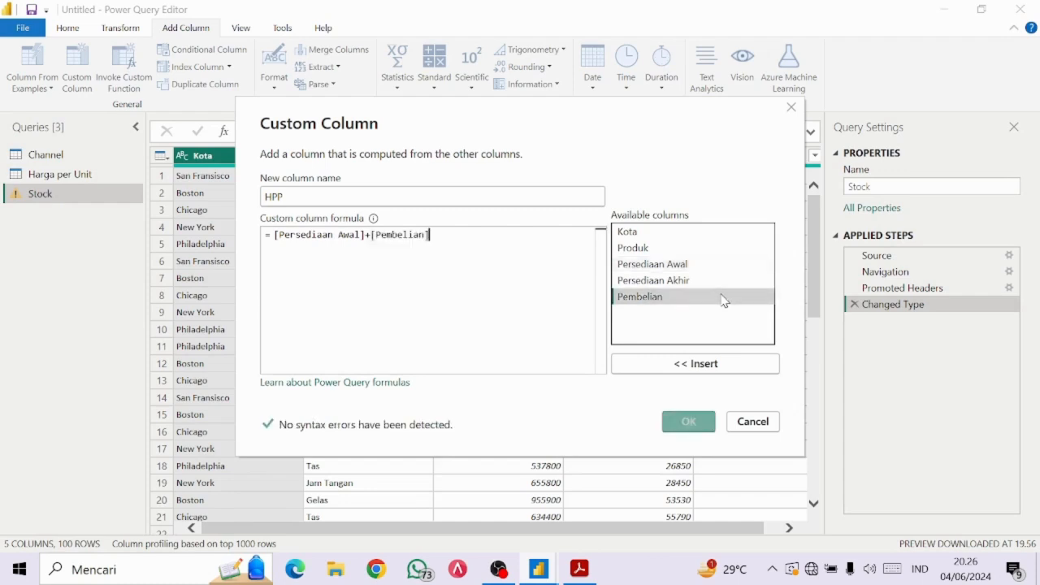
{"action": "type", "text": "-"}
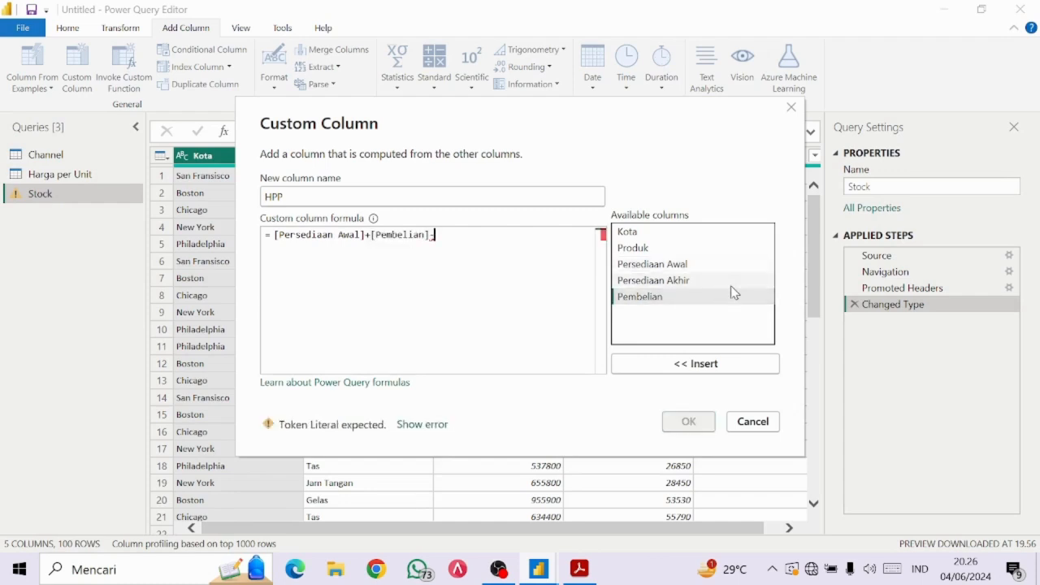
{"action": "double_click", "coordinate": [735, 282]}
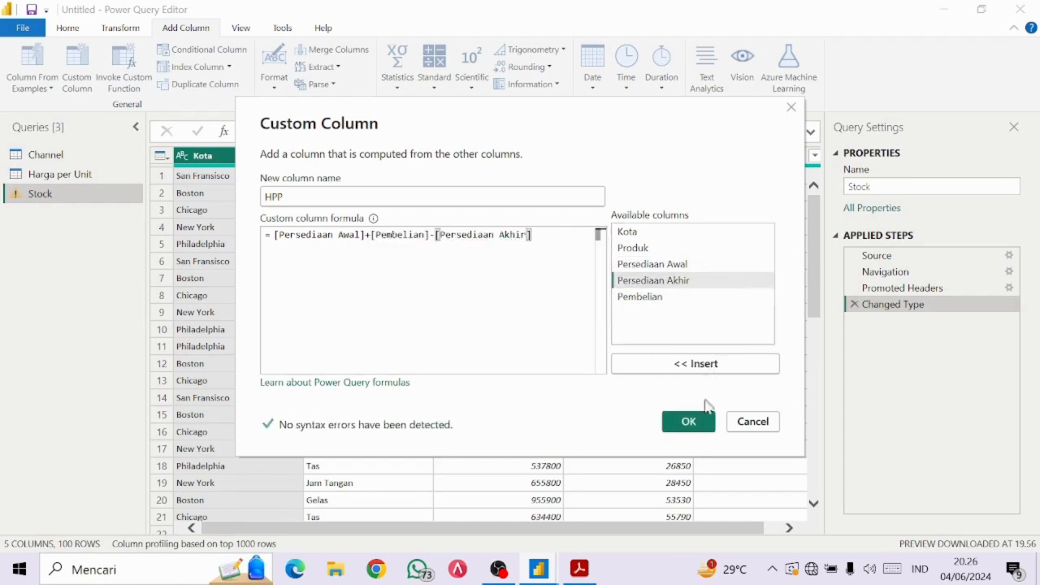
{"action": "left_click", "coordinate": [688, 422]}
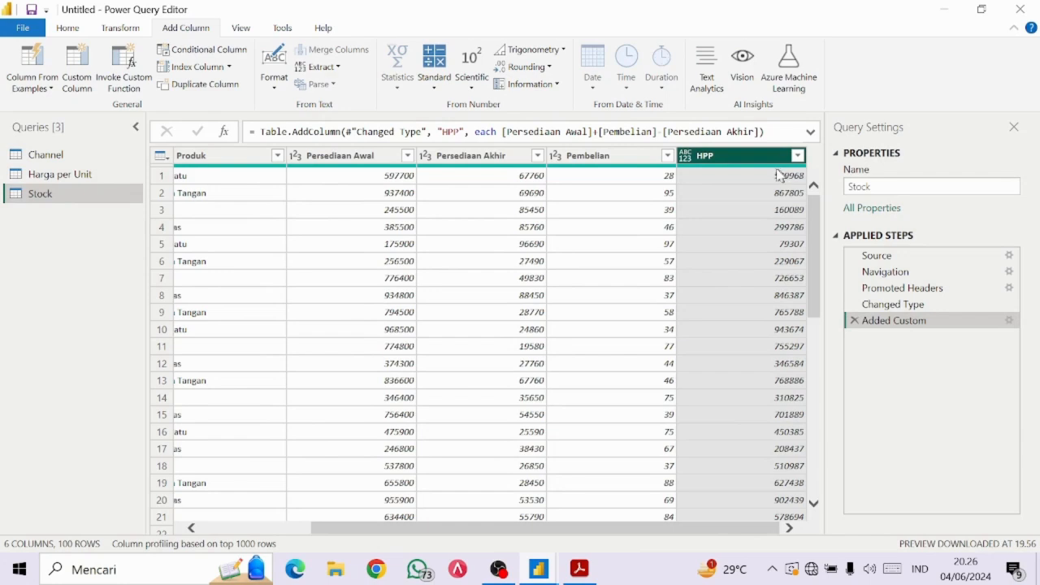
{"action": "left_click", "coordinate": [687, 157]}
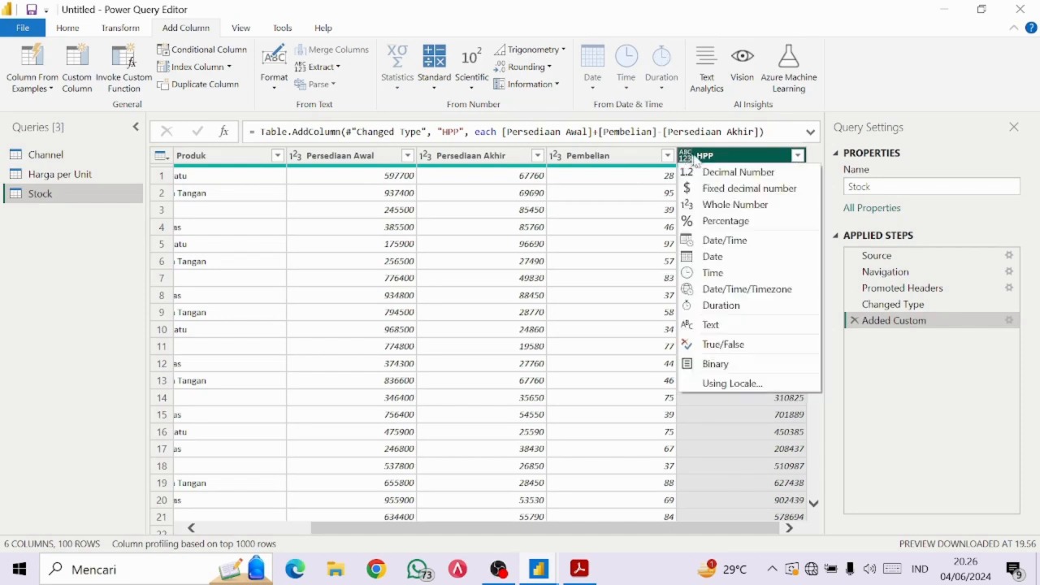
{"action": "left_click", "coordinate": [762, 206]}
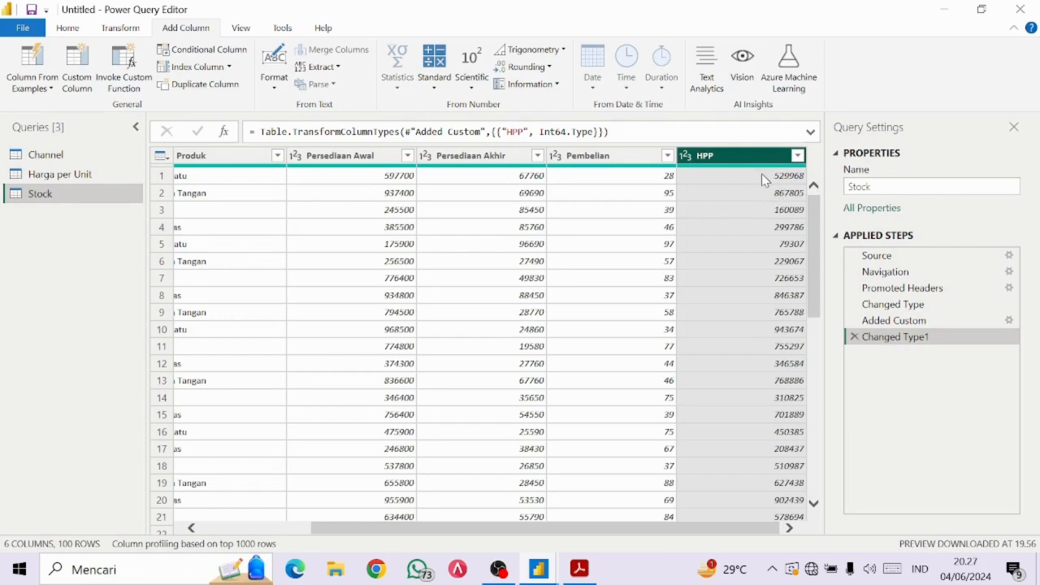
Switch to the module PDF and read the data type requirement for the Stock sheet's Persediaan Awal, Persediaan Akhir and Pembelian columns
{"action": "key", "text": "alt+Tab"}
{"action": "left_click", "coordinate": [385, 275]}
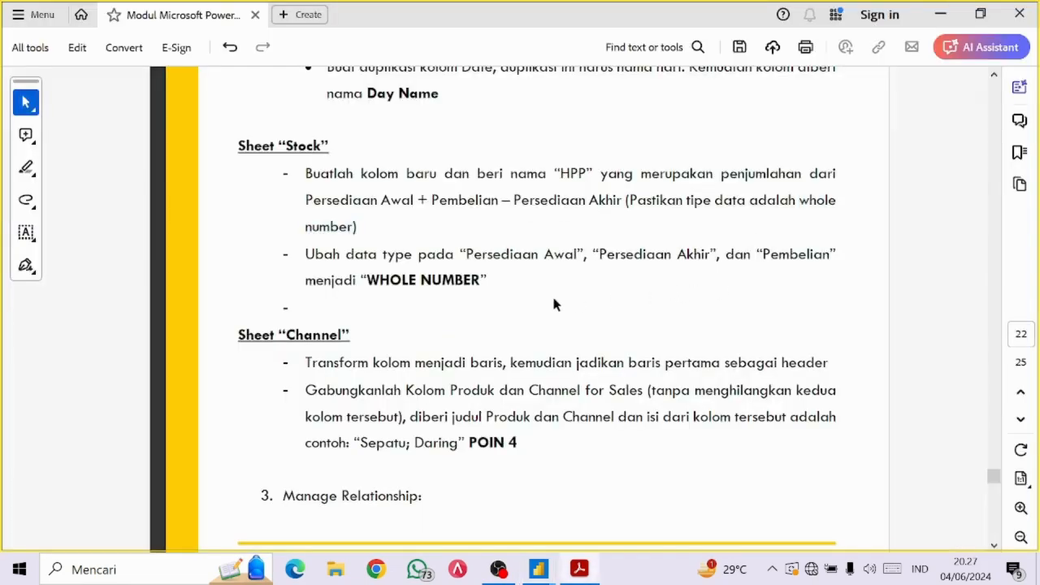
{"action": "left_click_drag", "start_coordinate": [313, 255], "coordinate": [501, 279]}
Switch back to Power Query Editor and set the Persediaan Awal, Persediaan Akhir and Pembelian columns to Whole Number
{"action": "key", "text": "alt+Tab"}
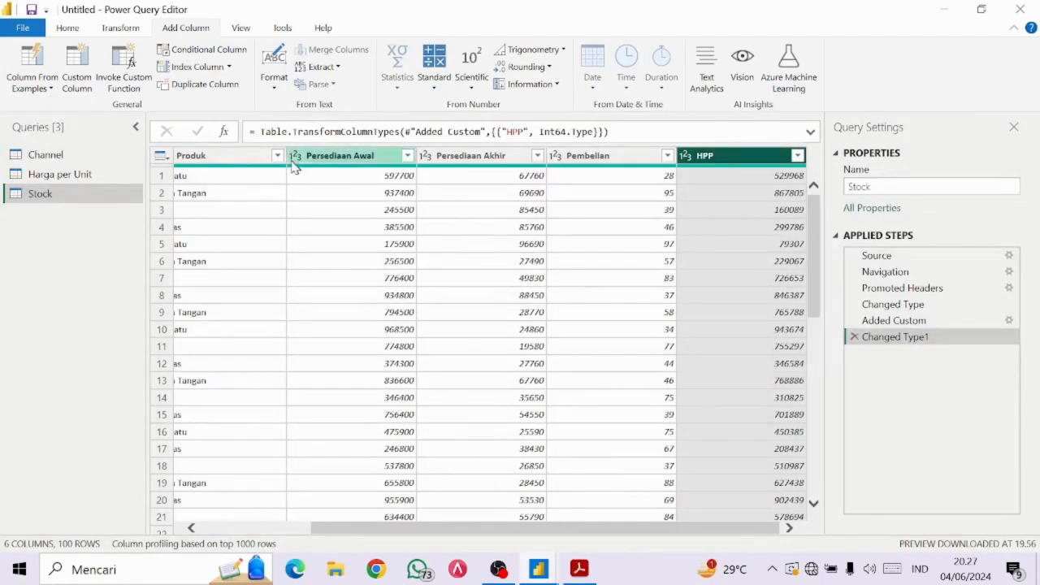
{"action": "left_click", "coordinate": [303, 159]}
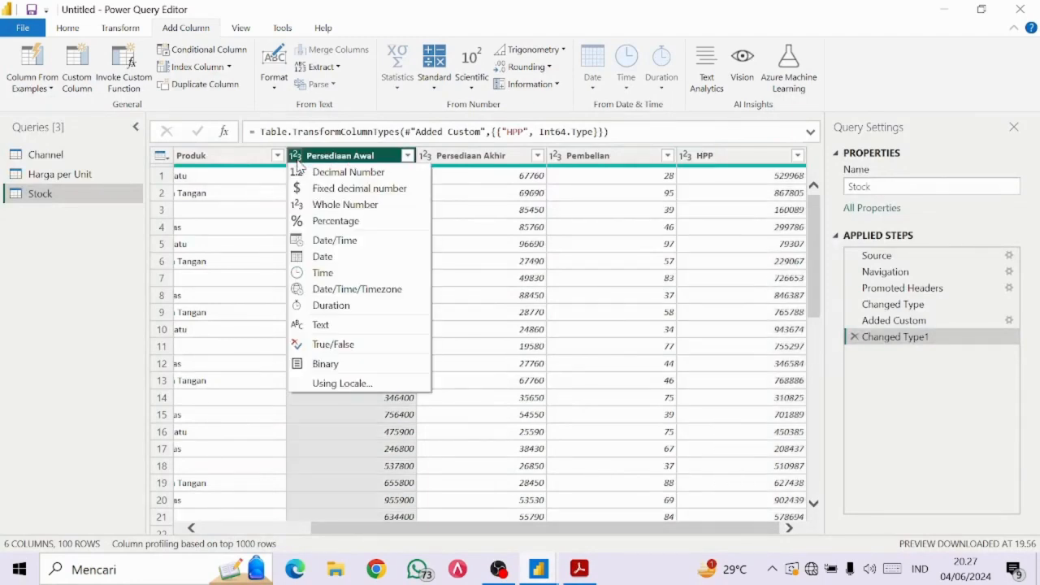
{"action": "left_click", "coordinate": [327, 205]}
{"action": "left_click", "coordinate": [439, 156]}
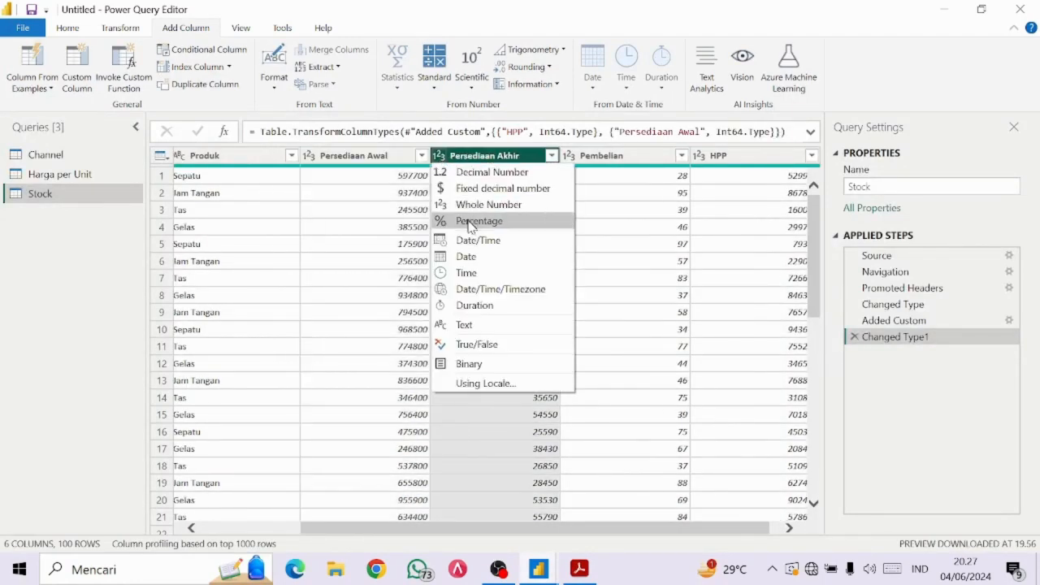
{"action": "left_click", "coordinate": [466, 204]}
{"action": "left_click", "coordinate": [569, 155]}
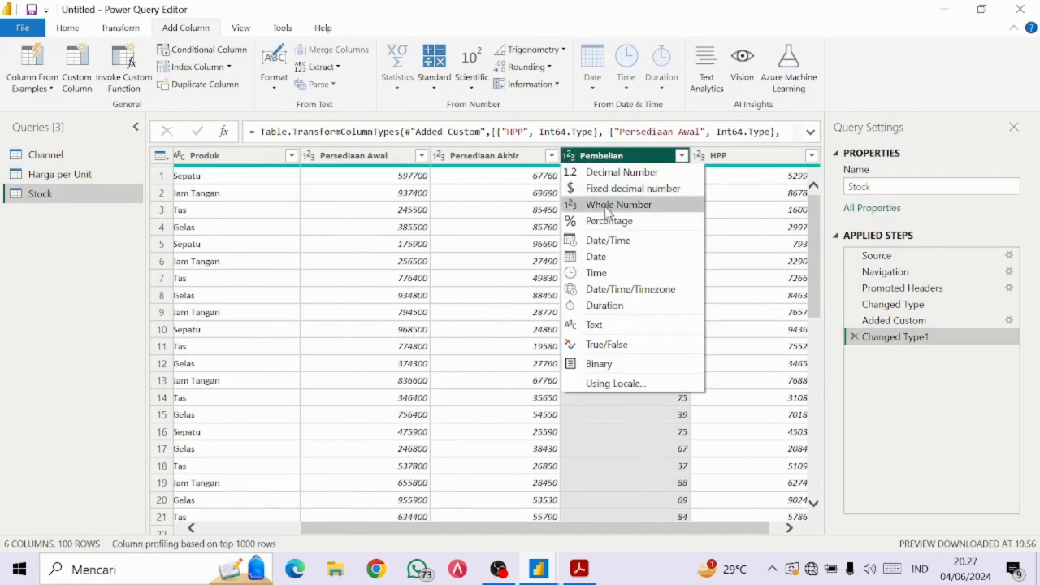
{"action": "left_click", "coordinate": [618, 205]}
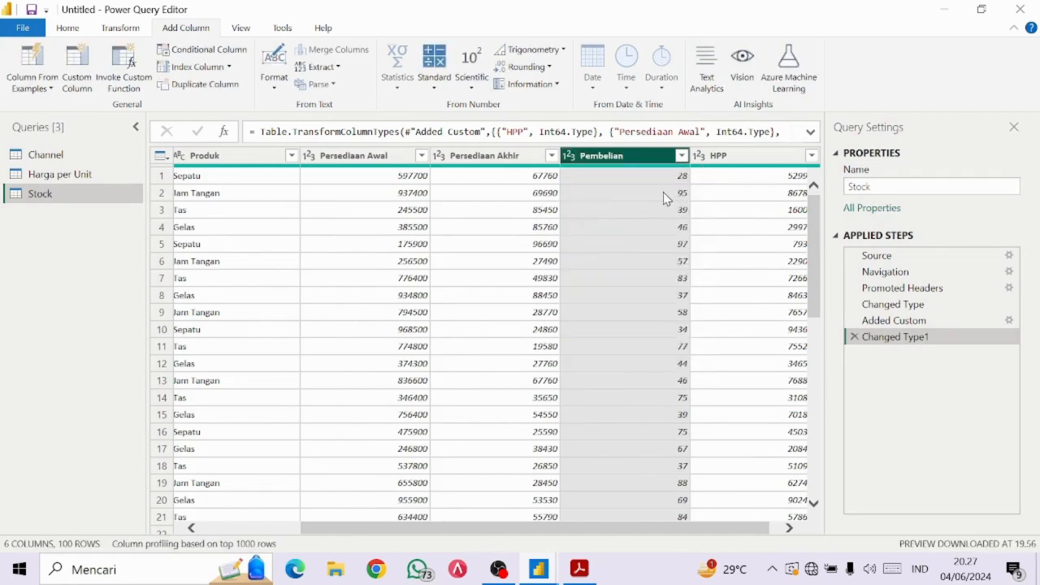
Switch to the module PDF and read the Channel sheet's first requirement on transforming its columns and headers
{"action": "key", "text": "alt+Tab"}
{"action": "left_click", "coordinate": [478, 203]}
{"action": "scroll", "coordinate": [478, 203], "scroll_direction": "down", "scroll_amount": 2}
{"action": "scroll", "coordinate": [479, 203], "scroll_direction": "down", "scroll_amount": 3}
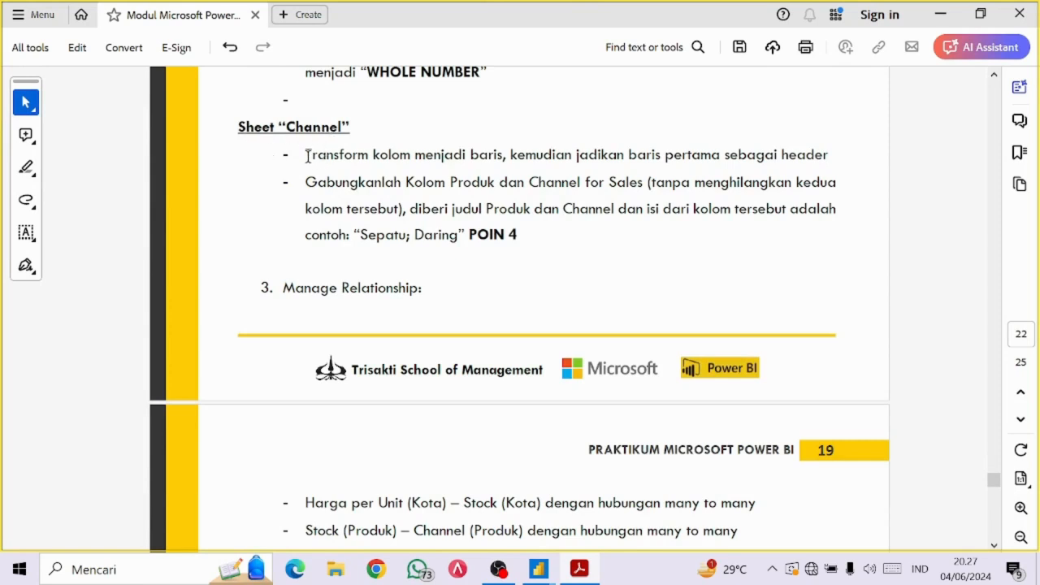
{"action": "mouse_move", "coordinate": [307, 154]}
{"action": "left_mouse_down"}
{"action": "mouse_move", "coordinate": [695, 156]}
{"action": "mouse_move", "coordinate": [677, 155]}
{"action": "left_mouse_up"}
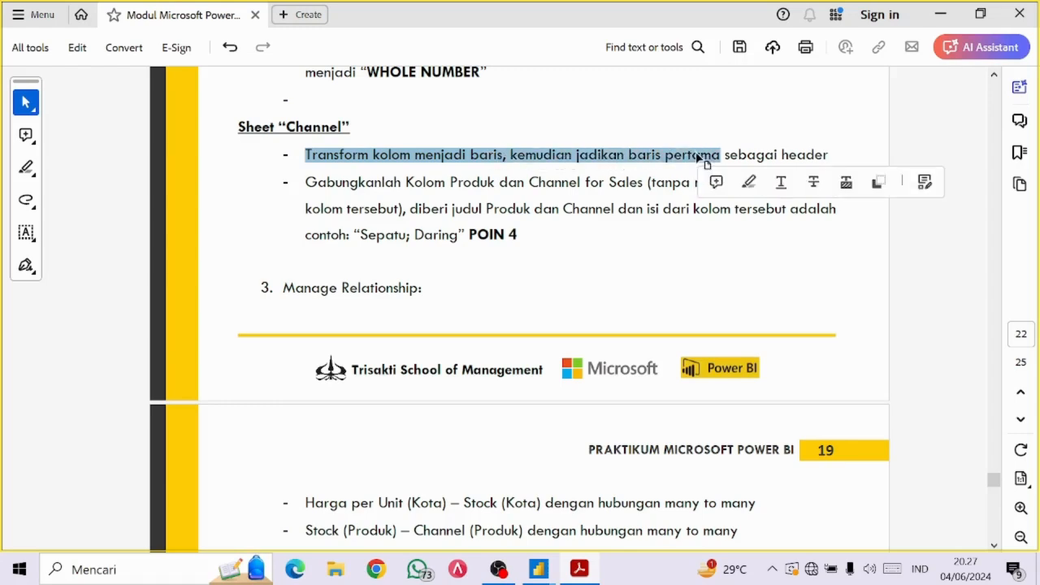
Switch back to Power Query Editor, transpose the Channel query's table and use its first row as headers
{"action": "key", "text": "alt+Tab"}
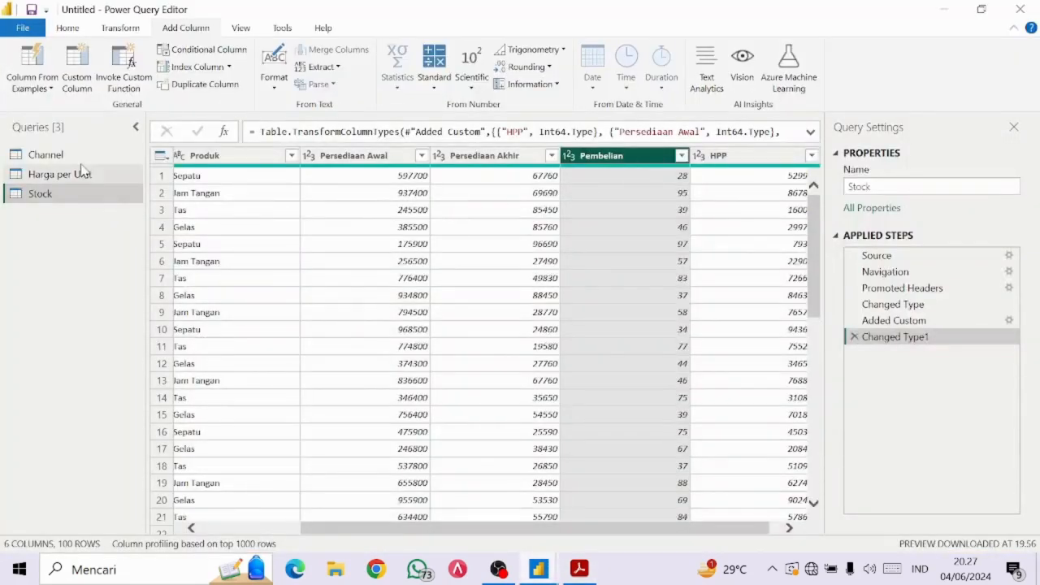
{"action": "left_click", "coordinate": [84, 157]}
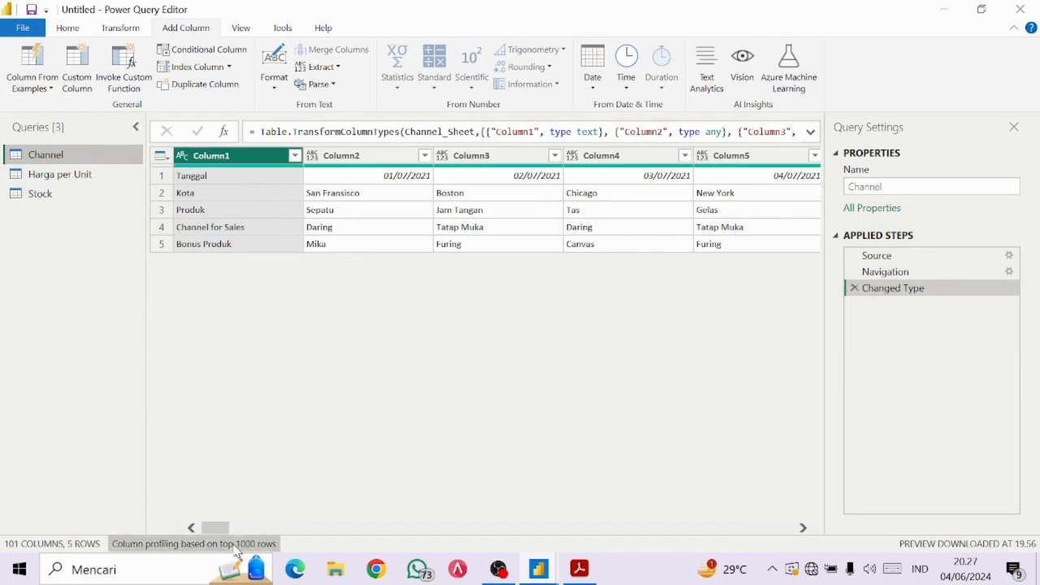
{"action": "mouse_move", "coordinate": [213, 534]}
{"action": "left_mouse_down"}
{"action": "mouse_move", "coordinate": [247, 534]}
{"action": "mouse_move", "coordinate": [208, 533]}
{"action": "left_mouse_up"}
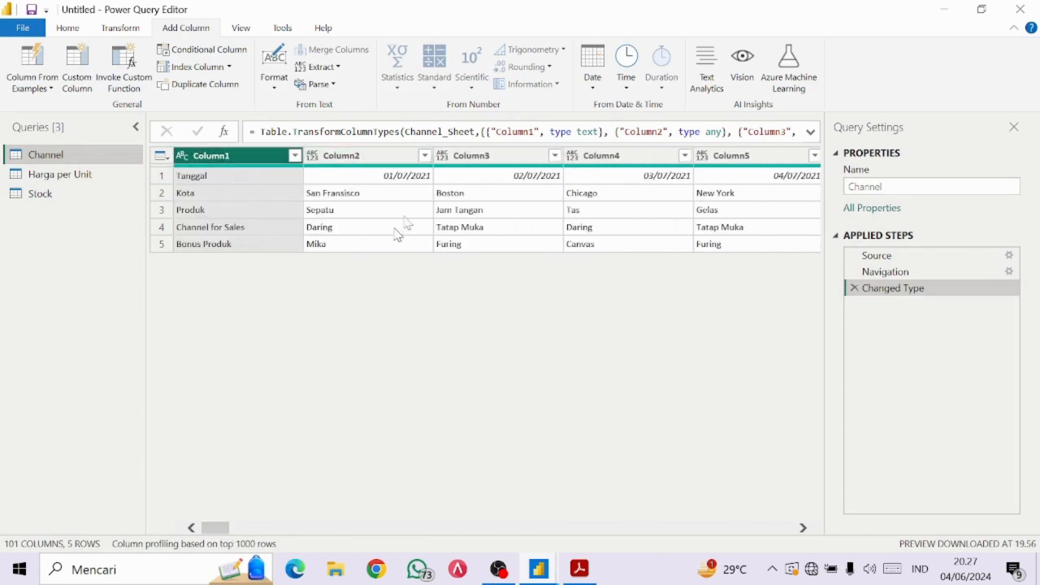
{"action": "left_click", "coordinate": [142, 29]}
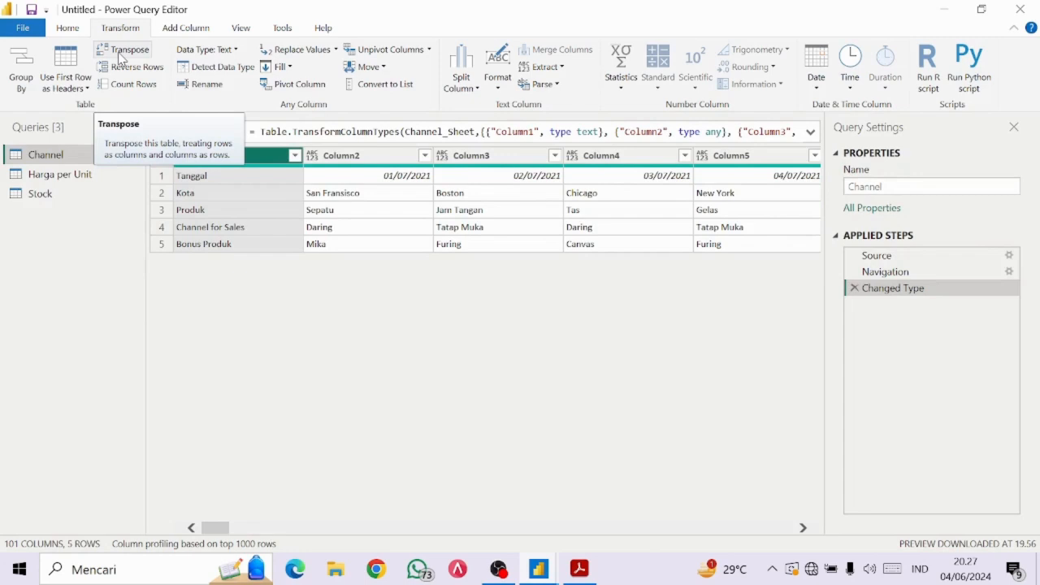
{"action": "left_click", "coordinate": [120, 50]}
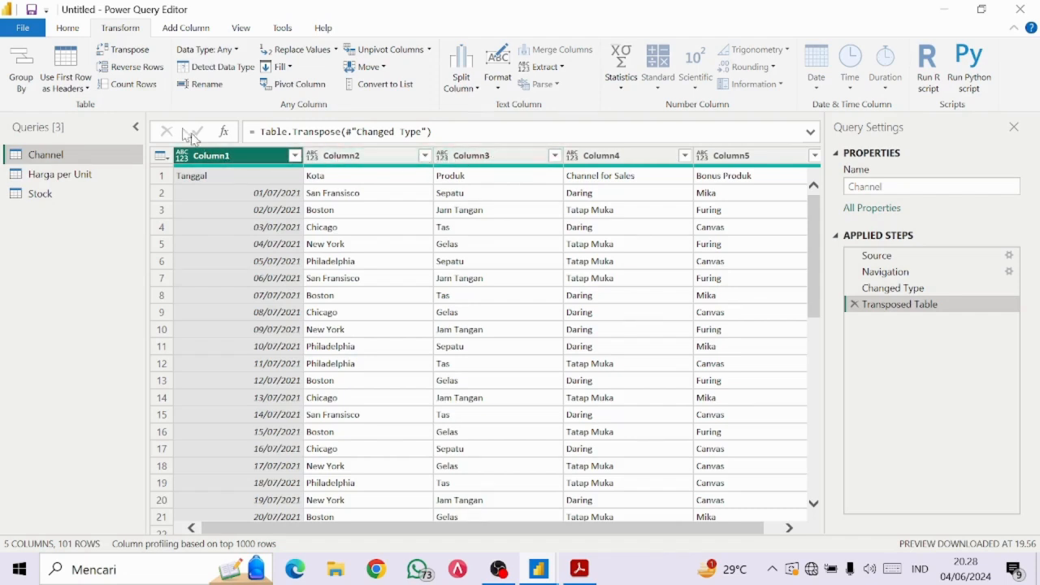
{"action": "left_click", "coordinate": [76, 57]}
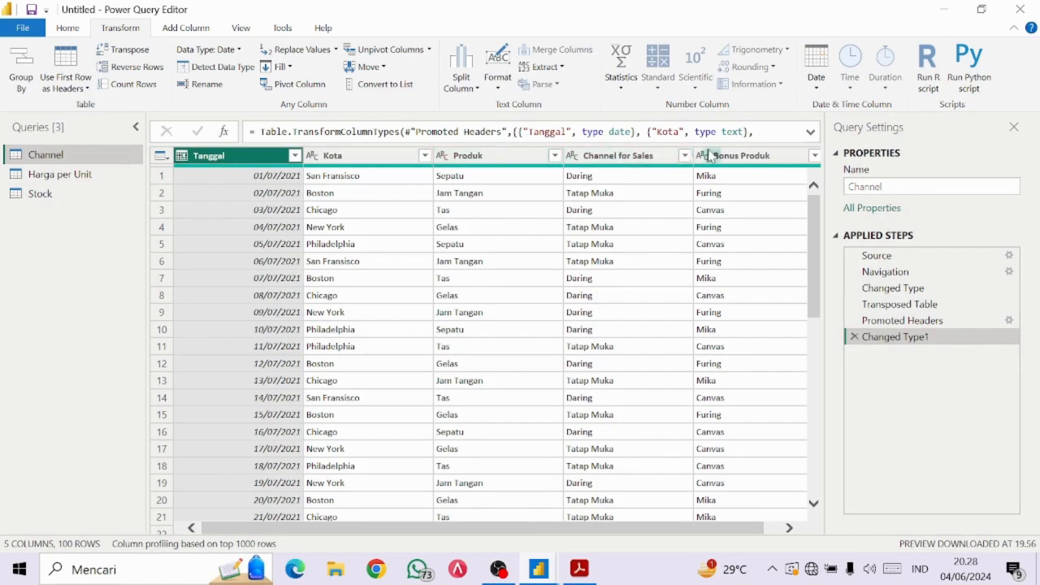
Switch to the module PDF and read how the Channel sheet's Produk and Channel for Sales columns must be combined, titled and formatted
{"action": "key", "text": "alt+Tab"}
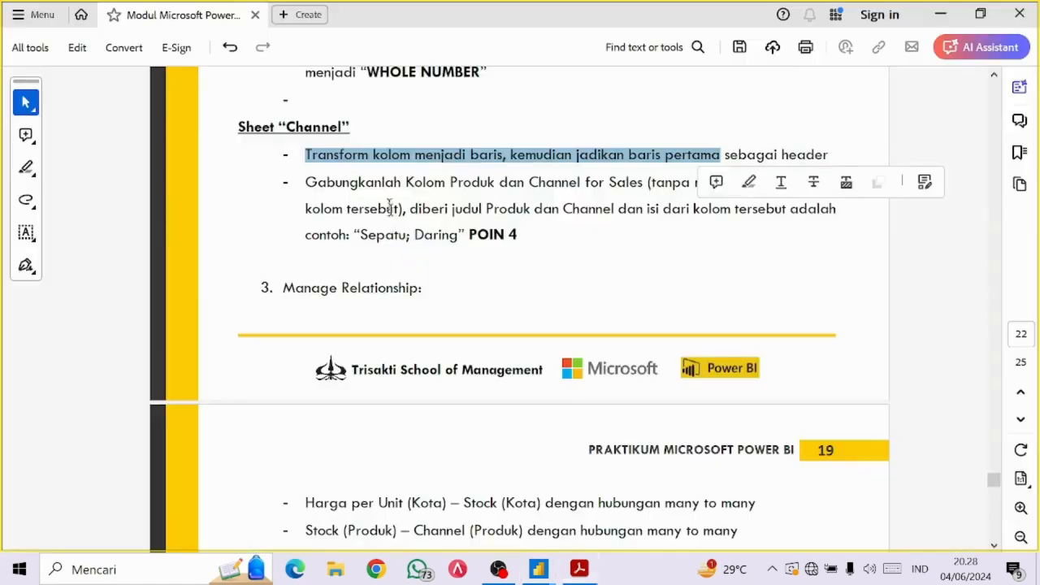
{"action": "left_click", "coordinate": [425, 248]}
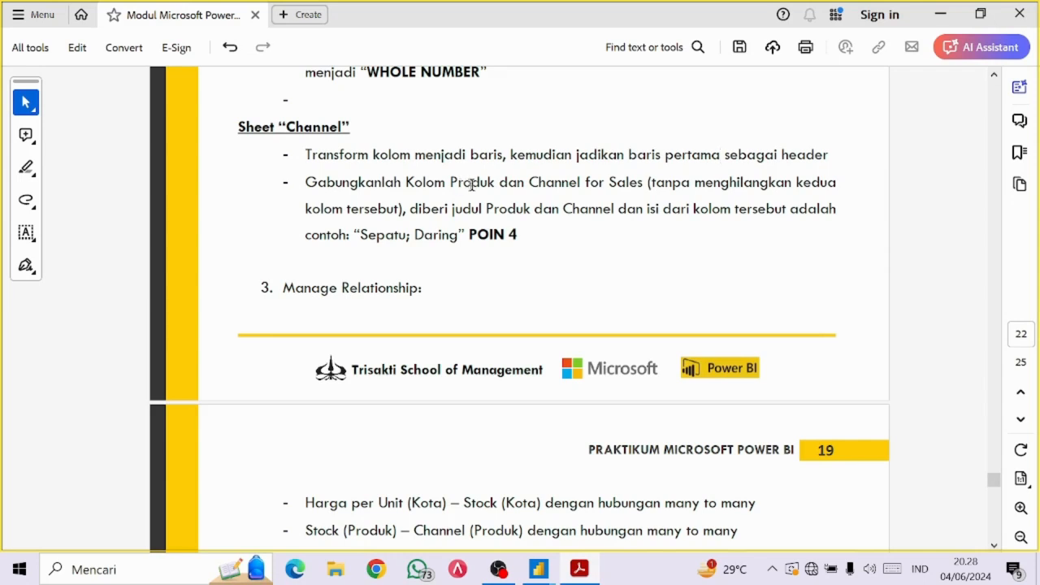
{"action": "left_click_drag", "start_coordinate": [488, 209], "coordinate": [613, 209]}
{"action": "left_click", "coordinate": [627, 182]}
{"action": "left_click_drag", "start_coordinate": [362, 234], "coordinate": [408, 247]}
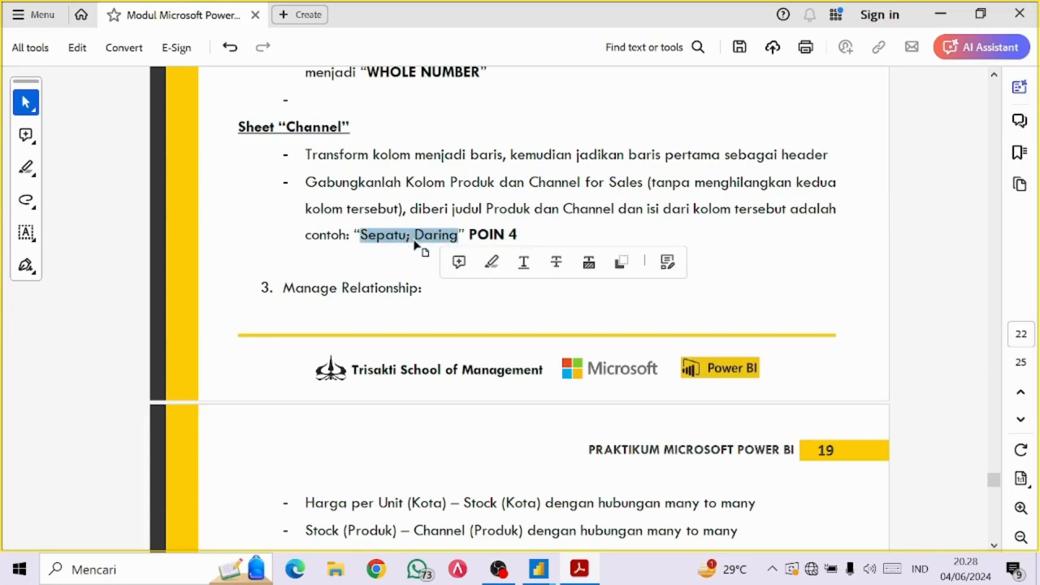
Switch back to Power Query Editor and duplicate the Produk and Channel for Sales columns in the Channel query
{"action": "key", "text": "alt+Tab"}
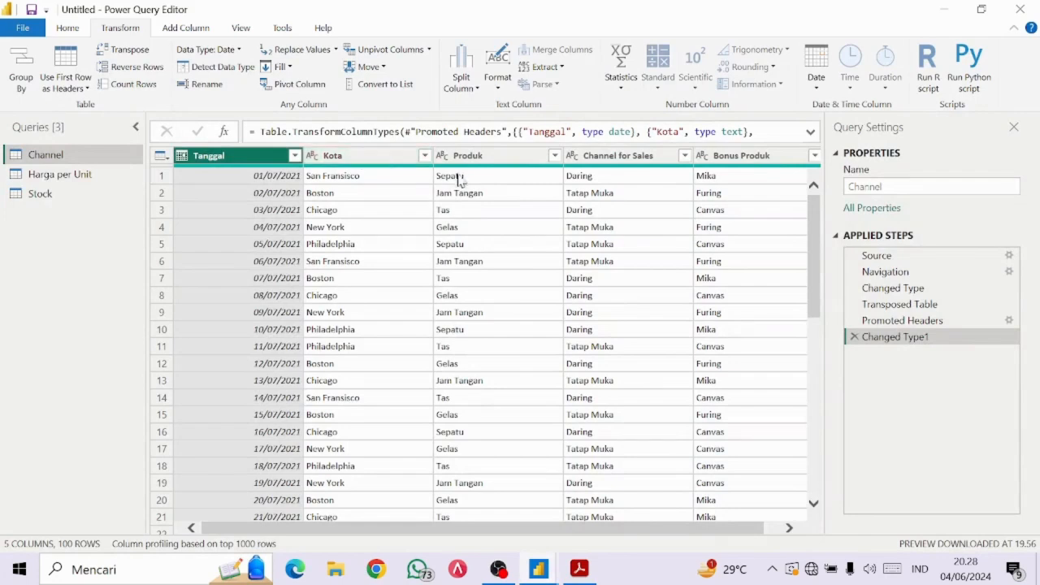
{"action": "left_click", "coordinate": [463, 159]}
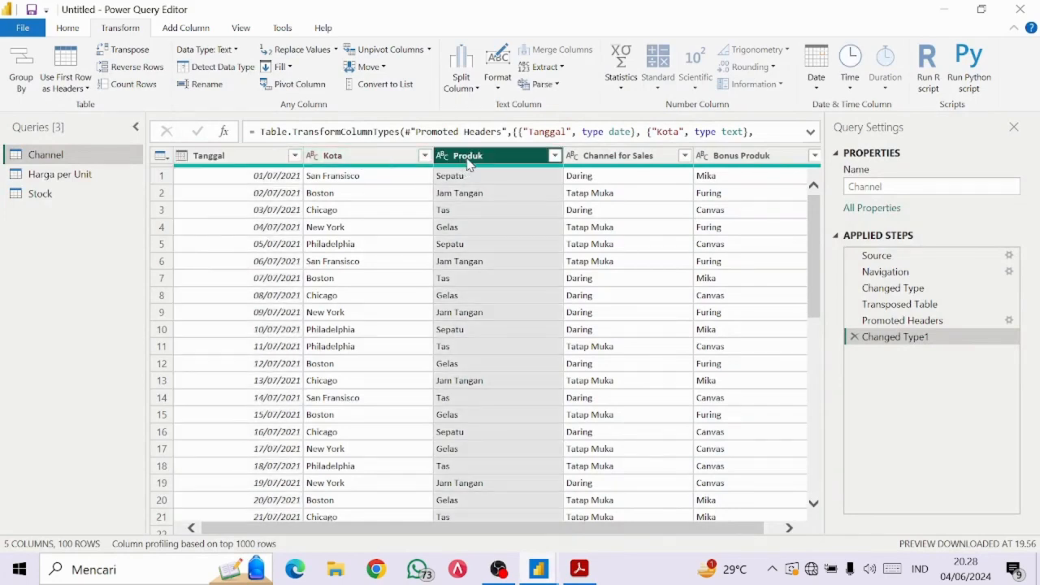
{"action": "right_click", "coordinate": [468, 162]}
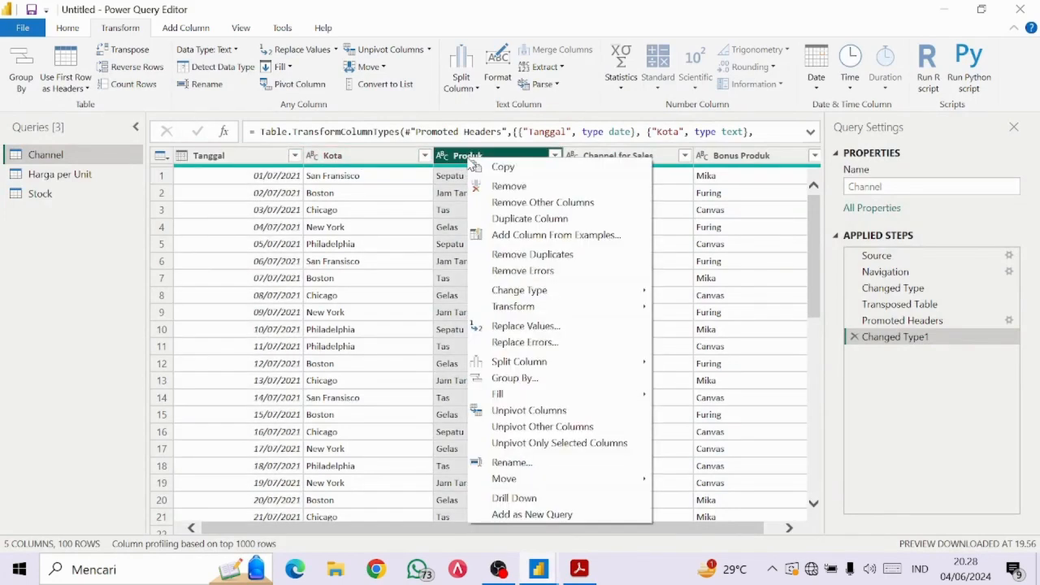
{"action": "left_click", "coordinate": [533, 219]}
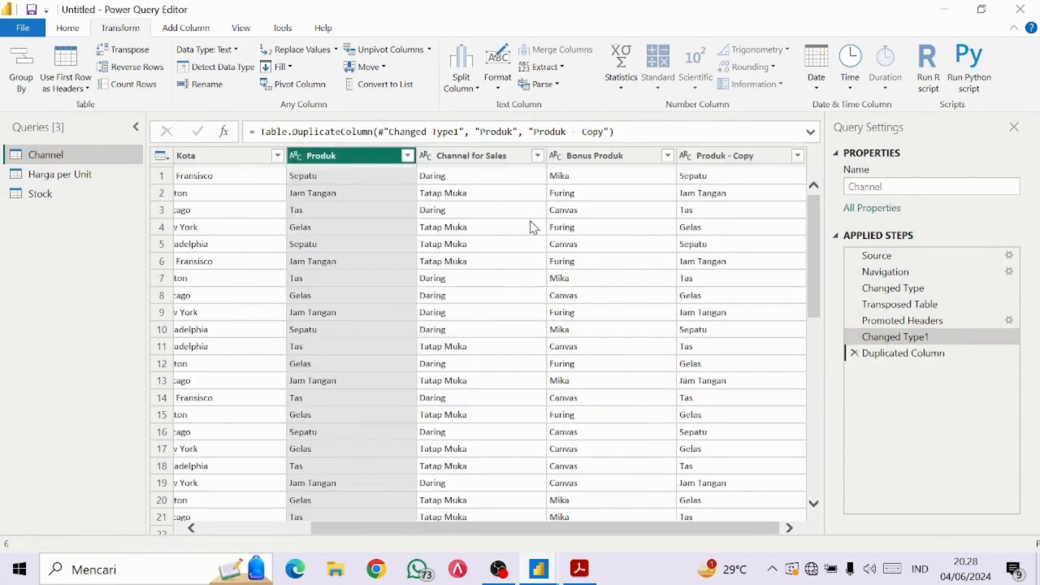
{"action": "left_click", "coordinate": [470, 156]}
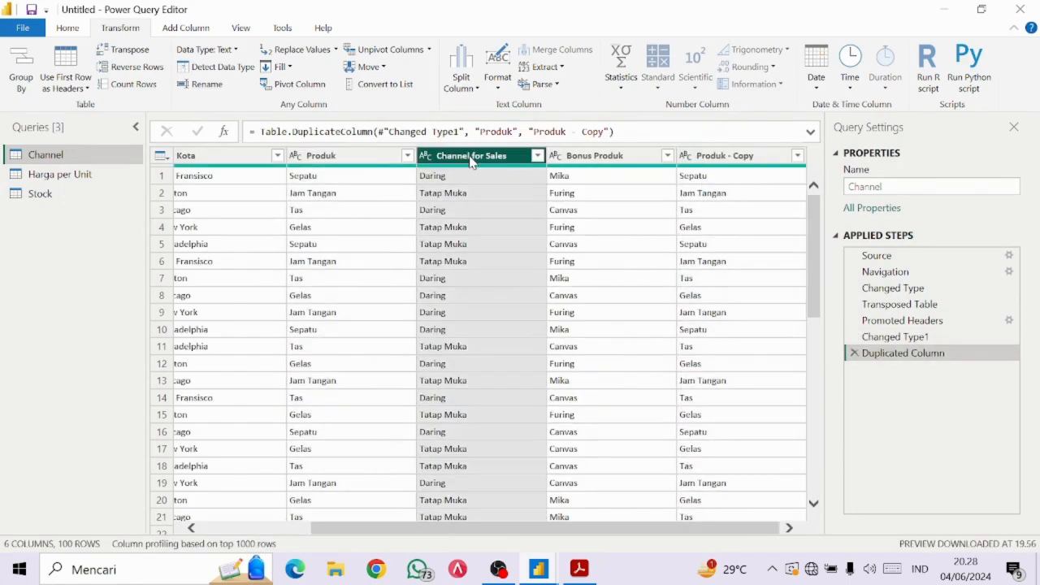
{"action": "right_click", "coordinate": [470, 156]}
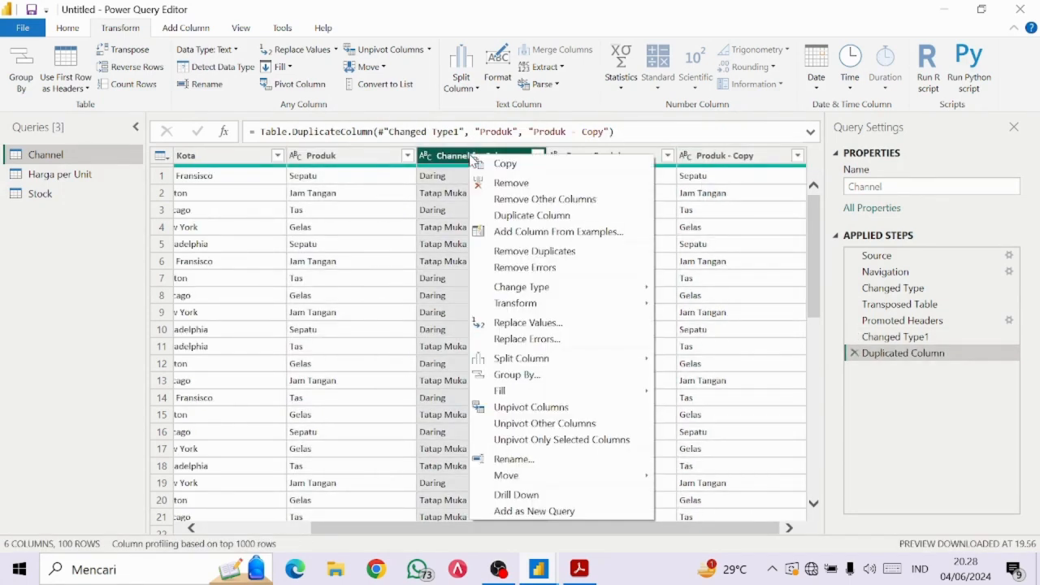
{"action": "left_click", "coordinate": [532, 214]}
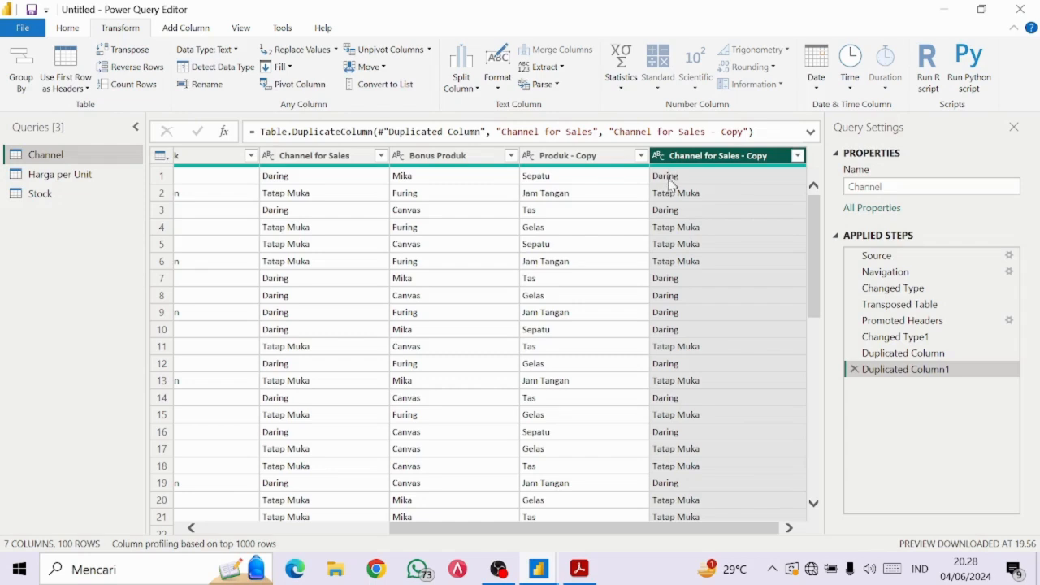
Merge the Produk - Copy and Channel for Sales - Copy columns into a column named Produk dan Channel, using a custom semicolon-and-space separator
{"action": "left_click", "coordinate": [591, 157]}
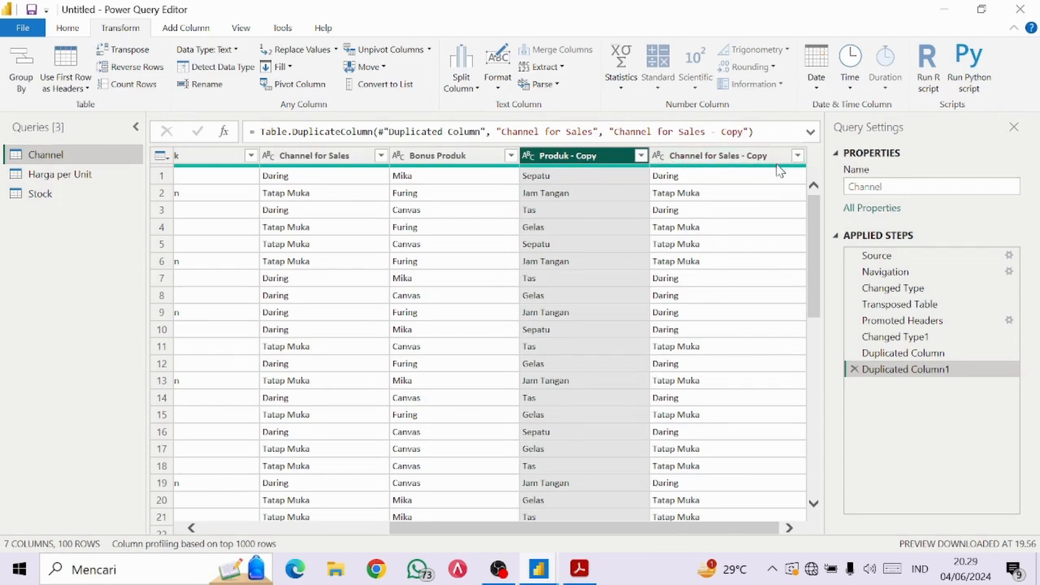
{"action": "left_click", "coordinate": [725, 159], "text": "ctrl"}
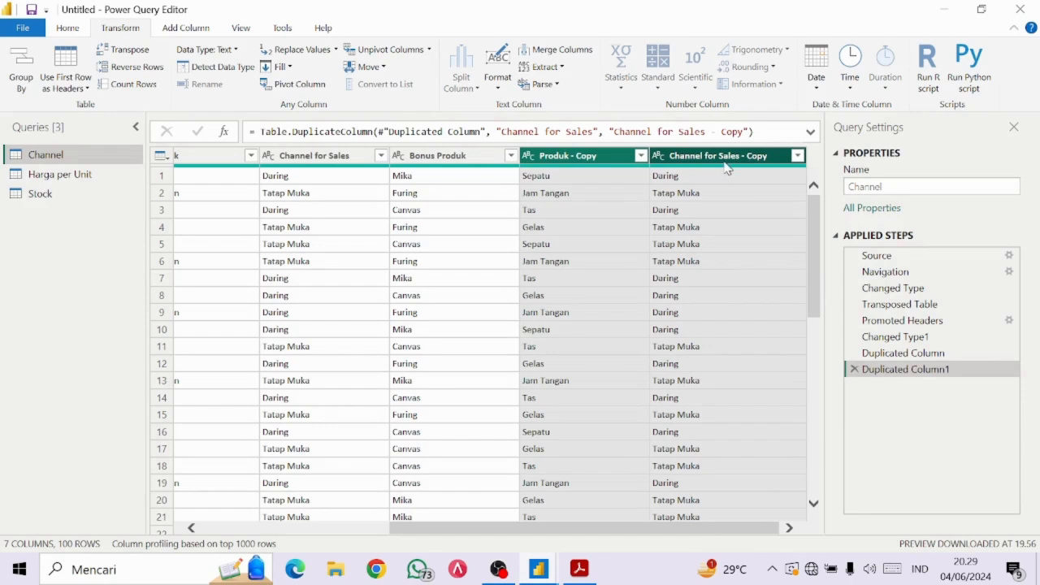
{"action": "right_click", "coordinate": [701, 161]}
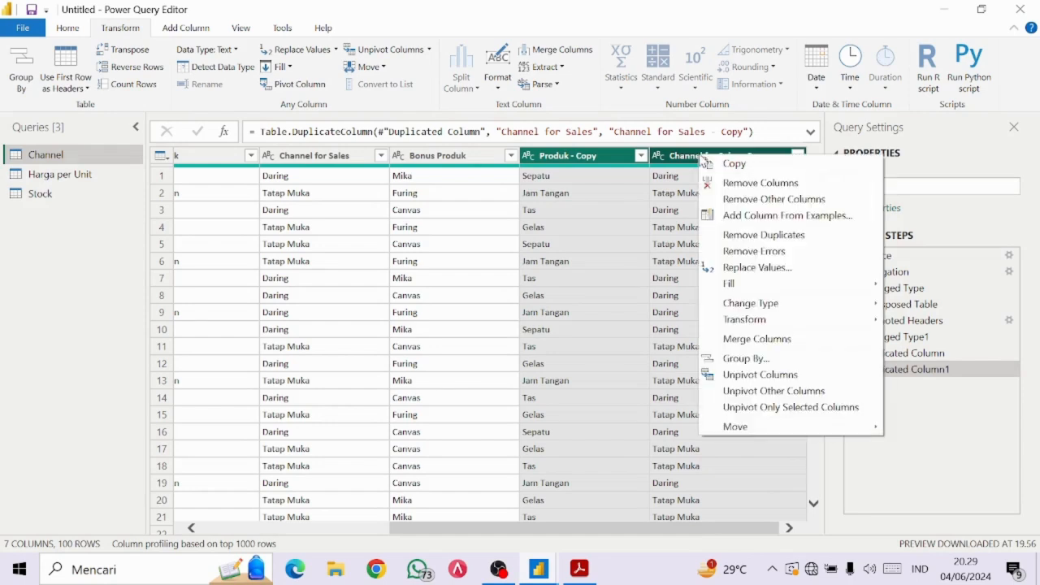
{"action": "left_click", "coordinate": [751, 340]}
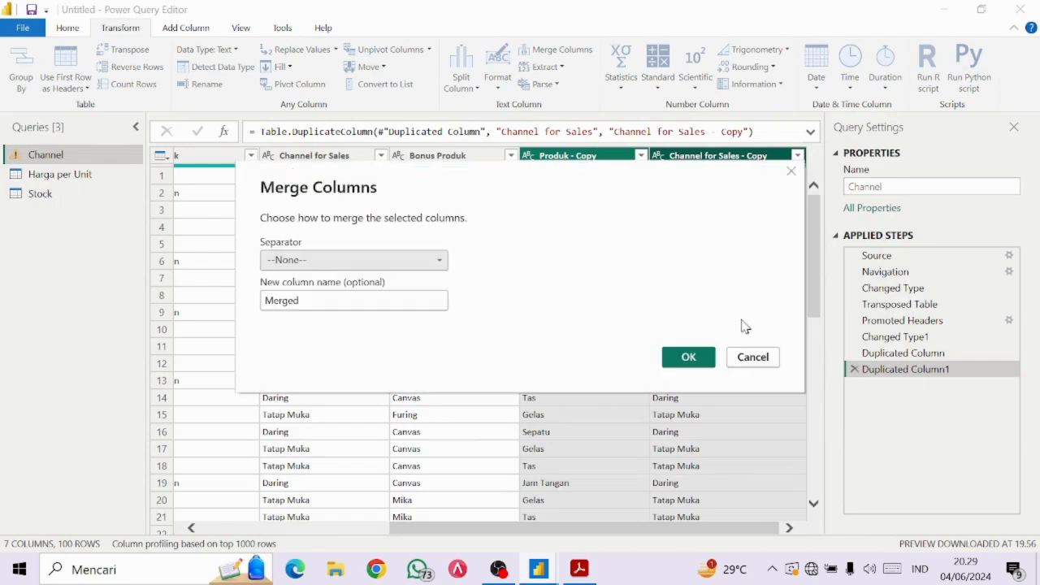
{"action": "left_click", "coordinate": [415, 261]}
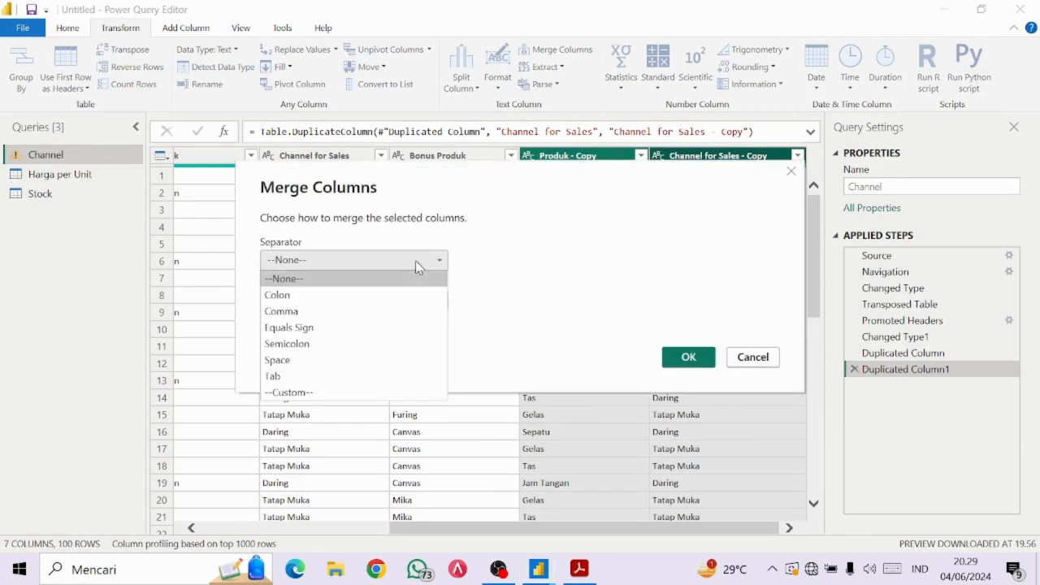
{"action": "left_click", "coordinate": [392, 396]}
{"action": "left_click", "coordinate": [320, 286]}
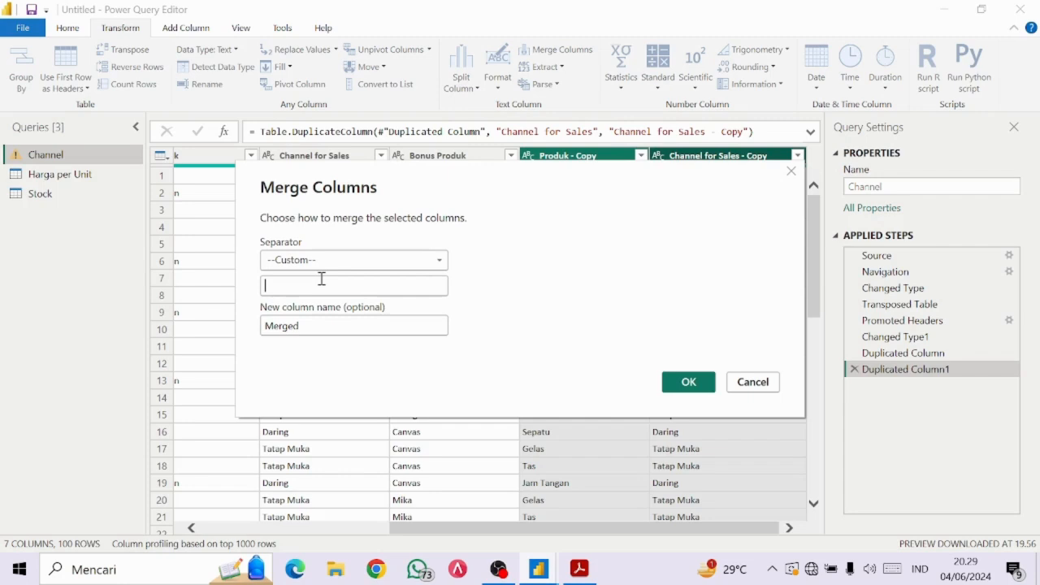
{"action": "left_click", "coordinate": [322, 279]}
{"action": "type", "text": ";"}
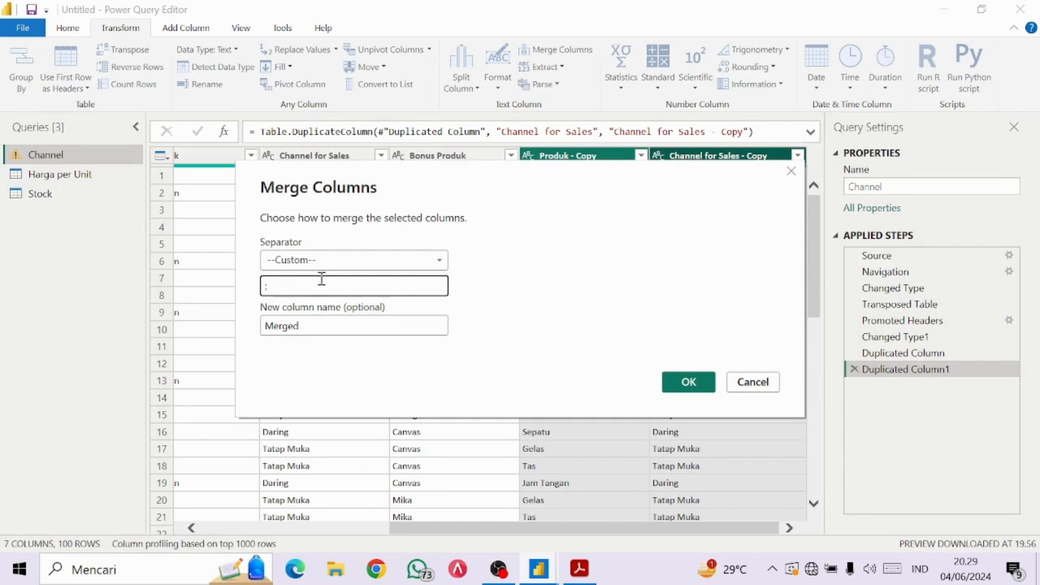
{"action": "left_click_drag", "start_coordinate": [309, 323], "coordinate": [241, 336]}
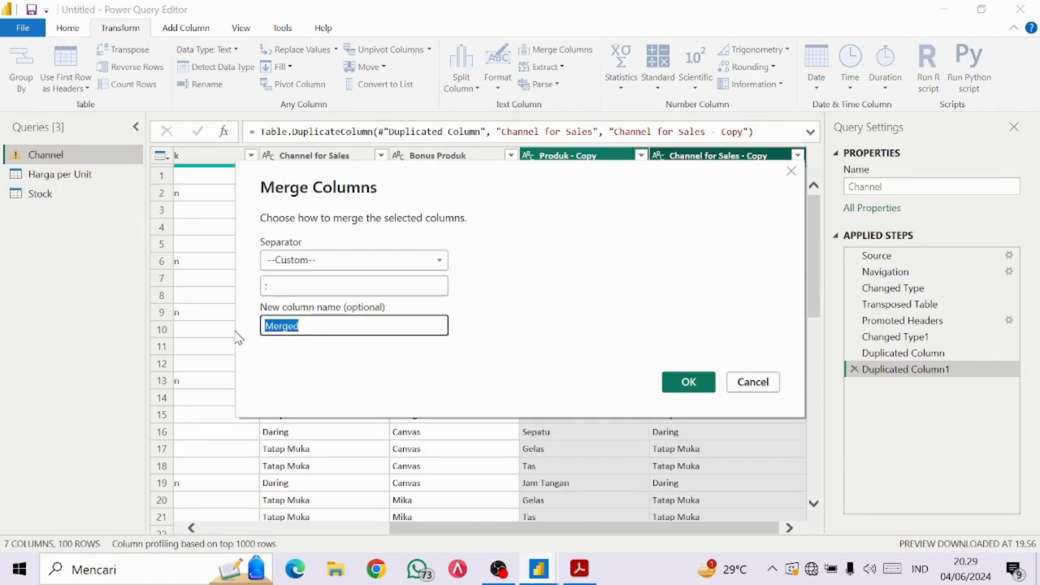
{"action": "type", "text": "Produk dan Channel"}
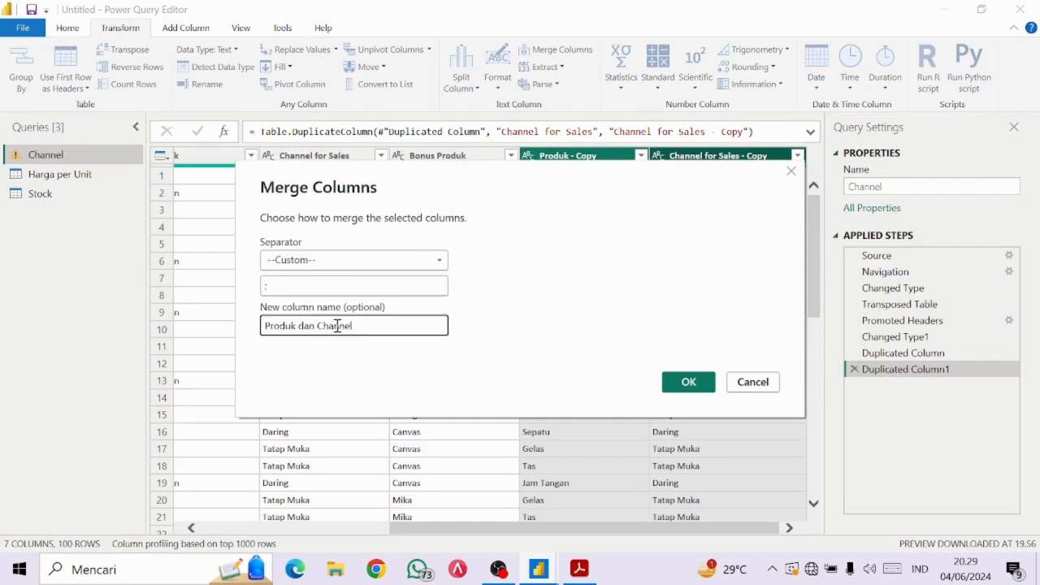
{"action": "left_click", "coordinate": [693, 388]}
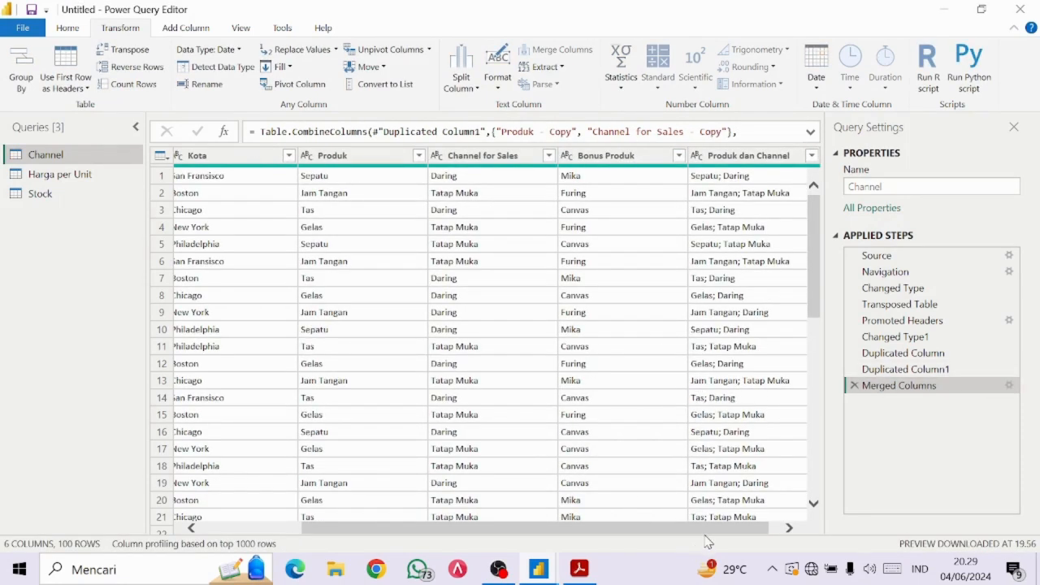
{"action": "scroll", "coordinate": [707, 532], "scroll_direction": "right", "scroll_amount": 1}
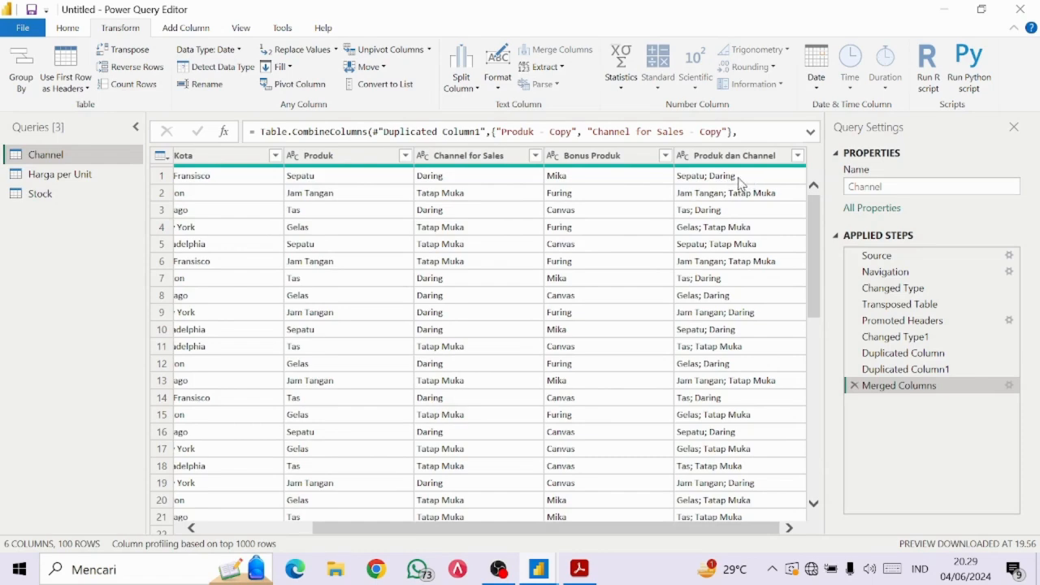
Switch to the module PDF, compare the Produk dan Channel format with its example and read the Manage Relationship requirements
{"action": "key", "text": "alt+Tab"}
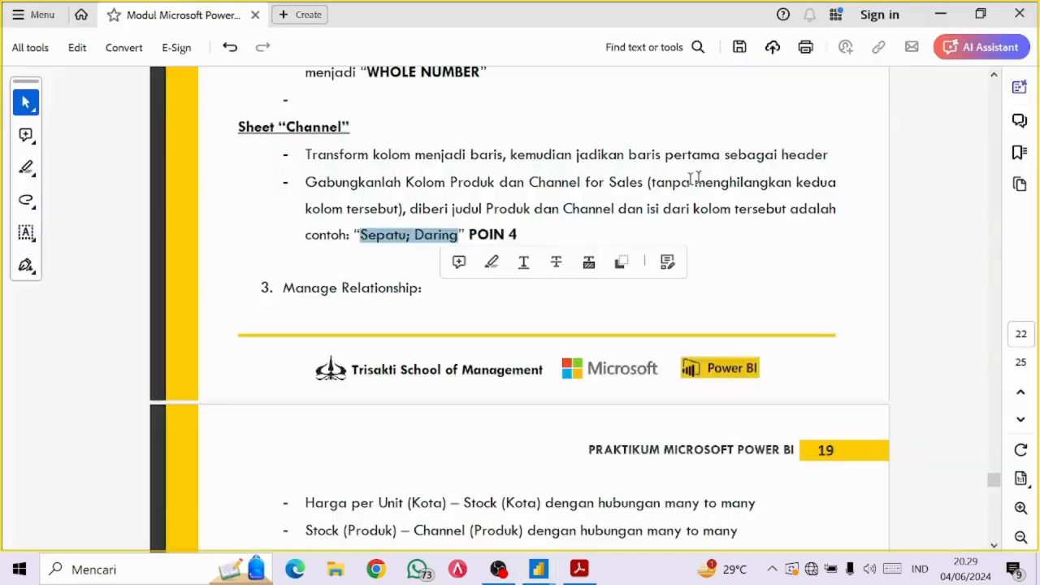
{"action": "key", "text": "alt+Tab"}
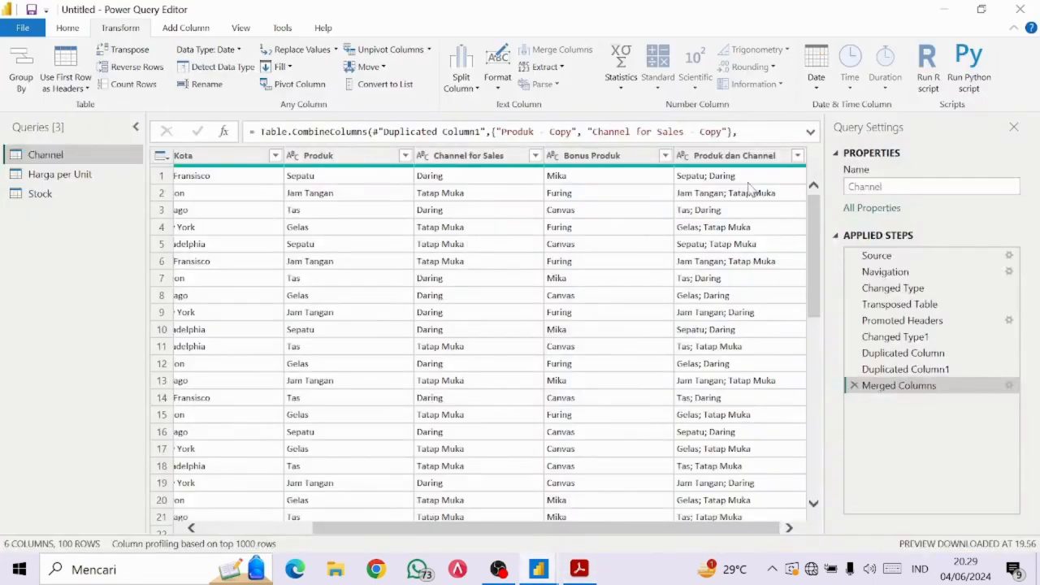
{"action": "key", "text": "alt+Tab"}
{"action": "scroll", "coordinate": [356, 304], "scroll_direction": "down", "scroll_amount": 2}
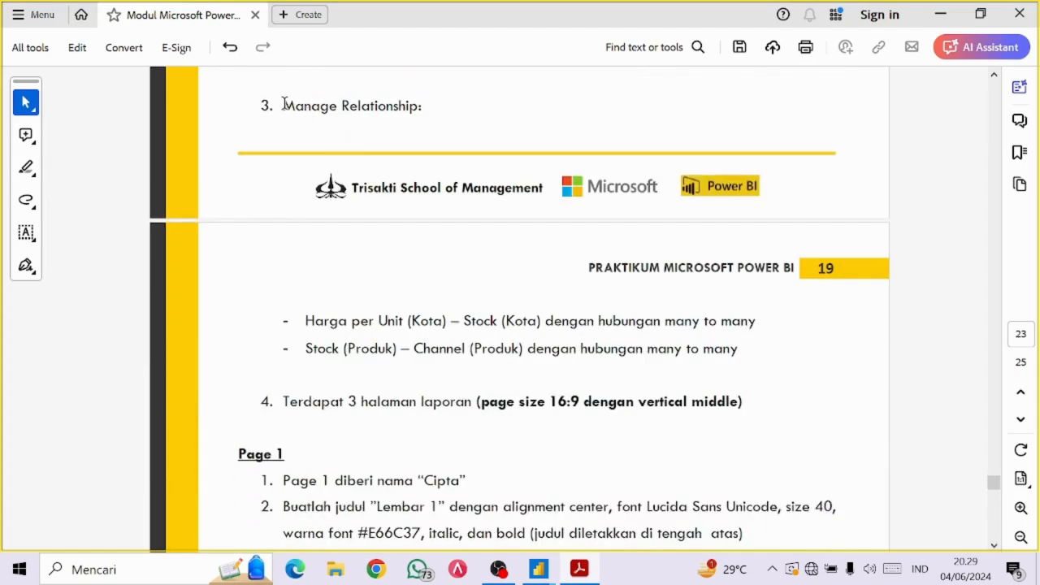
Switch back to Power Query Editor, close it with the query changes applied, and return to the Power BI Desktop report
{"action": "key", "text": "alt+Tab"}
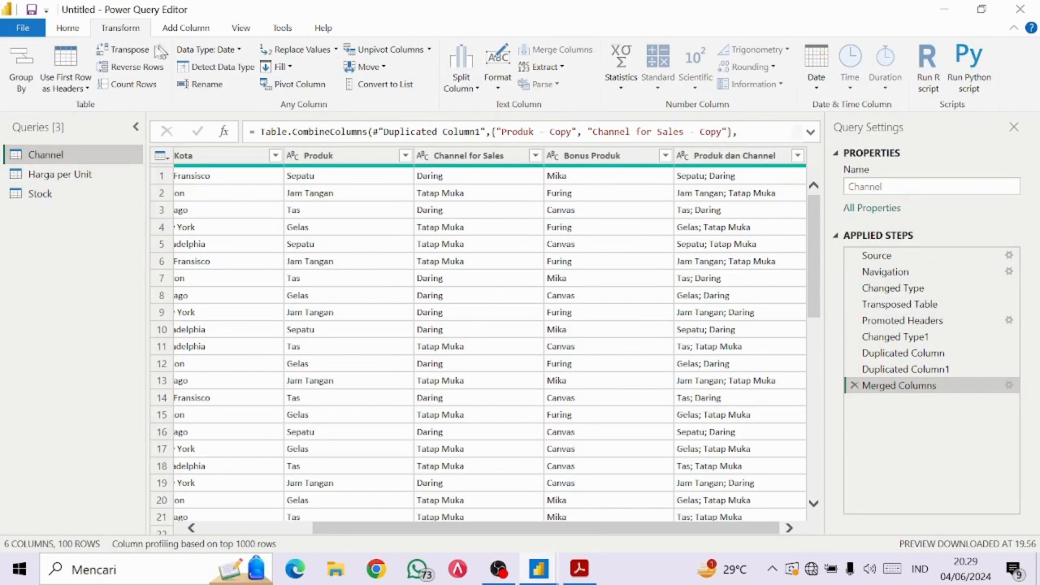
{"action": "left_click", "coordinate": [70, 28]}
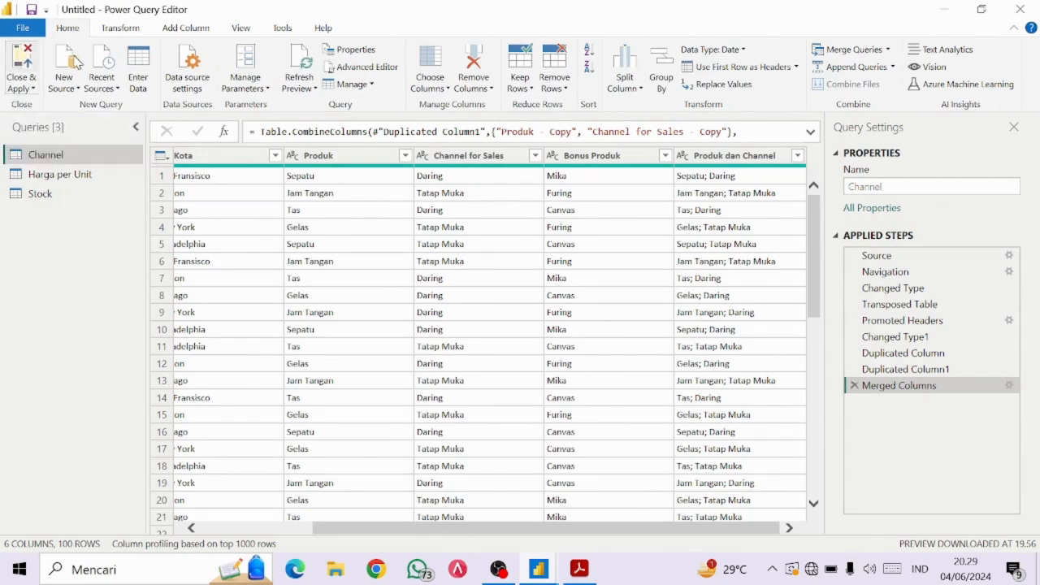
{"action": "key", "text": "alt+Tab"}
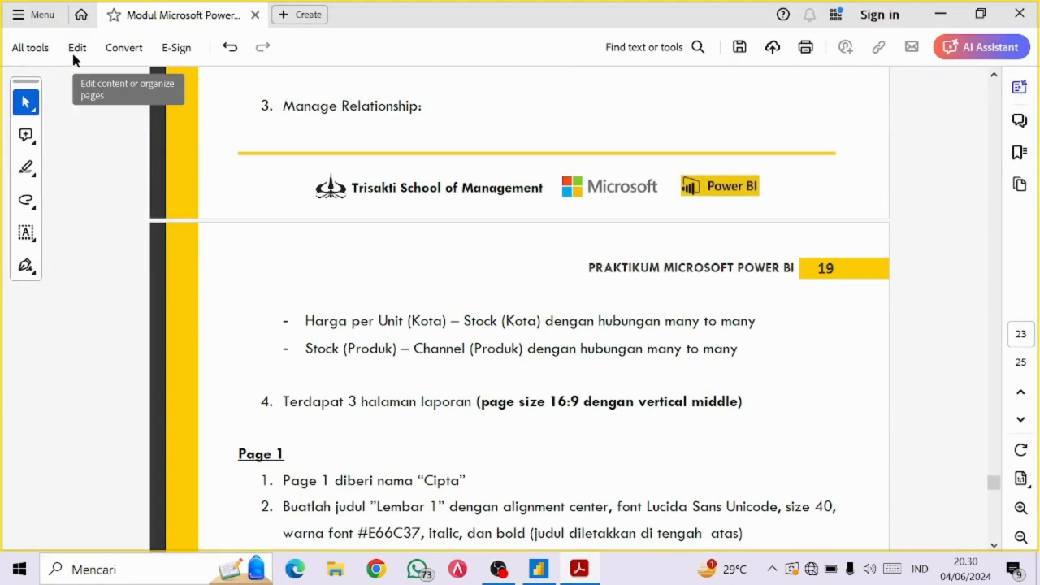
{"action": "key", "text": "alt+Tab"}
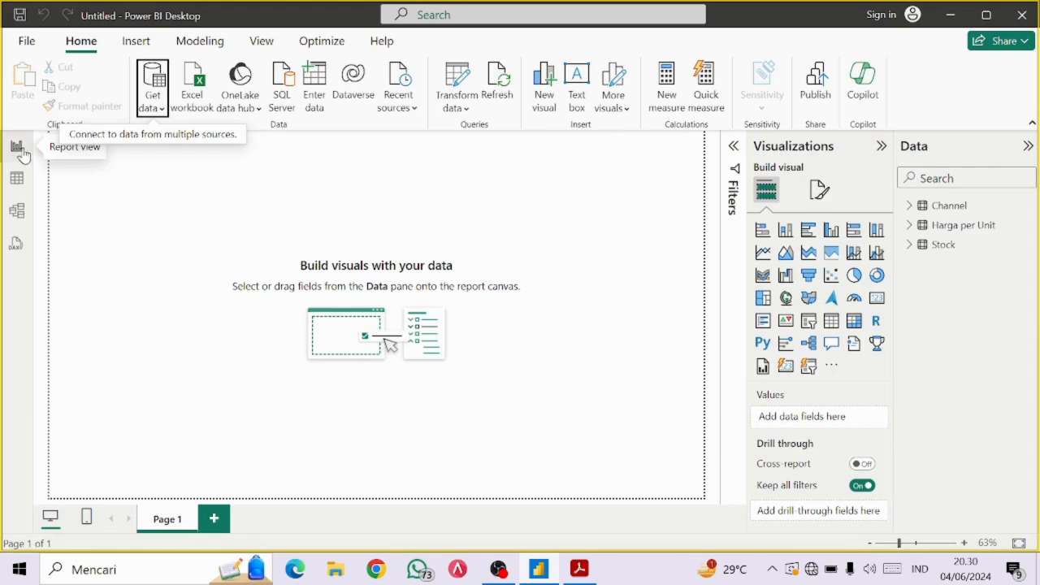
Open the Model view, collapse its Properties pane, and check the required table relationships in the module PDF
{"action": "left_click", "coordinate": [21, 212]}
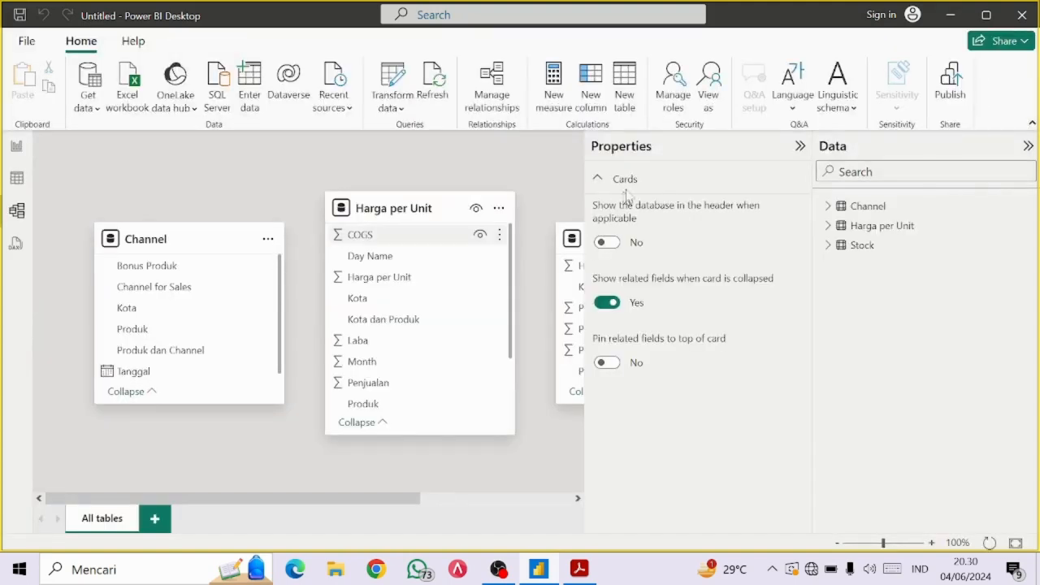
{"action": "left_click", "coordinate": [800, 147]}
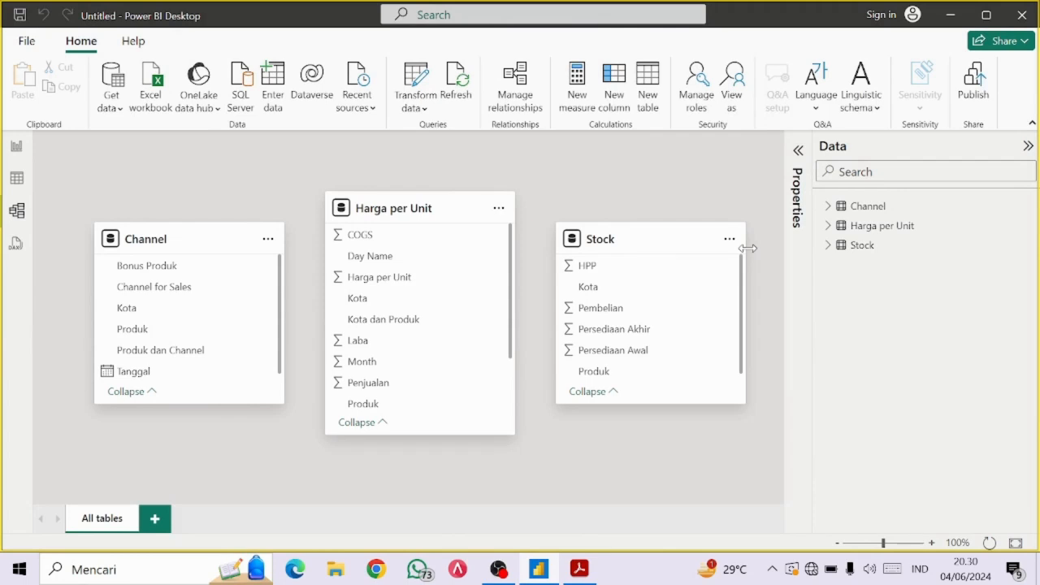
{"action": "key", "text": "alt+Tab"}
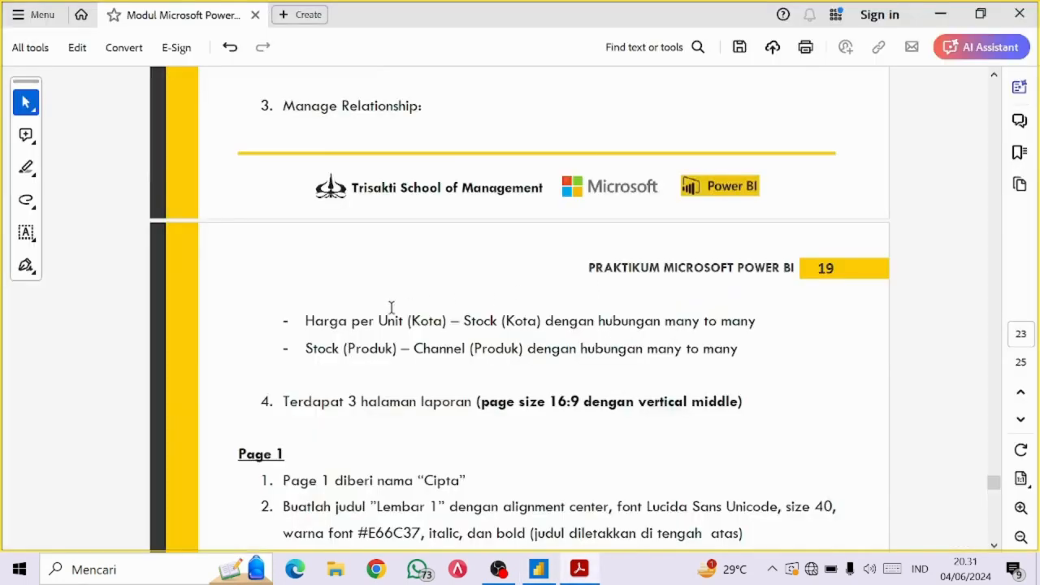
{"action": "scroll", "coordinate": [388, 311], "scroll_direction": "down", "scroll_amount": 1}
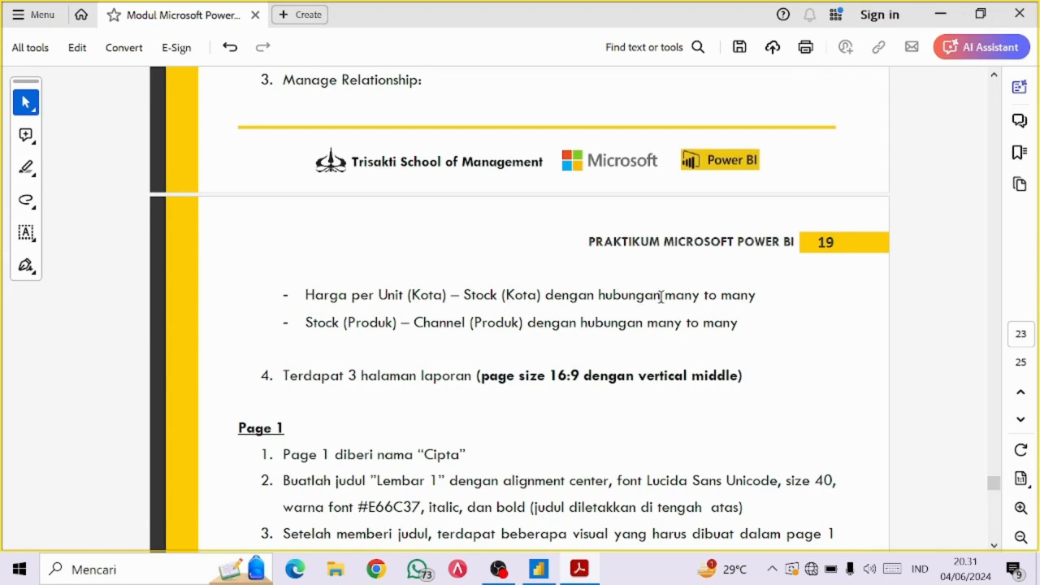
Switch back to Power BI Desktop and create an active many-to-many relationship between Kota in Harga per Unit and Kota in Stock
{"action": "key", "text": "alt+Tab"}
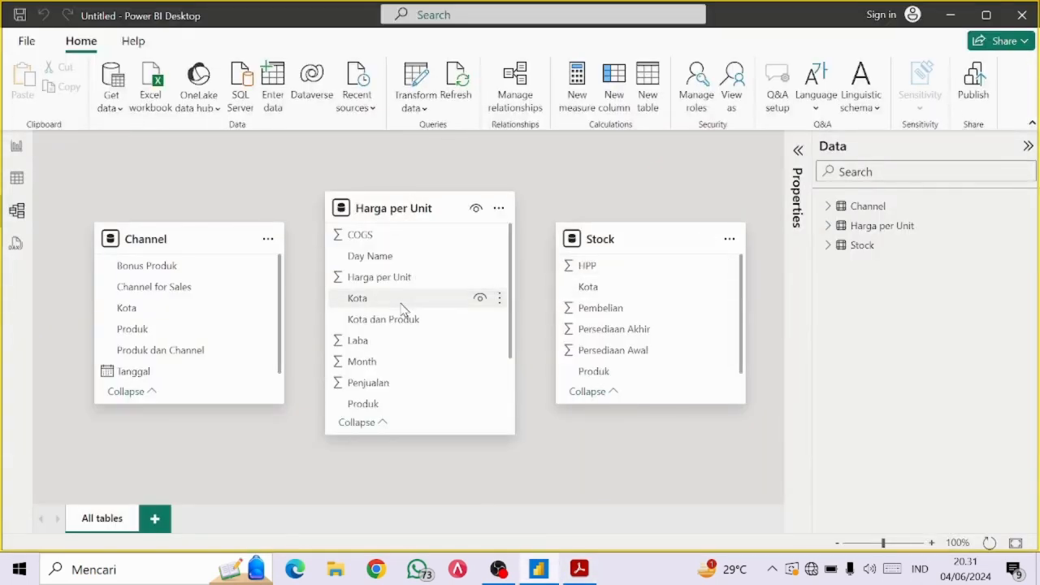
{"action": "left_click_drag", "start_coordinate": [402, 304], "coordinate": [673, 294]}
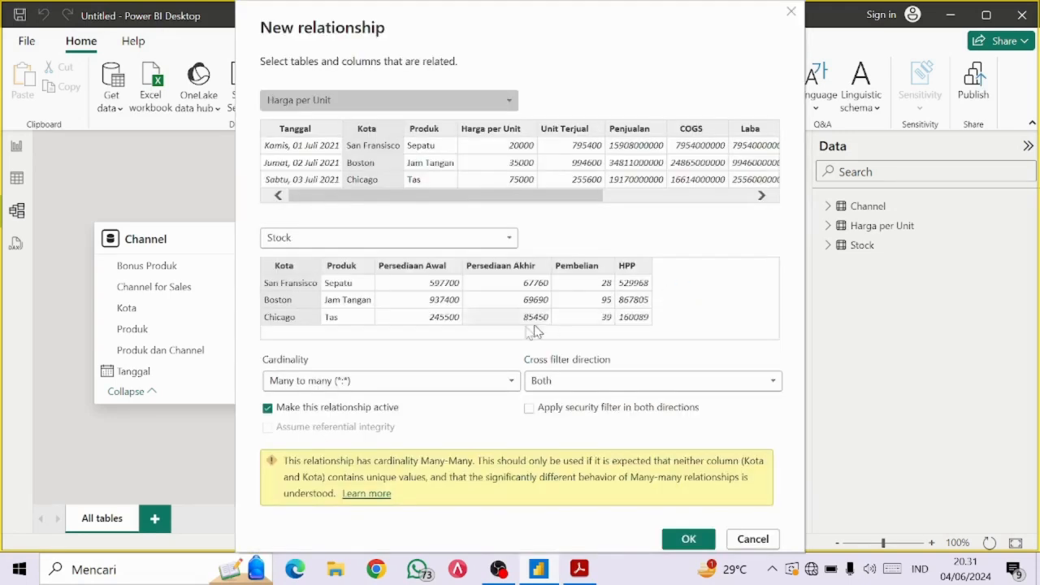
{"action": "left_click", "coordinate": [516, 384]}
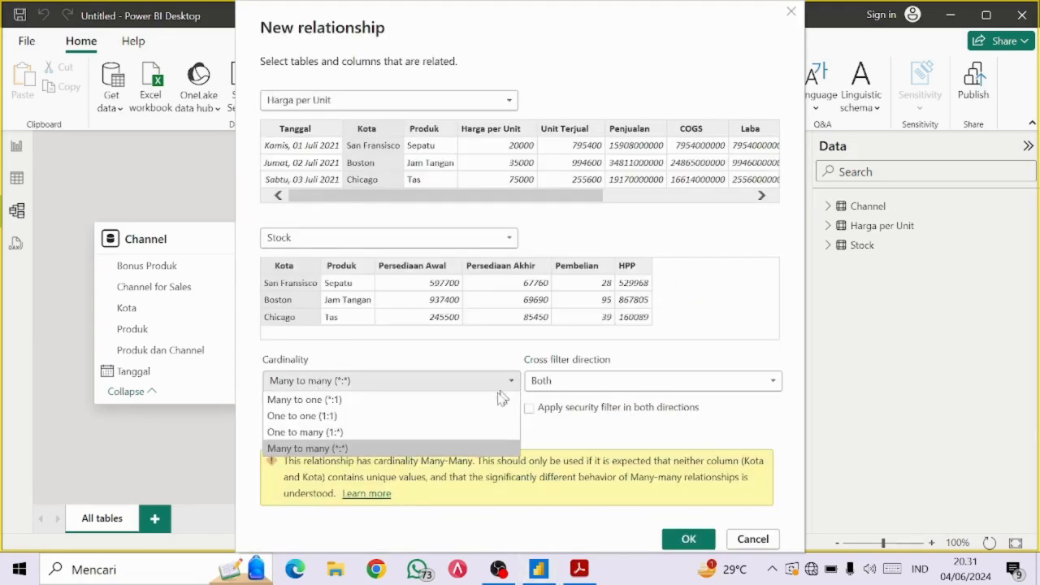
{"action": "left_click", "coordinate": [476, 448]}
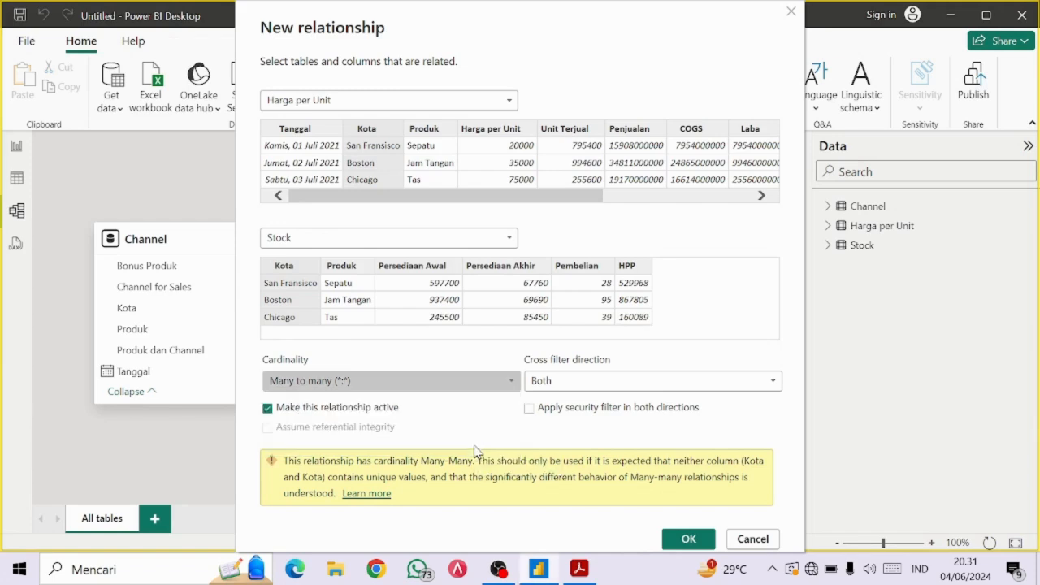
{"action": "left_click", "coordinate": [686, 540]}
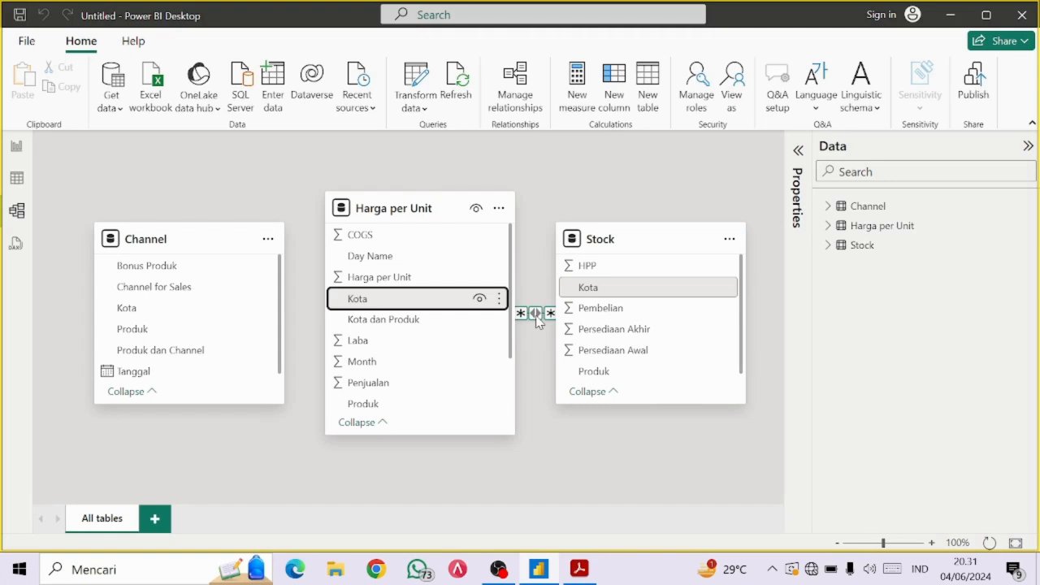
Check the required relationship between Stock and Channel in the module PDF and return to Power BI Desktop
{"action": "key", "text": "alt+Tab"}
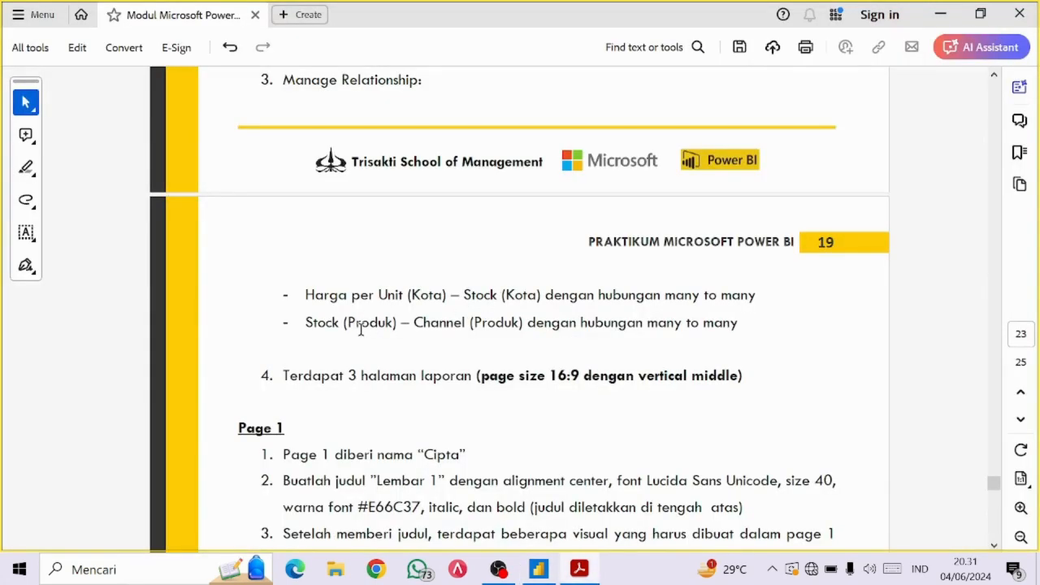
{"action": "left_click_drag", "start_coordinate": [306, 317], "coordinate": [731, 336]}
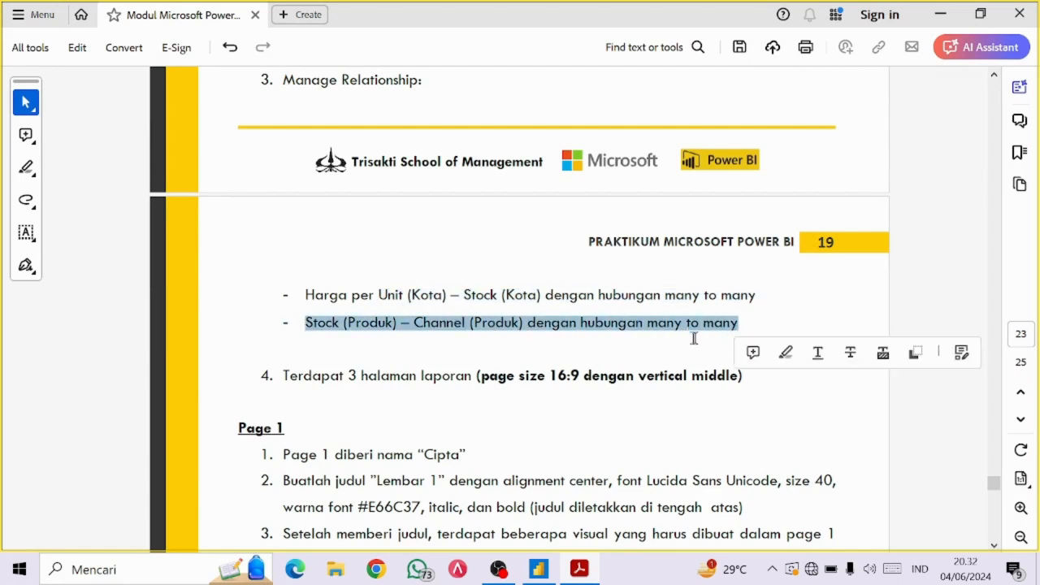
{"action": "key", "text": "alt+Tab"}
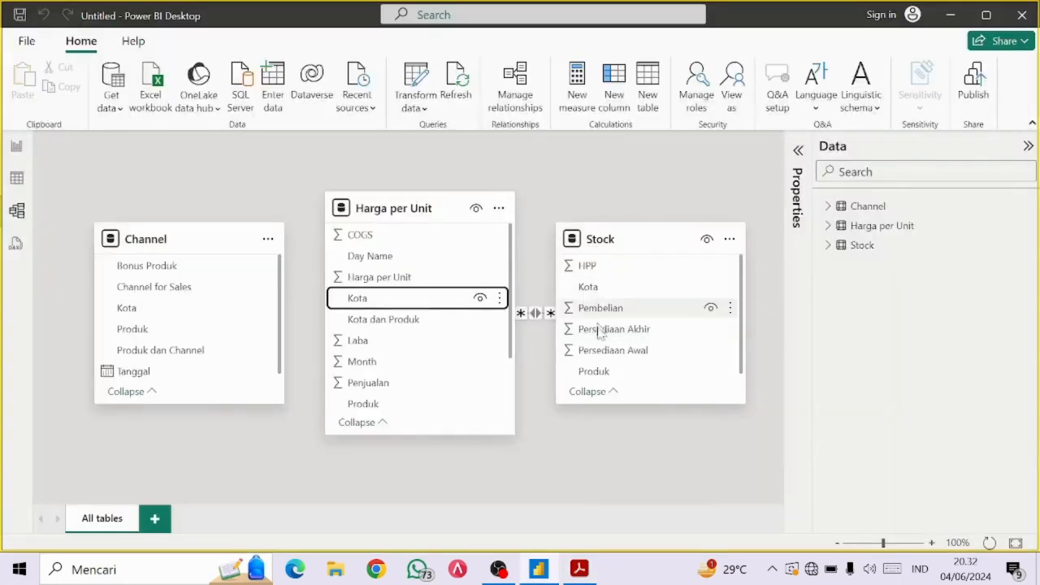
Create a many-to-many relationship between Produk in Stock and Produk in Channel, and move the Harga per Unit table below the connecting line
{"action": "left_click_drag", "start_coordinate": [616, 376], "coordinate": [194, 331]}
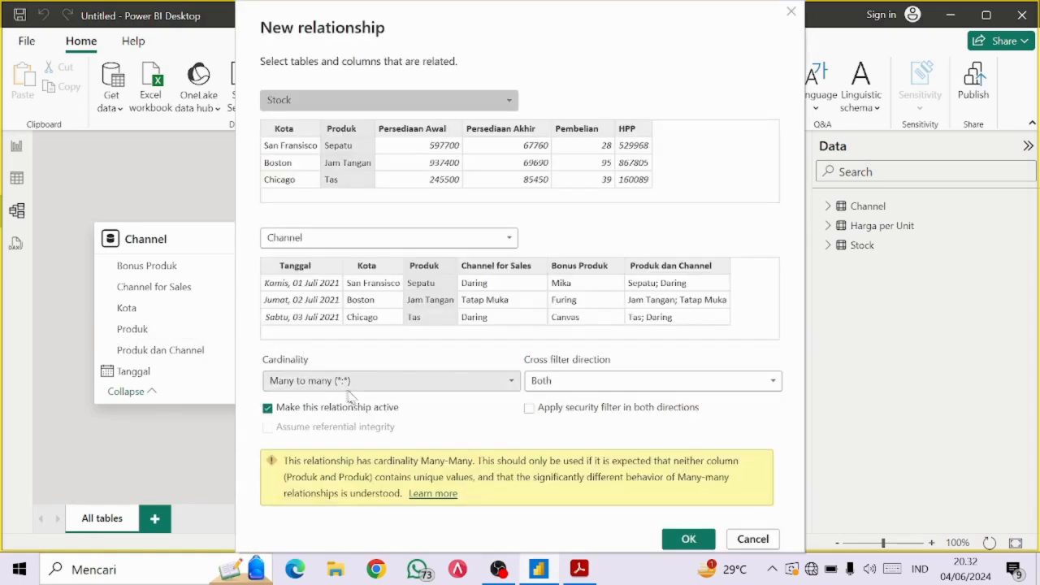
{"action": "left_click", "coordinate": [688, 540]}
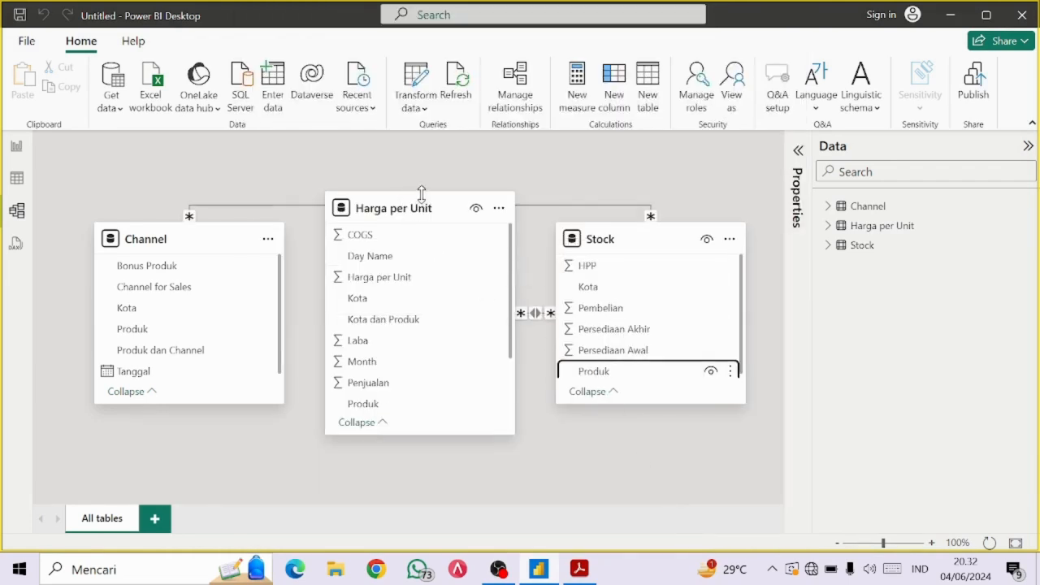
{"action": "left_click_drag", "start_coordinate": [421, 200], "coordinate": [402, 284]}
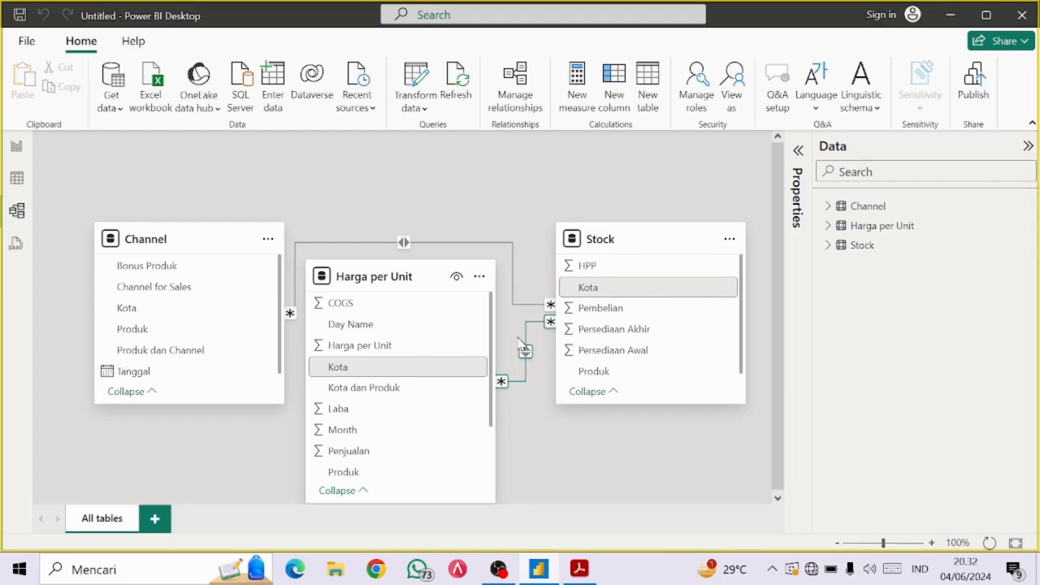
Open the Report view and check the required page size and vertical alignment in the module PDF
{"action": "left_click", "coordinate": [15, 148]}
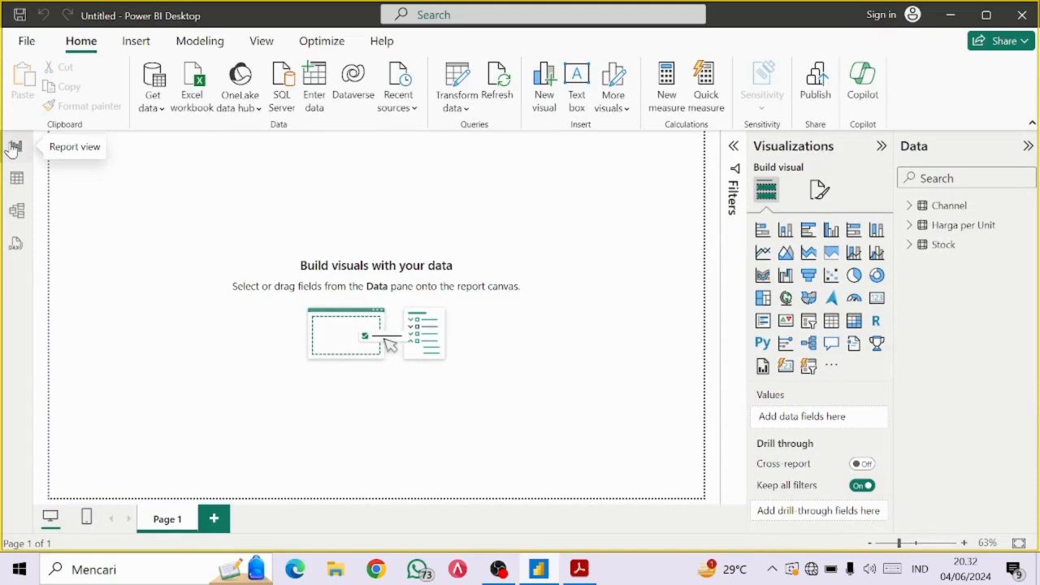
{"action": "key", "text": "alt+Tab"}
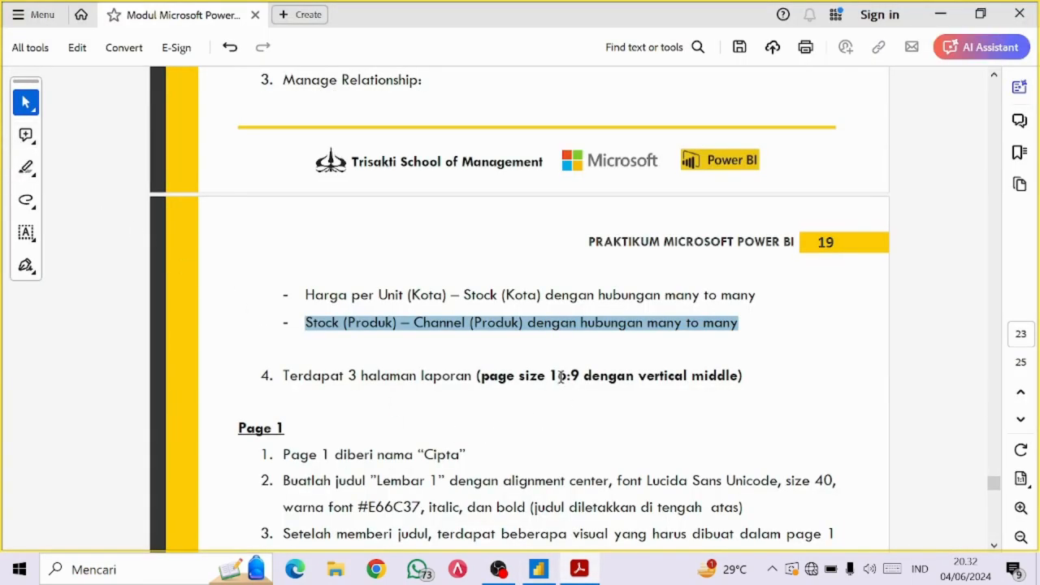
{"action": "left_click_drag", "start_coordinate": [553, 376], "coordinate": [720, 382]}
Switch back to Power BI Desktop and set Page 1's canvas type to 16:9 and vertical alignment to Middle
{"action": "key", "text": "alt+Tab"}
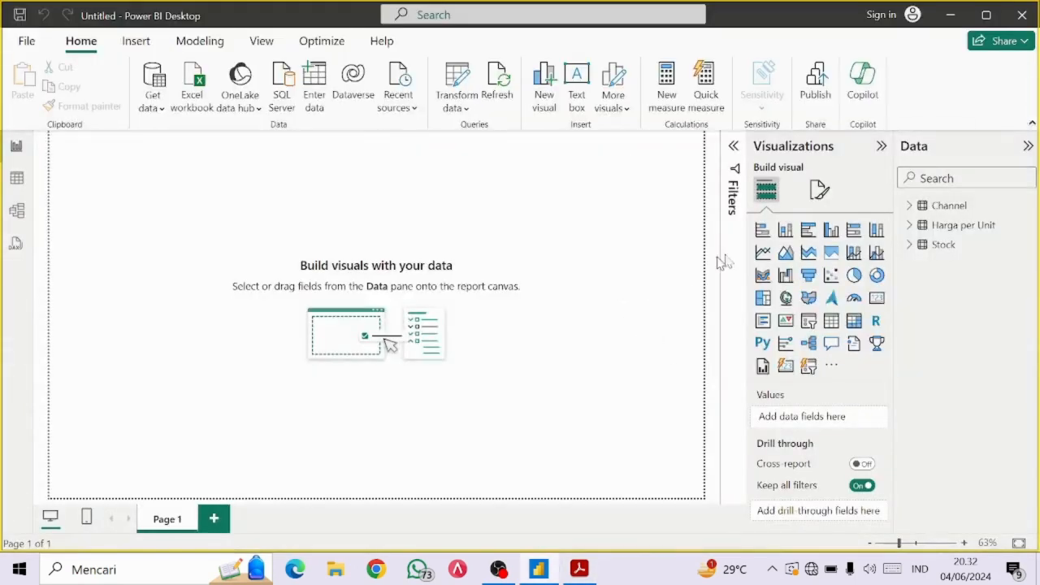
{"action": "left_click", "coordinate": [820, 189]}
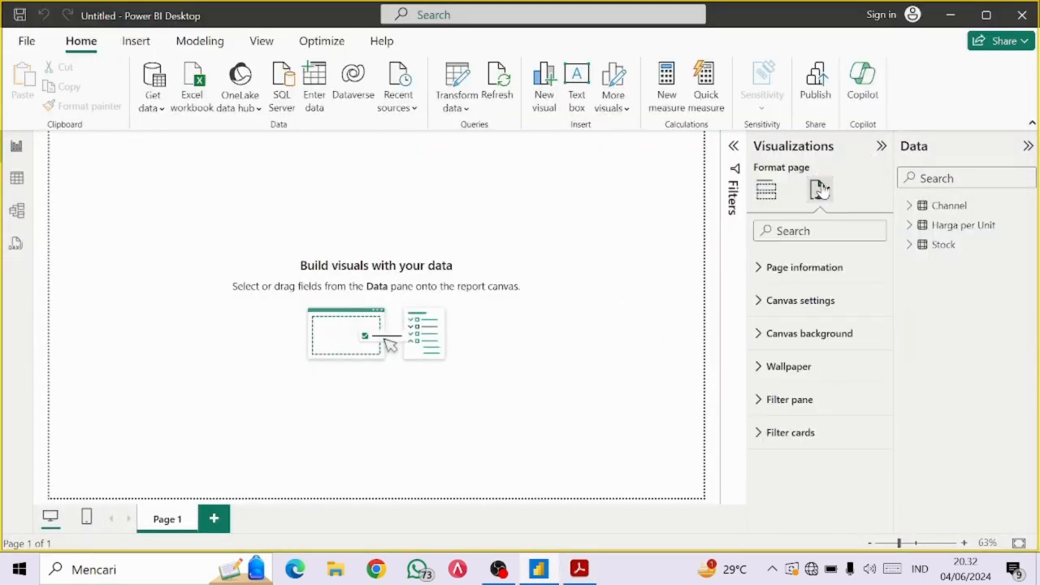
{"action": "left_click", "coordinate": [761, 303]}
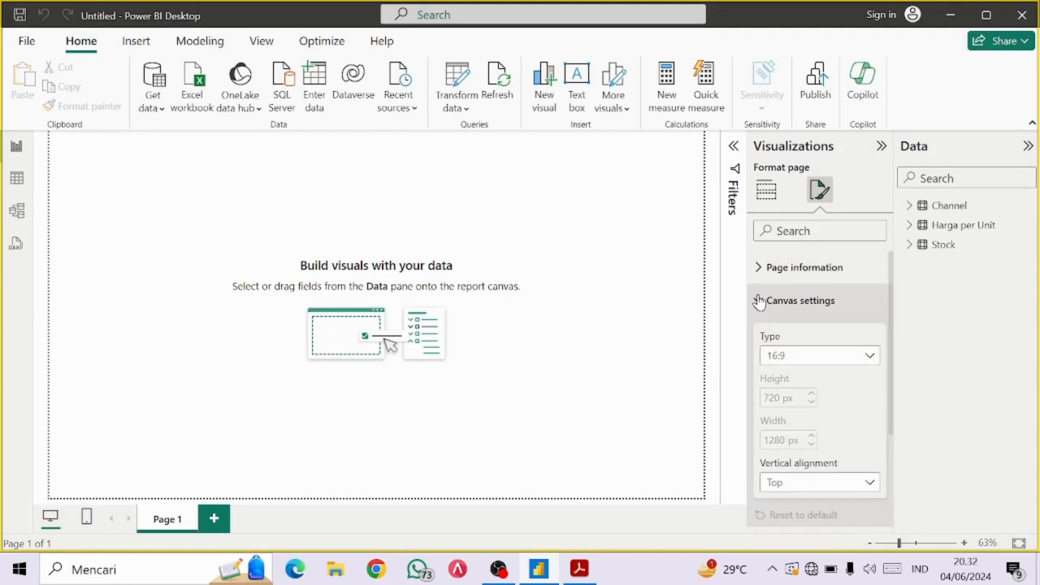
{"action": "left_click", "coordinate": [795, 358]}
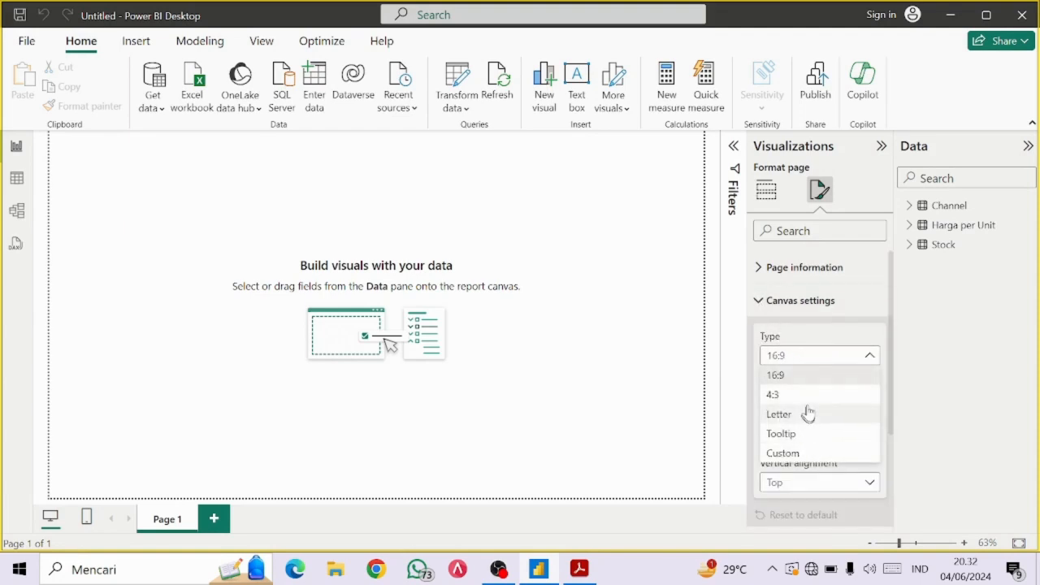
{"action": "left_click", "coordinate": [817, 375]}
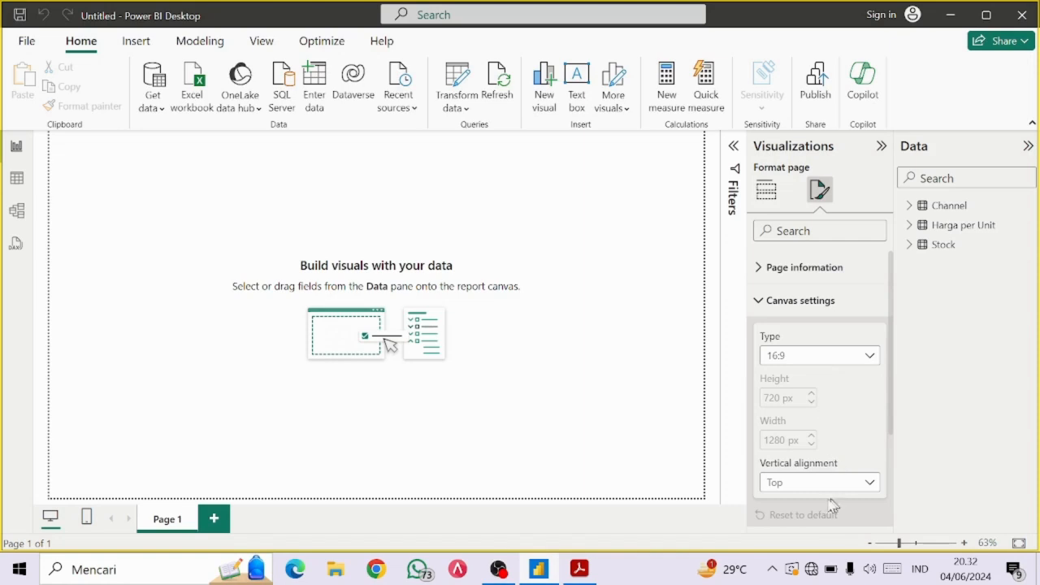
{"action": "left_click", "coordinate": [785, 483]}
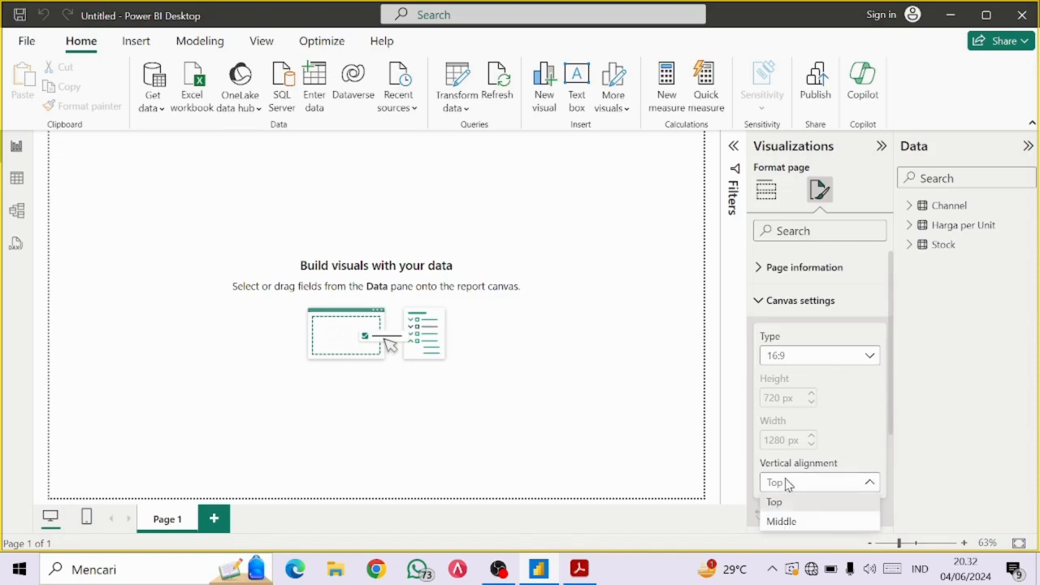
{"action": "left_click", "coordinate": [832, 525]}
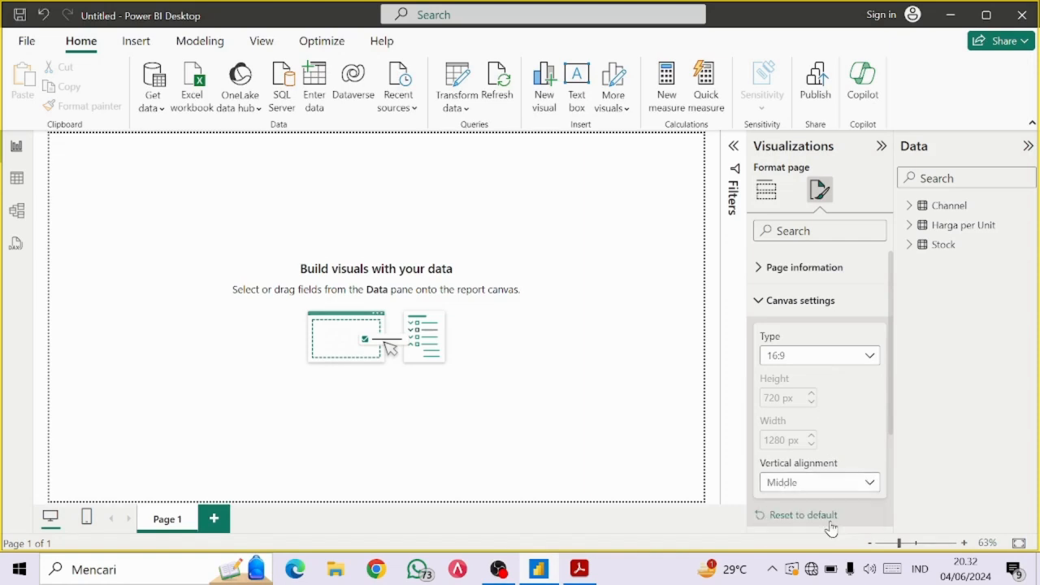
Read the Page 1 requirements in the module PDF, copy the page name Cipta and return to Power BI Desktop
{"action": "key", "text": "alt+Tab"}
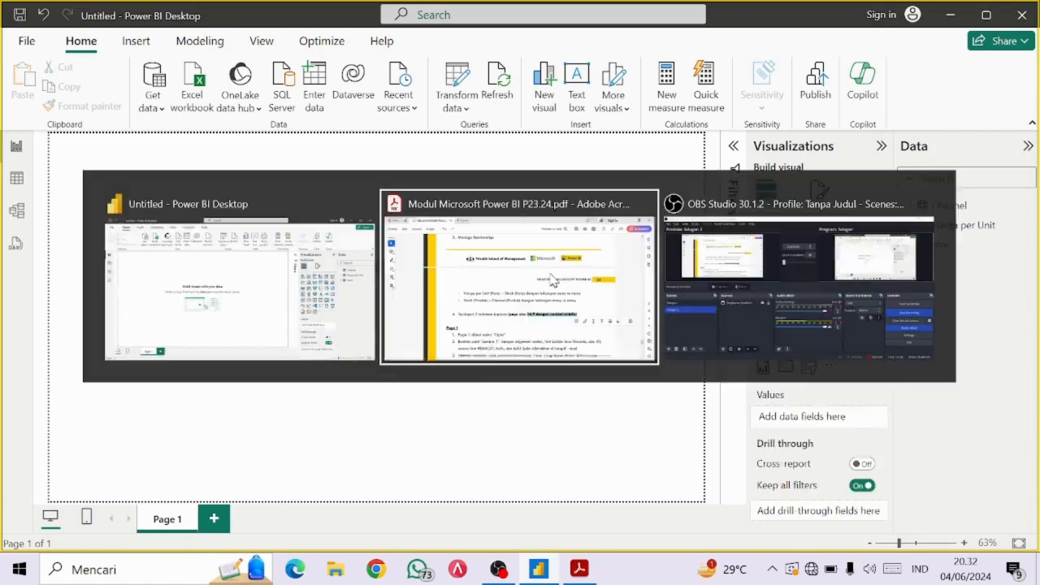
{"action": "scroll", "coordinate": [492, 276], "scroll_direction": "down", "scroll_amount": 1}
{"action": "scroll", "coordinate": [492, 270], "scroll_direction": "down", "scroll_amount": 3}
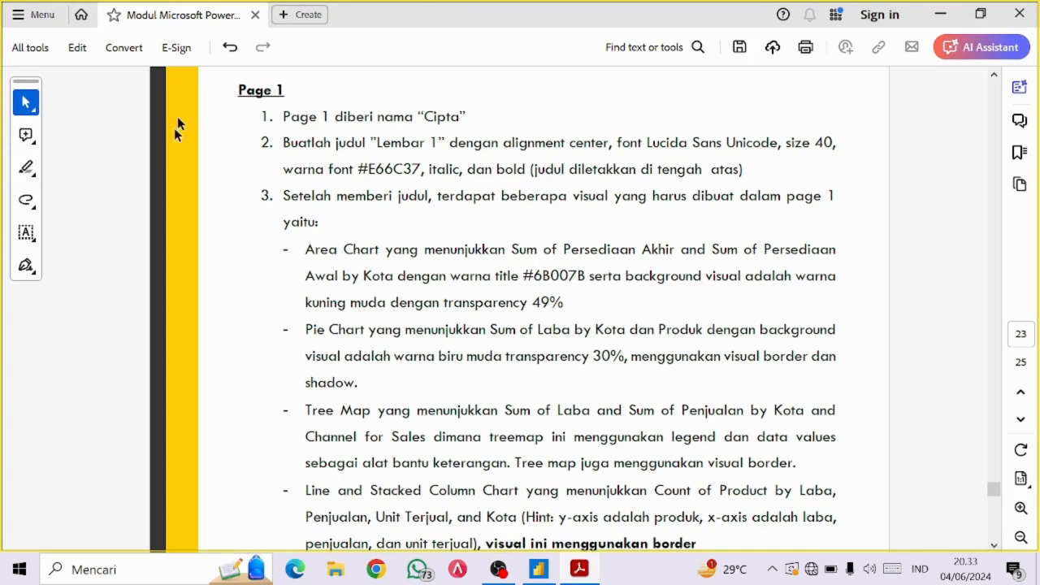
{"action": "double_click", "coordinate": [448, 111]}
{"action": "key", "text": "ctrl+c"}
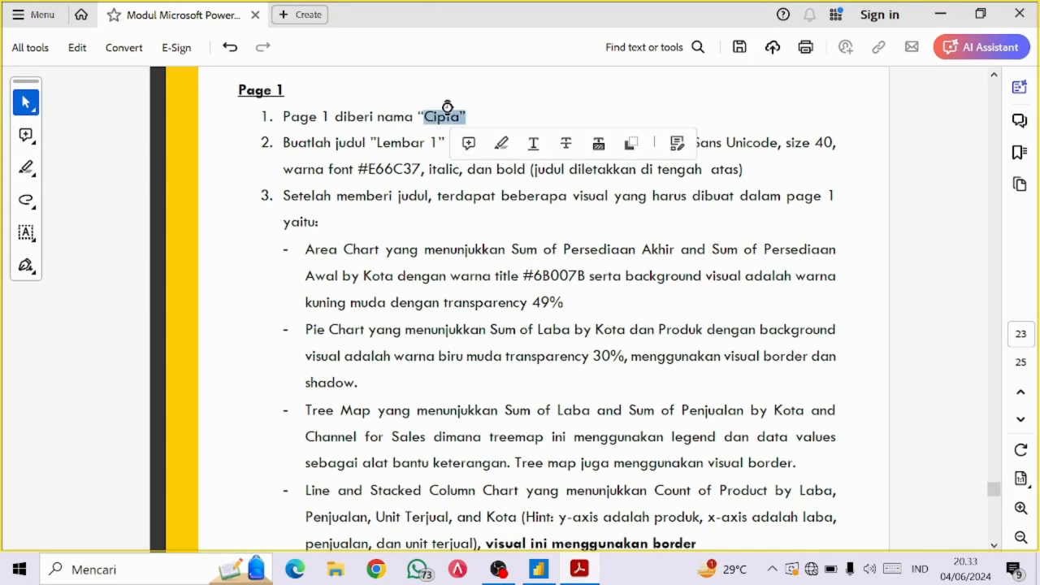
{"action": "left_click", "coordinate": [539, 569]}
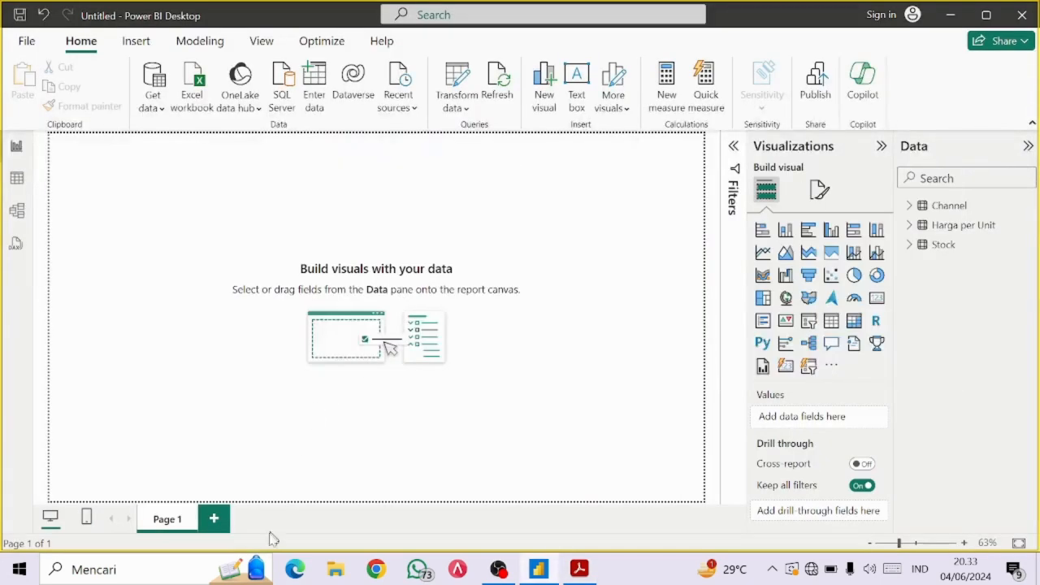
Rename Page 1 of the report as Cipta
{"action": "double_click", "coordinate": [175, 520]}
{"action": "key", "text": "ctrl+v"}
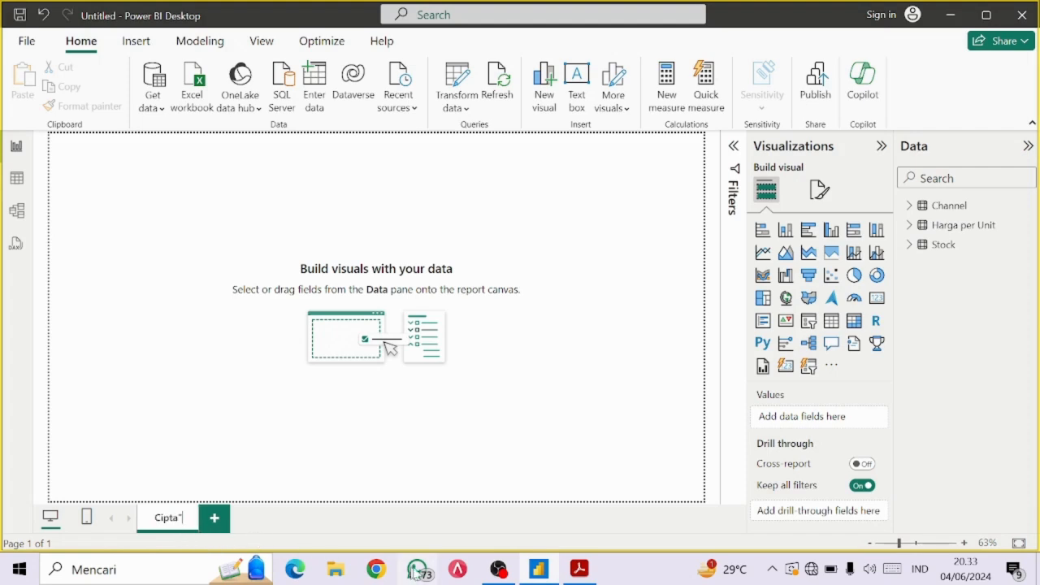
{"action": "left_click", "coordinate": [339, 270]}
Read the title requirements in the module PDF, copy the font colour code #E66C37 and return to Power BI Desktop
{"action": "key", "text": "alt+Tab"}
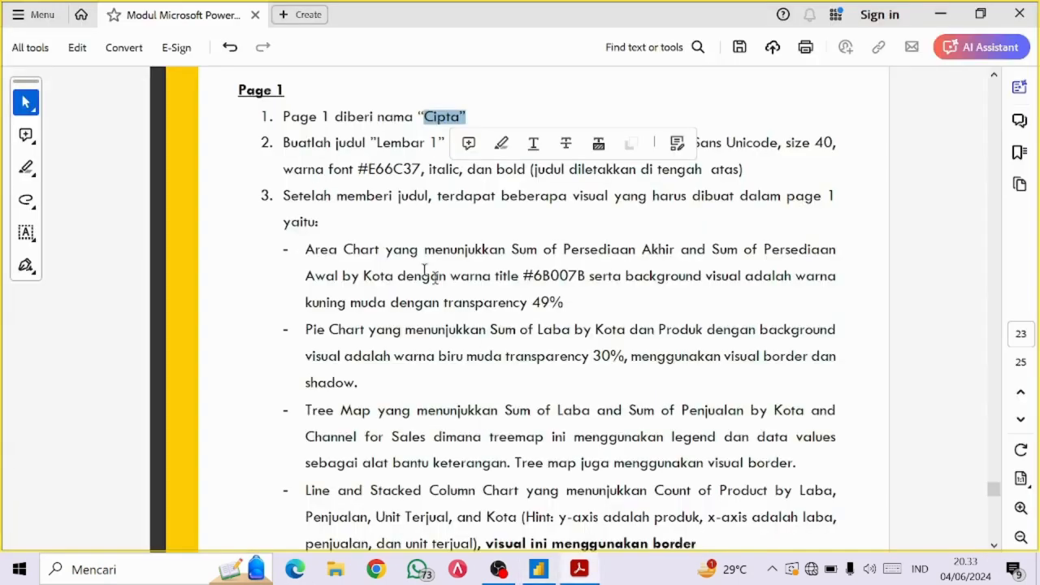
{"action": "left_click", "coordinate": [328, 152]}
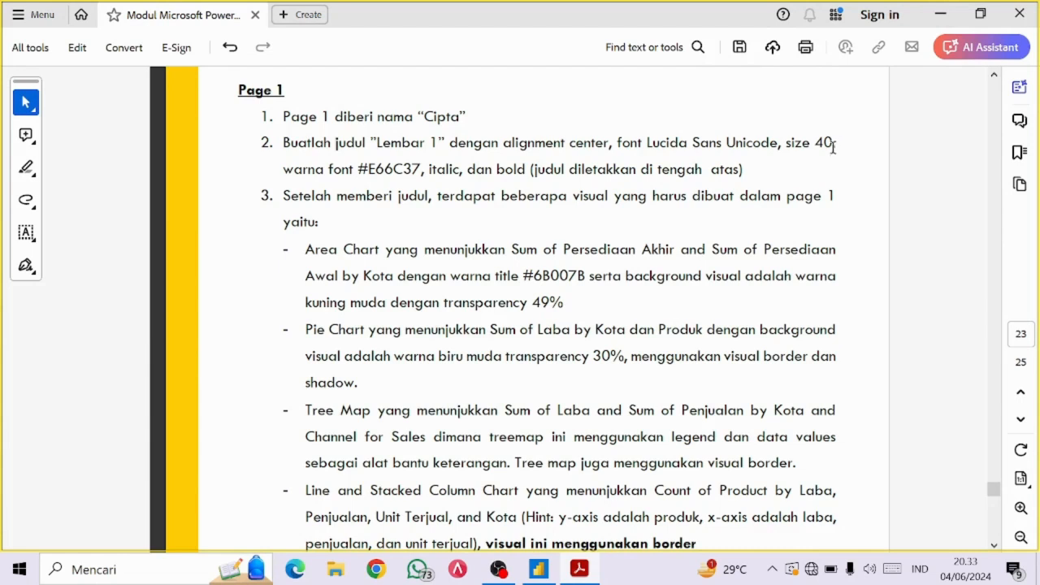
{"action": "left_click_drag", "start_coordinate": [360, 169], "coordinate": [420, 173]}
{"action": "key", "text": "ctrl+c"}
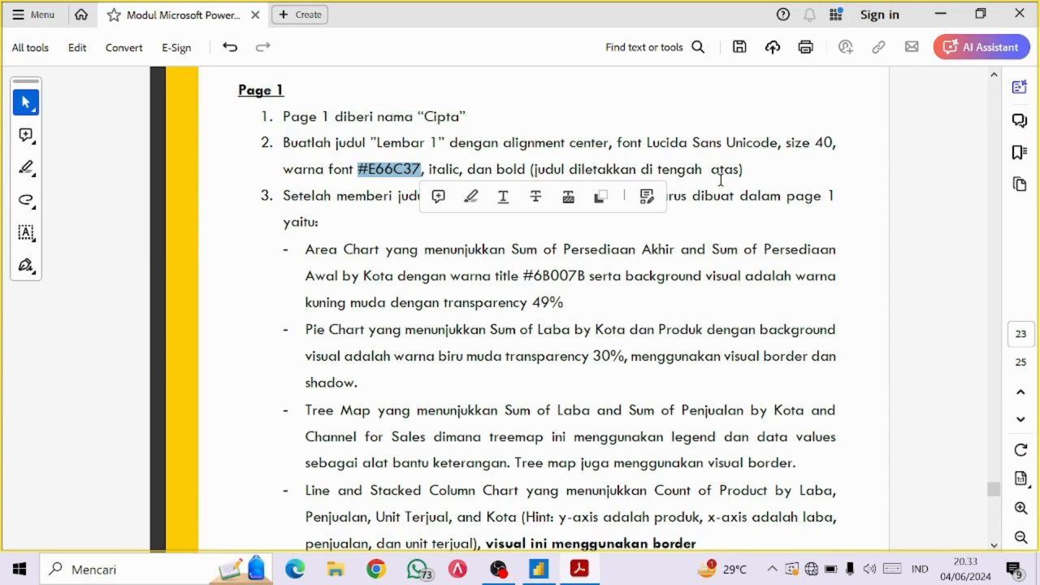
{"action": "key", "text": "alt+Tab"}
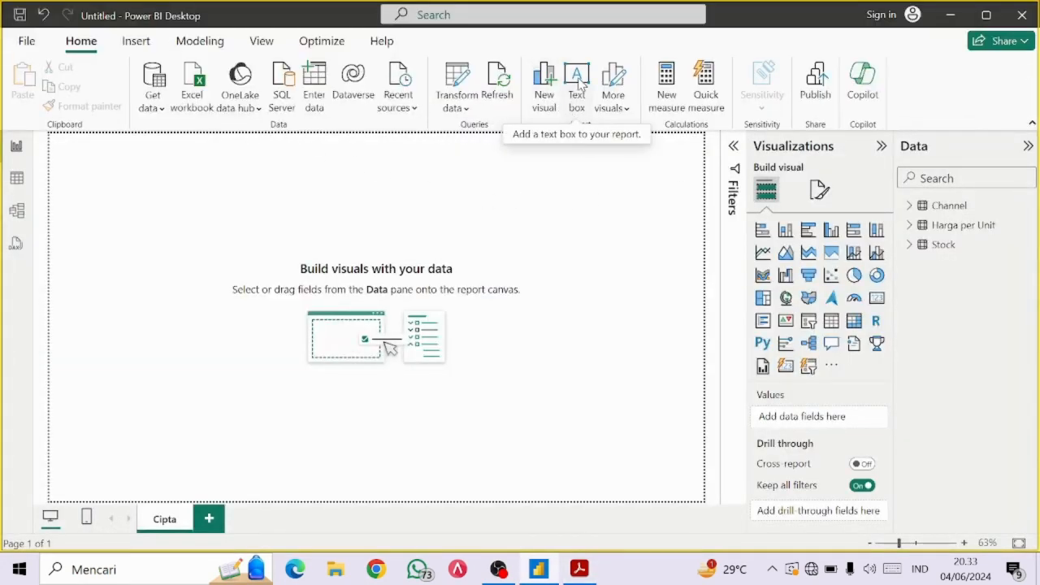
Add a text box to the Cipta page and set its font to Lucida Sans Unicode, size 40
{"action": "left_click", "coordinate": [578, 82]}
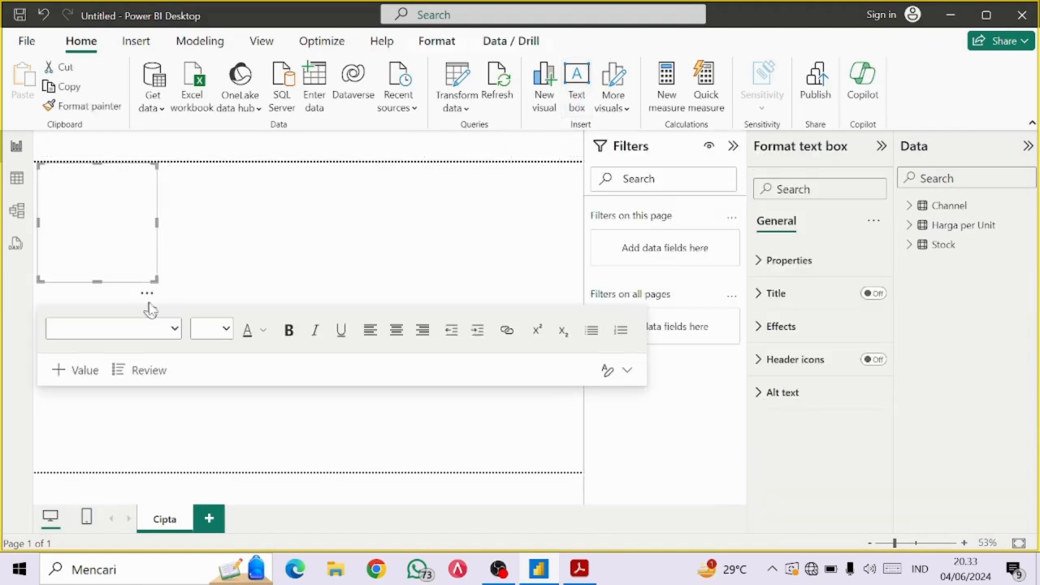
{"action": "left_click", "coordinate": [175, 328]}
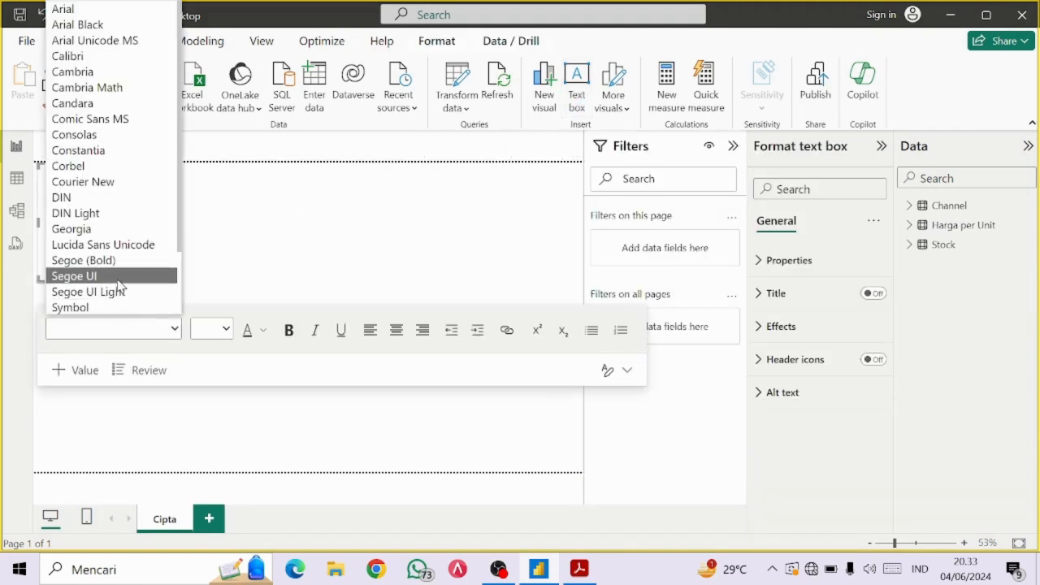
{"action": "key", "text": "l"}
{"action": "left_click", "coordinate": [135, 245]}
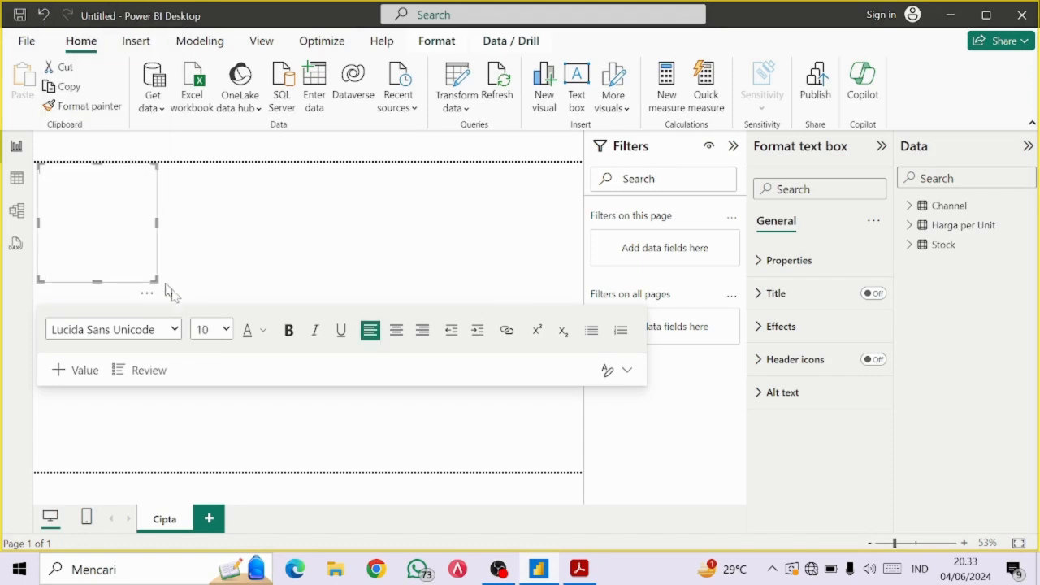
{"action": "left_click", "coordinate": [205, 330]}
{"action": "left_click", "coordinate": [203, 231]}
Set the text box's font colour to #E66C37 and make the text bold, italic and centred
{"action": "left_click", "coordinate": [264, 340]}
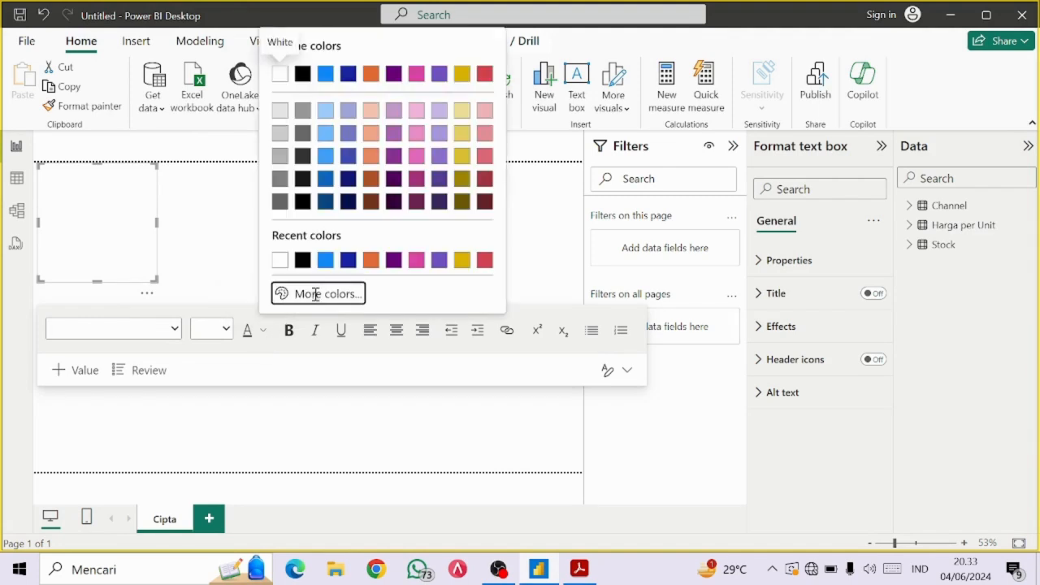
{"action": "left_click", "coordinate": [315, 297]}
{"action": "left_click_drag", "start_coordinate": [335, 288], "coordinate": [273, 284]}
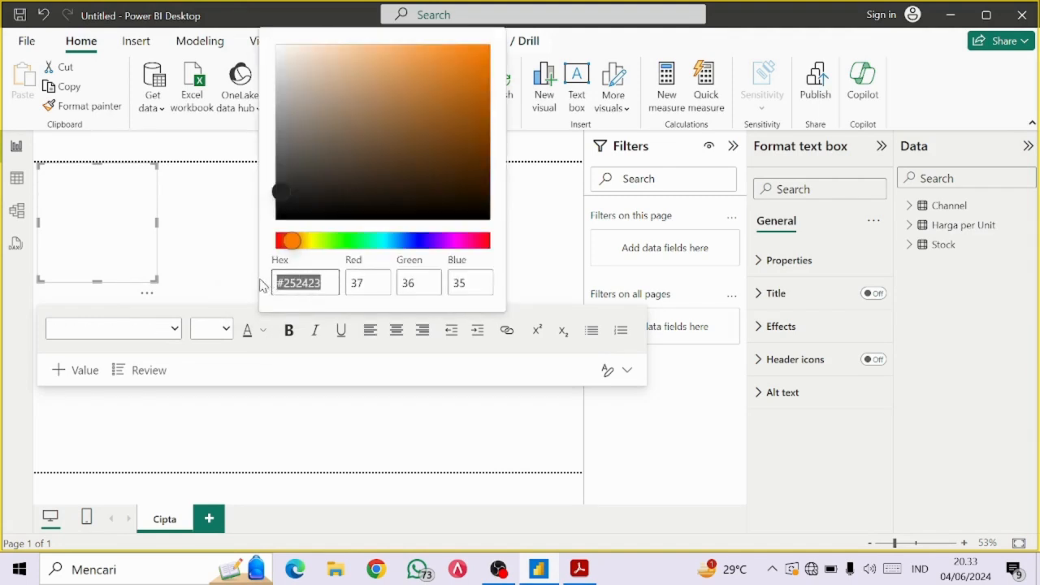
{"action": "key", "text": "ctrl+v"}
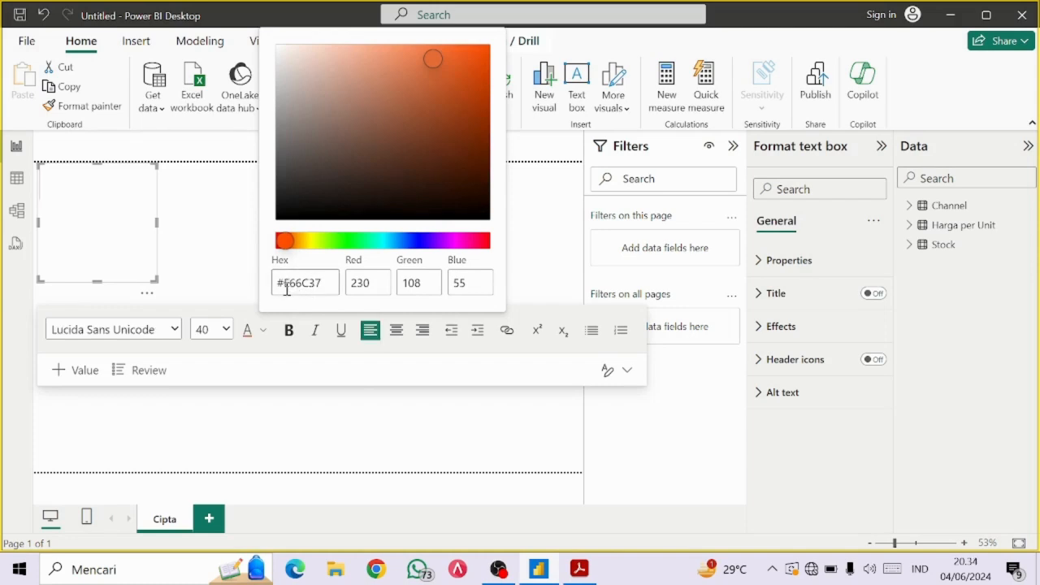
{"action": "left_click", "coordinate": [303, 347]}
{"action": "left_click", "coordinate": [288, 332]}
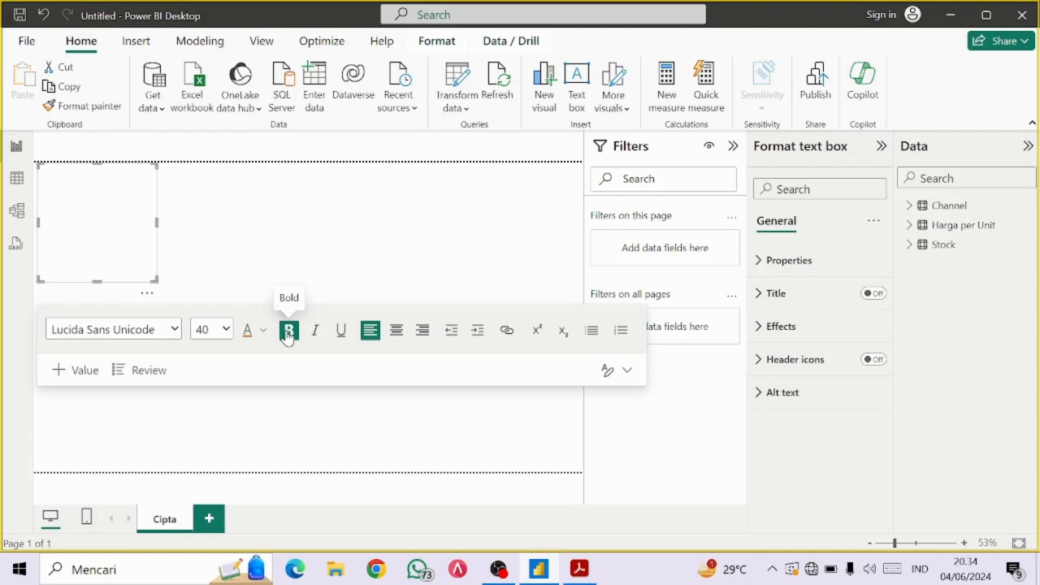
{"action": "left_click", "coordinate": [315, 331]}
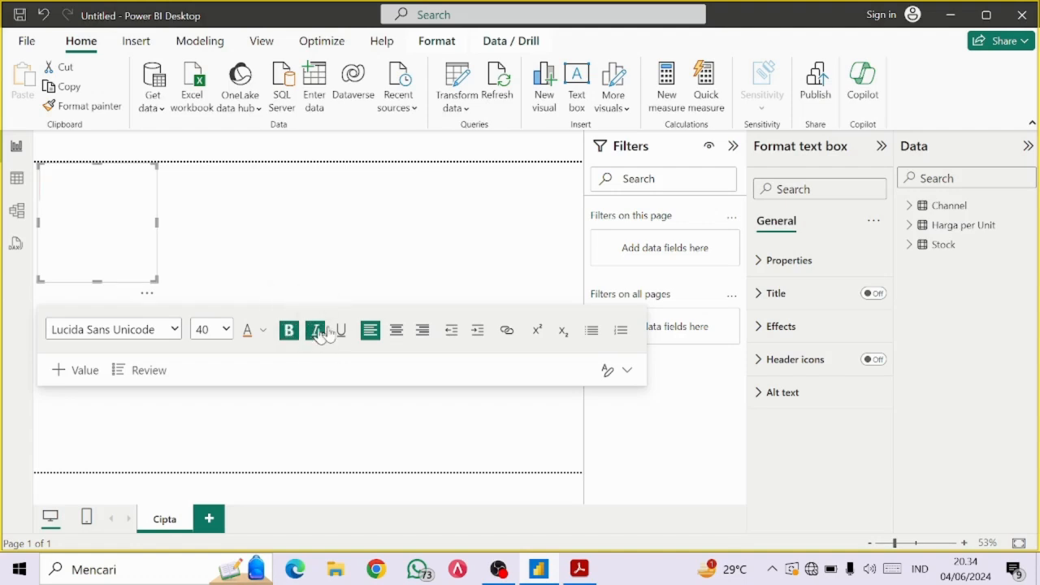
{"action": "left_click", "coordinate": [399, 338]}
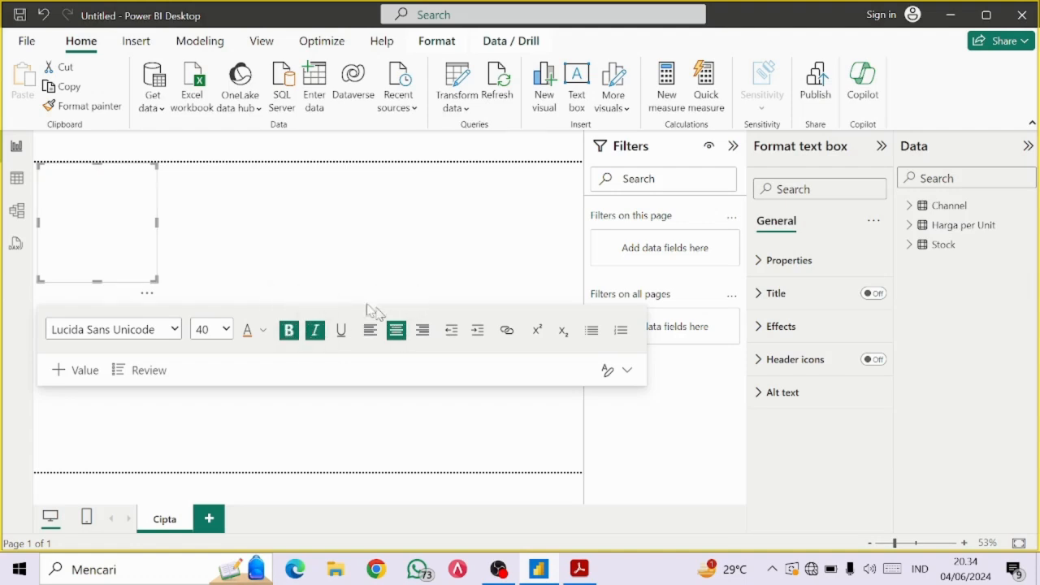
Enter the title Lembar 1 and stretch the text box into a low strip across the top of the page
{"action": "type", "text": "Lembar 1"}
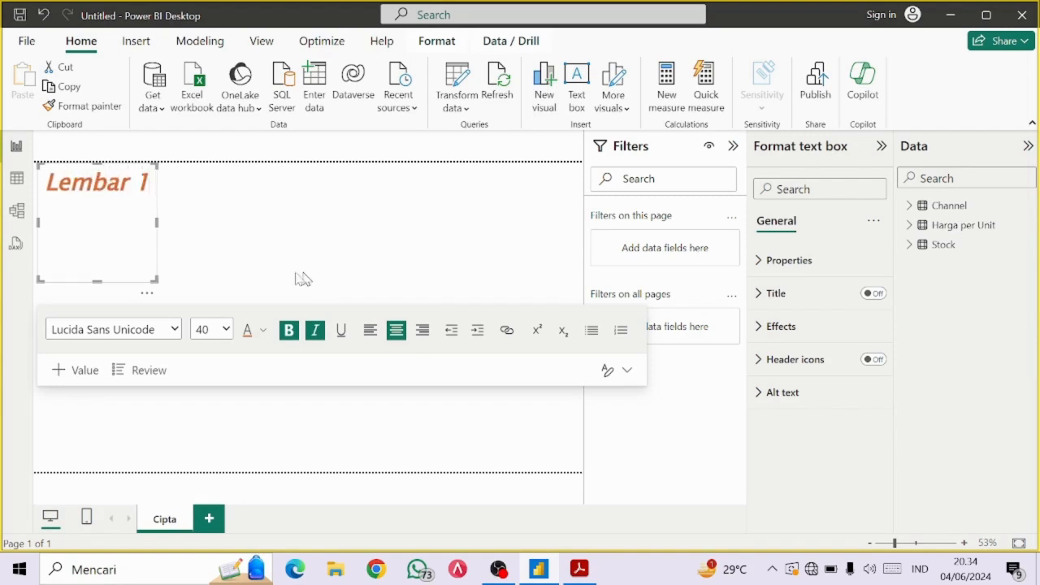
{"action": "left_click_drag", "start_coordinate": [154, 280], "coordinate": [358, 200]}
{"action": "left_click", "coordinate": [378, 387]}
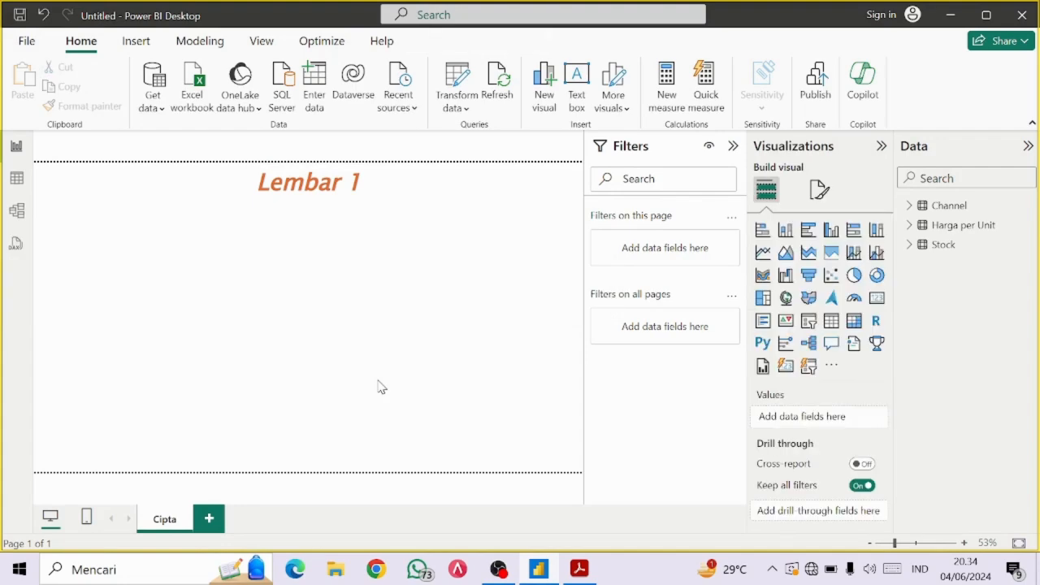
Check the area chart's required fields in the module PDF and return to Power BI Desktop
{"action": "key", "text": "alt+Tab"}
{"action": "scroll", "coordinate": [488, 270], "scroll_direction": "down", "scroll_amount": 3}
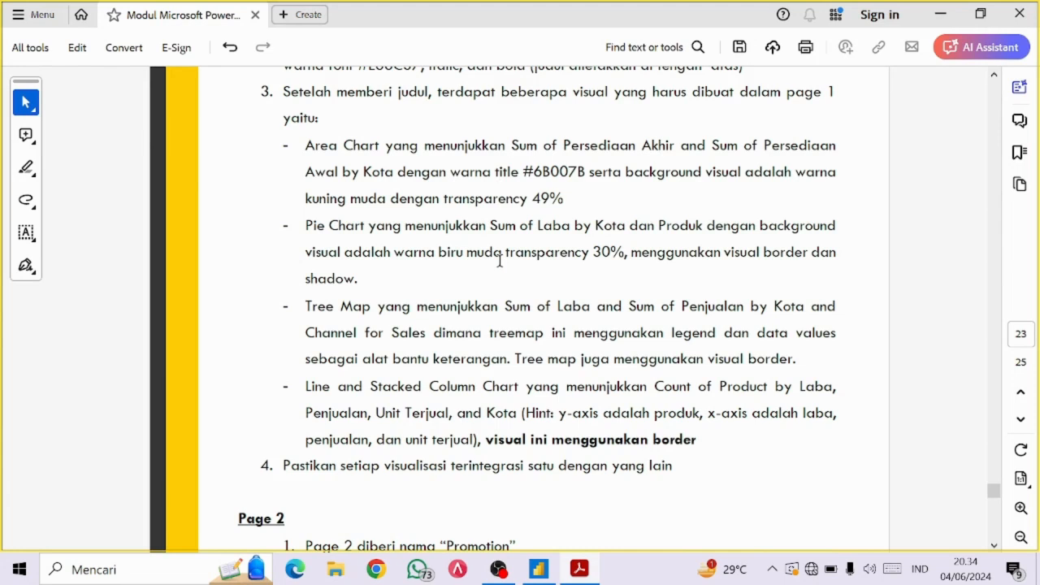
{"action": "left_click", "coordinate": [316, 151]}
{"action": "left_click_drag", "start_coordinate": [514, 145], "coordinate": [392, 171]}
{"action": "key", "text": "alt+Tab"}
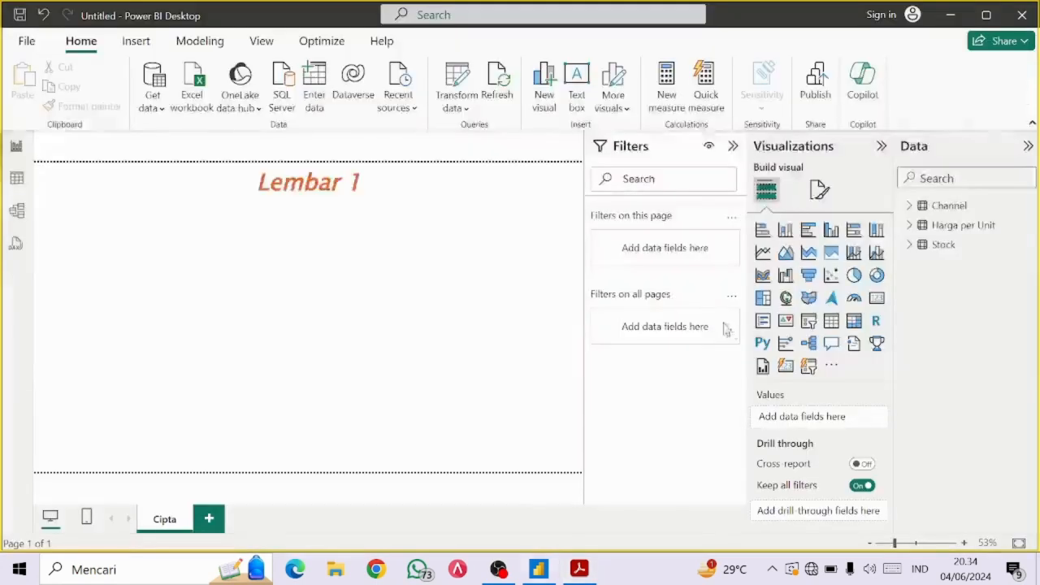
Add an area chart at the page's left edge below the title and expand the Channel, Harga per Unit and Stock tables
{"action": "left_click", "coordinate": [787, 255]}
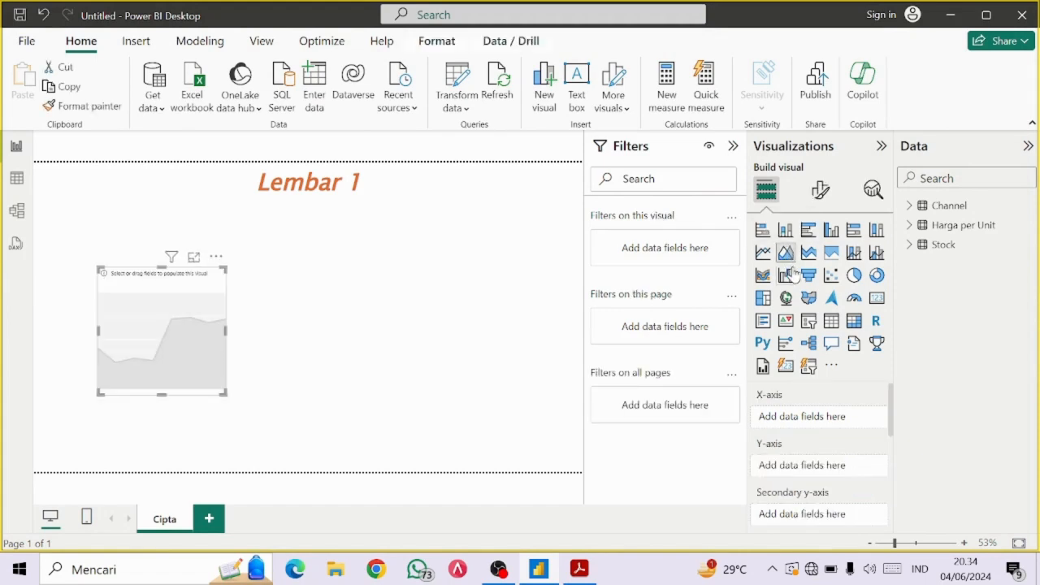
{"action": "left_click", "coordinate": [910, 207]}
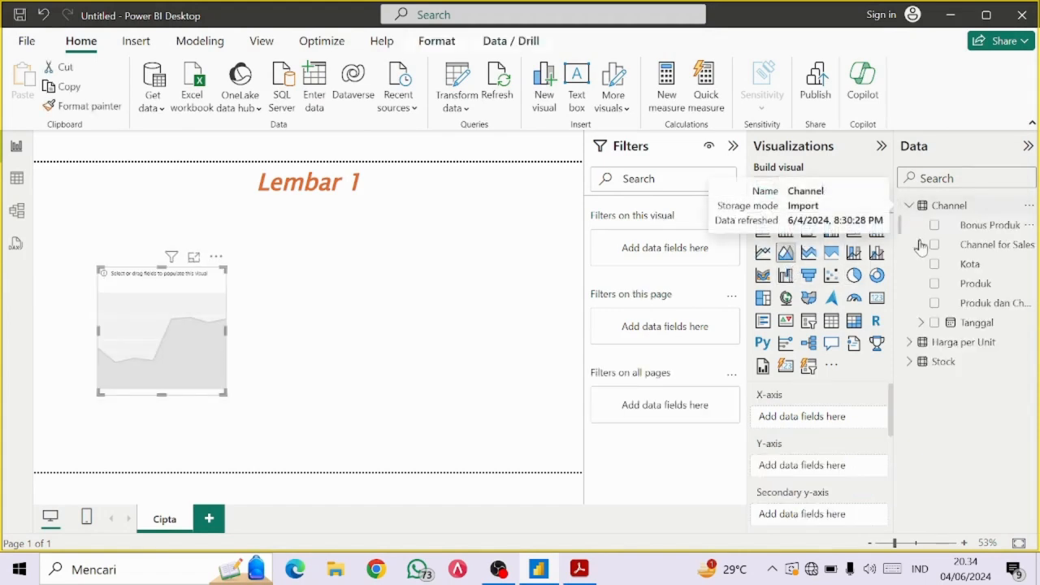
{"action": "left_click", "coordinate": [910, 342]}
{"action": "scroll", "coordinate": [915, 439], "scroll_direction": "down", "scroll_amount": 2}
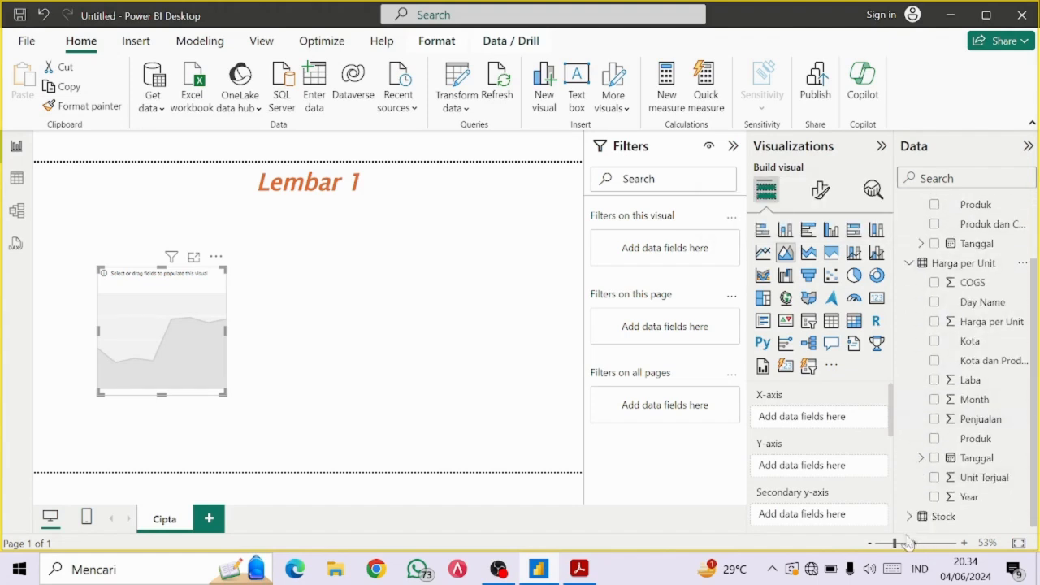
{"action": "left_click", "coordinate": [910, 517]}
{"action": "scroll", "coordinate": [918, 479], "scroll_direction": "down", "scroll_amount": 2}
{"action": "scroll", "coordinate": [902, 455], "scroll_direction": "up", "scroll_amount": 4}
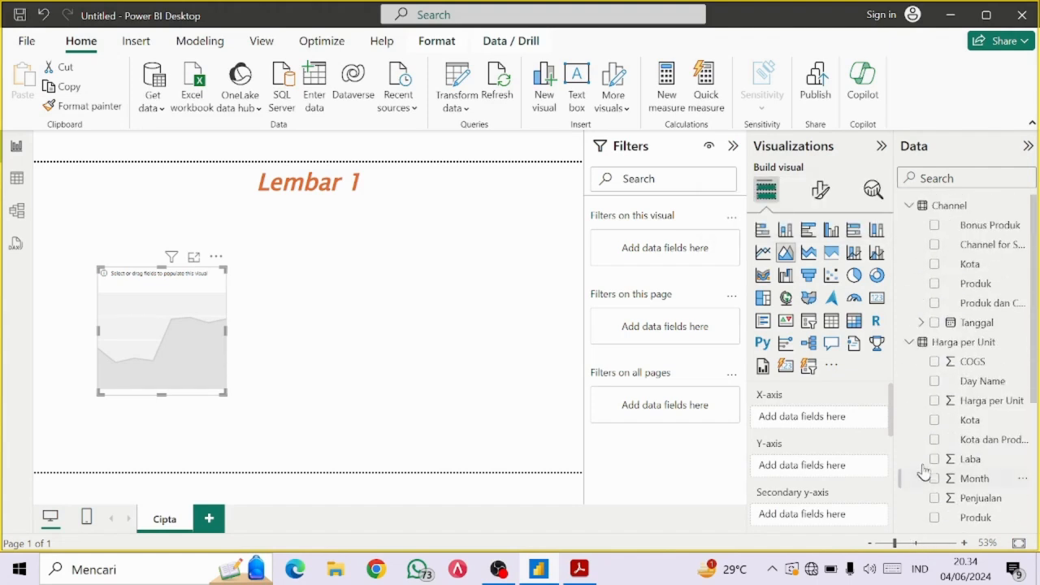
{"action": "left_click_drag", "start_coordinate": [178, 280], "coordinate": [113, 213]}
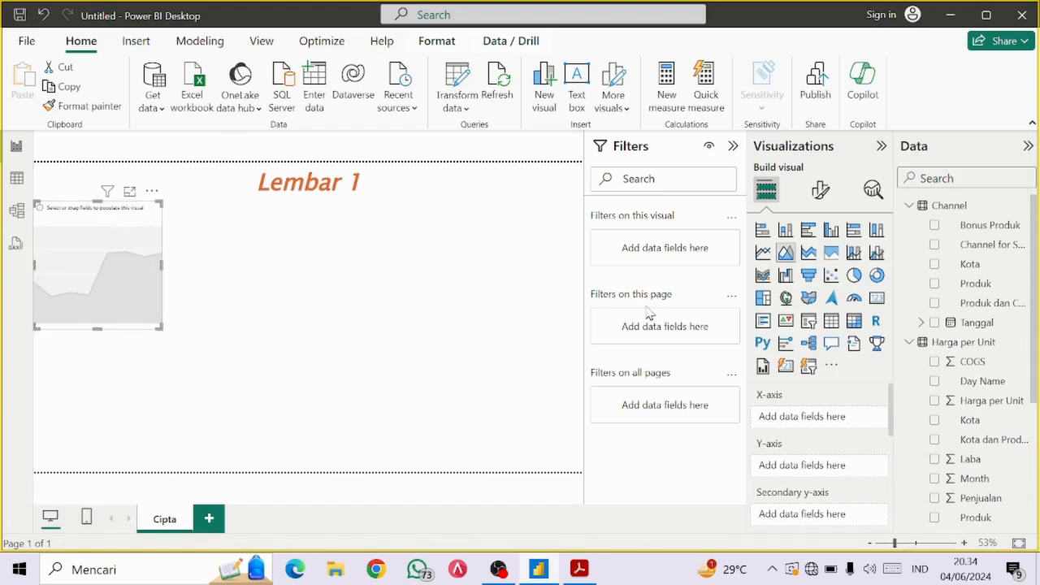
Put Kota from Harga per Unit on the X-axis, Persediaan Akhir and Persediaan Awal from Stock on the Y-axis, and widen the area chart
{"action": "scroll", "coordinate": [968, 390], "scroll_direction": "down", "scroll_amount": 3}
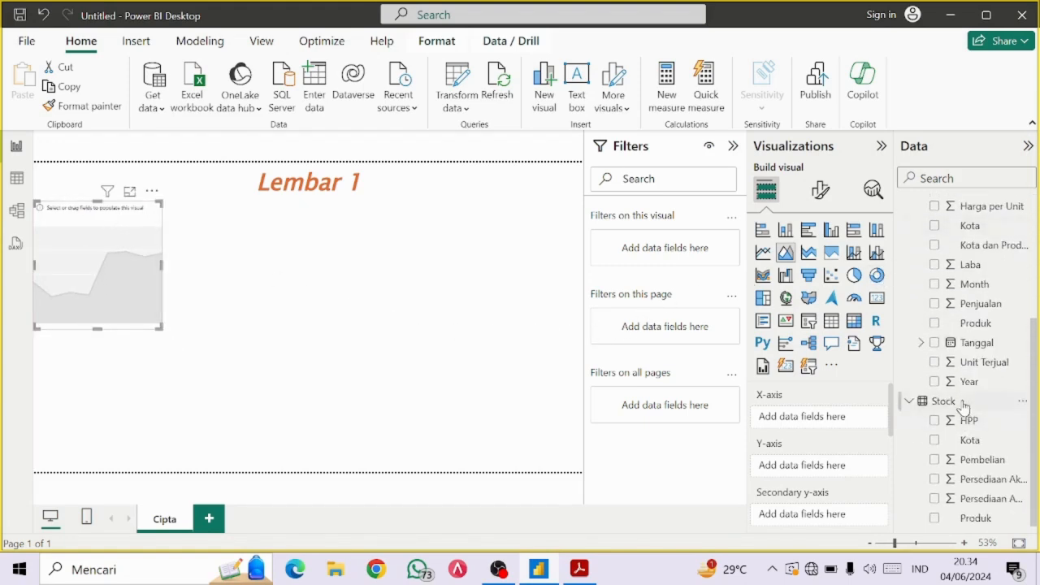
{"action": "left_click_drag", "start_coordinate": [993, 304], "coordinate": [844, 418]}
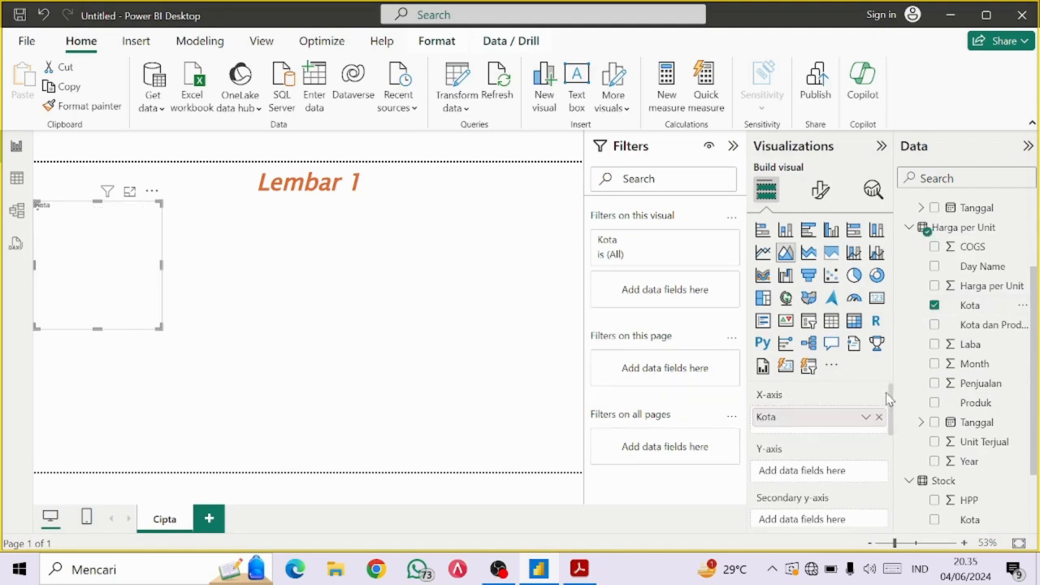
{"action": "scroll", "coordinate": [980, 431], "scroll_direction": "down", "scroll_amount": 2}
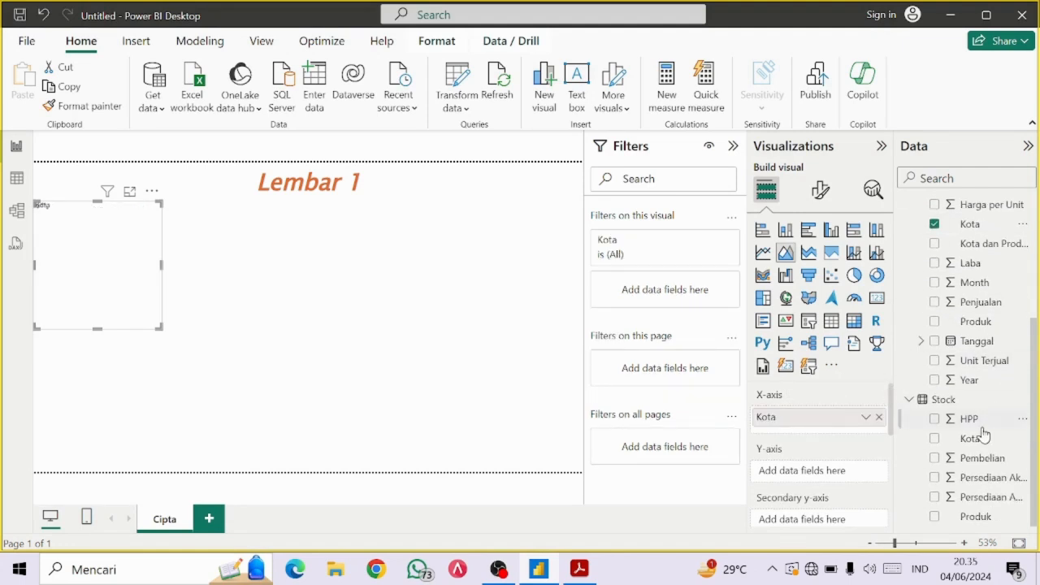
{"action": "left_click_drag", "start_coordinate": [1005, 489], "coordinate": [898, 493]}
{"action": "left_click", "coordinate": [935, 477]}
{"action": "left_click_drag", "start_coordinate": [976, 498], "coordinate": [815, 490]}
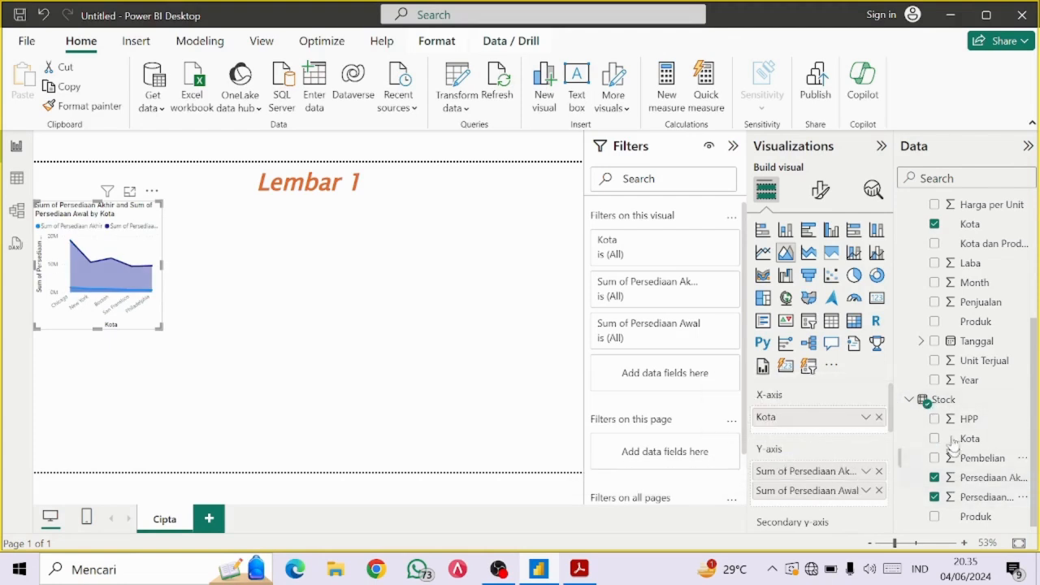
{"action": "scroll", "coordinate": [952, 439], "scroll_direction": "up", "scroll_amount": 2}
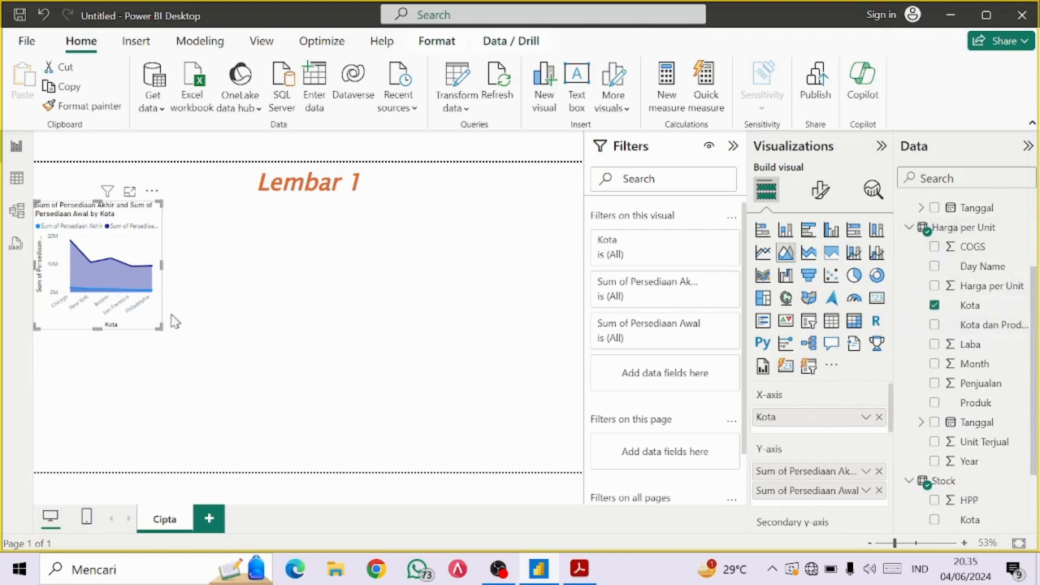
{"action": "left_click_drag", "start_coordinate": [160, 327], "coordinate": [260, 325]}
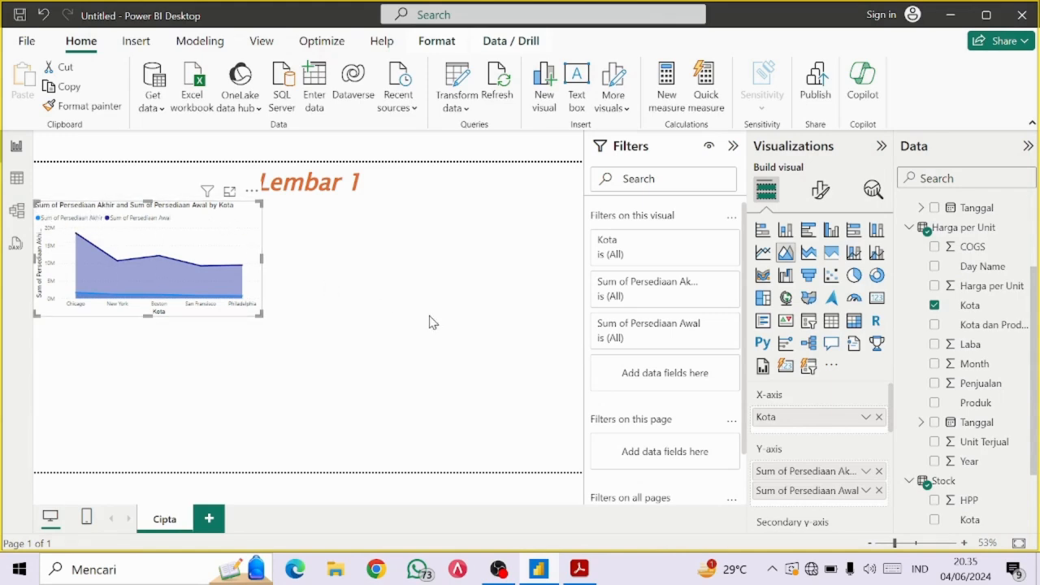
Copy the title colour code #6B007B from the module PDF, check the background requirements and return to Power BI Desktop
{"action": "key", "text": "alt+Tab"}
{"action": "left_click", "coordinate": [468, 253]}
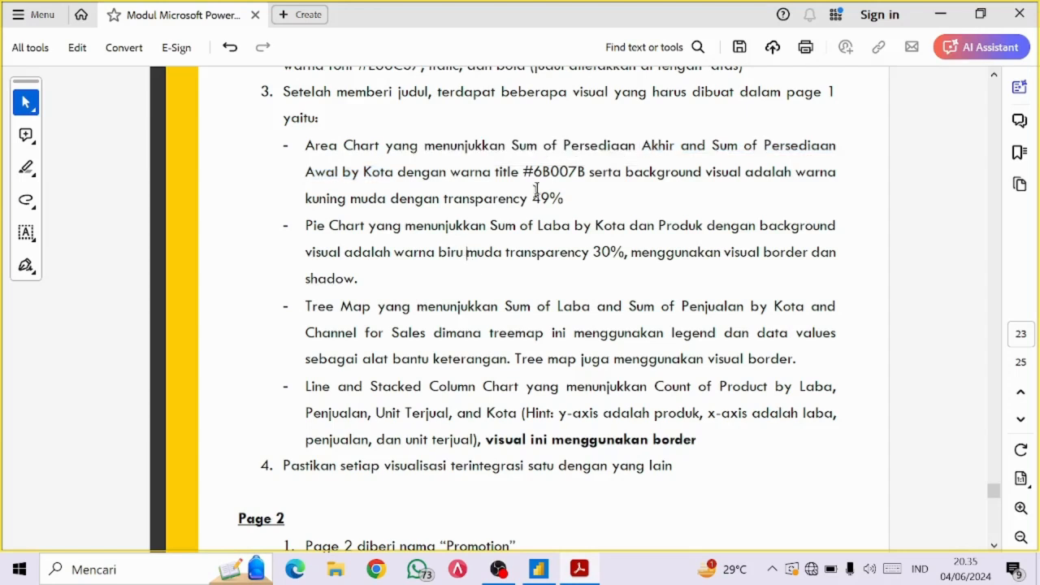
{"action": "left_click_drag", "start_coordinate": [525, 174], "coordinate": [585, 174]}
{"action": "key", "text": "ctrl+c"}
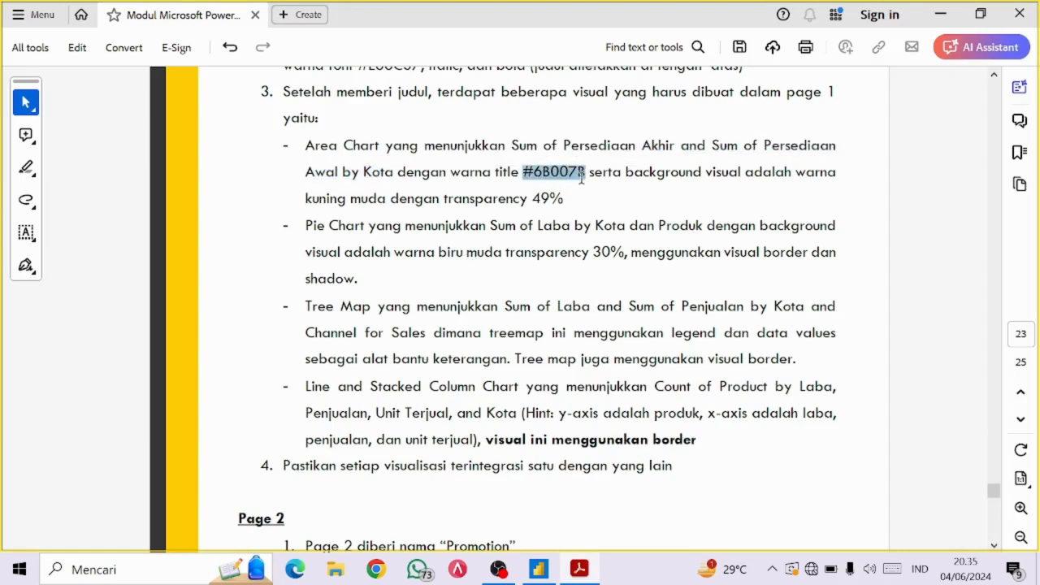
{"action": "left_click", "coordinate": [671, 169]}
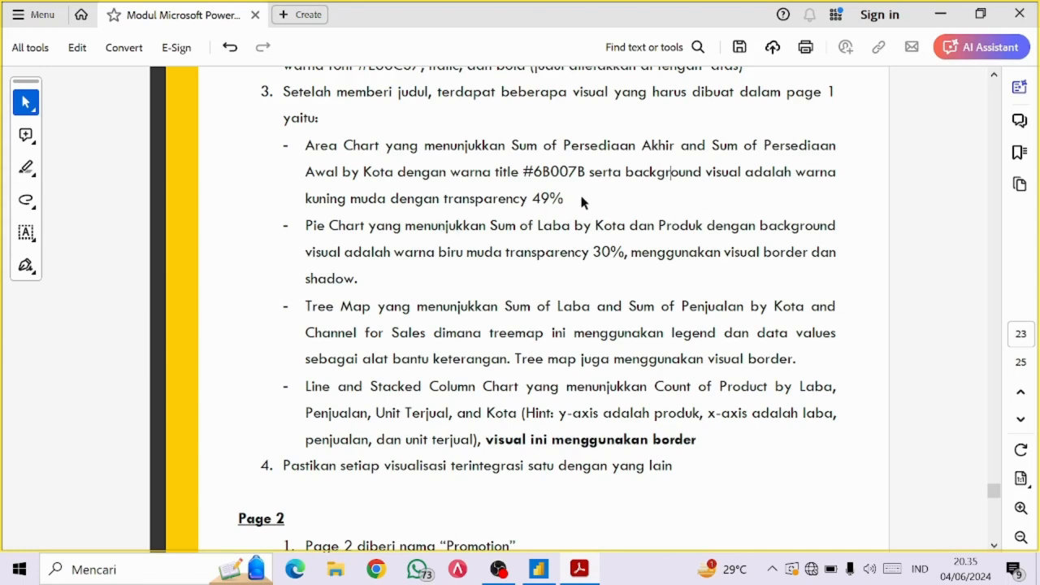
{"action": "key", "text": "alt+Tab"}
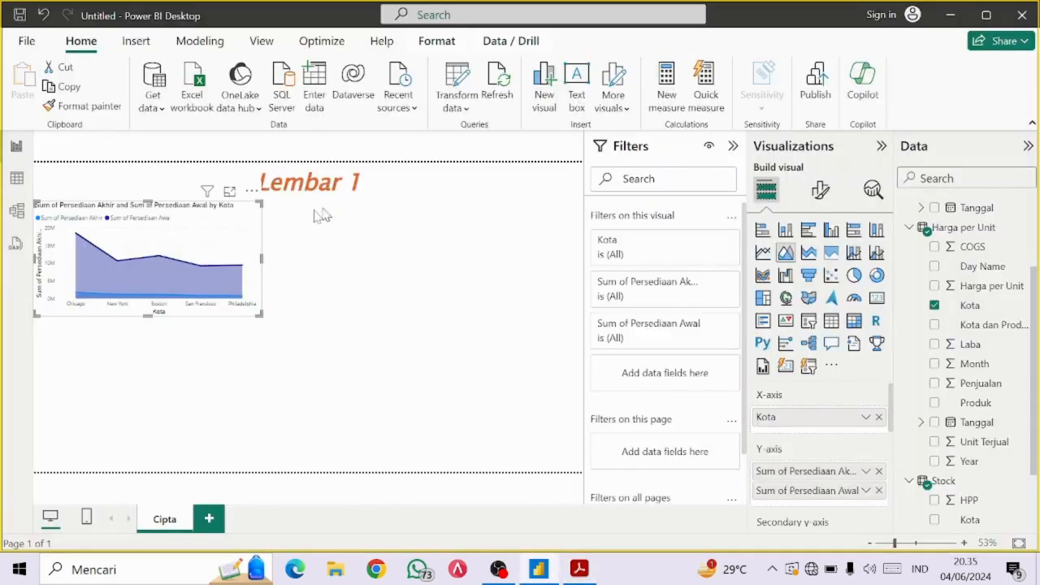
Open the area chart's formatting options
{"action": "left_click", "coordinate": [820, 191]}
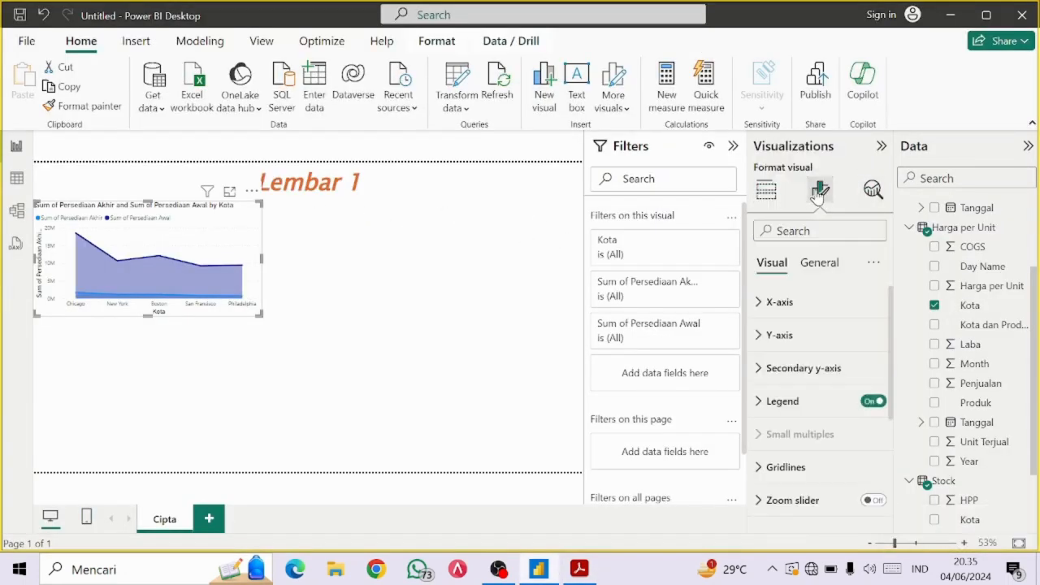
Set the area chart's title text color to the hex value #6B007B
{"action": "left_click", "coordinate": [822, 268]}
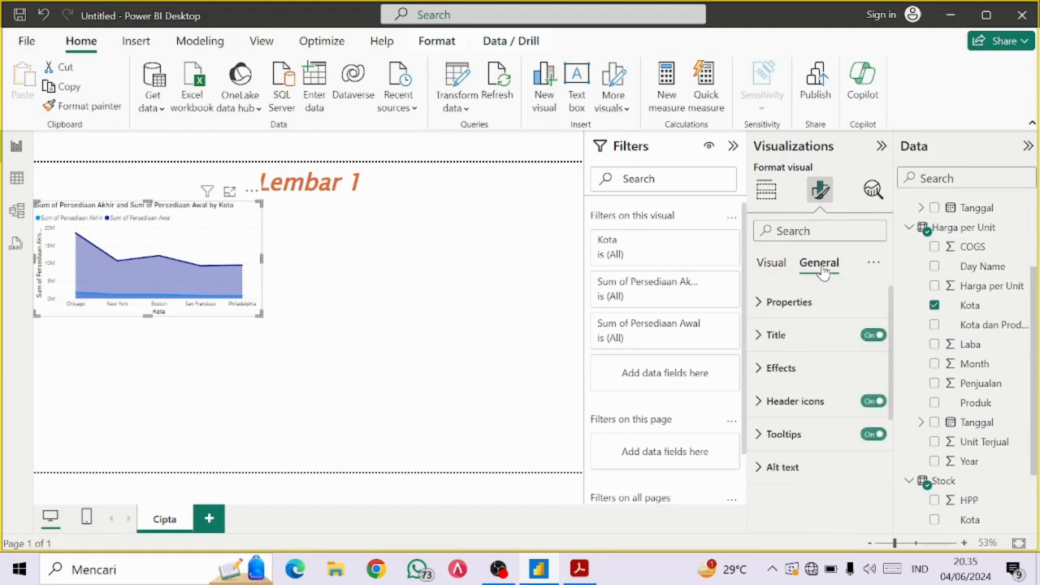
{"action": "left_click", "coordinate": [759, 336]}
{"action": "scroll", "coordinate": [761, 339], "scroll_direction": "down", "scroll_amount": 5}
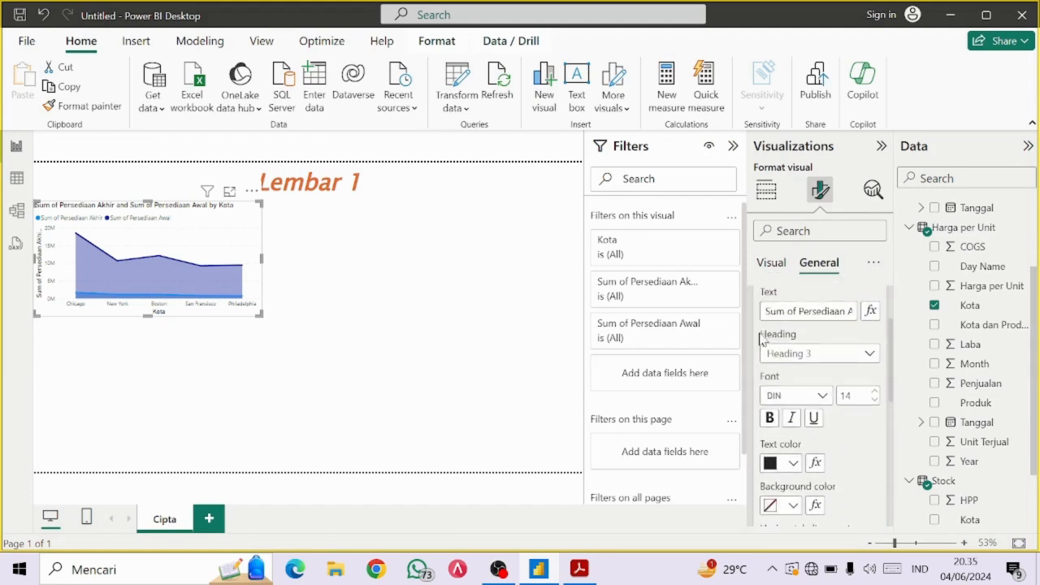
{"action": "left_click", "coordinate": [793, 325]}
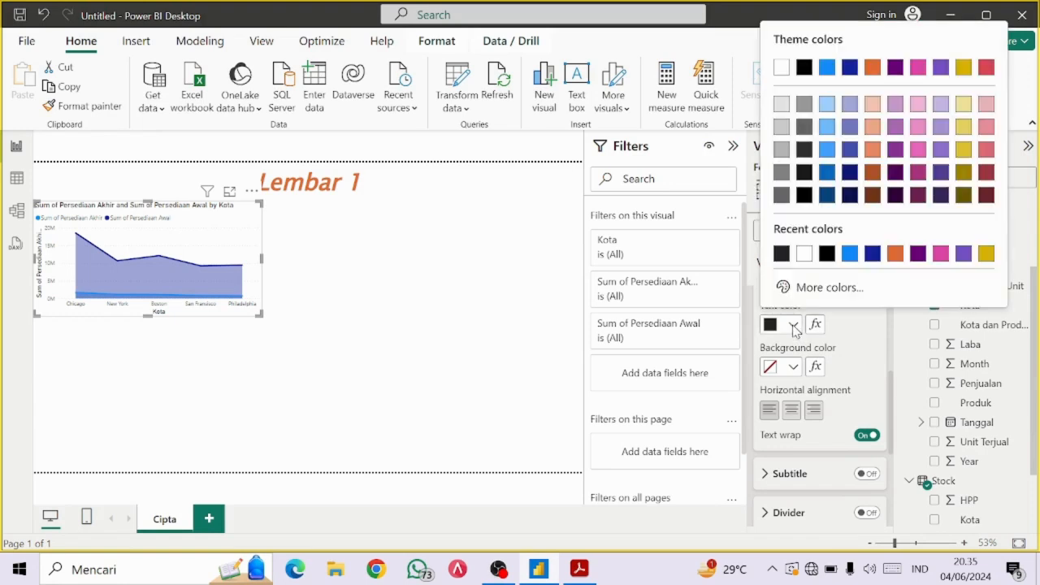
{"action": "left_click", "coordinate": [849, 299]}
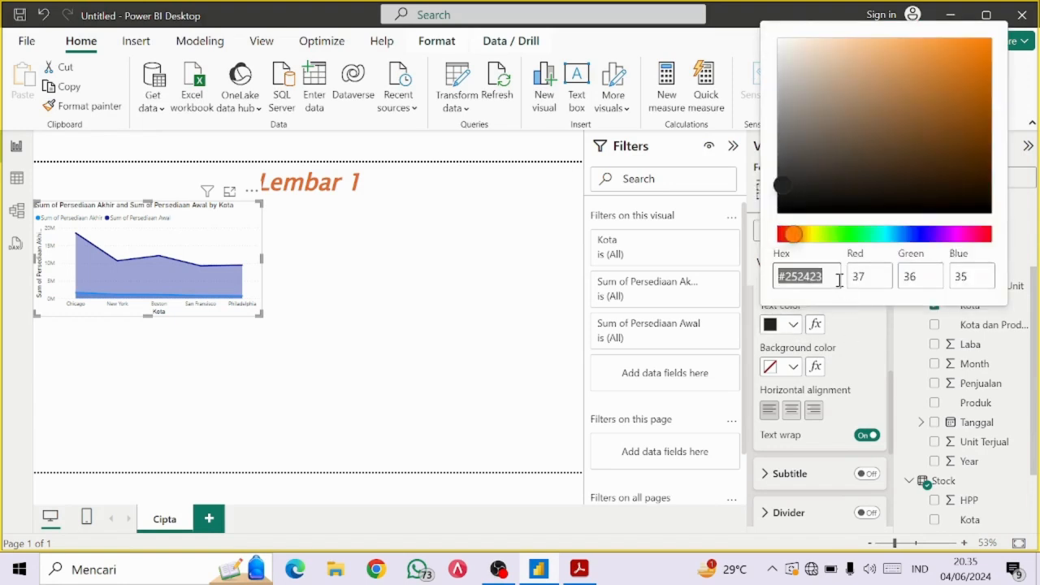
{"action": "key", "text": "ctrl+v"}
{"action": "left_click", "coordinate": [867, 344]}
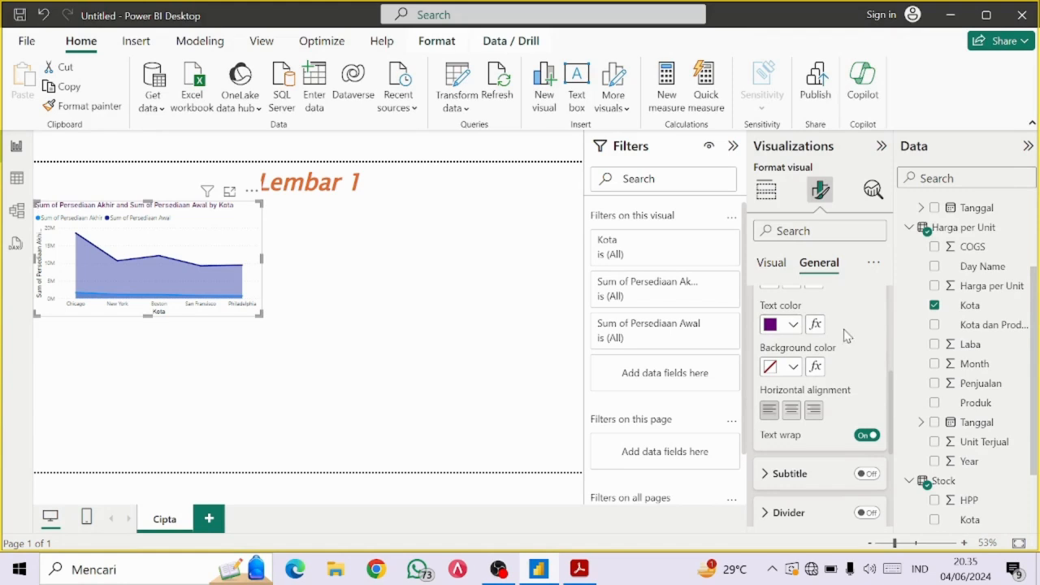
Check the hex code of the area chart's title text color and collapse the title settings
{"action": "scroll", "coordinate": [845, 335], "scroll_direction": "up", "scroll_amount": 2}
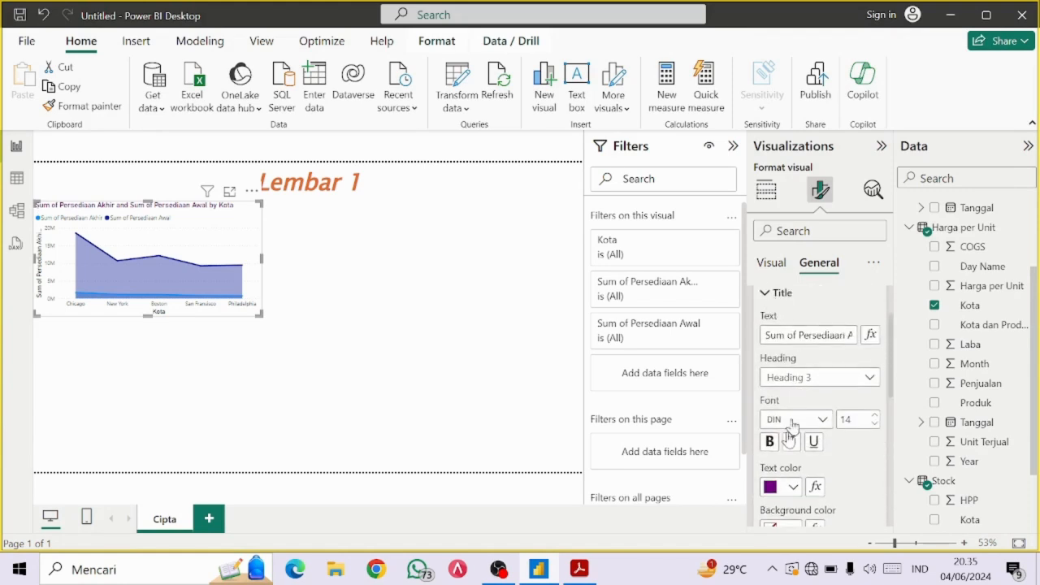
{"action": "scroll", "coordinate": [782, 423], "scroll_direction": "down", "scroll_amount": 2}
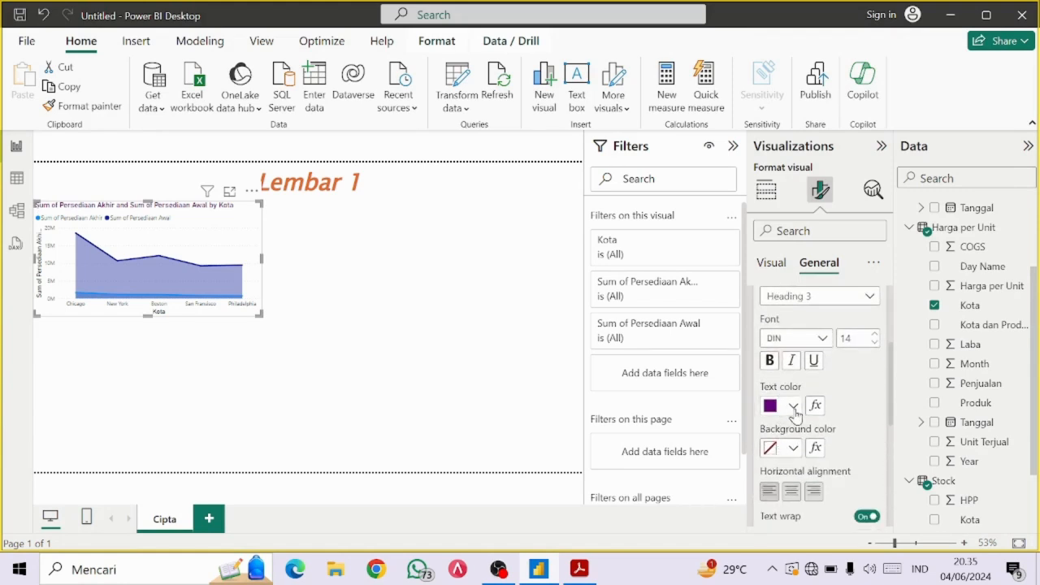
{"action": "left_click", "coordinate": [795, 408]}
{"action": "left_click", "coordinate": [823, 367]}
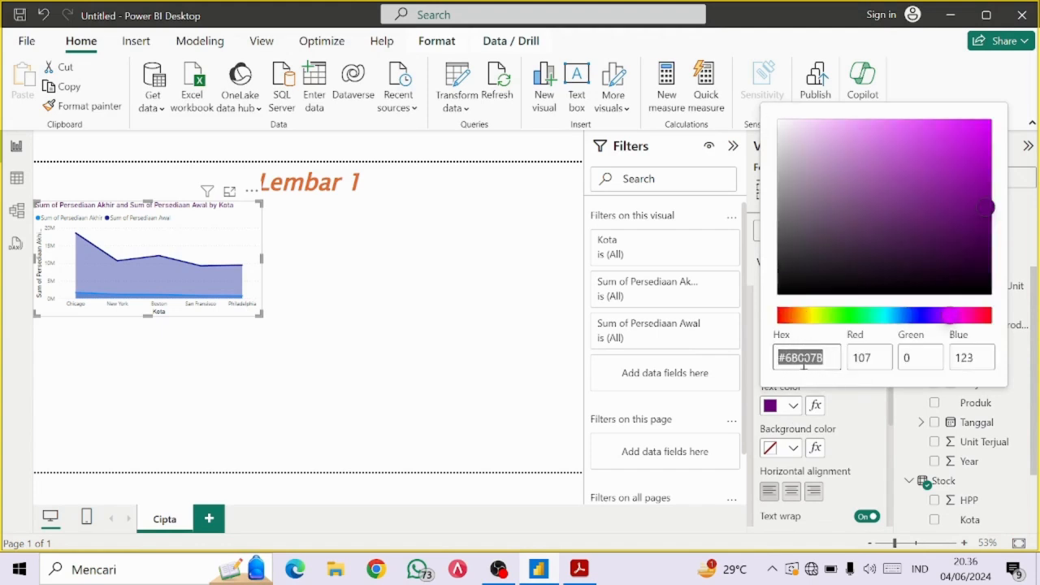
{"action": "left_click", "coordinate": [852, 413]}
{"action": "scroll", "coordinate": [839, 409], "scroll_direction": "up", "scroll_amount": 2}
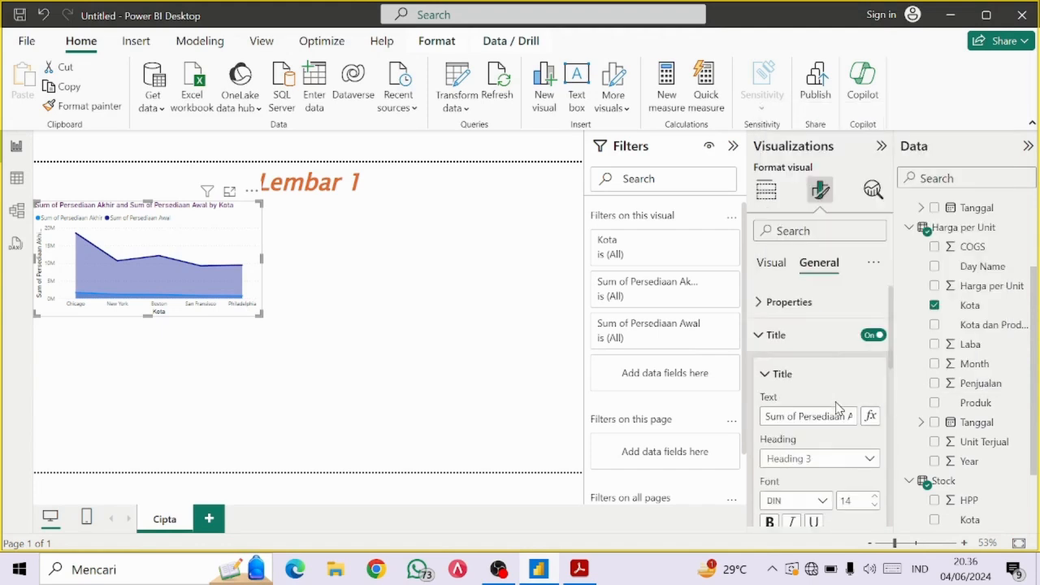
{"action": "left_click", "coordinate": [761, 336]}
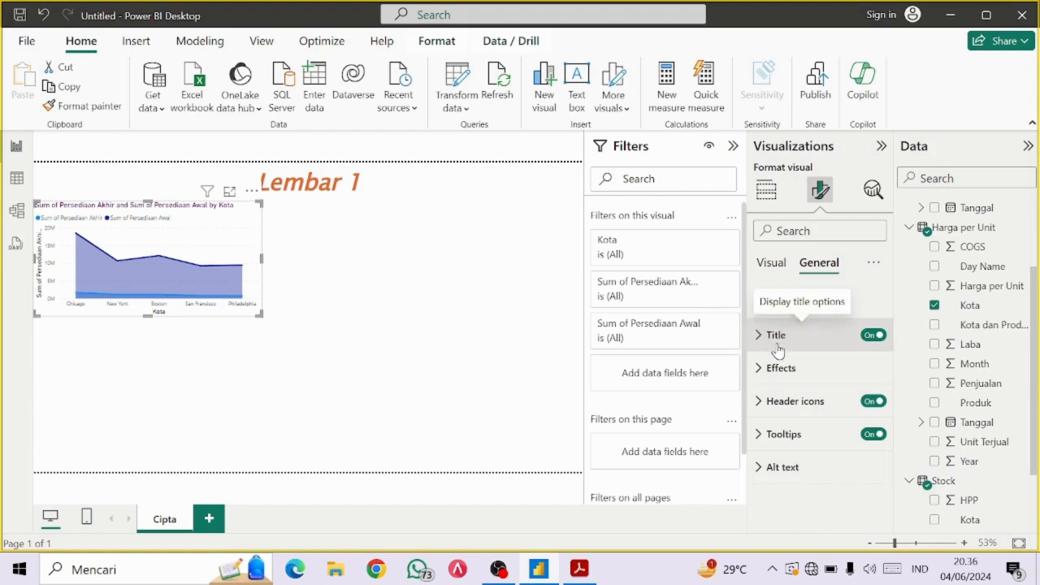
Give the area chart a light yellow background with 49% transparency
{"action": "left_click", "coordinate": [762, 370]}
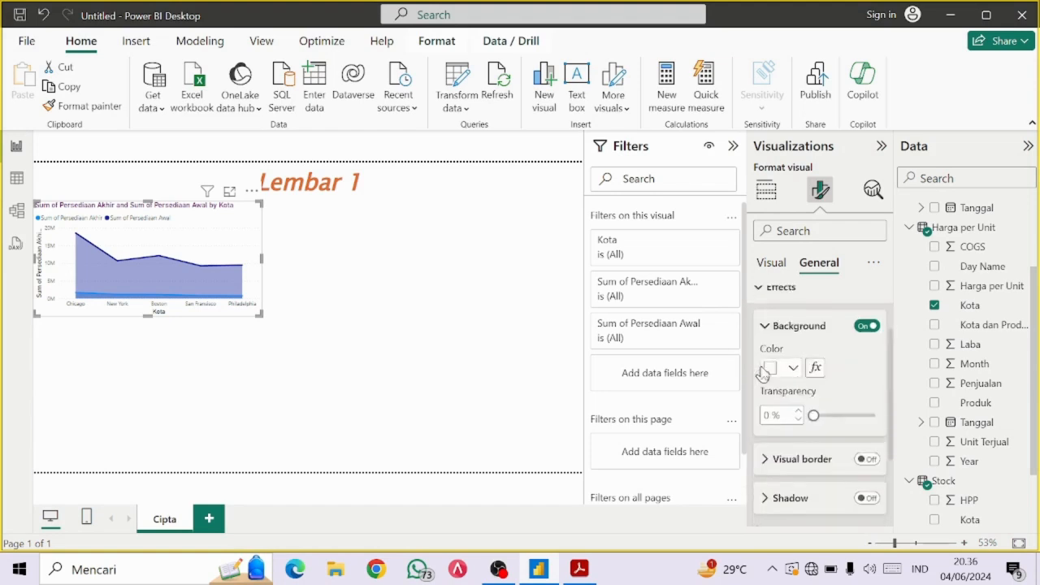
{"action": "scroll", "coordinate": [767, 370], "scroll_direction": "up", "scroll_amount": 1}
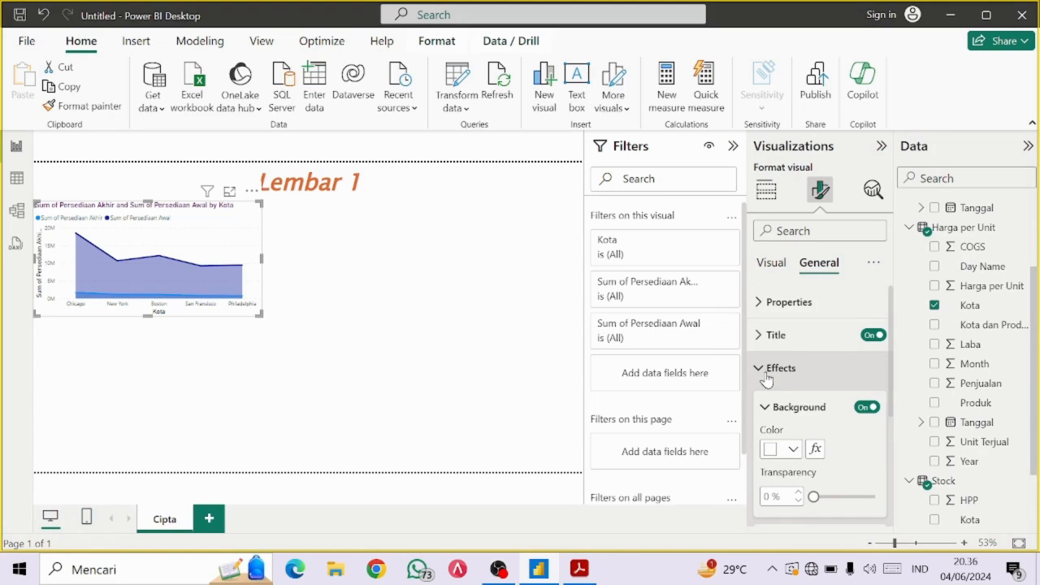
{"action": "left_click", "coordinate": [794, 450]}
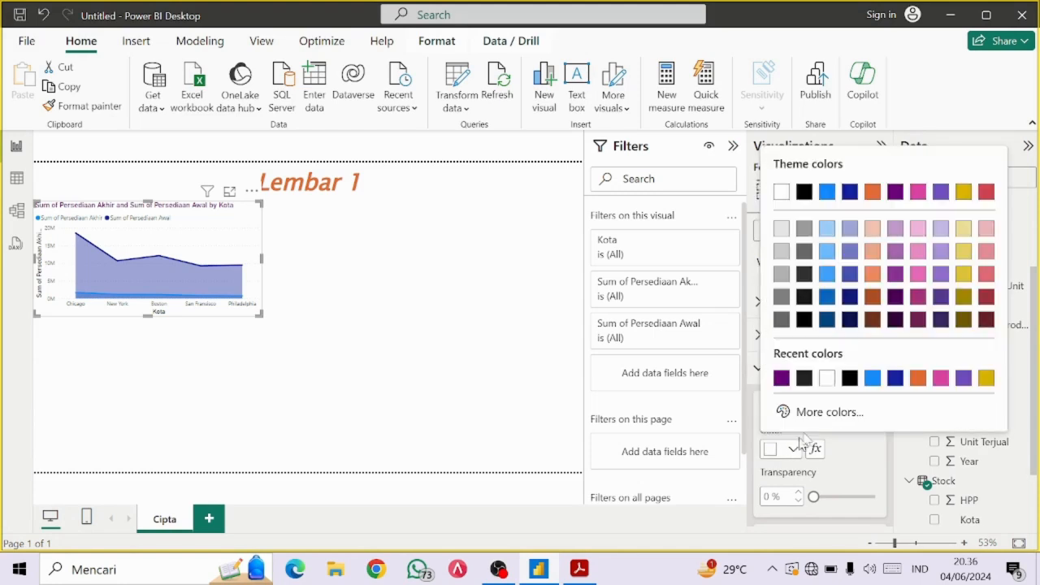
{"action": "left_click", "coordinate": [964, 230]}
{"action": "left_click", "coordinate": [766, 496]}
{"action": "left_click_drag", "start_coordinate": [840, 530], "coordinate": [840, 527]}
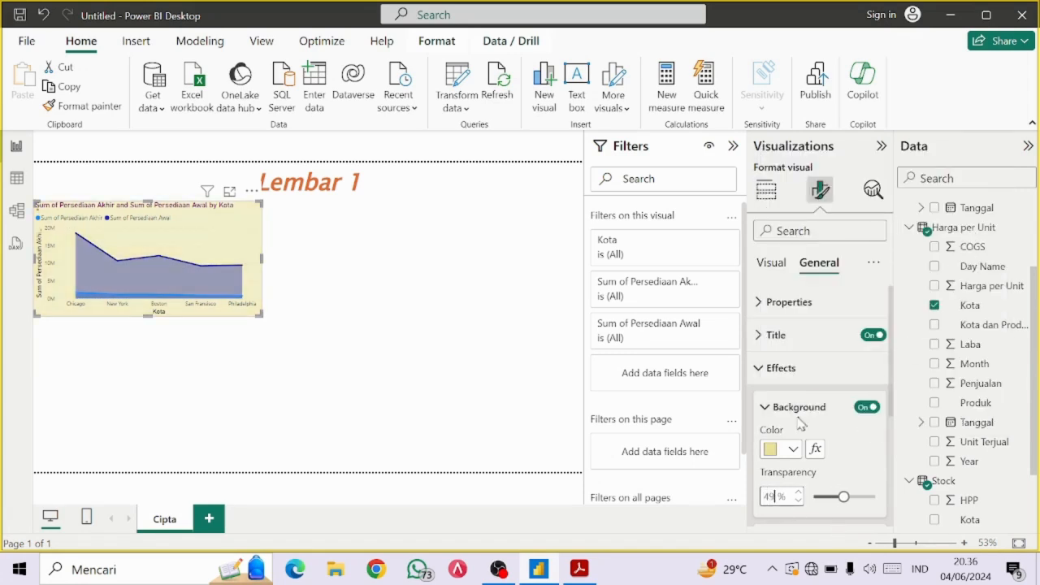
{"action": "left_click", "coordinate": [499, 317]}
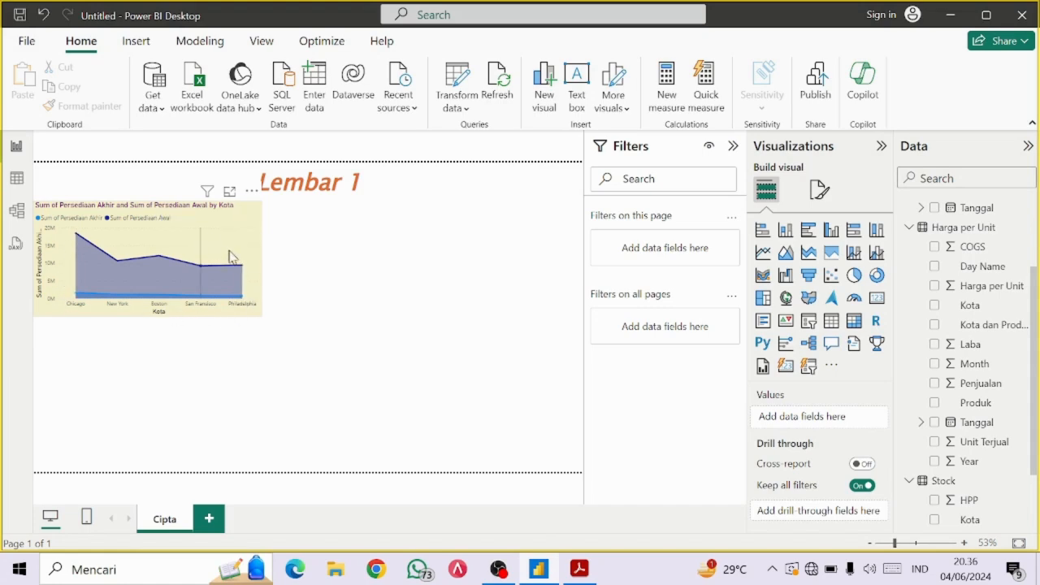
Consult the pie chart requirements in the PDF module and build a pie chart in Power BI with Kota dan Produk as legend and Laba as values
{"action": "key", "text": "alt+Tab"}
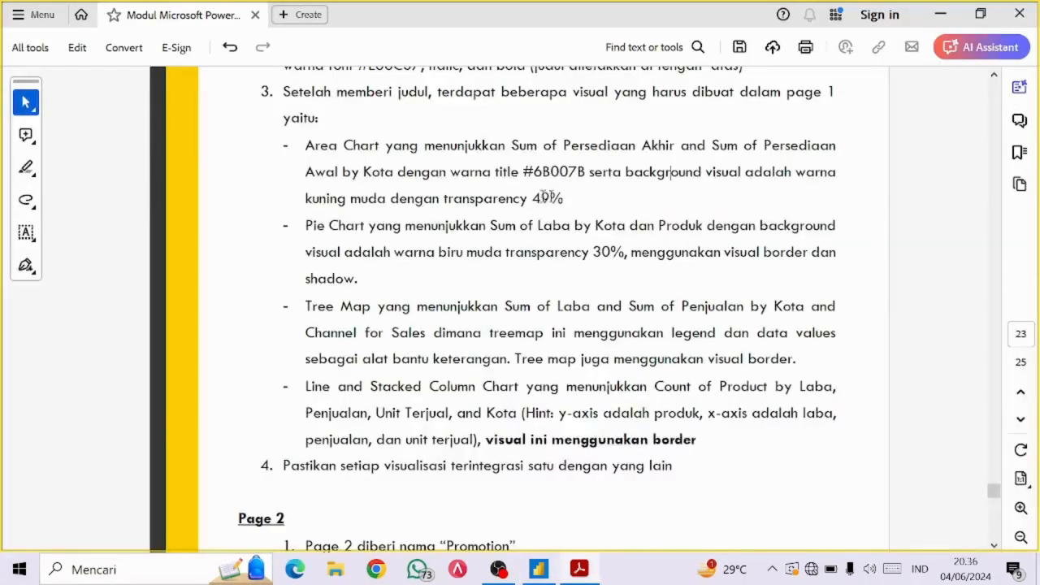
{"action": "scroll", "coordinate": [348, 219], "scroll_direction": "down", "scroll_amount": 1}
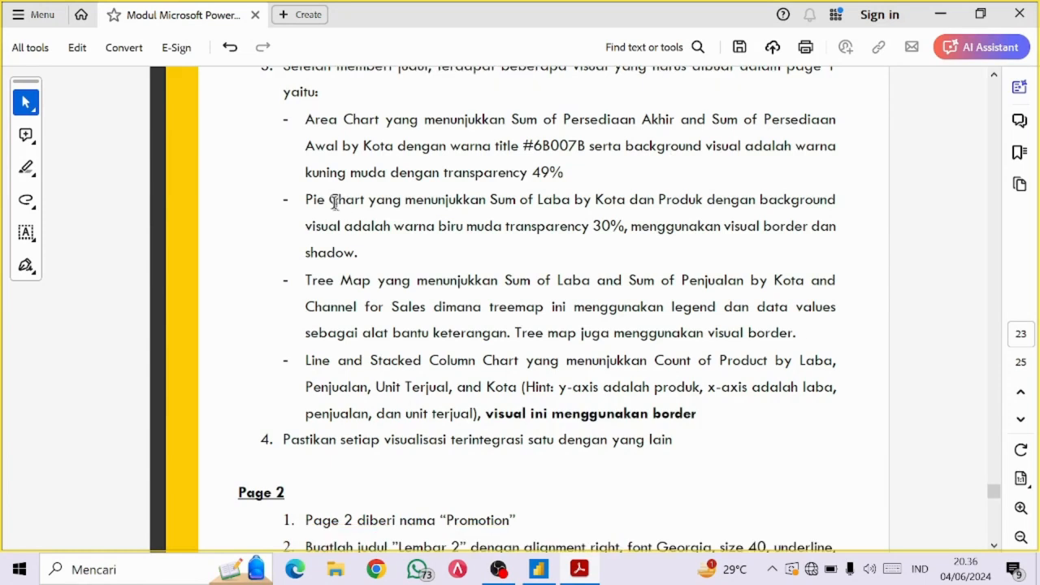
{"action": "left_click_drag", "start_coordinate": [302, 200], "coordinate": [703, 202]}
{"action": "key", "text": "alt+Tab"}
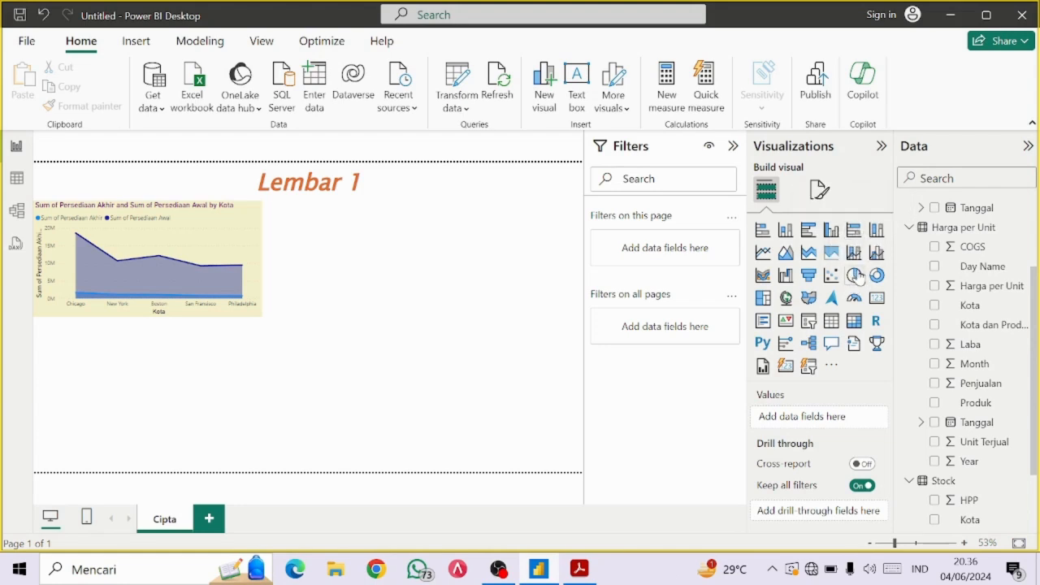
{"action": "left_click", "coordinate": [855, 276]}
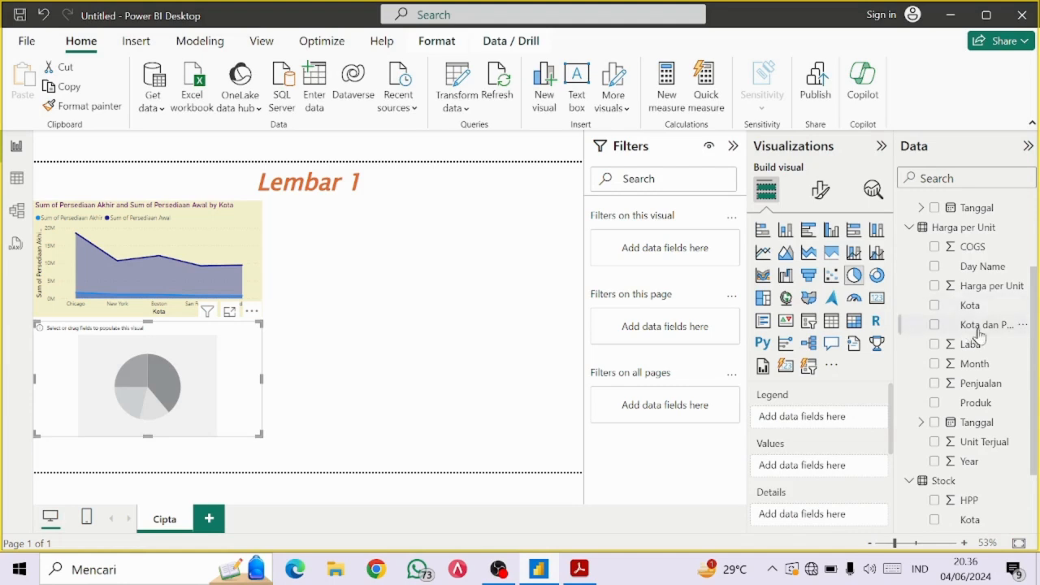
{"action": "left_click_drag", "start_coordinate": [992, 329], "coordinate": [837, 418]}
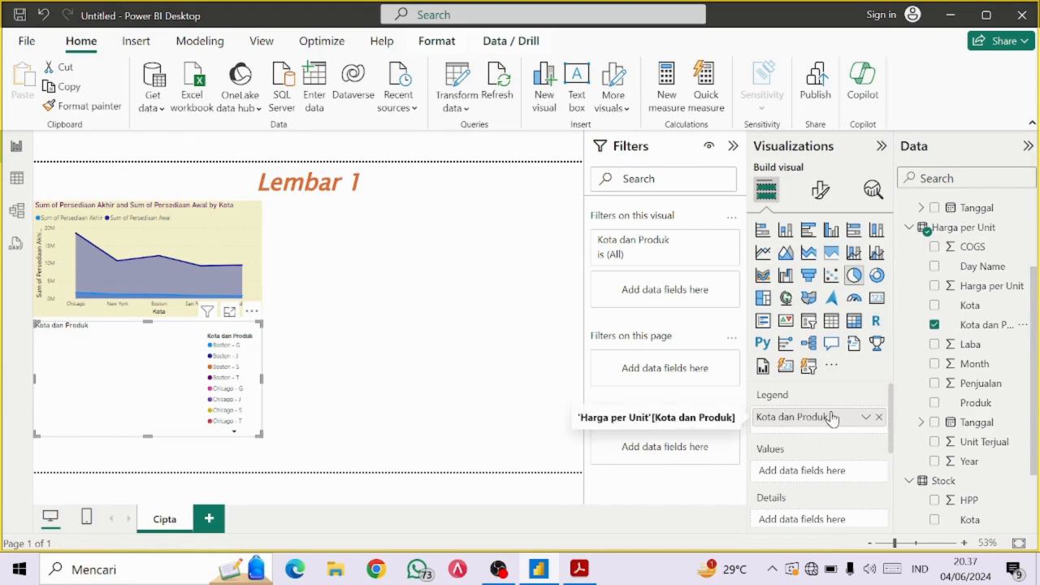
{"action": "left_click_drag", "start_coordinate": [972, 344], "coordinate": [836, 494]}
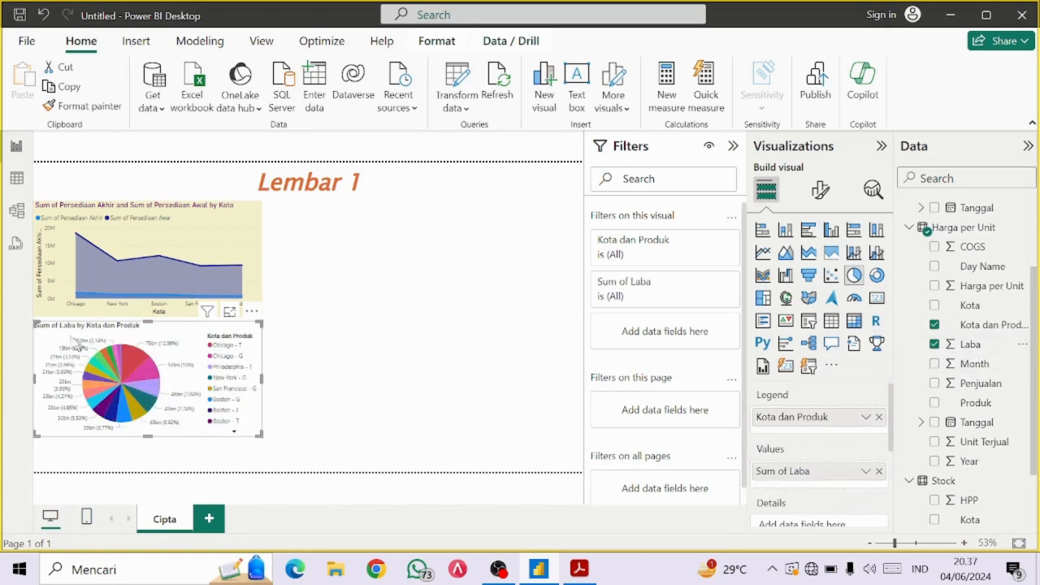
Consult the pie chart formatting requirements in the PDF module and give the chart in Power BI a light blue background with 29% transparency
{"action": "key", "text": "alt+Tab"}
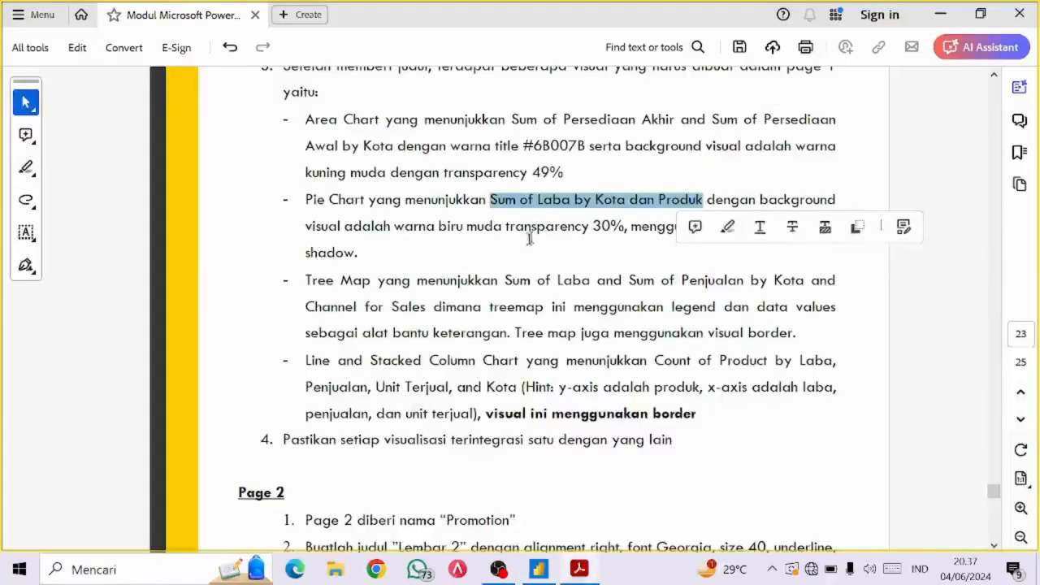
{"action": "left_click", "coordinate": [575, 234]}
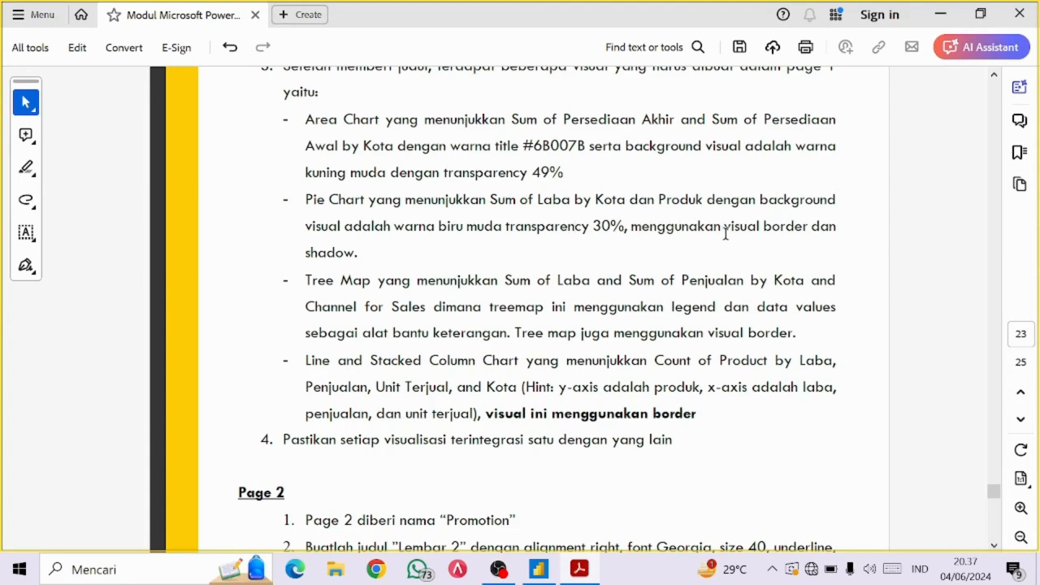
{"action": "left_click_drag", "start_coordinate": [725, 227], "coordinate": [773, 234]}
{"action": "key", "text": "alt+Tab"}
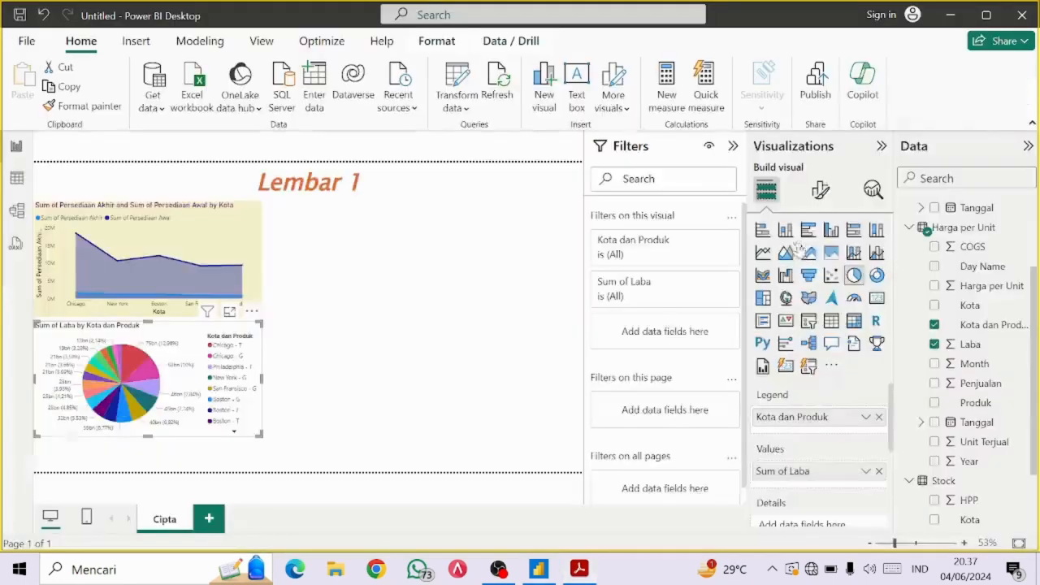
{"action": "left_click", "coordinate": [822, 195]}
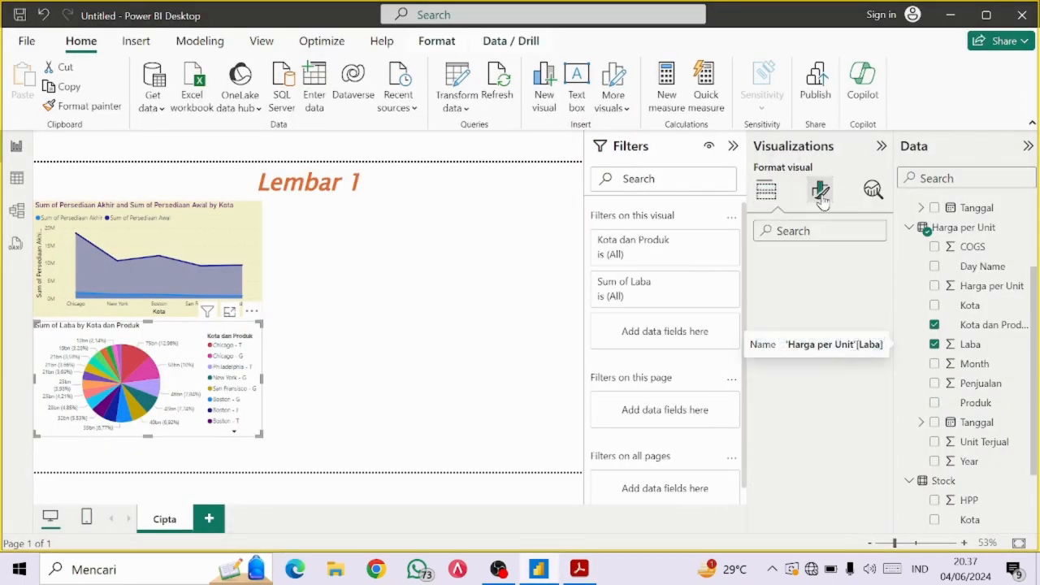
{"action": "left_click", "coordinate": [818, 266]}
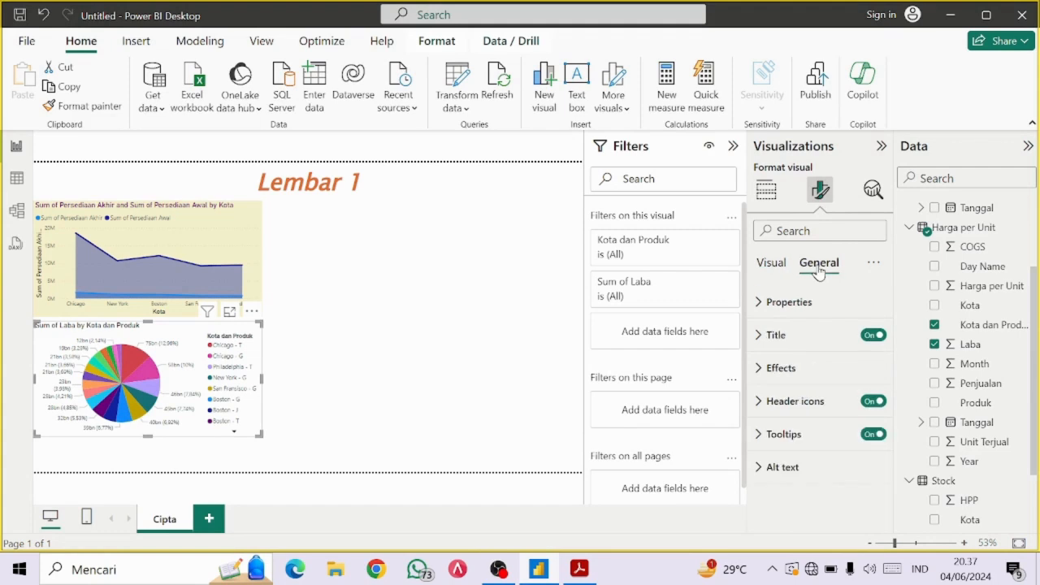
{"action": "left_click", "coordinate": [761, 372]}
{"action": "scroll", "coordinate": [761, 372], "scroll_direction": "down", "scroll_amount": 2}
{"action": "scroll", "coordinate": [761, 369], "scroll_direction": "up", "scroll_amount": 1}
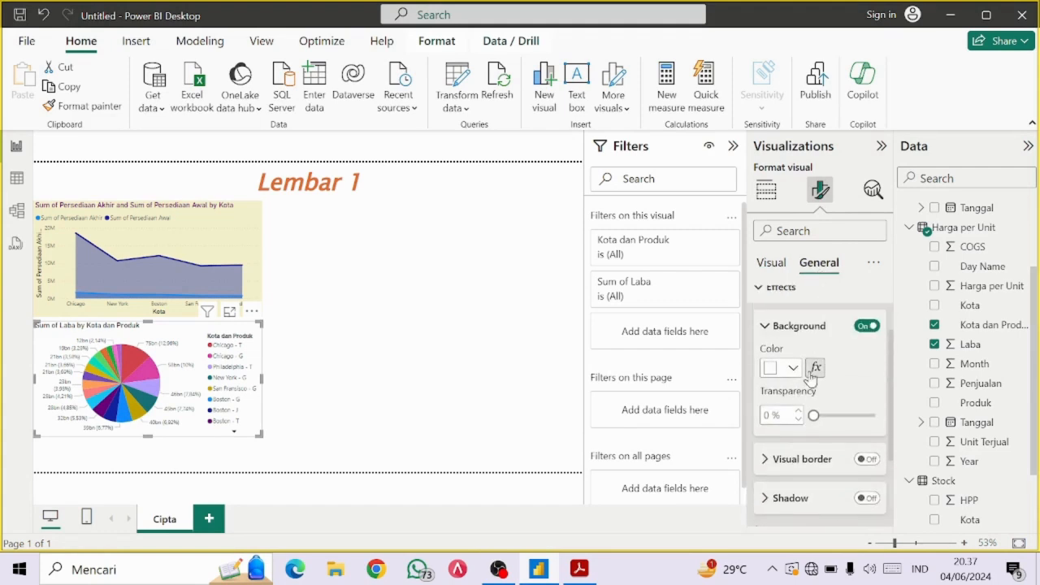
{"action": "left_click", "coordinate": [794, 367]}
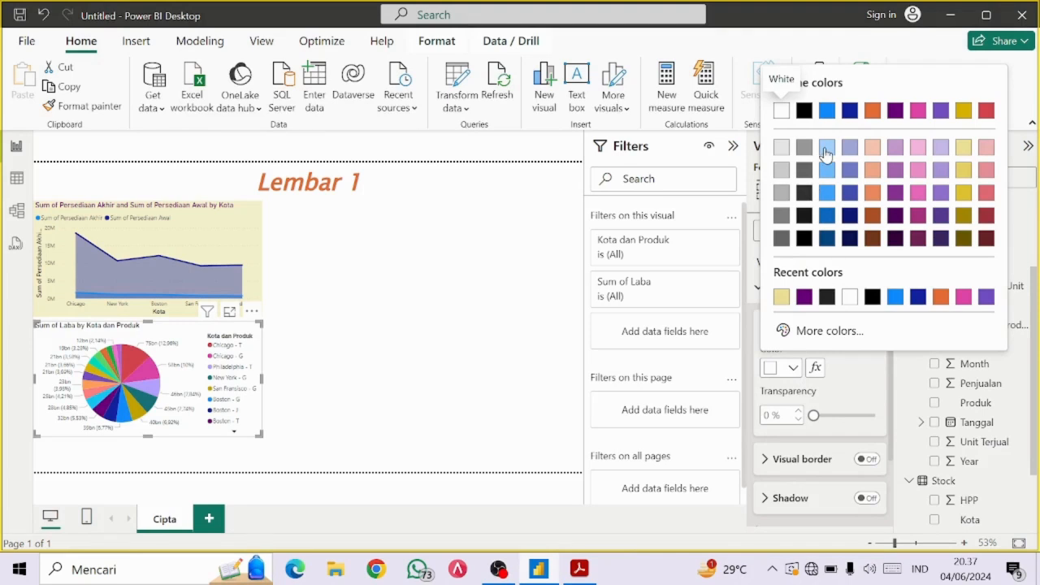
{"action": "left_click", "coordinate": [826, 151]}
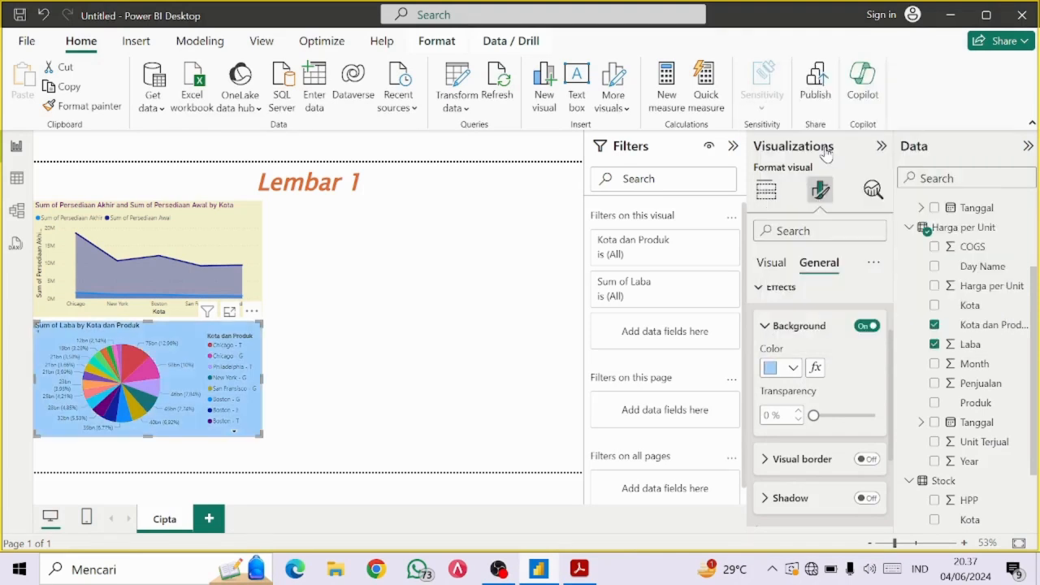
{"action": "left_click", "coordinate": [792, 425]}
{"action": "type", "text": "30"}
{"action": "key", "text": "Return"}
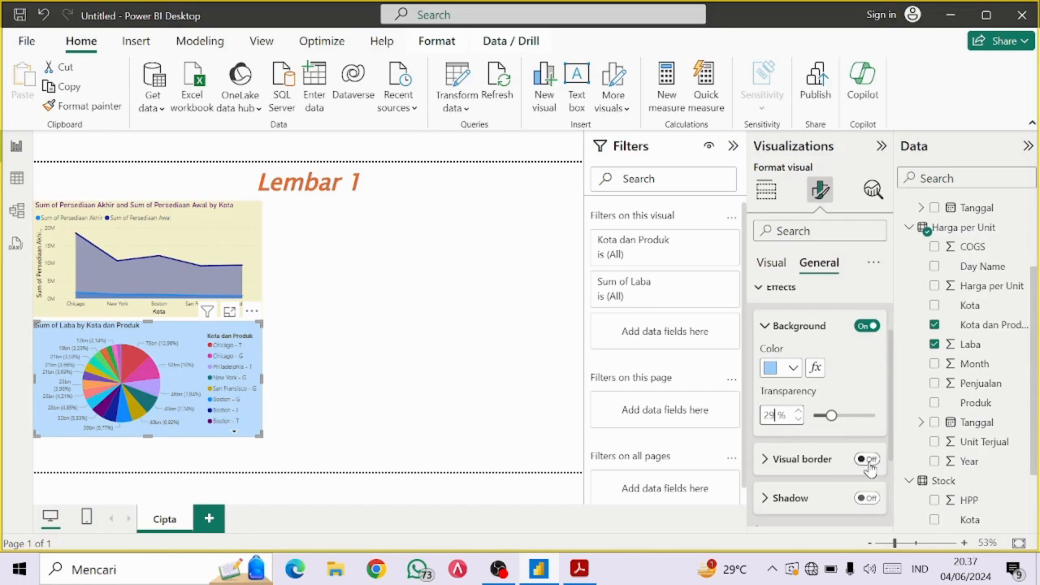
Turn on the visual border and shadow for the pie chart and deselect it
{"action": "left_click", "coordinate": [868, 460]}
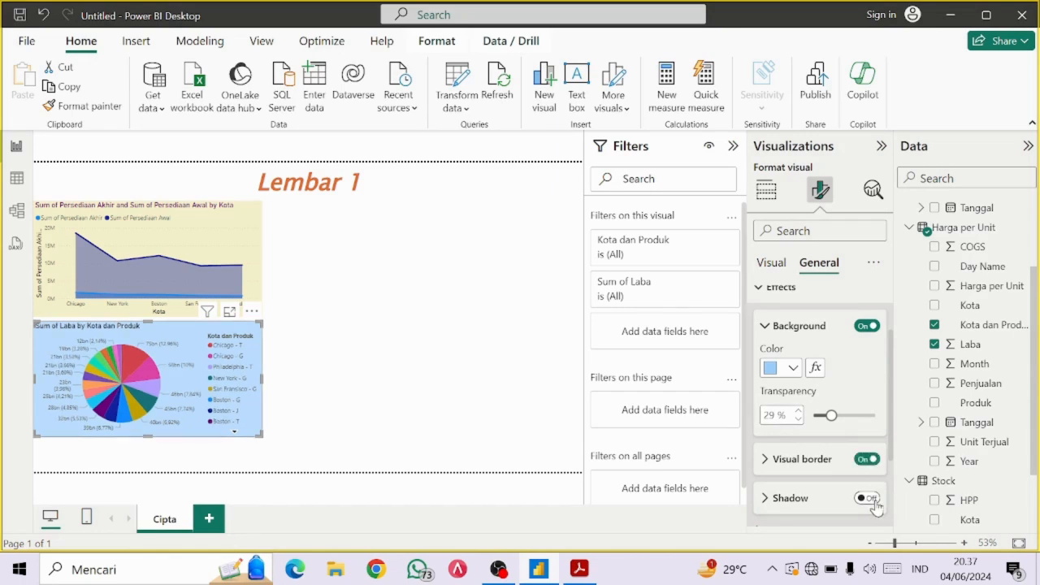
{"action": "left_click", "coordinate": [870, 498]}
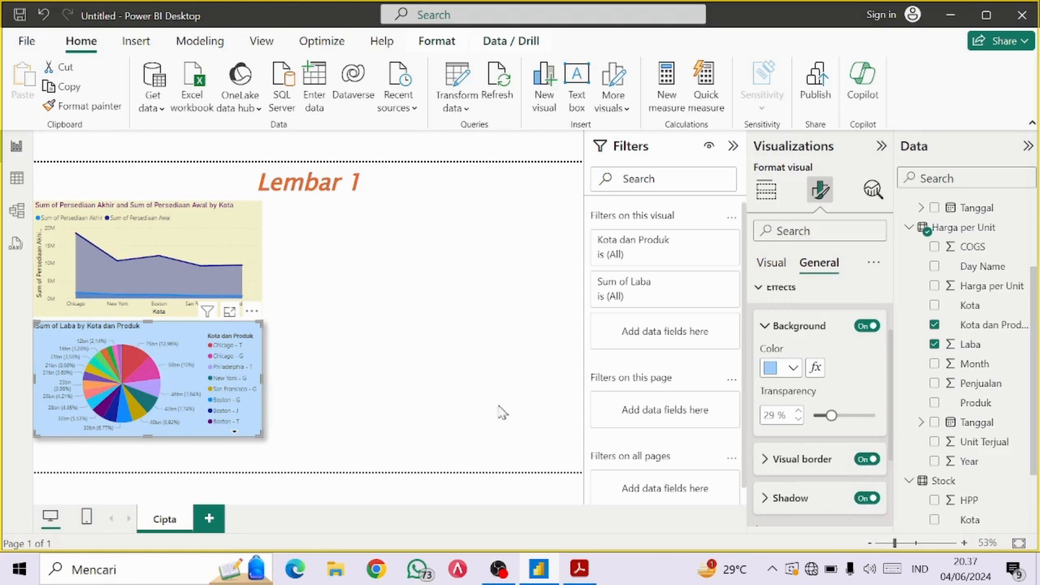
{"action": "left_click", "coordinate": [353, 385]}
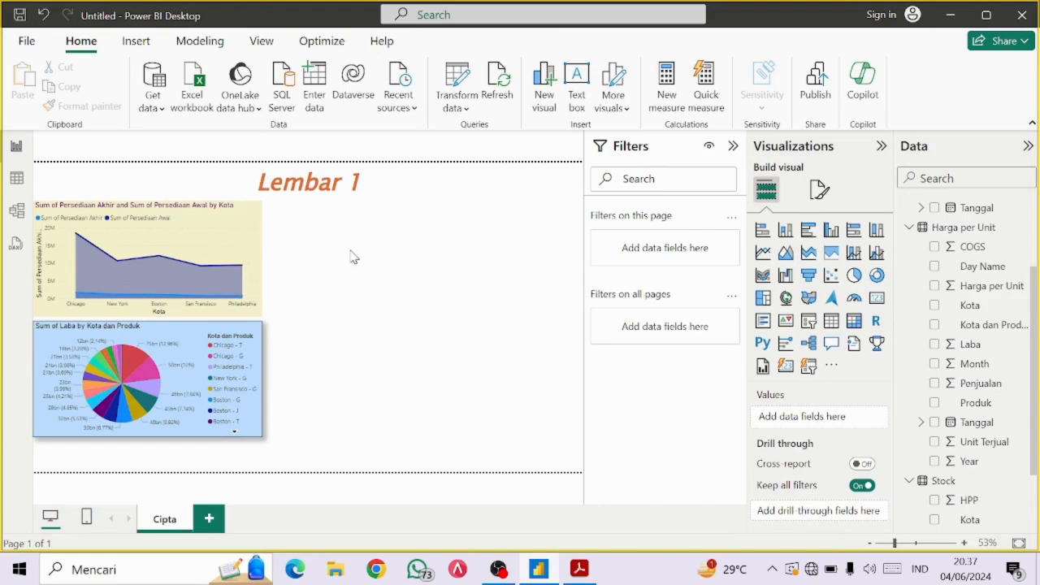
Read the Tree Map requirements in the PDF module, including its fields, legend, data values and border, and return to Power BI
{"action": "key", "text": "alt+Tab"}
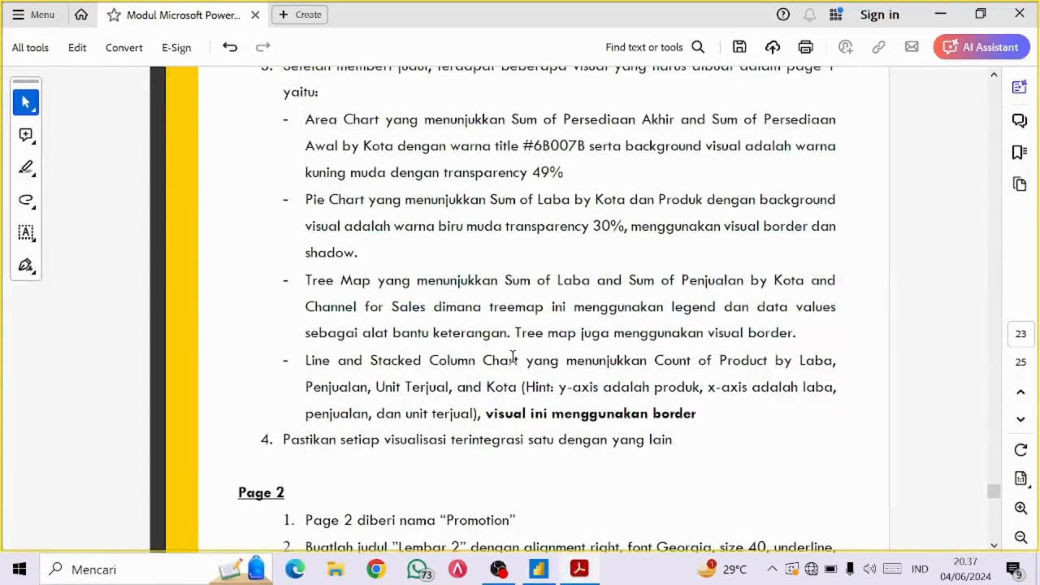
{"action": "scroll", "coordinate": [477, 218], "scroll_direction": "down", "scroll_amount": 1}
{"action": "scroll", "coordinate": [434, 216], "scroll_direction": "up", "scroll_amount": 1}
{"action": "left_click_drag", "start_coordinate": [517, 292], "coordinate": [481, 303]}
{"action": "left_click", "coordinate": [572, 285]}
{"action": "key", "text": "alt+Tab"}
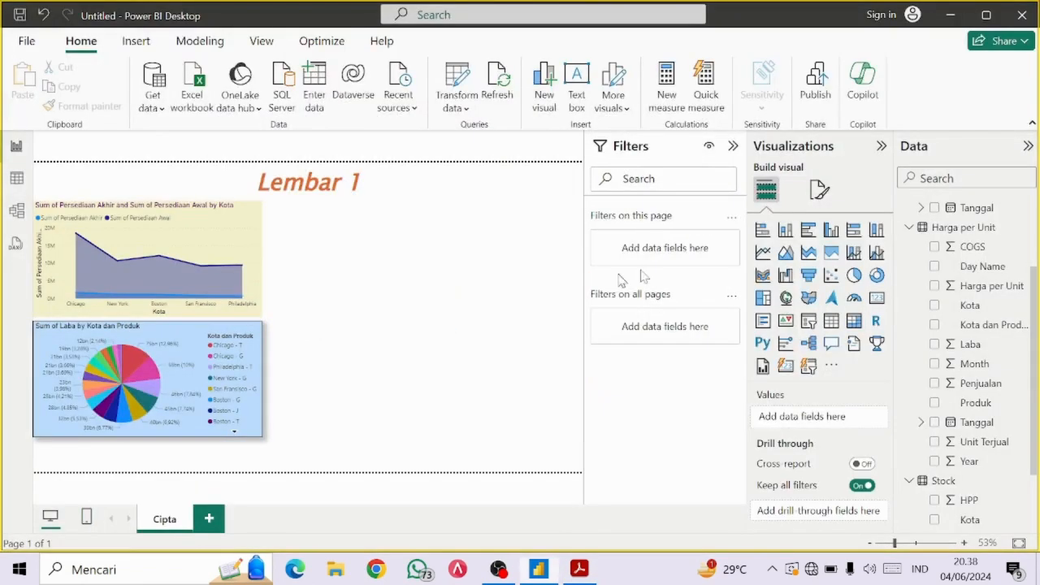
Build a tree map with Kota as category, Channel for Sales as details, Laba as values and Penjualan as tooltips
{"action": "left_click", "coordinate": [762, 300]}
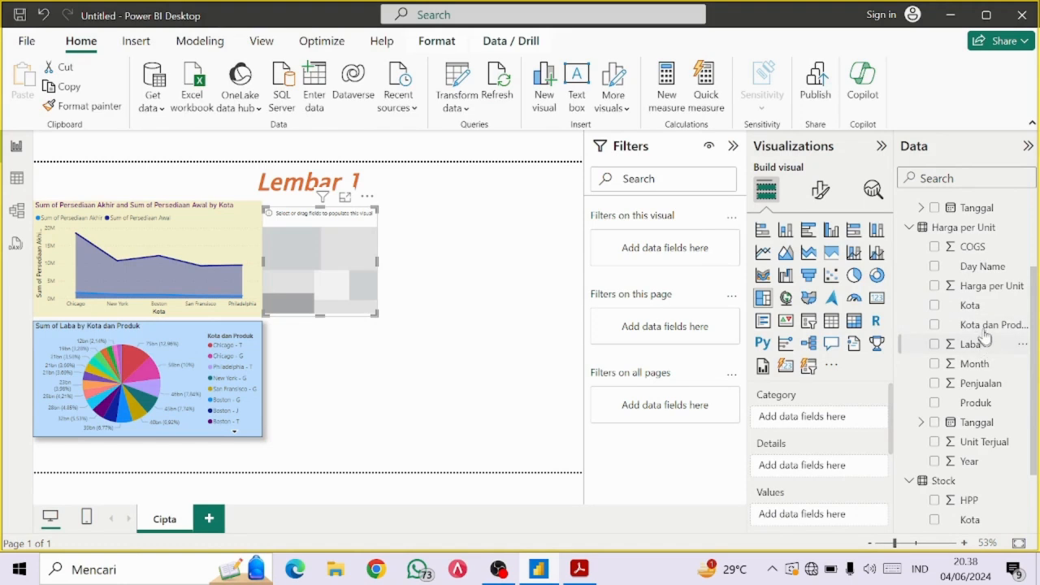
{"action": "left_click_drag", "start_coordinate": [985, 304], "coordinate": [815, 425]}
{"action": "scroll", "coordinate": [942, 350], "scroll_direction": "up", "scroll_amount": 3}
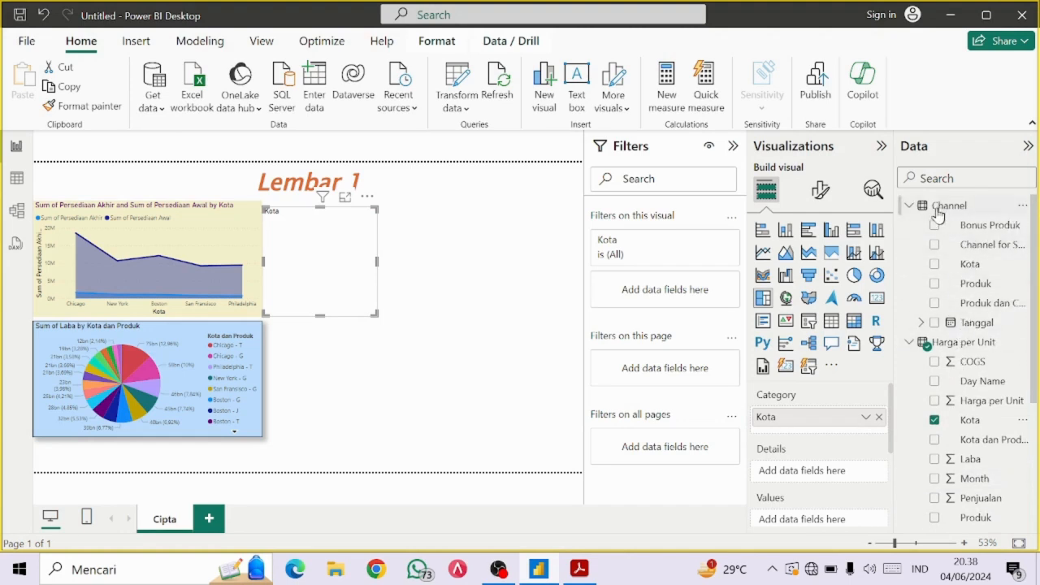
{"action": "left_click_drag", "start_coordinate": [980, 244], "coordinate": [818, 472]}
{"action": "scroll", "coordinate": [983, 439], "scroll_direction": "down", "scroll_amount": 2}
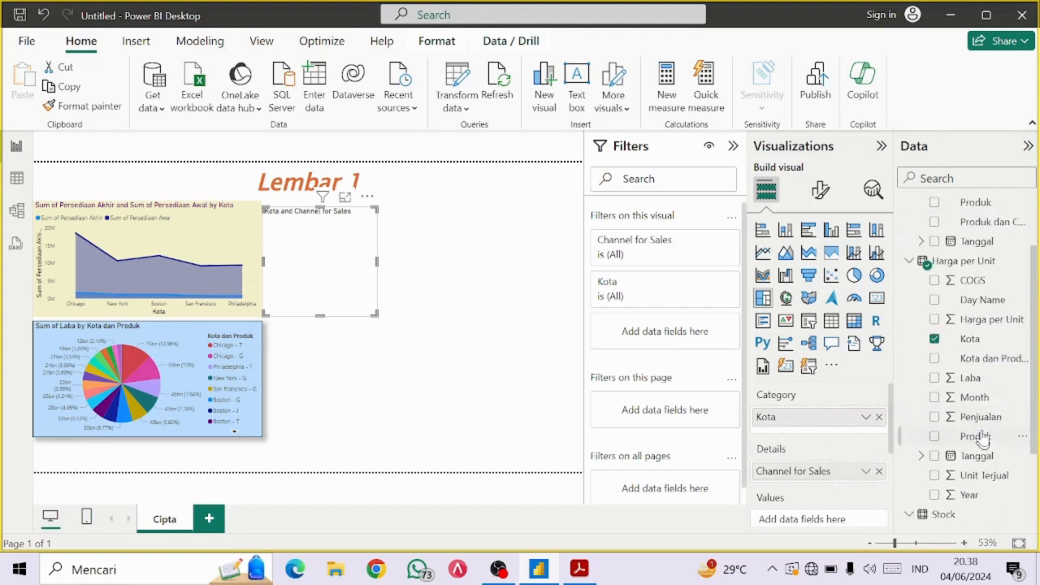
{"action": "left_click_drag", "start_coordinate": [971, 378], "coordinate": [815, 513]}
{"action": "scroll", "coordinate": [833, 469], "scroll_direction": "down", "scroll_amount": 2}
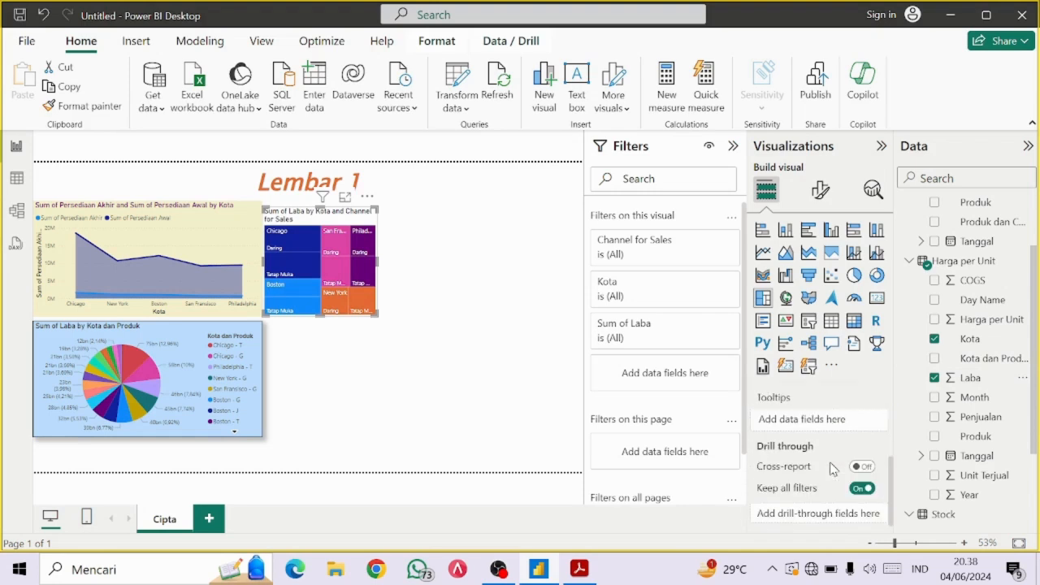
{"action": "left_click_drag", "start_coordinate": [969, 417], "coordinate": [814, 455]}
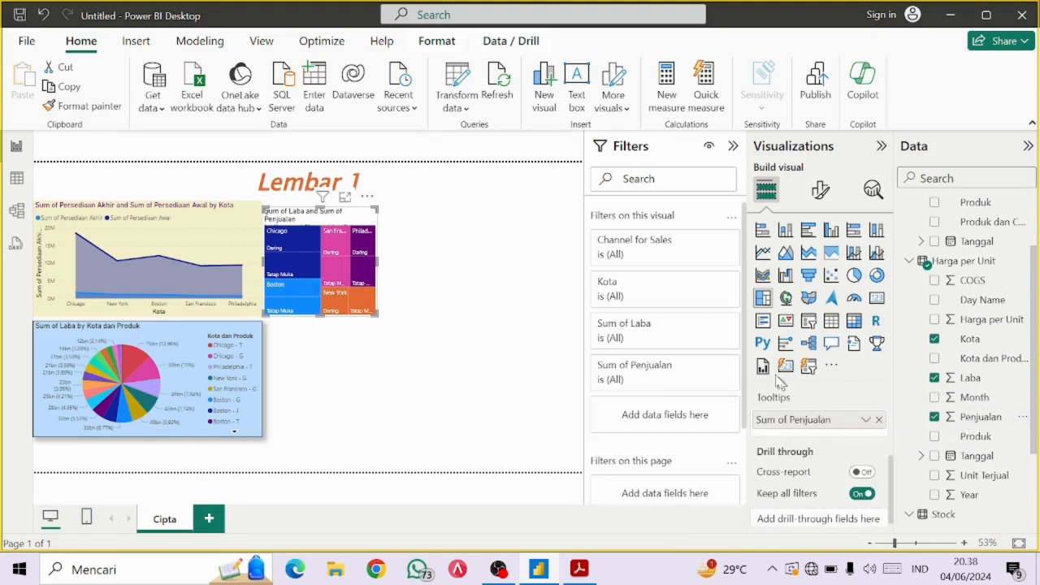
Enlarge the tree map and place it beside the area chart, matching that chart's height
{"action": "left_click_drag", "start_coordinate": [378, 314], "coordinate": [516, 316]}
{"action": "left_click_drag", "start_coordinate": [491, 213], "coordinate": [517, 207]}
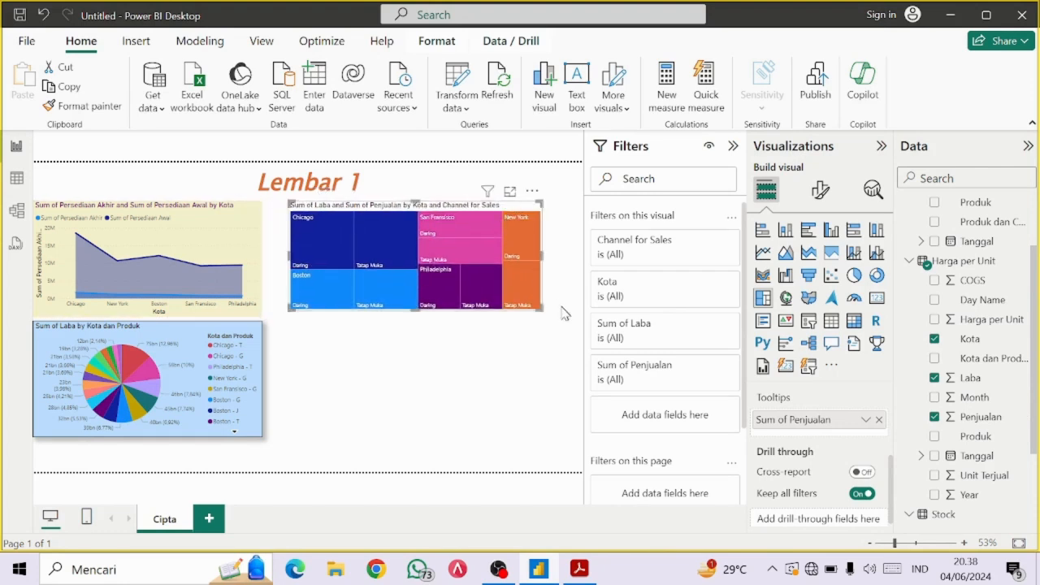
{"action": "left_click_drag", "start_coordinate": [539, 310], "coordinate": [552, 316]}
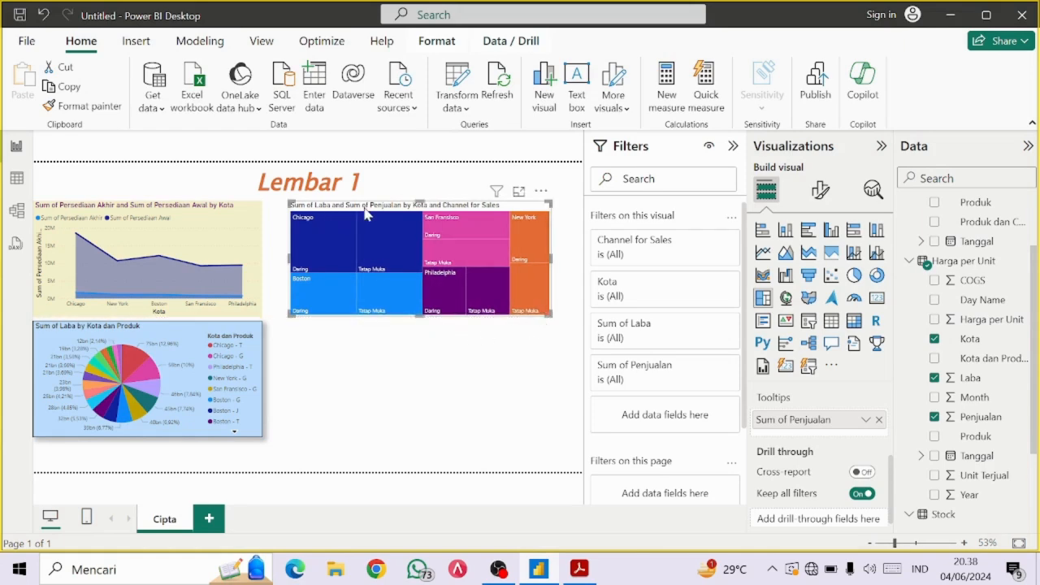
Recheck the Tree Map requirements in the PDF module, and turn on the tree map's legend and data labels in Power BI
{"action": "key", "text": "alt+Tab"}
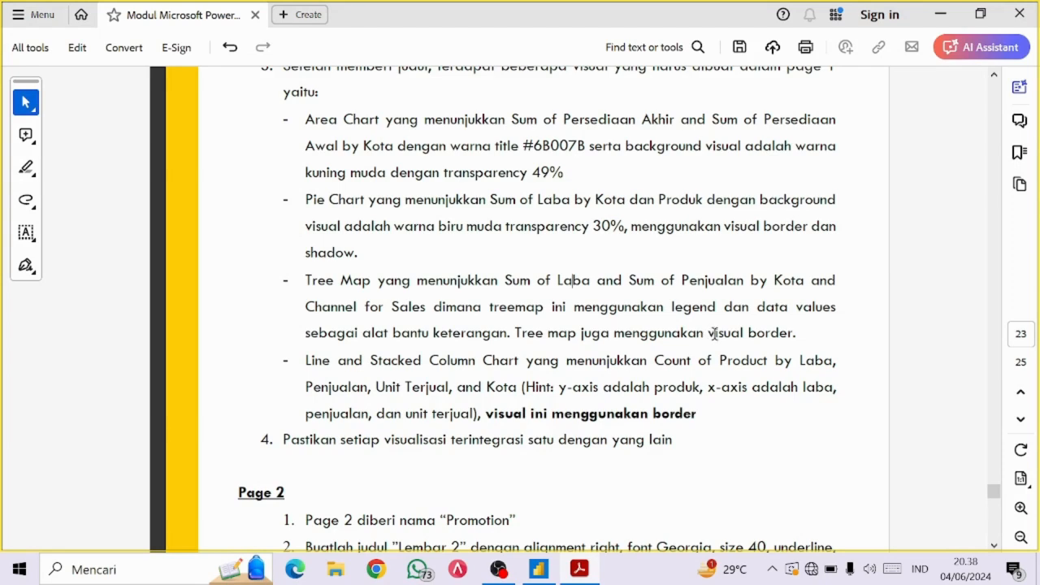
{"action": "left_click_drag", "start_coordinate": [714, 334], "coordinate": [803, 341]}
{"action": "key", "text": "alt+Tab"}
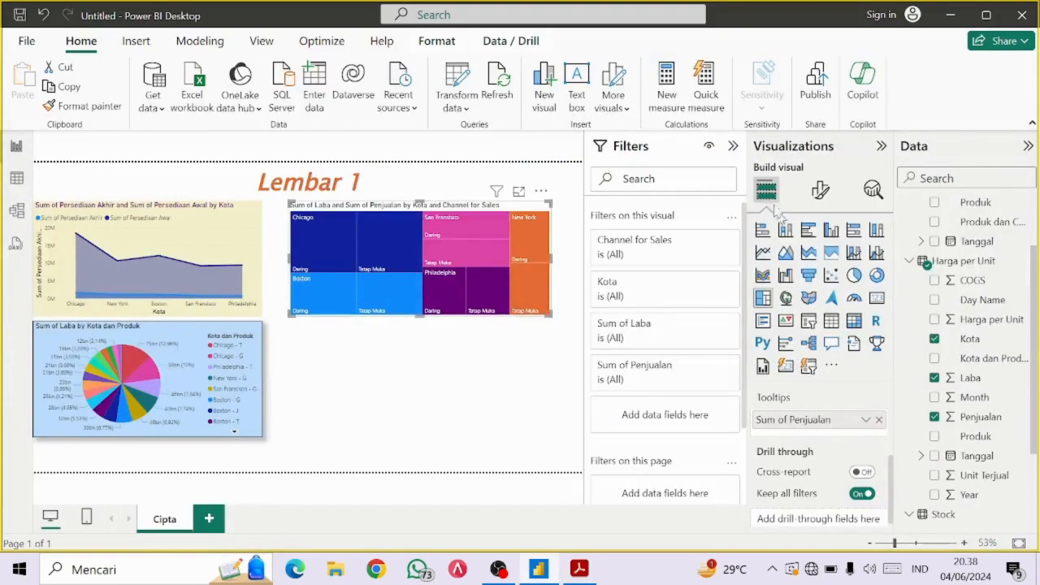
{"action": "left_click", "coordinate": [823, 192]}
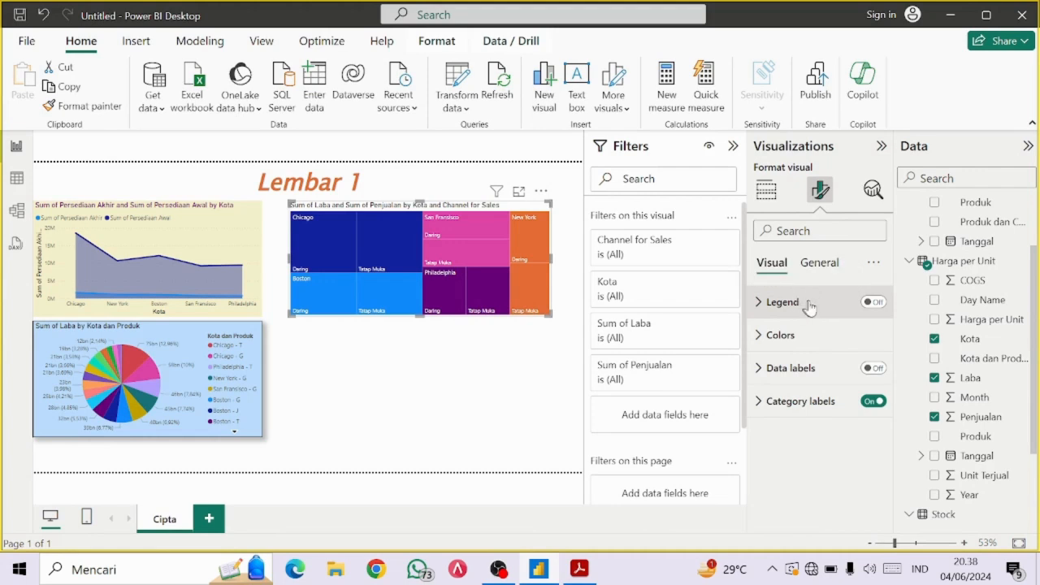
{"action": "left_click", "coordinate": [871, 303]}
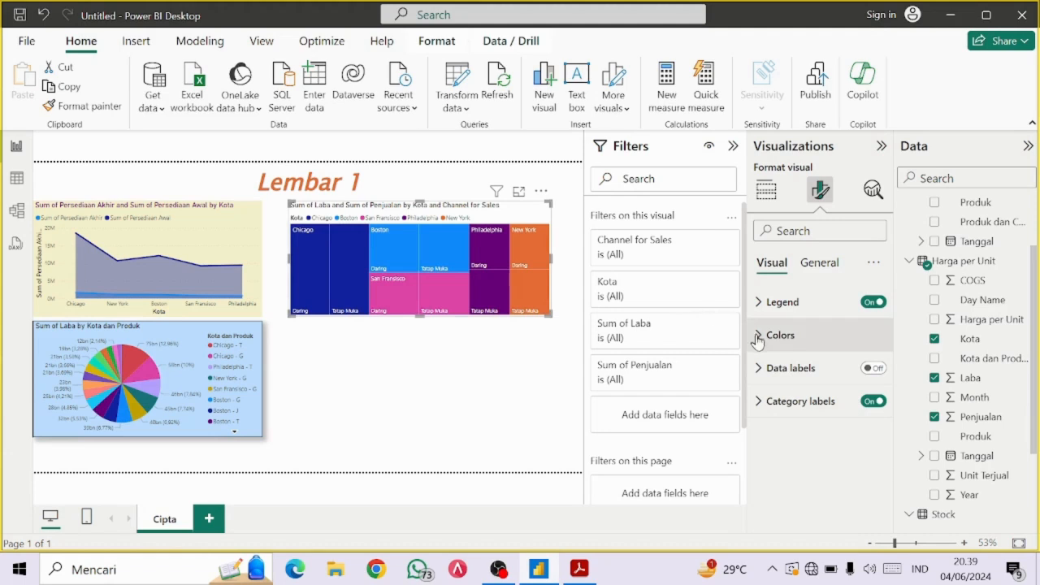
{"action": "left_click", "coordinate": [877, 370]}
{"action": "left_click", "coordinate": [760, 369]}
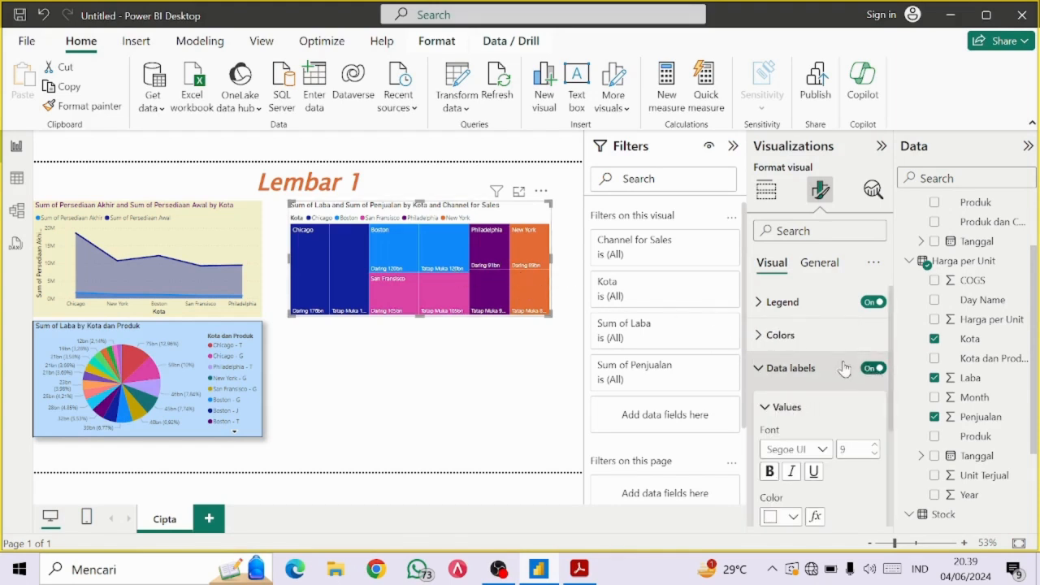
Turn on the visual border for the tree map and deselect it
{"action": "left_click", "coordinate": [821, 265]}
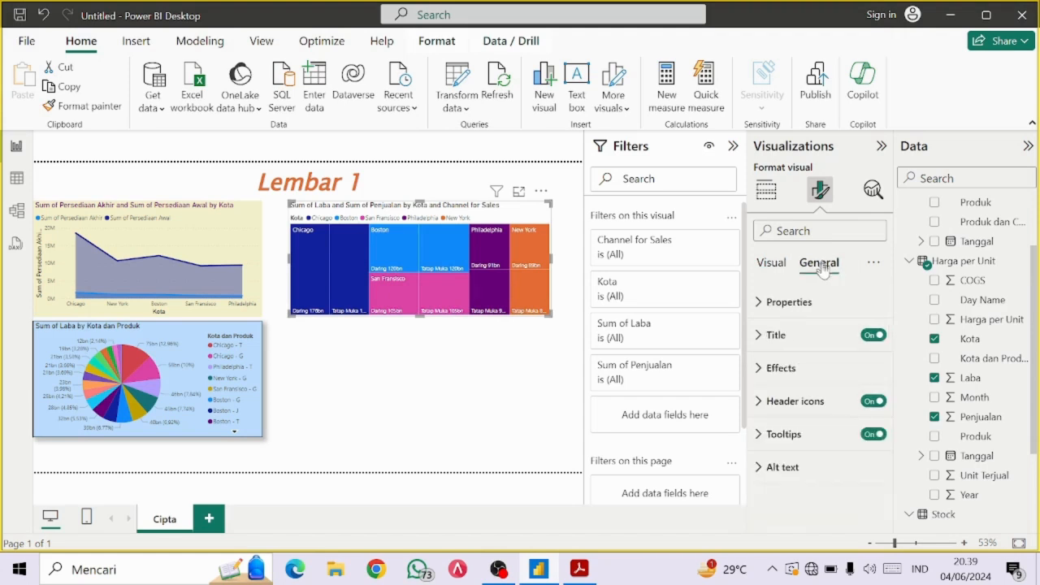
{"action": "left_click", "coordinate": [764, 368]}
{"action": "scroll", "coordinate": [849, 417], "scroll_direction": "down", "scroll_amount": 1}
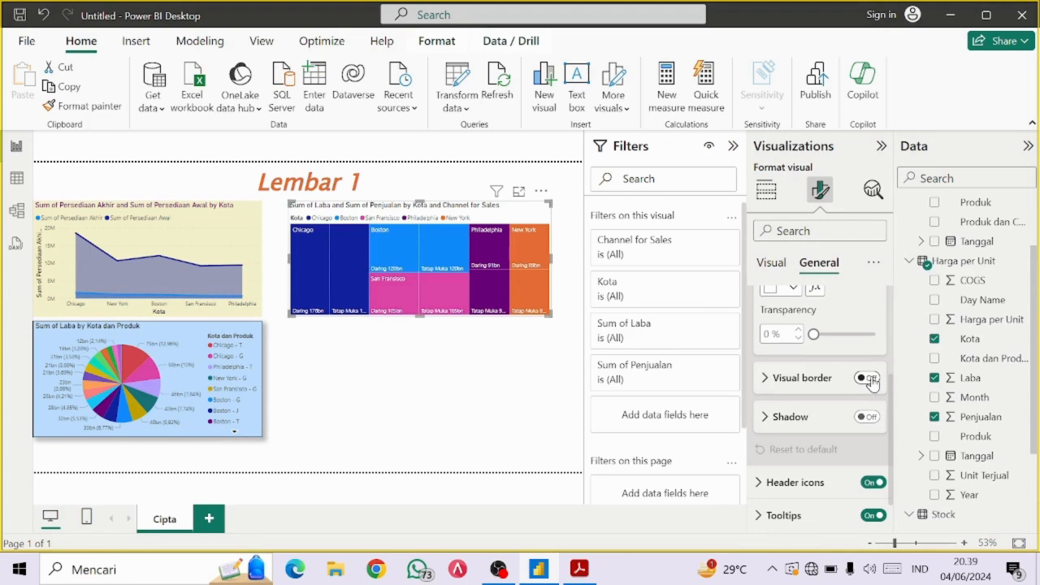
{"action": "left_click", "coordinate": [868, 379]}
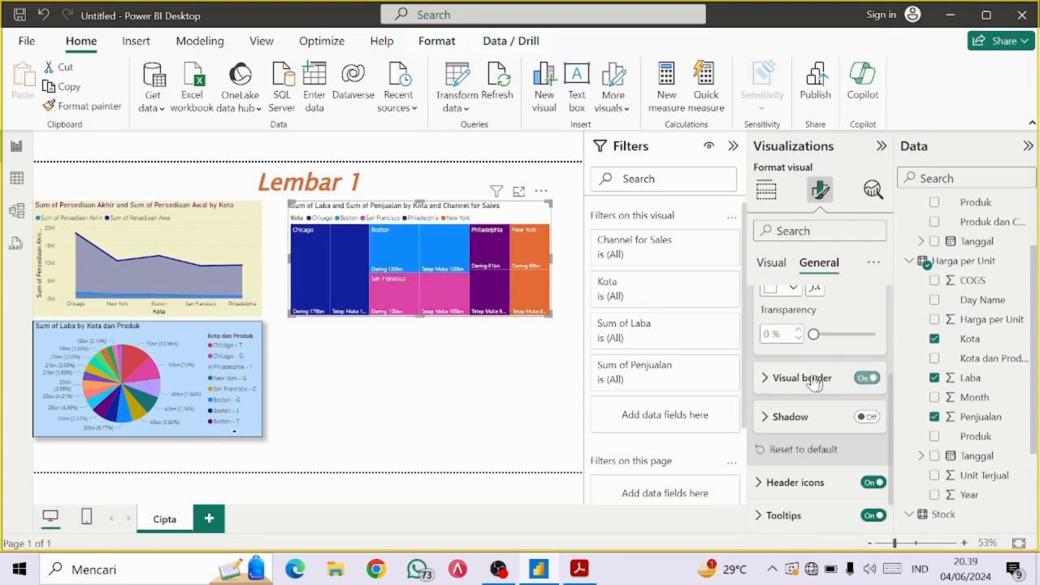
{"action": "left_click", "coordinate": [555, 370]}
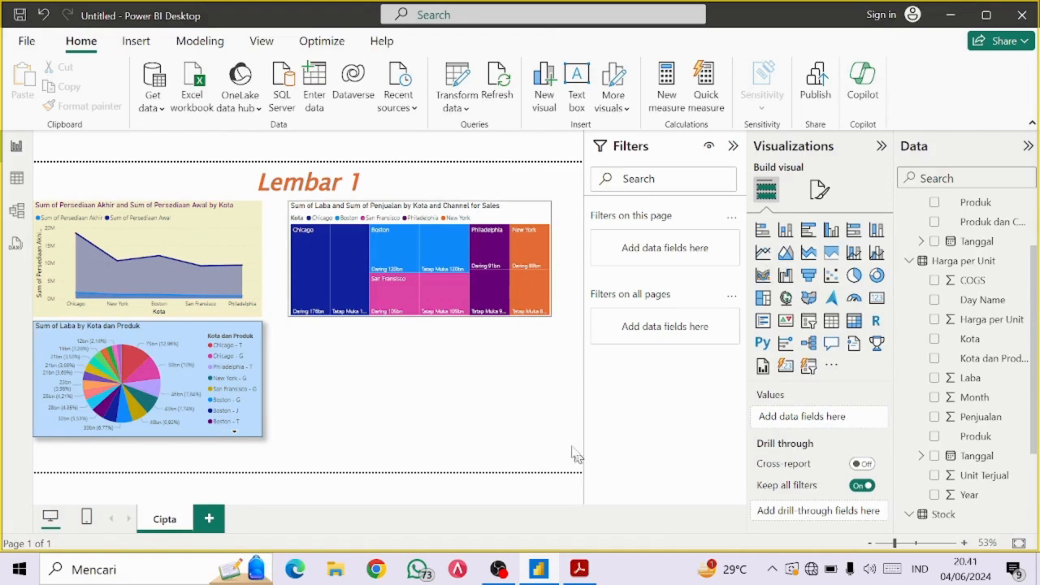
Read the Line and Stacked Column Chart requirements in the PDF module, including its axis hint, and return to Power BI
{"action": "key", "text": "alt+Tab"}
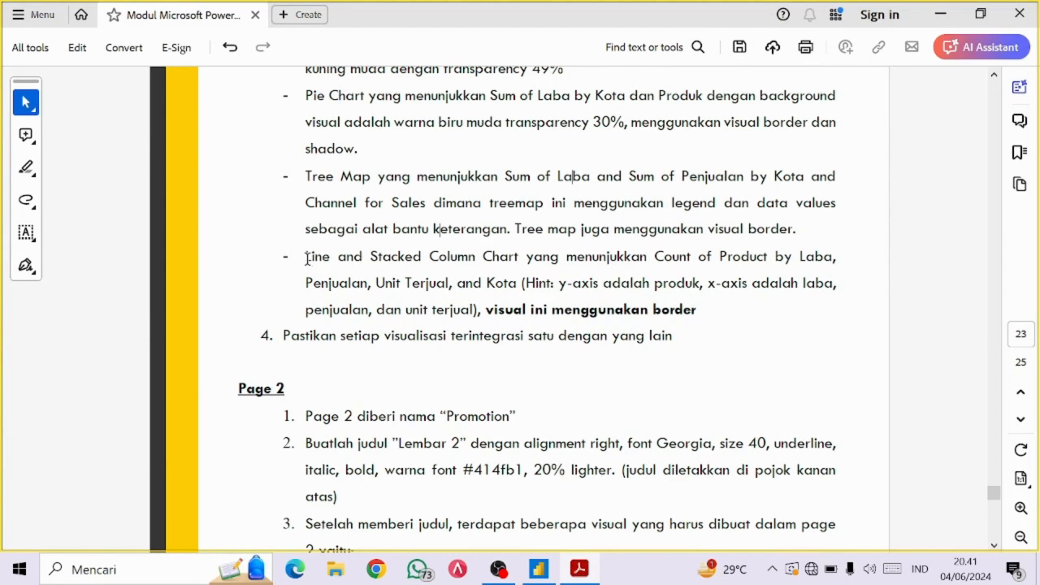
{"action": "left_click_drag", "start_coordinate": [306, 258], "coordinate": [491, 256]}
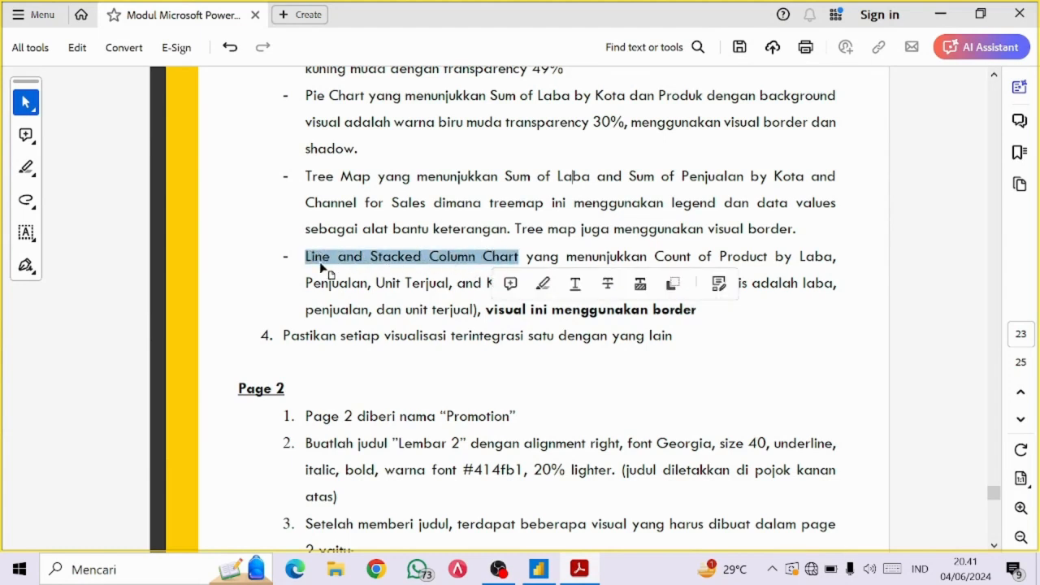
{"action": "left_click", "coordinate": [697, 236]}
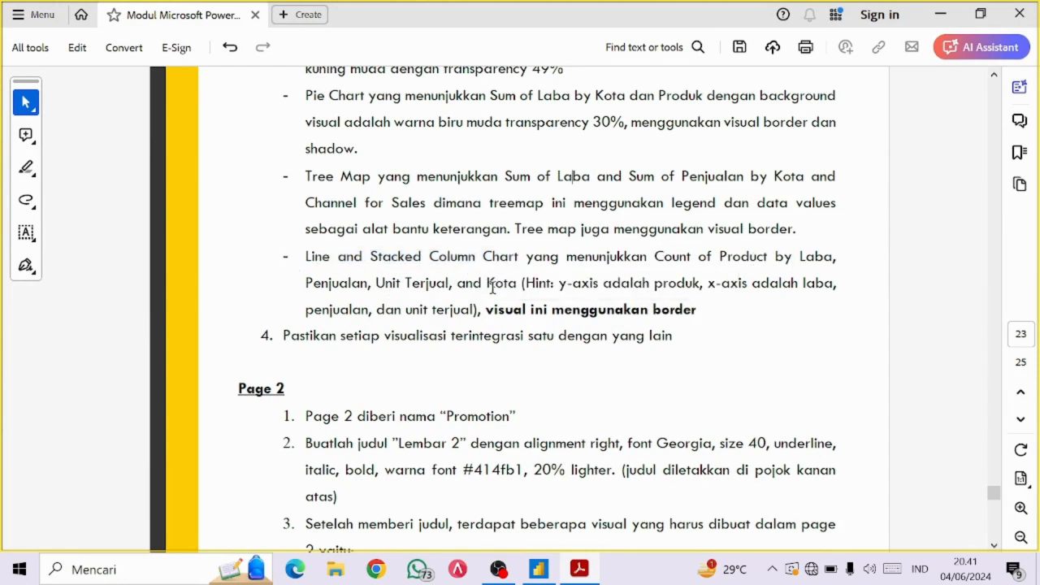
{"action": "left_click_drag", "start_coordinate": [539, 286], "coordinate": [460, 310]}
{"action": "left_click", "coordinate": [565, 318]}
{"action": "key", "text": "alt+Tab"}
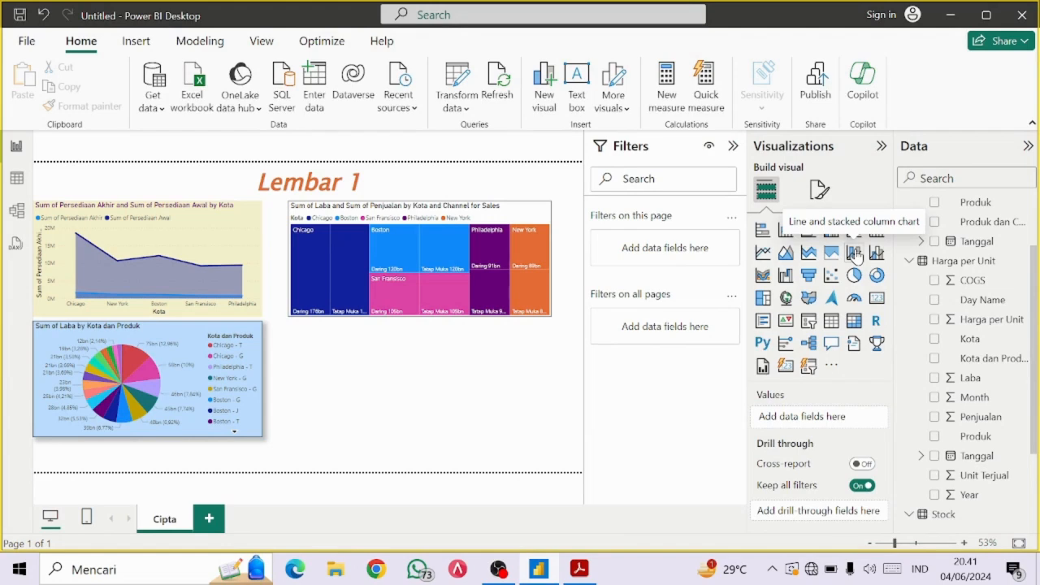
Build a line and stacked column chart with Laba, Penjualan and Unit Terjual on the x-axis and Produk on the column y-axis
{"action": "left_click", "coordinate": [854, 253]}
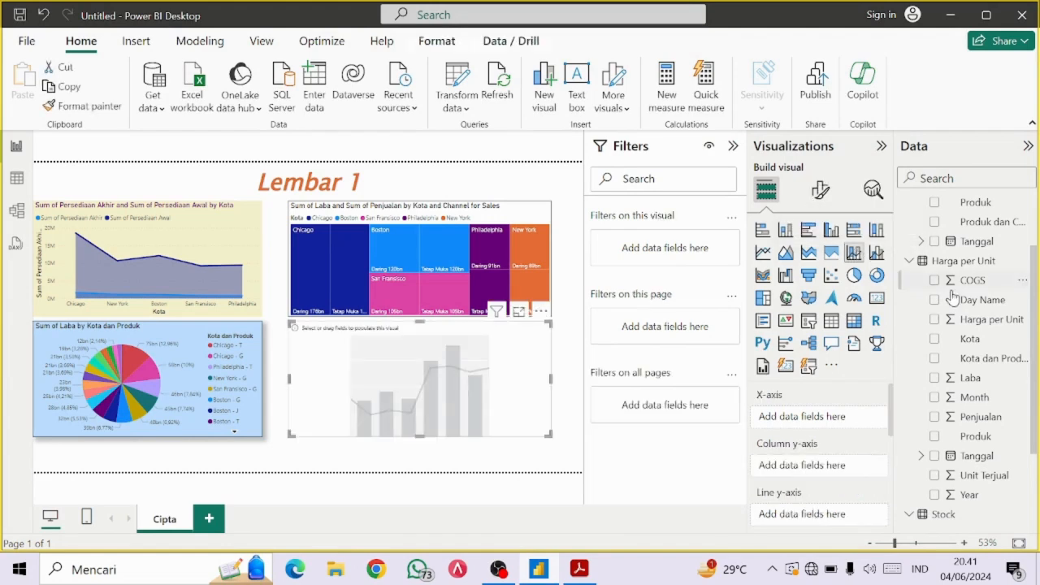
{"action": "left_click_drag", "start_coordinate": [971, 377], "coordinate": [831, 417]}
{"action": "left_click_drag", "start_coordinate": [981, 417], "coordinate": [842, 432]}
{"action": "left_click_drag", "start_coordinate": [984, 475], "coordinate": [865, 445]}
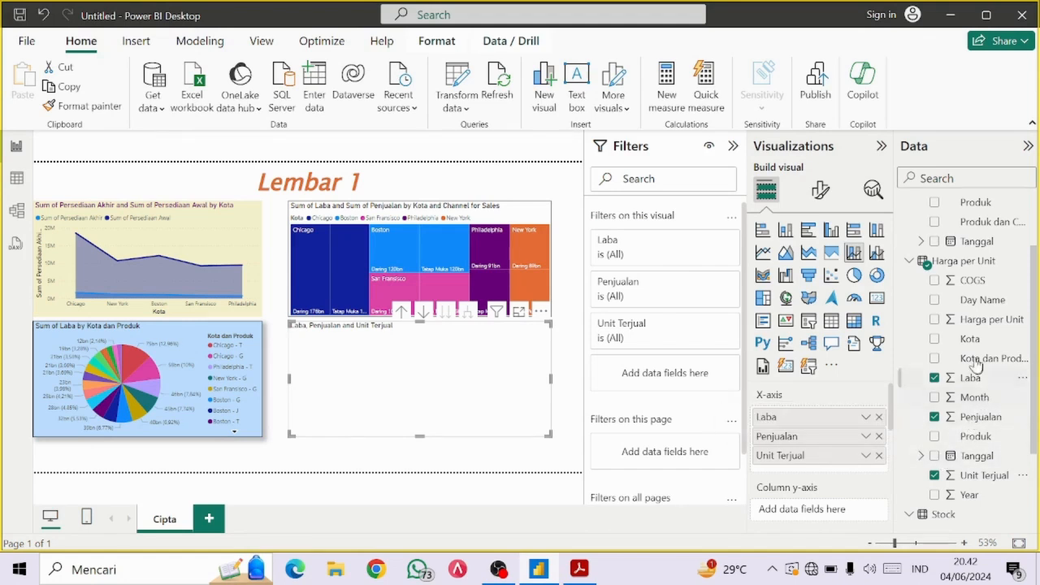
{"action": "left_click_drag", "start_coordinate": [975, 437], "coordinate": [823, 513]}
{"action": "scroll", "coordinate": [820, 472], "scroll_direction": "down", "scroll_amount": 2}
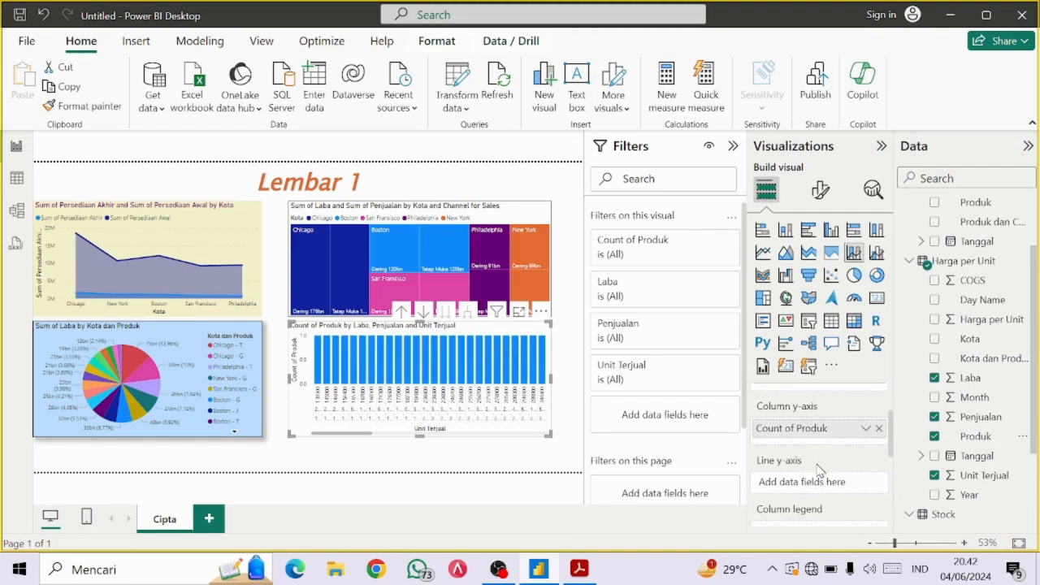
Split the column chart into small multiples by Kota and compare it with the requirements in the PDF module
{"action": "scroll", "coordinate": [820, 470], "scroll_direction": "down", "scroll_amount": 2}
{"action": "scroll", "coordinate": [819, 470], "scroll_direction": "up", "scroll_amount": 2}
{"action": "scroll", "coordinate": [819, 470], "scroll_direction": "down", "scroll_amount": 2}
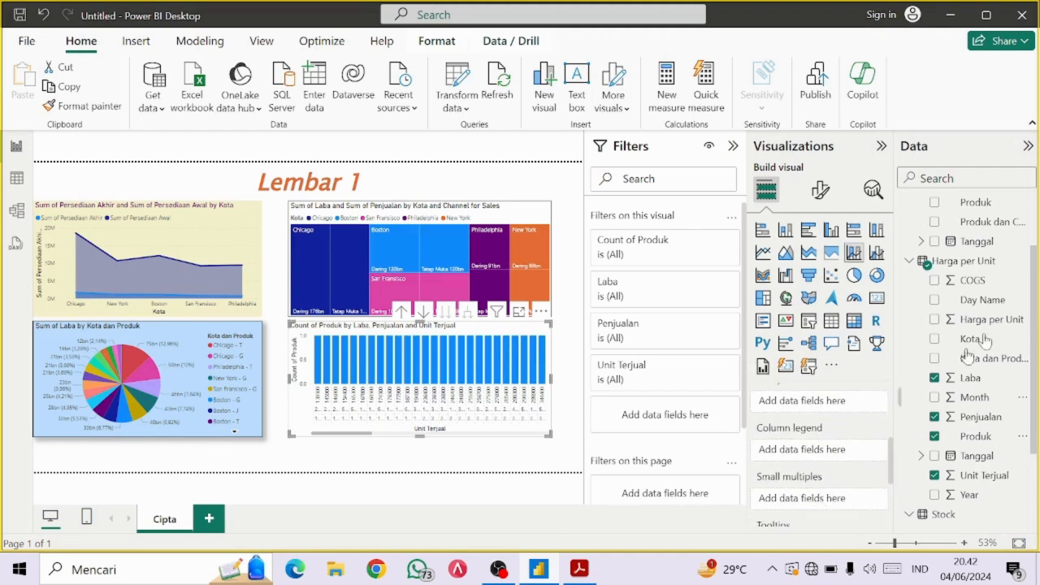
{"action": "left_click_drag", "start_coordinate": [985, 340], "coordinate": [827, 502]}
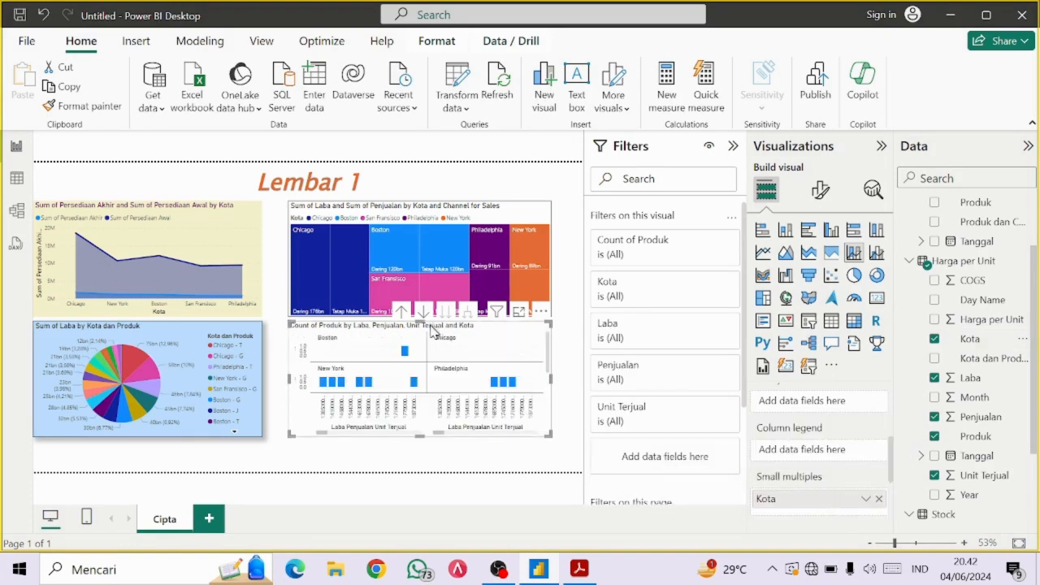
{"action": "key", "text": "alt+Tab"}
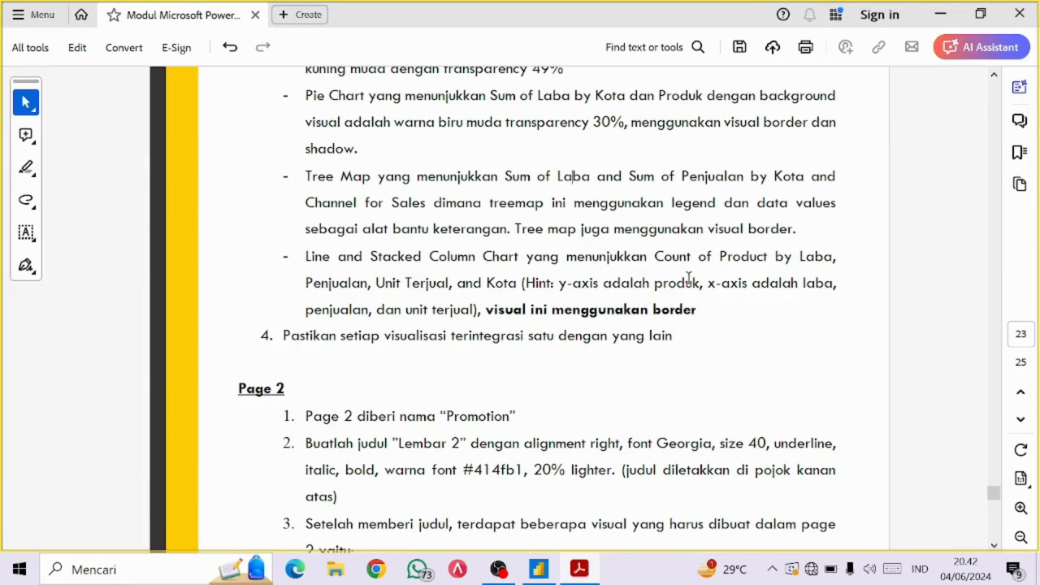
{"action": "key", "text": "alt+Tab"}
{"action": "key", "text": "alt+Tab"}
{"action": "key", "text": "alt+Tab"}
{"action": "key", "text": "alt+Tab"}
{"action": "key", "text": "alt+Tab"}
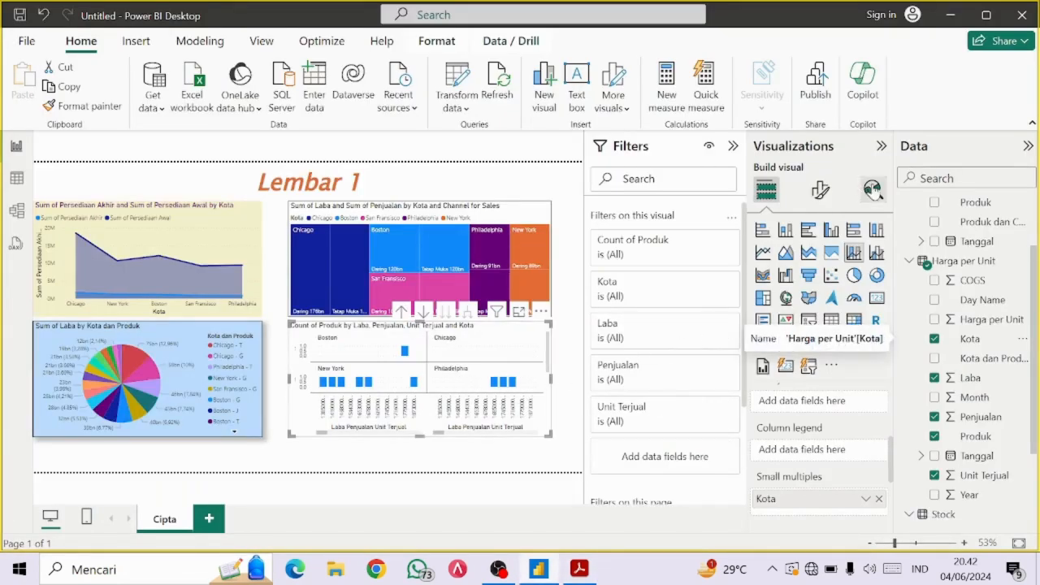
Turn on the visual border for the line and stacked column chart and deselect it
{"action": "left_click", "coordinate": [835, 190]}
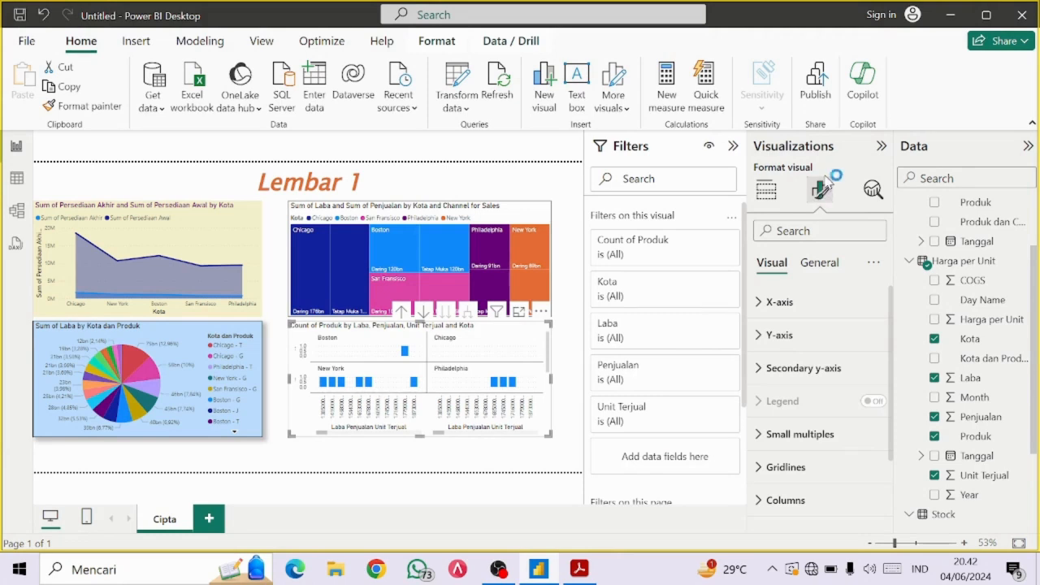
{"action": "left_click", "coordinate": [815, 271]}
{"action": "left_click", "coordinate": [767, 367]}
{"action": "scroll", "coordinate": [764, 370], "scroll_direction": "down", "scroll_amount": 1}
{"action": "scroll", "coordinate": [764, 370], "scroll_direction": "down", "scroll_amount": 1}
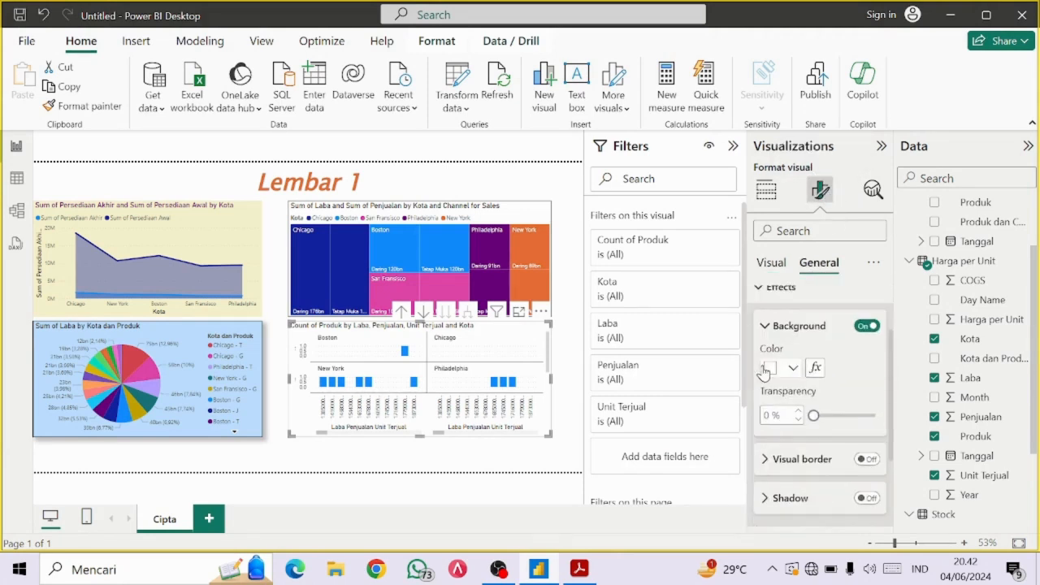
{"action": "left_click", "coordinate": [867, 460]}
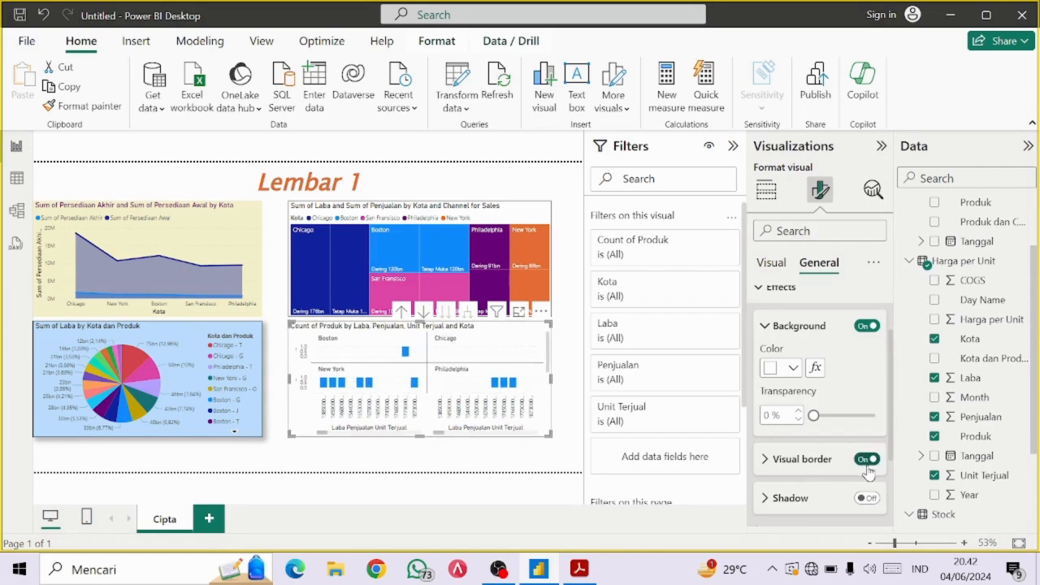
{"action": "left_click", "coordinate": [523, 461]}
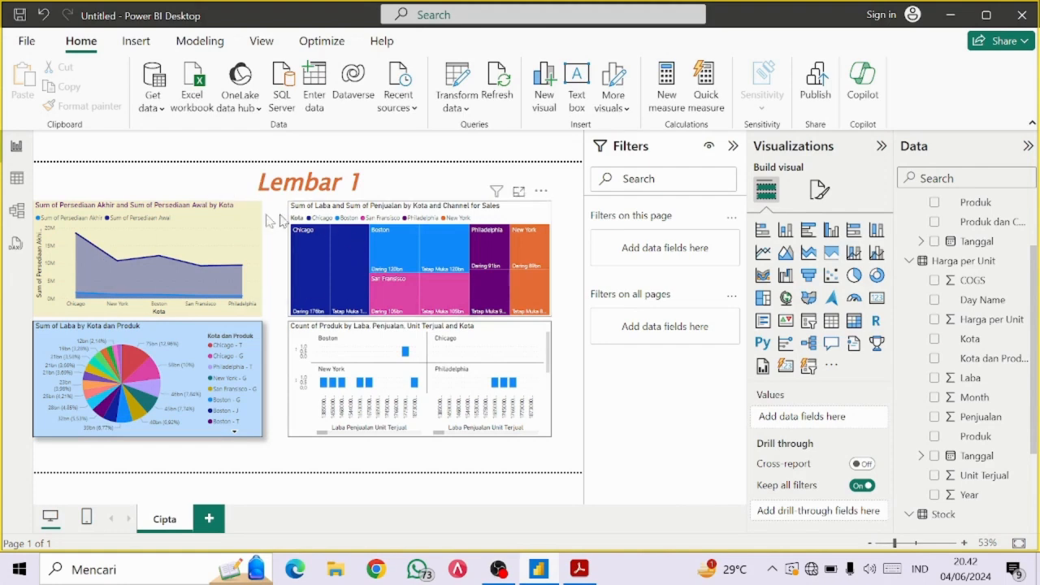
Add a new report page and name it Promotion, copying the name from the Page 2 instructions in the PDF module
{"action": "left_click", "coordinate": [210, 521]}
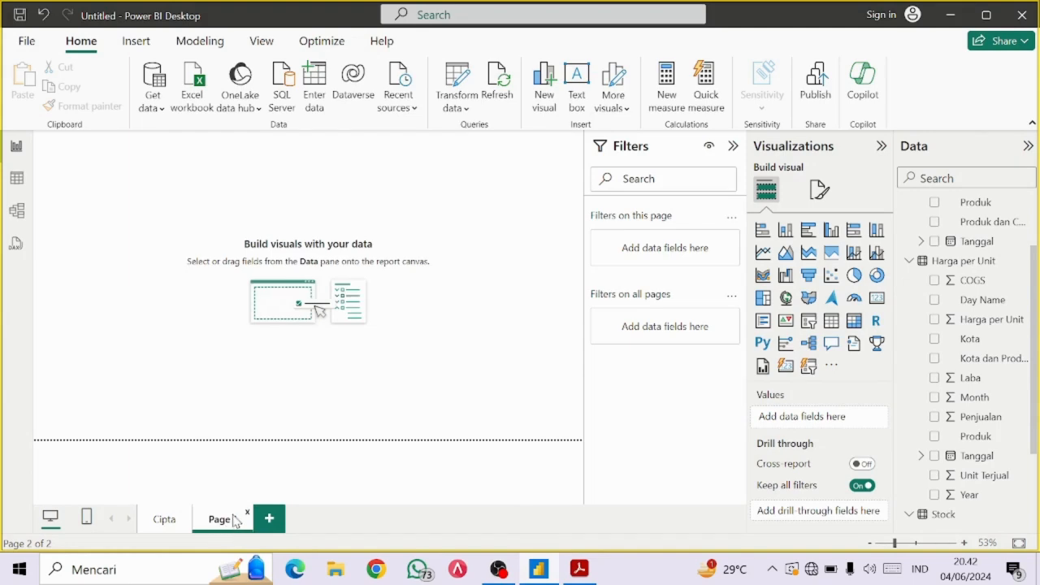
{"action": "key", "text": "alt+Tab"}
{"action": "scroll", "coordinate": [268, 439], "scroll_direction": "down", "scroll_amount": 5}
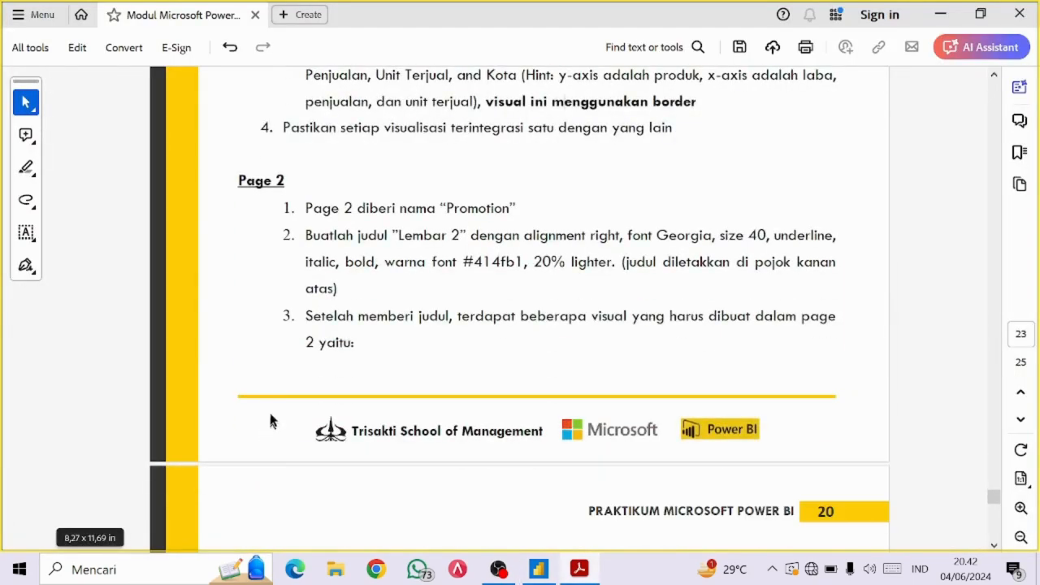
{"action": "double_click", "coordinate": [479, 212]}
{"action": "key", "text": "ctrl+c"}
{"action": "key", "text": "alt+Tab"}
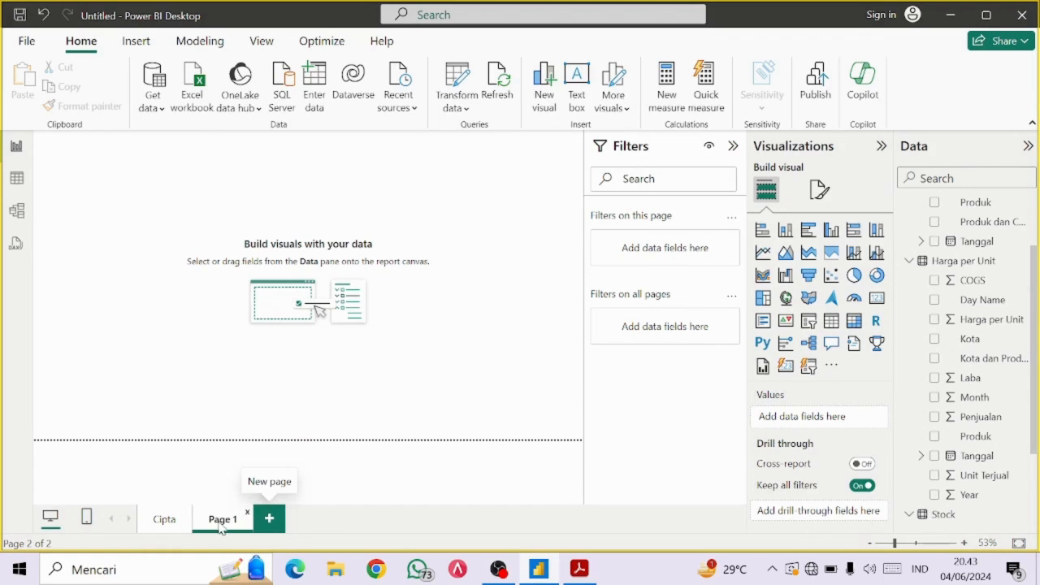
{"action": "double_click", "coordinate": [222, 520]}
{"action": "key", "text": "ctrl+v"}
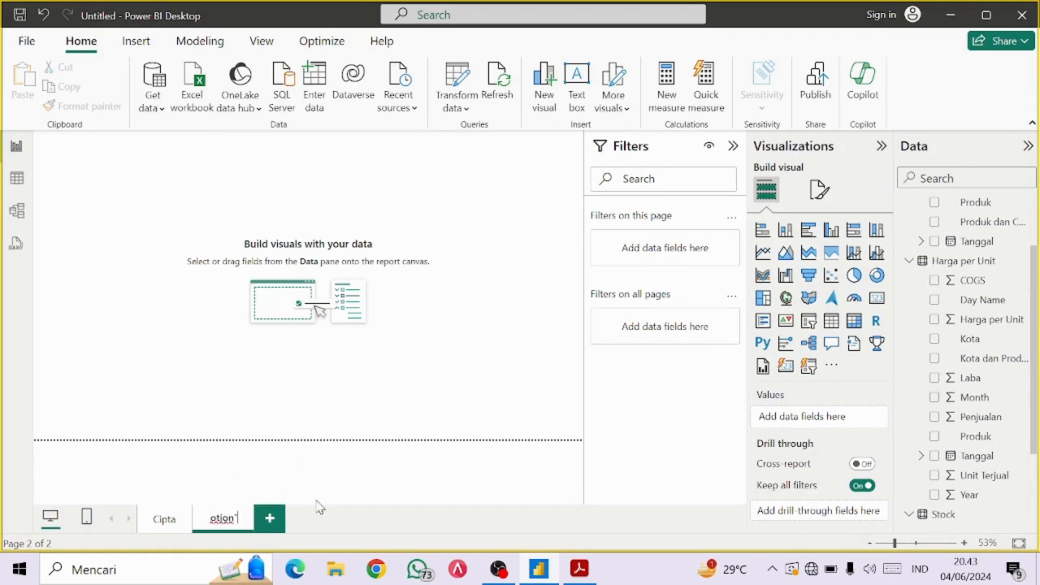
{"action": "left_click", "coordinate": [274, 360]}
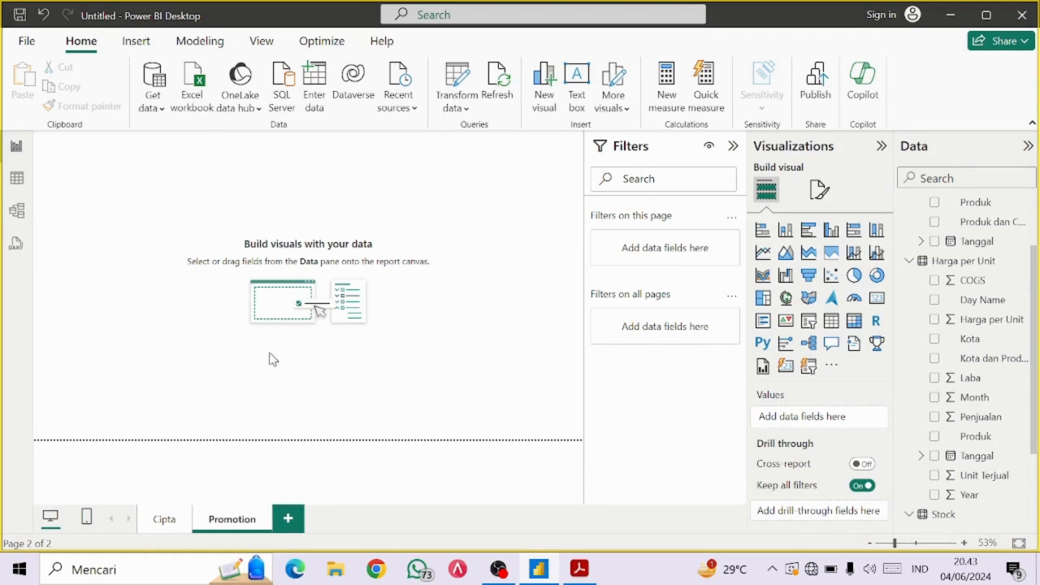
Set the vertical alignment of the Promotion page's canvas to Middle
{"action": "left_click", "coordinate": [821, 191]}
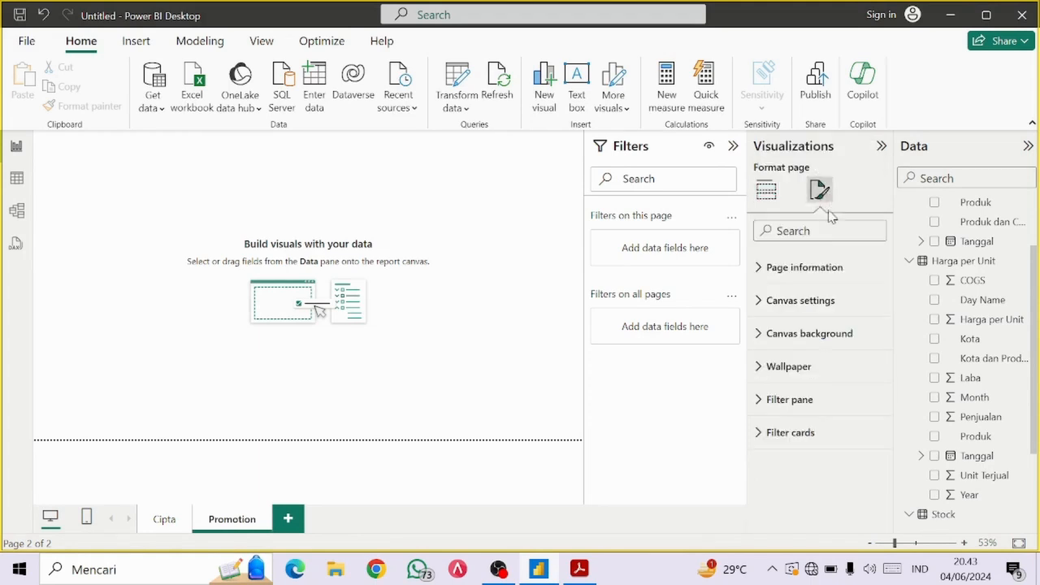
{"action": "left_click", "coordinate": [792, 307]}
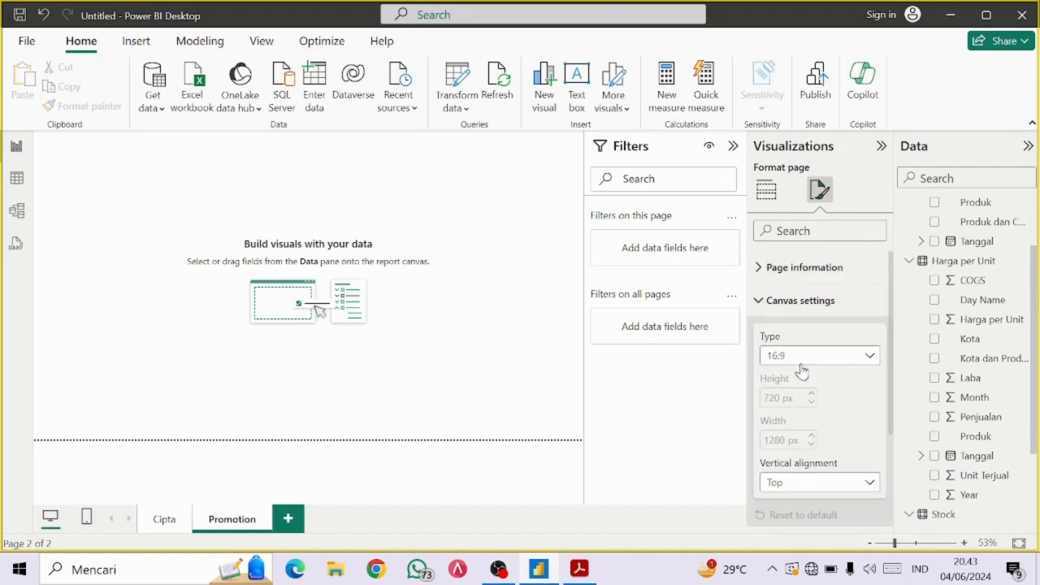
{"action": "left_click", "coordinate": [837, 487]}
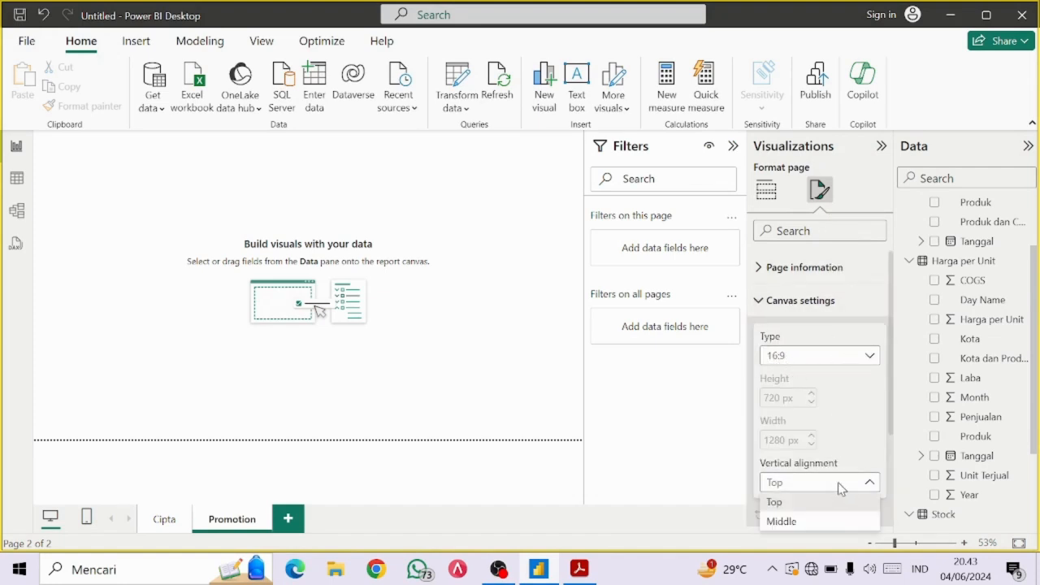
{"action": "left_click", "coordinate": [838, 524]}
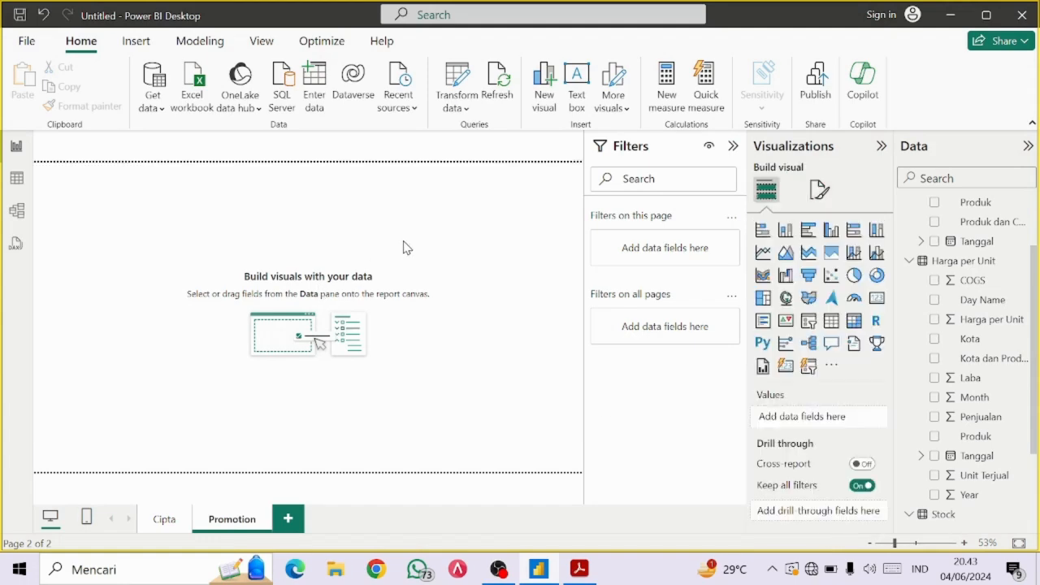
Read the page 2 title requirements in the PDF module, select the font color code #414fb1, and return to Power BI
{"action": "key", "text": "alt+Tab"}
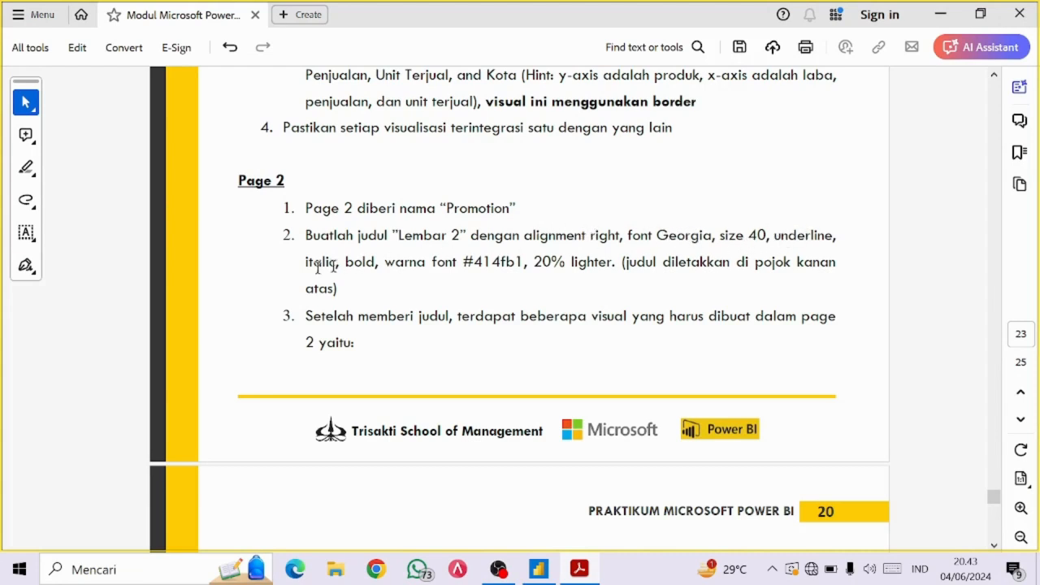
{"action": "left_click_drag", "start_coordinate": [465, 260], "coordinate": [523, 259]}
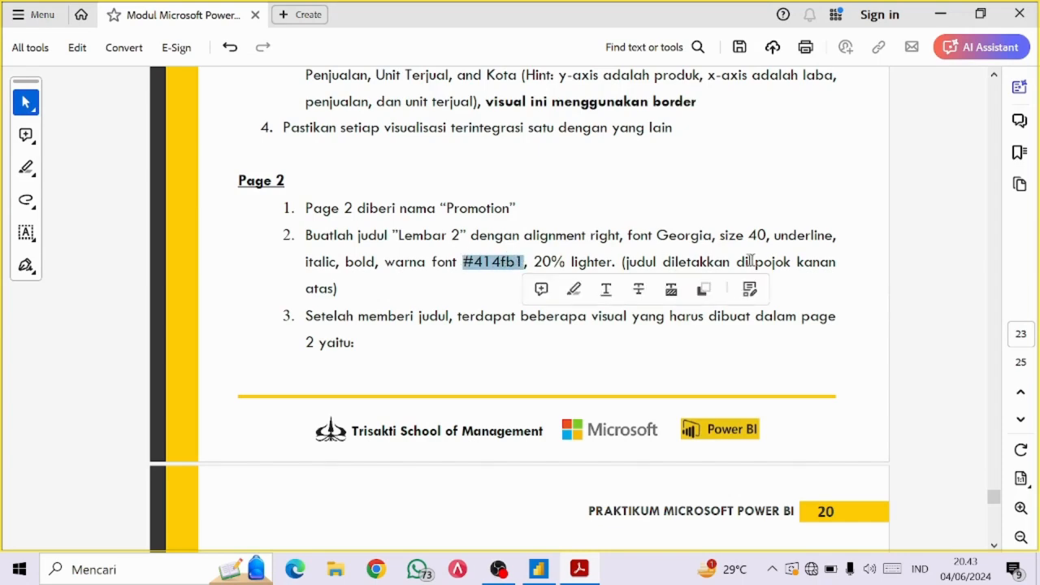
{"action": "key", "text": "alt+Tab"}
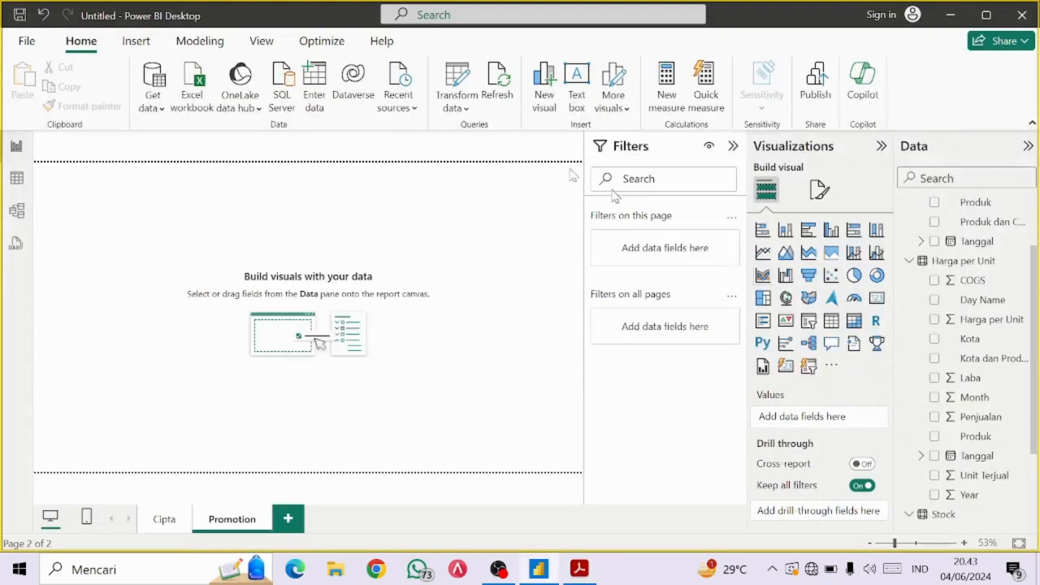
Insert a text box on the Promotion page with the font Georgia at size 40
{"action": "left_click", "coordinate": [587, 84]}
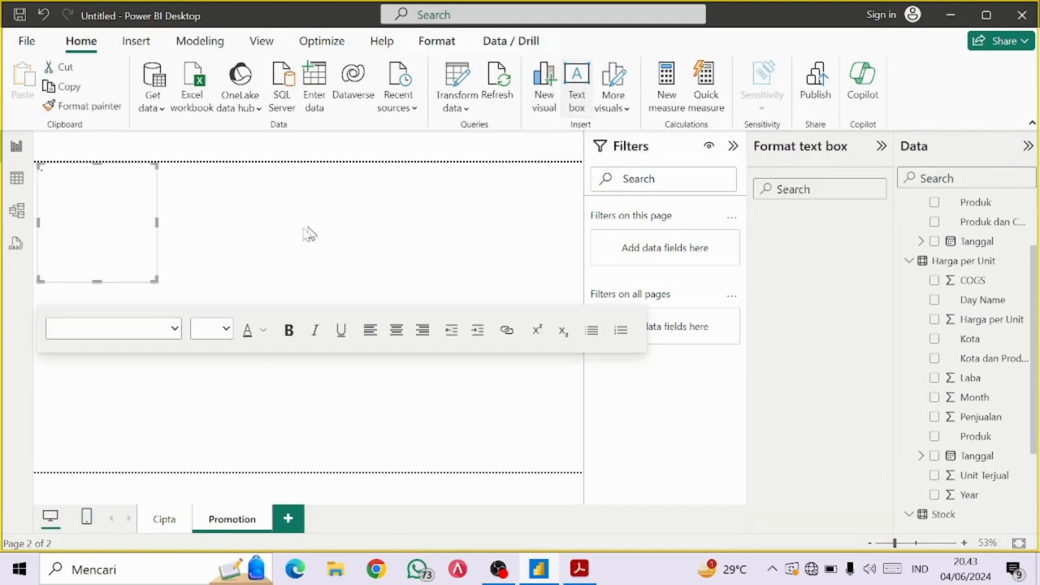
{"action": "left_click", "coordinate": [160, 332]}
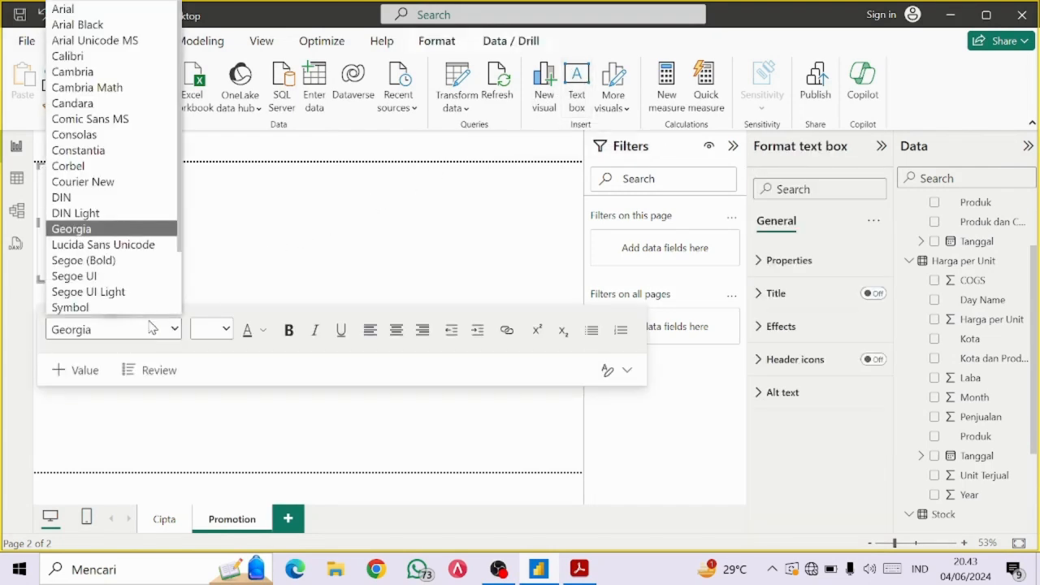
{"action": "left_click", "coordinate": [150, 329]}
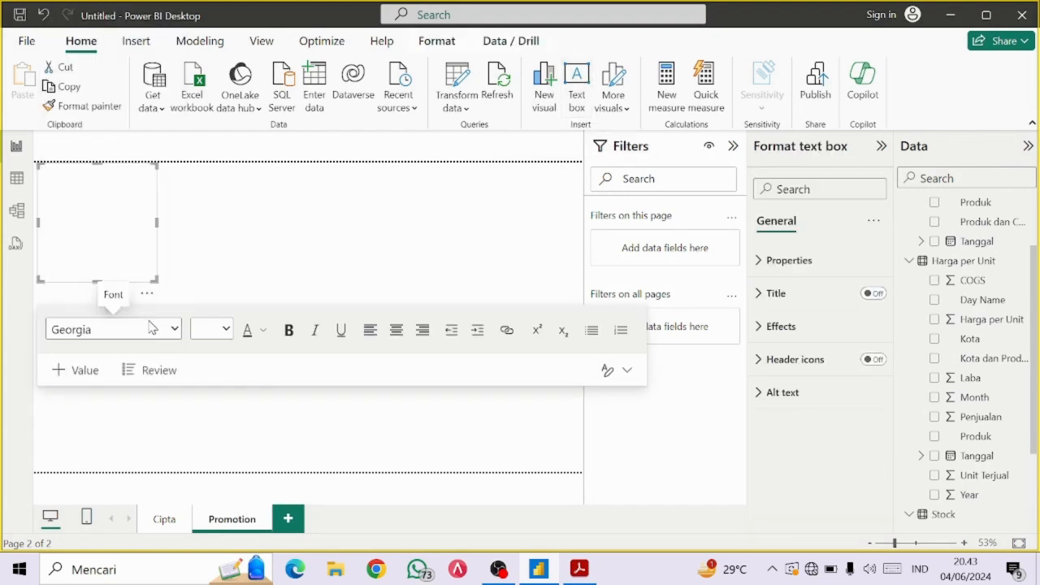
{"action": "left_click", "coordinate": [204, 330]}
{"action": "type", "text": "40"}
{"action": "key", "text": "Return"}
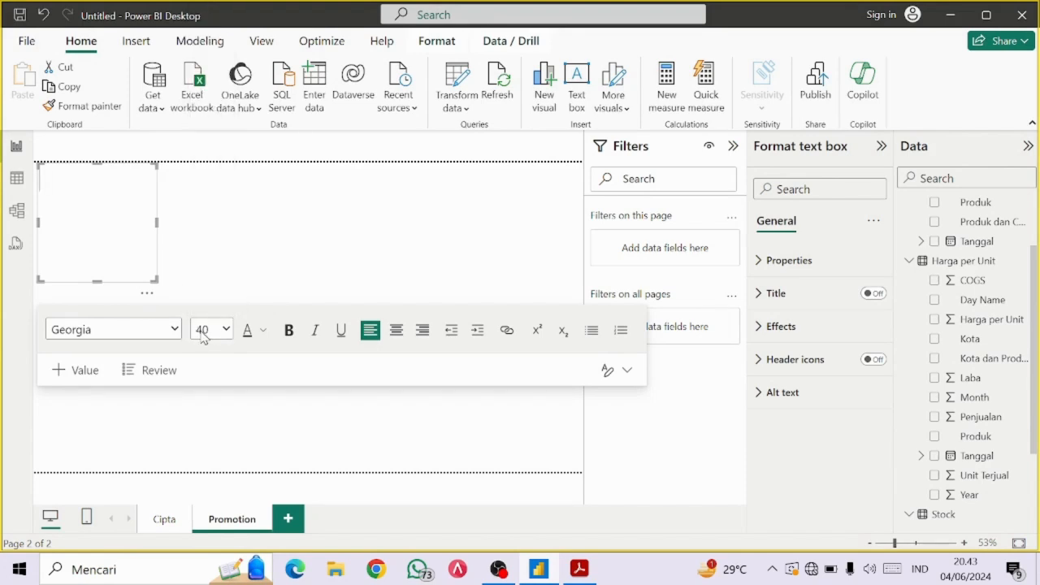
Set the text box's font color to the custom hex value #414FB1
{"action": "left_click", "coordinate": [266, 332]}
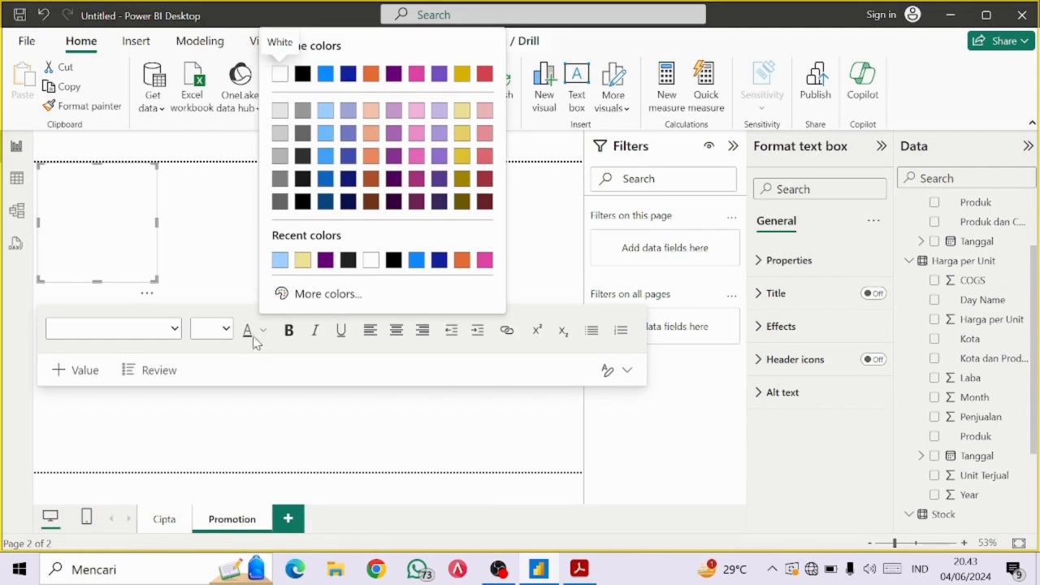
{"action": "left_click", "coordinate": [316, 294]}
{"action": "left_click", "coordinate": [328, 290]}
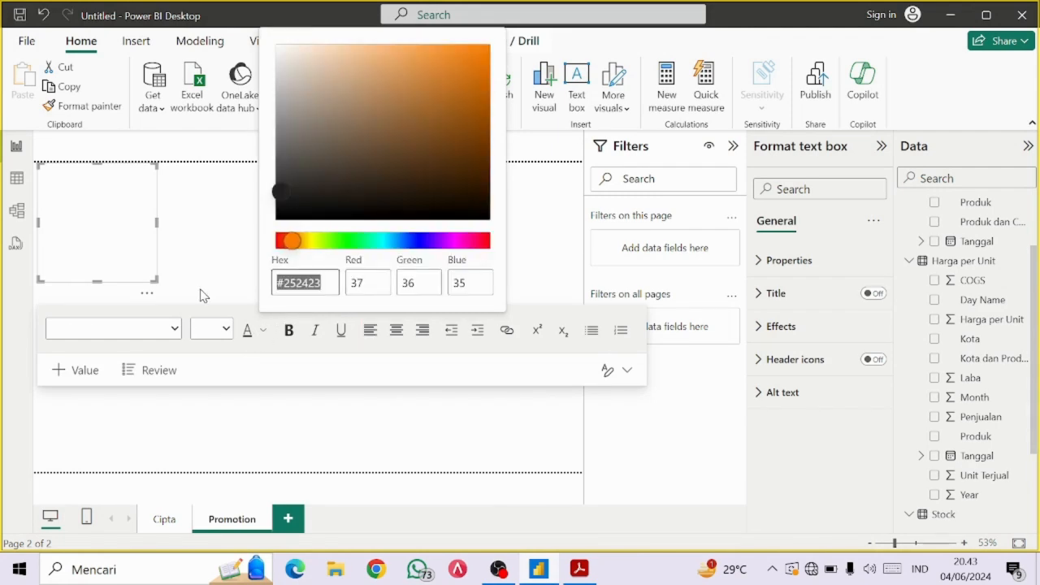
{"action": "type", "text": "#414FB1"}
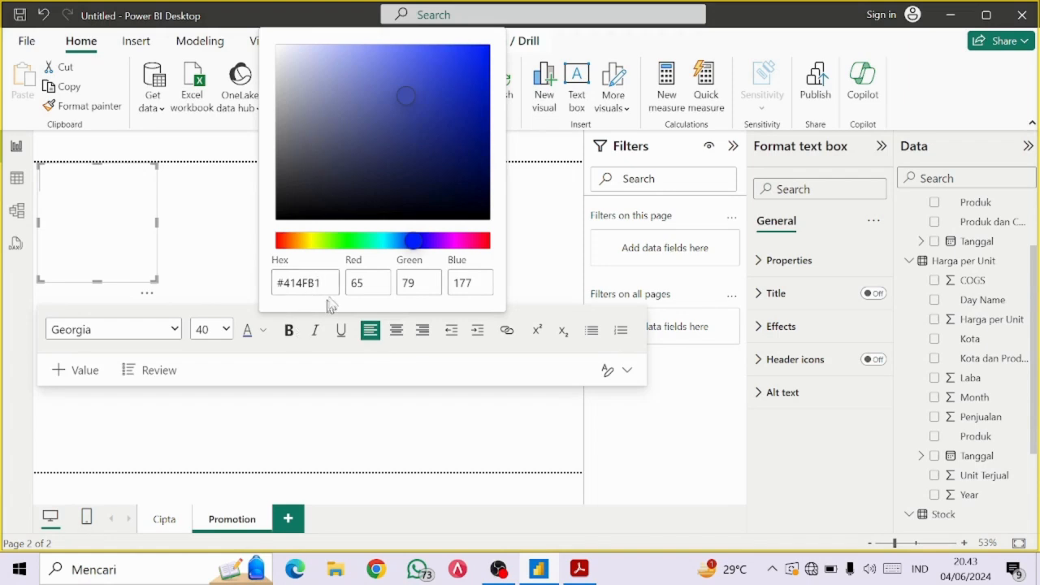
{"action": "left_click", "coordinate": [328, 354]}
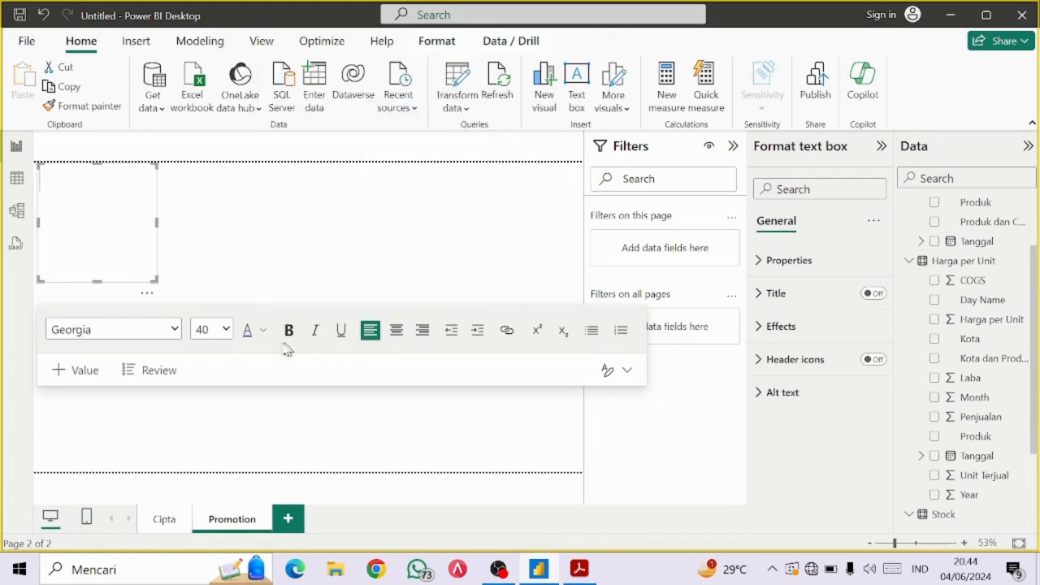
Check the 20% lighter color requirement in the PDF module against the theme color shades offered for the text box font
{"action": "left_click", "coordinate": [264, 331]}
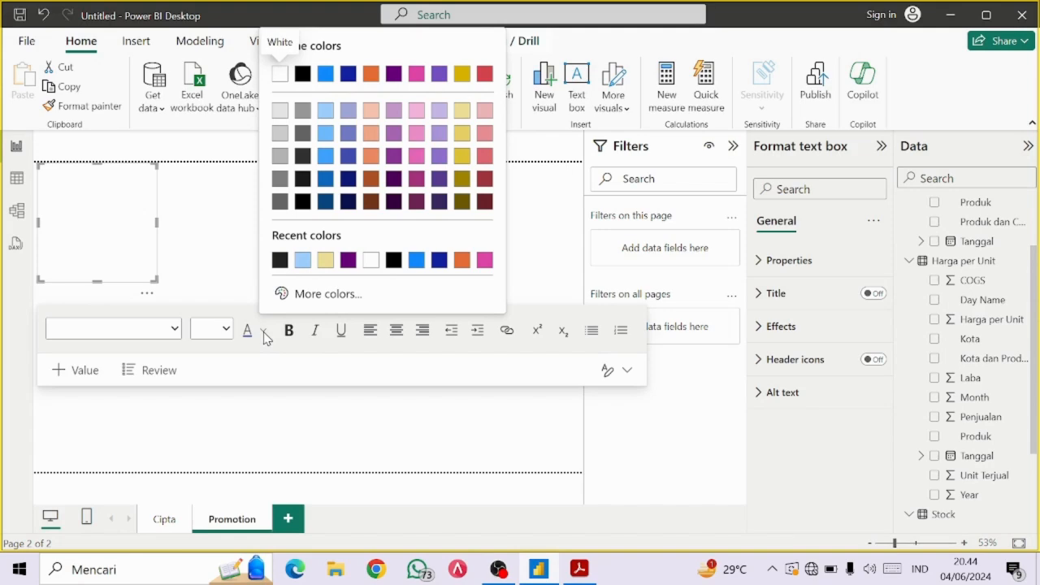
{"action": "key", "text": "alt+Tab"}
{"action": "left_click_drag", "start_coordinate": [535, 262], "coordinate": [609, 265]}
{"action": "key", "text": "alt+Tab"}
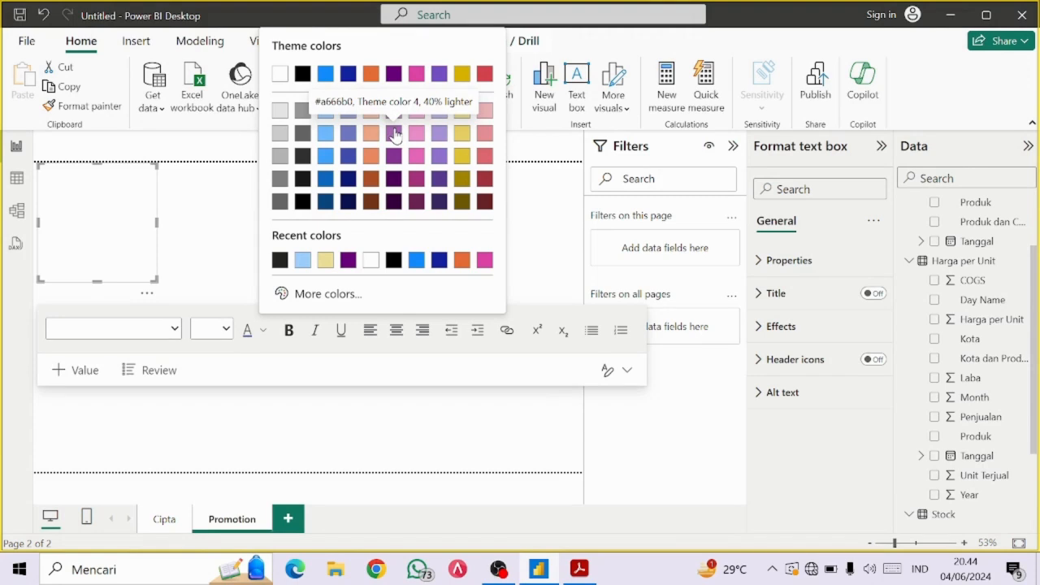
{"action": "left_click", "coordinate": [291, 349]}
Enter the title "Lembar 2" in the text box with bold, italic and underline formatting and right alignment
{"action": "left_click", "coordinate": [292, 335]}
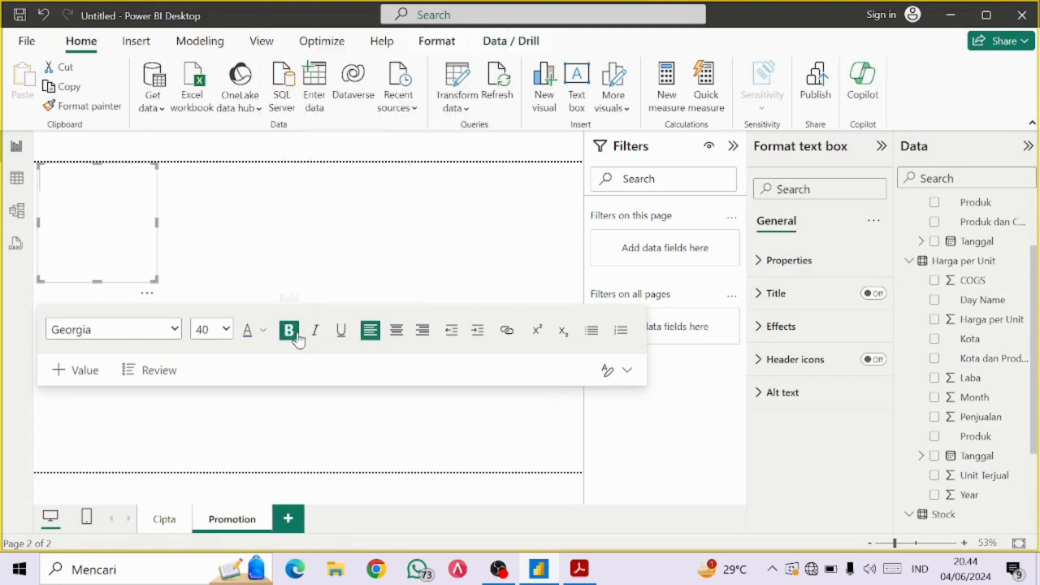
{"action": "left_click", "coordinate": [314, 333]}
{"action": "left_click", "coordinate": [343, 333]}
{"action": "left_click", "coordinate": [423, 333]}
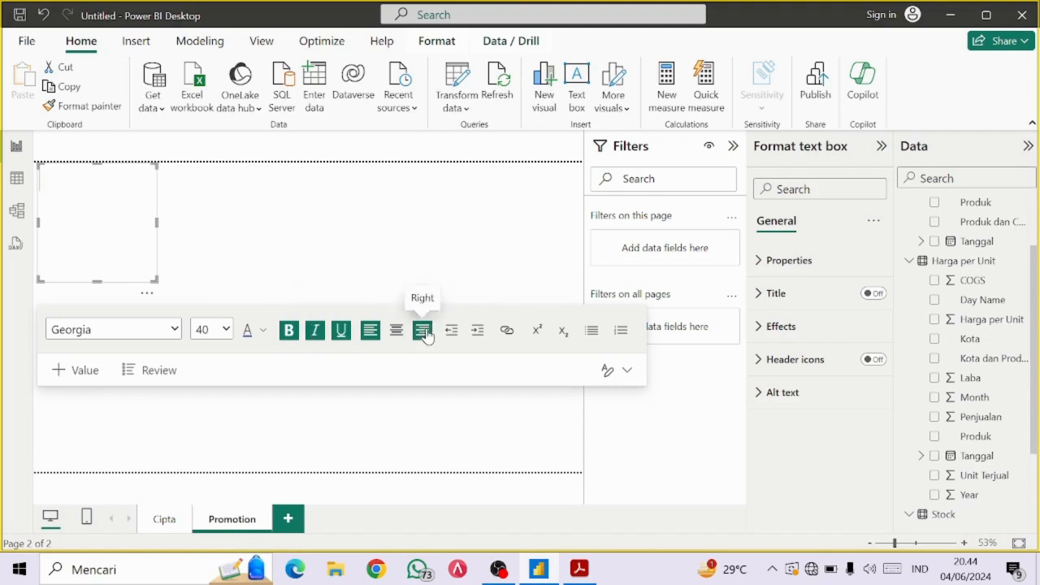
{"action": "type", "text": "embar"}
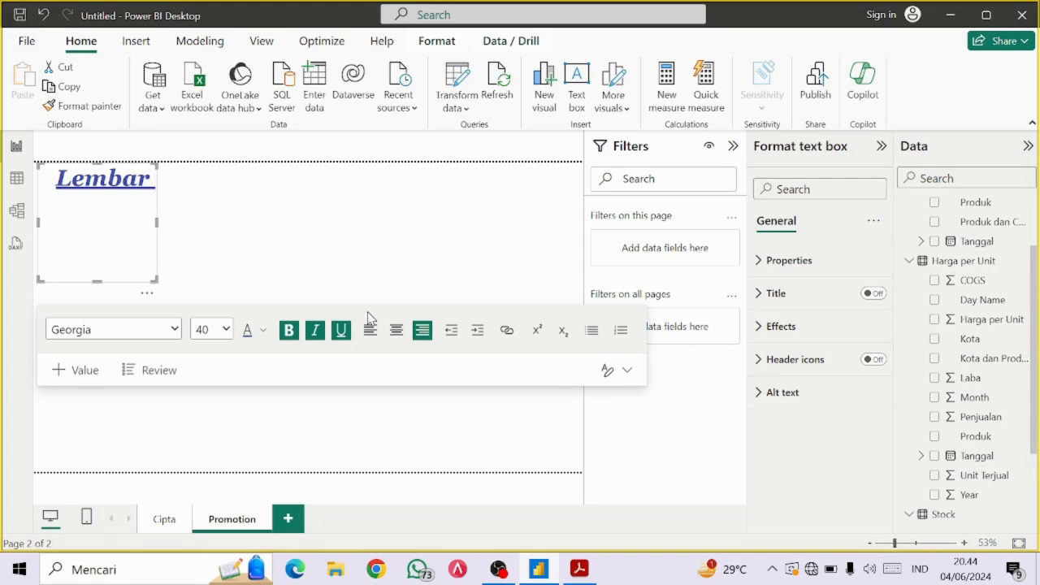
{"action": "type", "text": " 2"}
Shrink the Lembar 2 text box to the height of its text and move it to the page's upper-right corner
{"action": "left_click", "coordinate": [162, 265]}
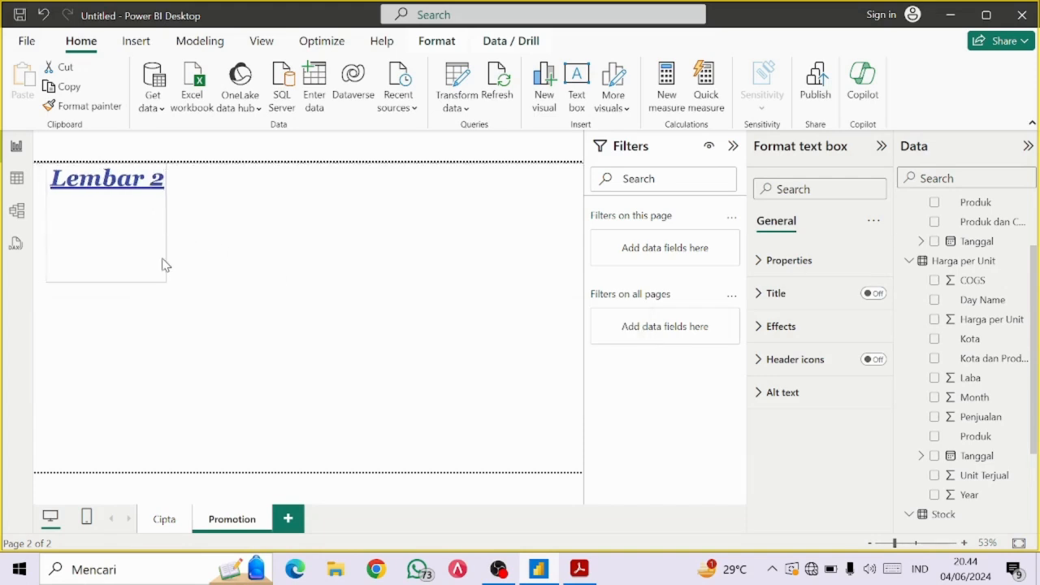
{"action": "left_click_drag", "start_coordinate": [165, 279], "coordinate": [261, 208]}
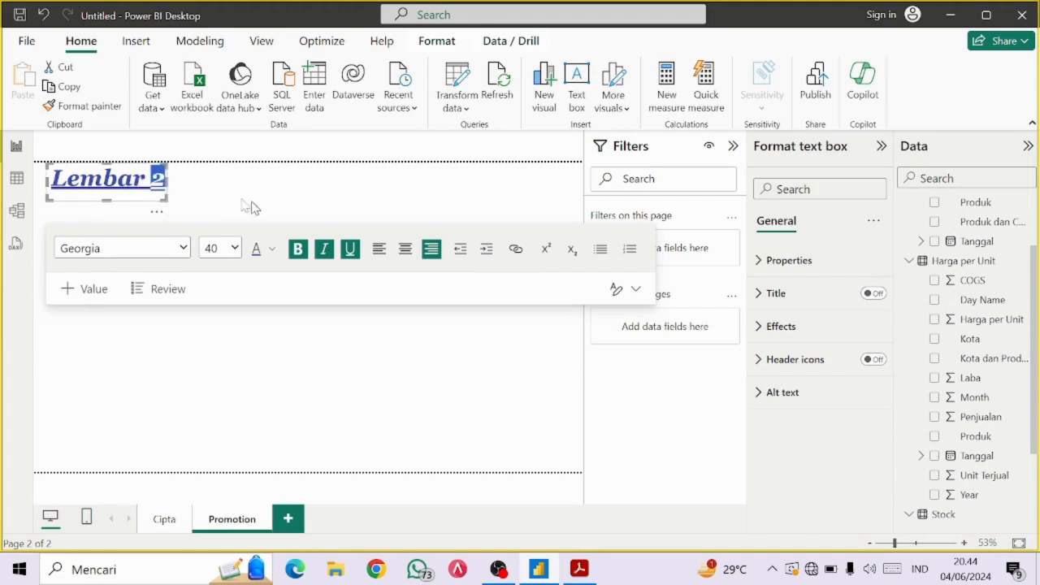
{"action": "left_click_drag", "start_coordinate": [165, 209], "coordinate": [582, 203]}
{"action": "left_click", "coordinate": [339, 186]}
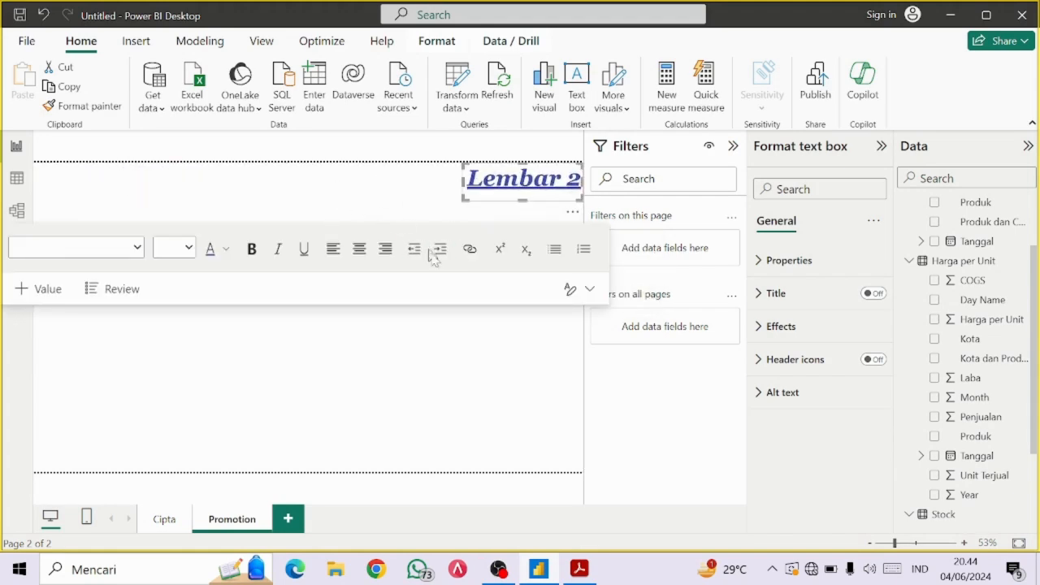
Read the page 2 requirements for the Count of Kota card in the PDF module and return to Power BI
{"action": "key", "text": "alt+Tab"}
{"action": "scroll", "coordinate": [451, 274], "scroll_direction": "down", "scroll_amount": 3}
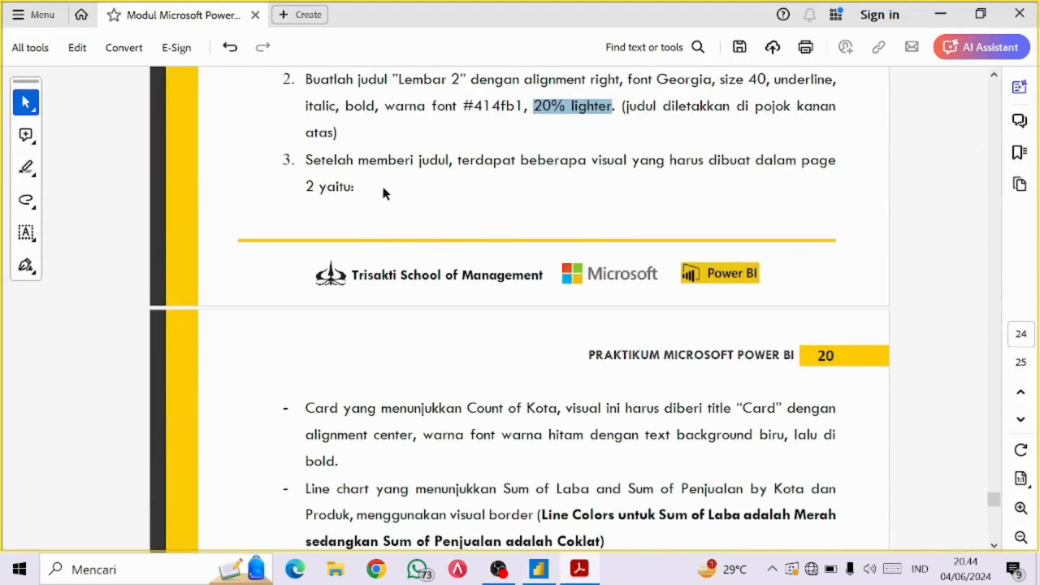
{"action": "scroll", "coordinate": [383, 193], "scroll_direction": "down", "scroll_amount": 4}
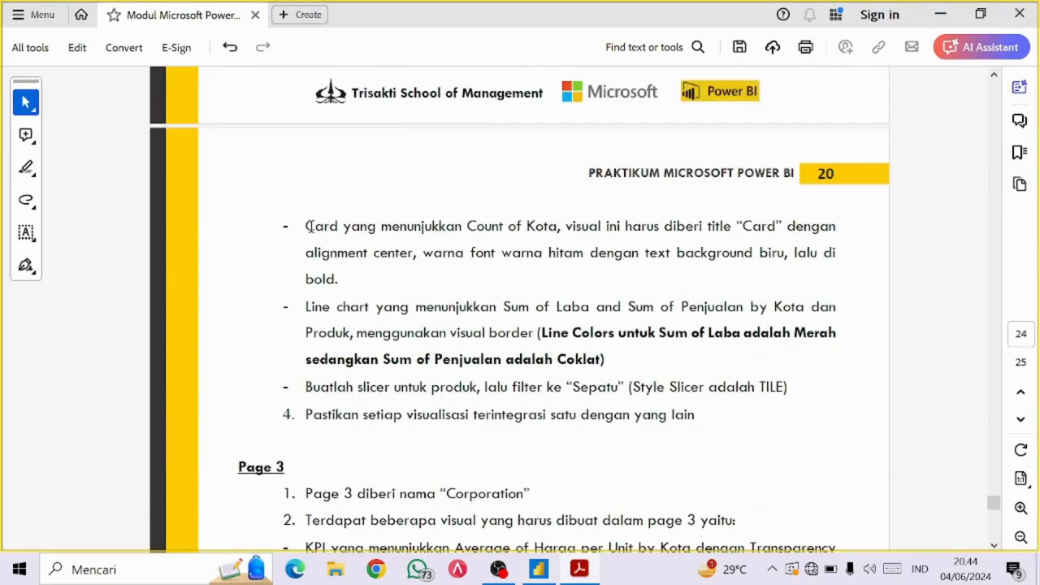
{"action": "left_click_drag", "start_coordinate": [306, 226], "coordinate": [338, 235]}
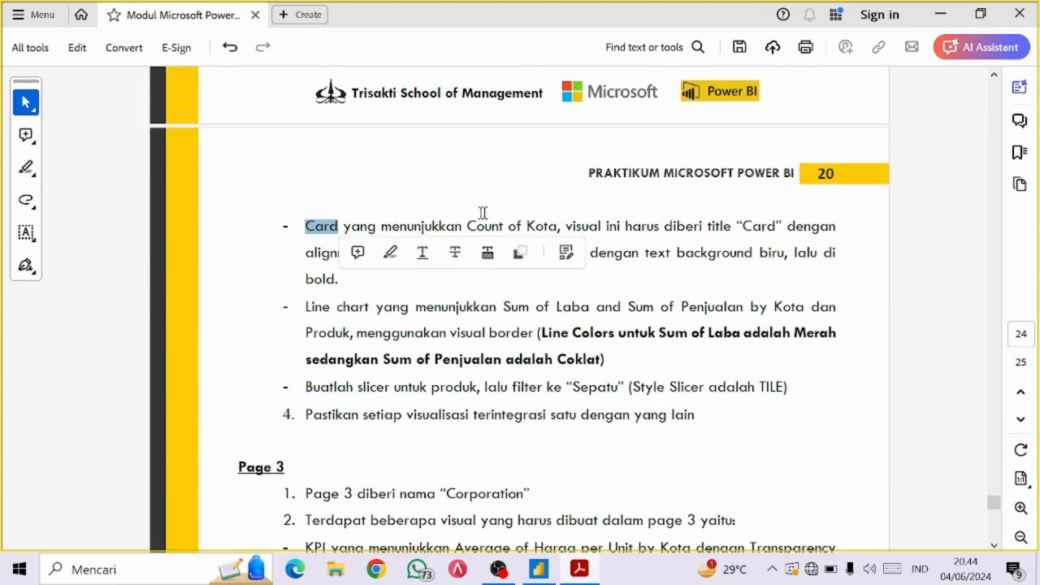
{"action": "left_click_drag", "start_coordinate": [470, 226], "coordinate": [522, 228]}
{"action": "key", "text": "alt+Tab"}
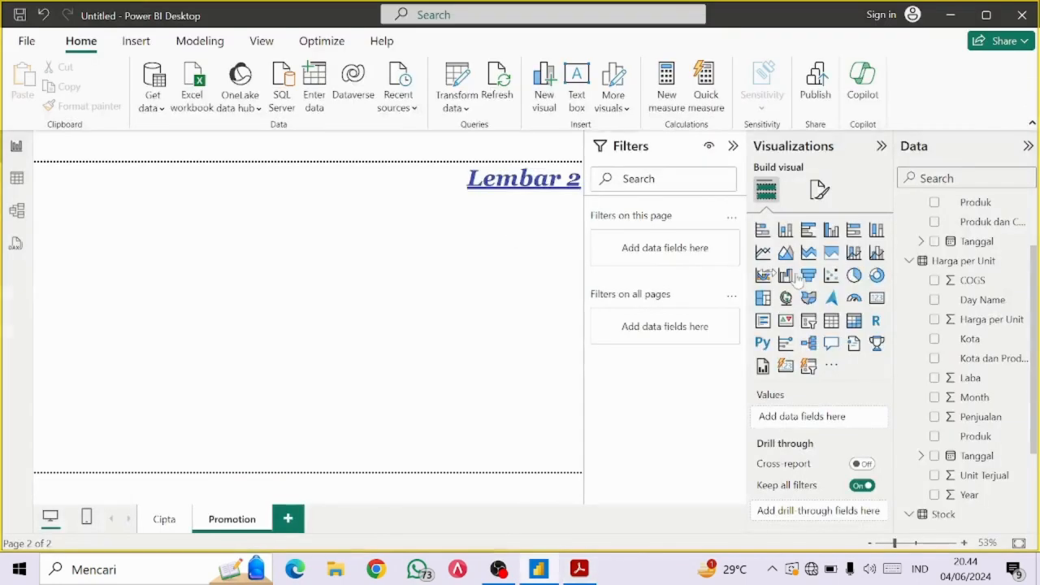
Add a card visual with the Kota field from Harga per Unit, place it at the page's upper left and reduce its height
{"action": "left_click", "coordinate": [877, 300]}
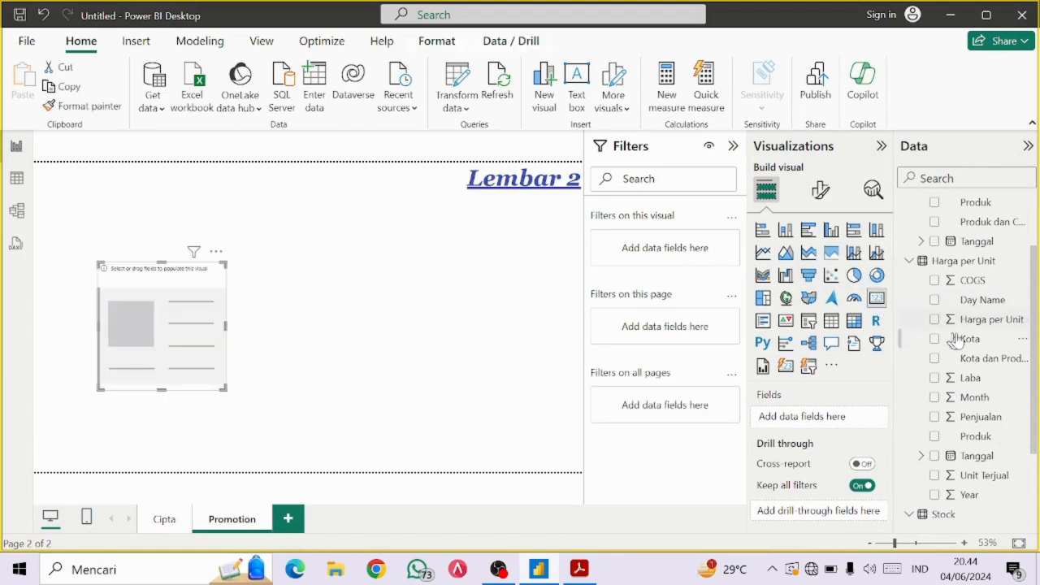
{"action": "left_click_drag", "start_coordinate": [974, 342], "coordinate": [820, 415]}
{"action": "left_click_drag", "start_coordinate": [177, 253], "coordinate": [114, 188]}
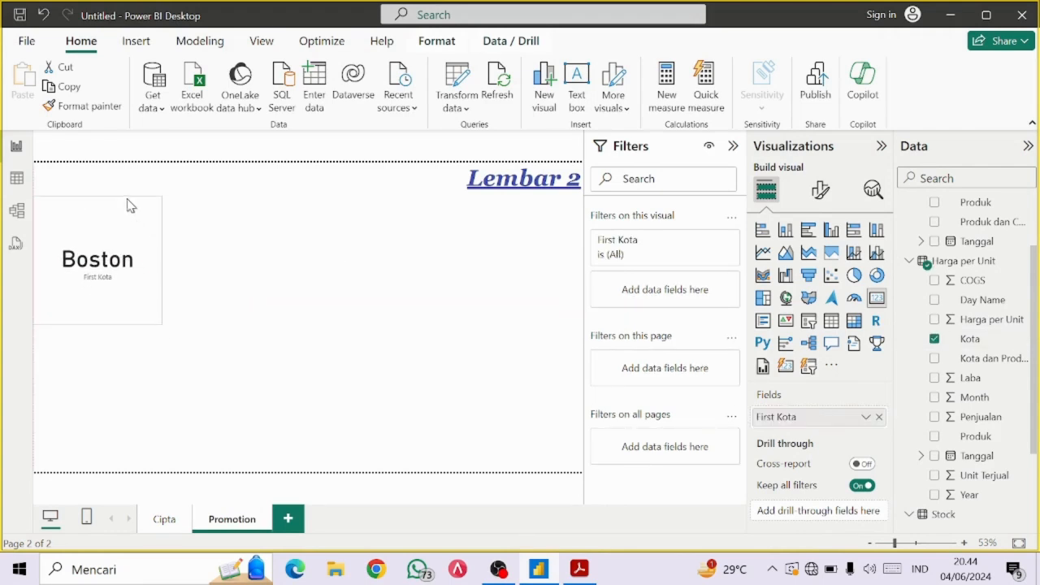
{"action": "left_click_drag", "start_coordinate": [157, 322], "coordinate": [166, 301]}
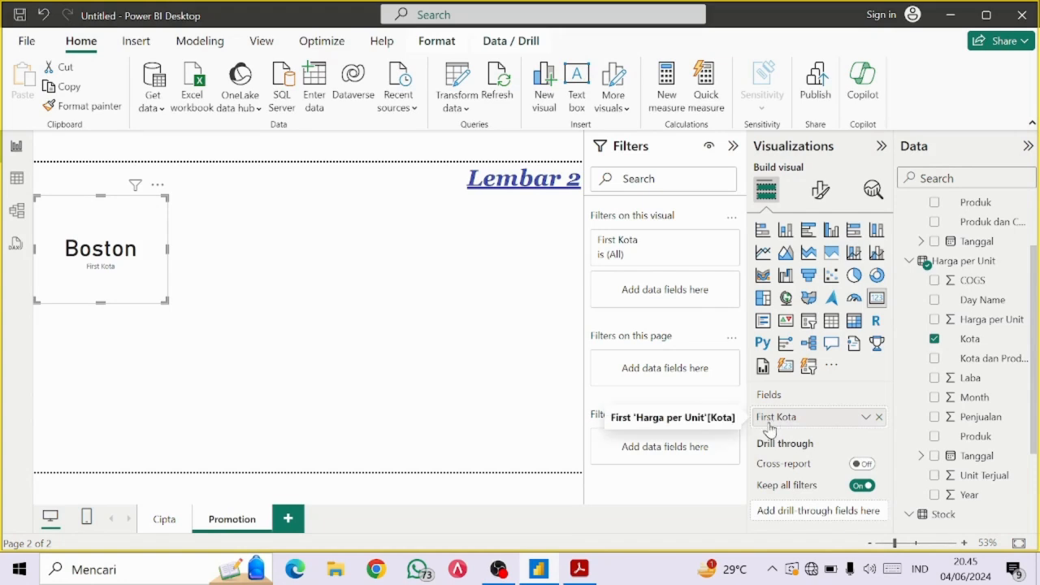
Change the card's Kota field aggregation to Count
{"action": "left_click", "coordinate": [866, 420]}
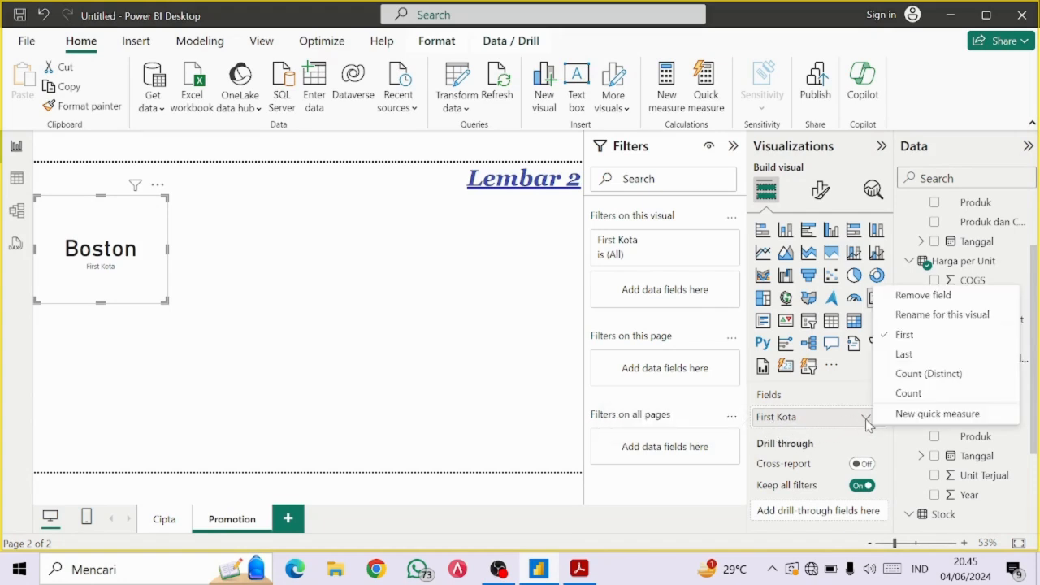
{"action": "left_click", "coordinate": [904, 395]}
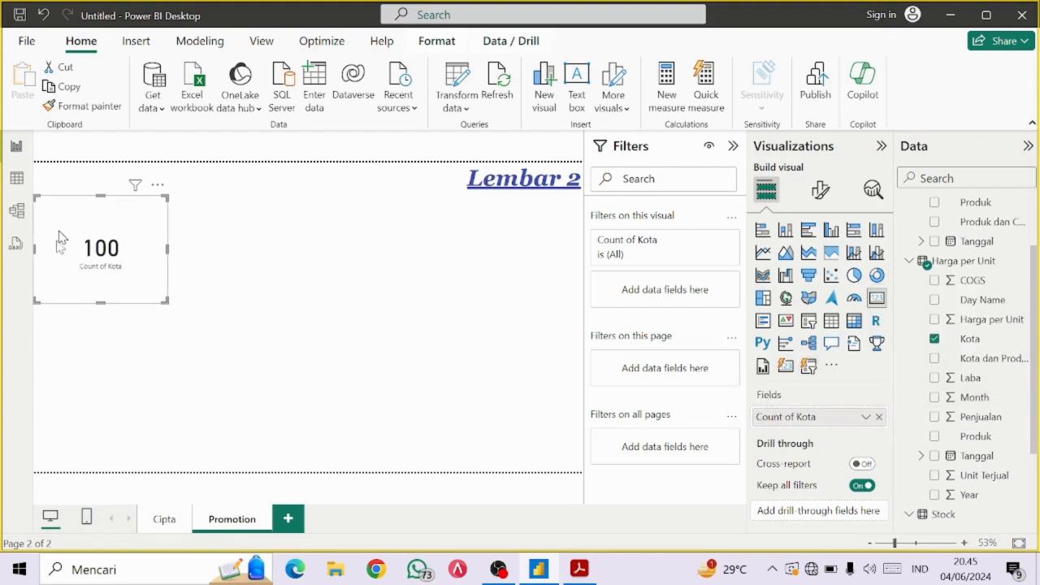
Check the card's title requirements in the PDF module, and in Power BI turn on the card's title with the text "Card"
{"action": "key", "text": "alt+Tab"}
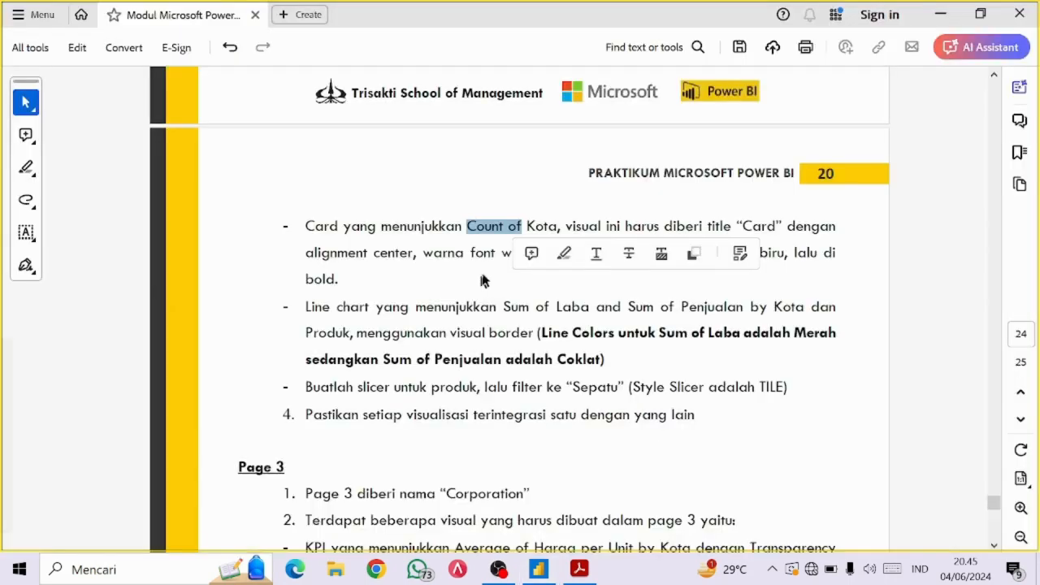
{"action": "left_click_drag", "start_coordinate": [455, 254], "coordinate": [464, 253]}
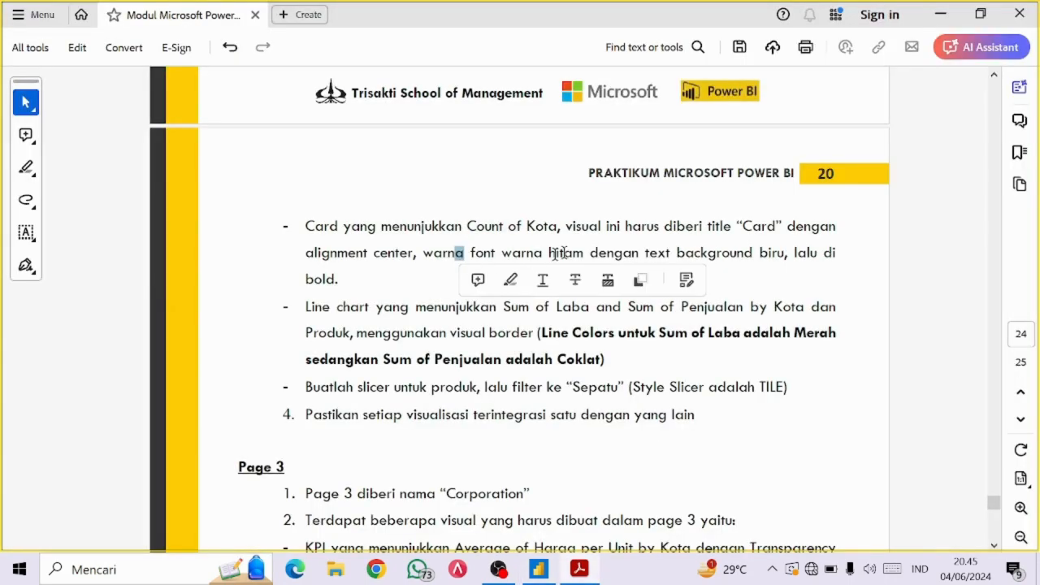
{"action": "double_click", "coordinate": [760, 233]}
{"action": "left_click_drag", "start_coordinate": [611, 231], "coordinate": [605, 231]}
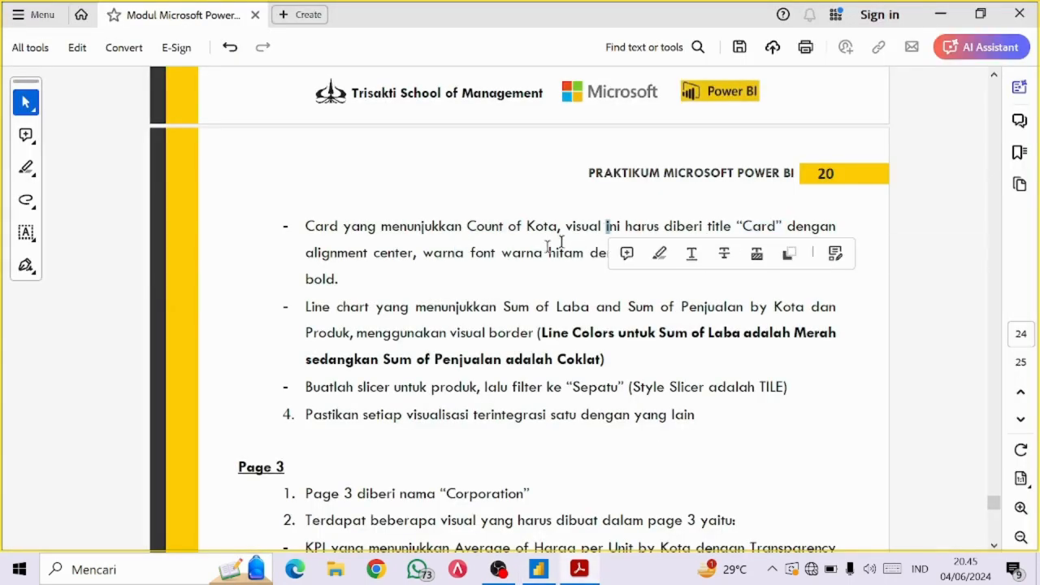
{"action": "left_click", "coordinate": [433, 264]}
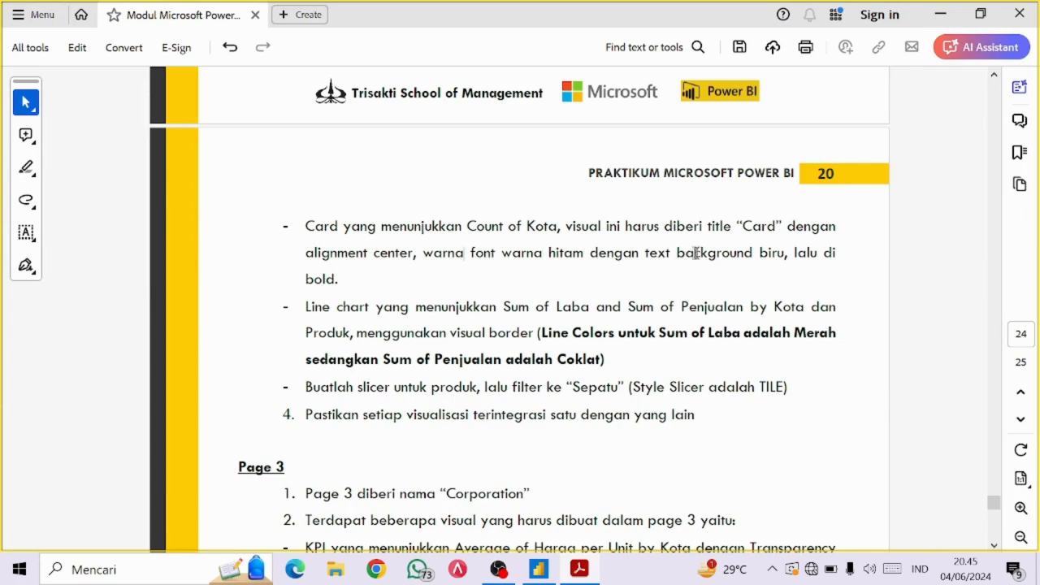
{"action": "key", "text": "alt+Tab"}
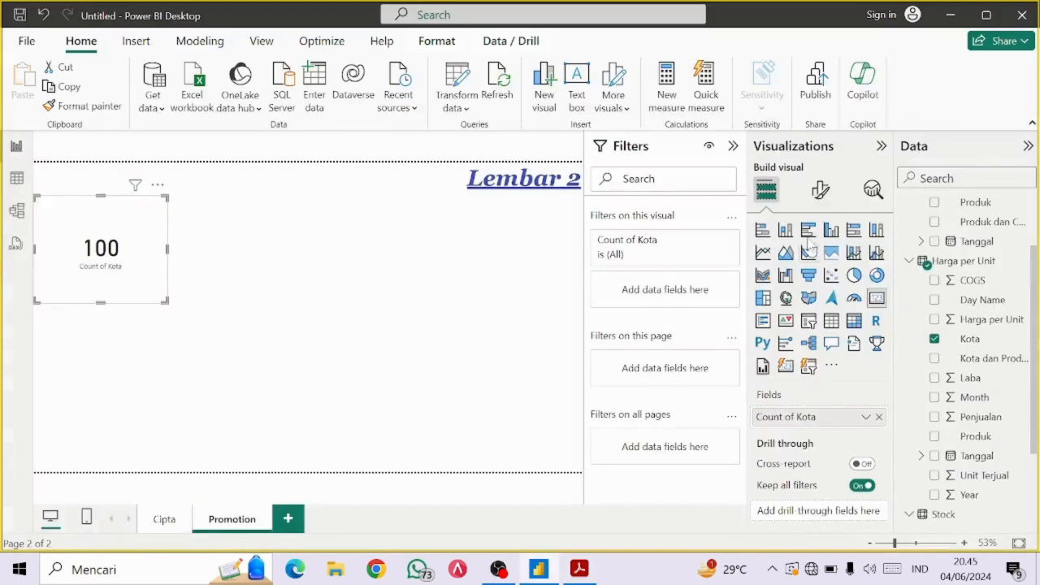
{"action": "left_click", "coordinate": [821, 191]}
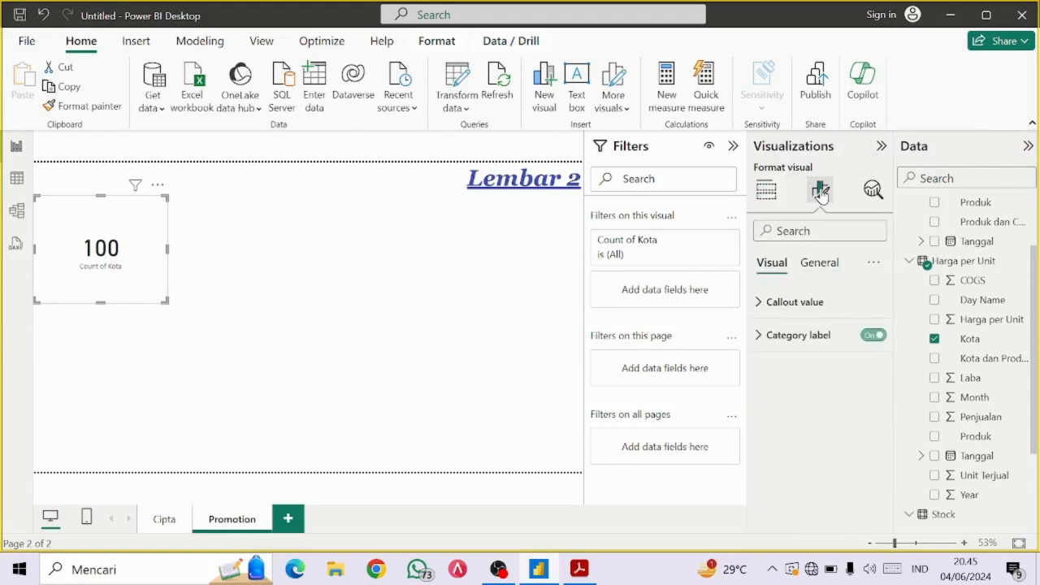
{"action": "left_click", "coordinate": [820, 263]}
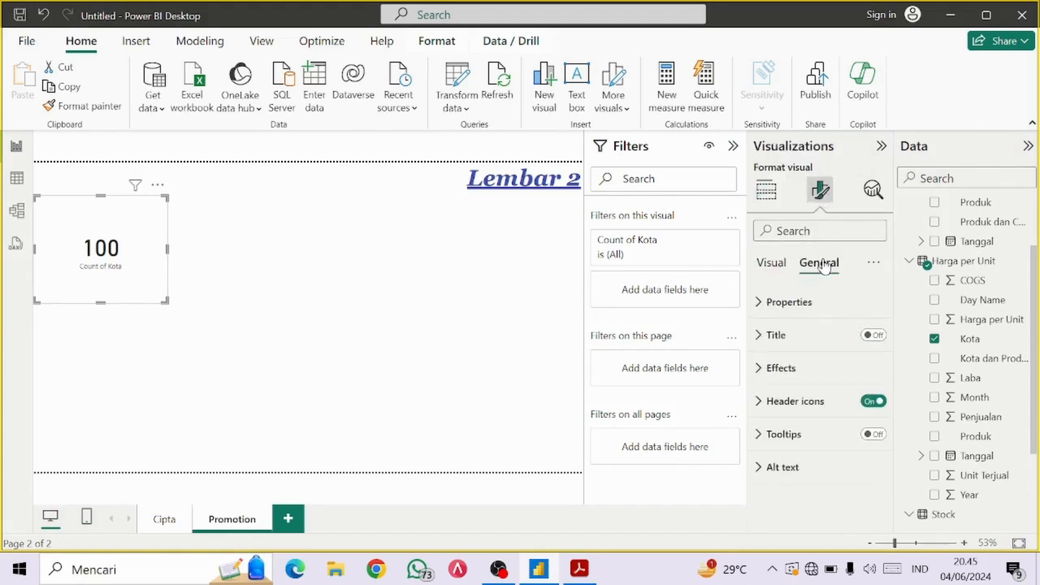
{"action": "left_click", "coordinate": [876, 335]}
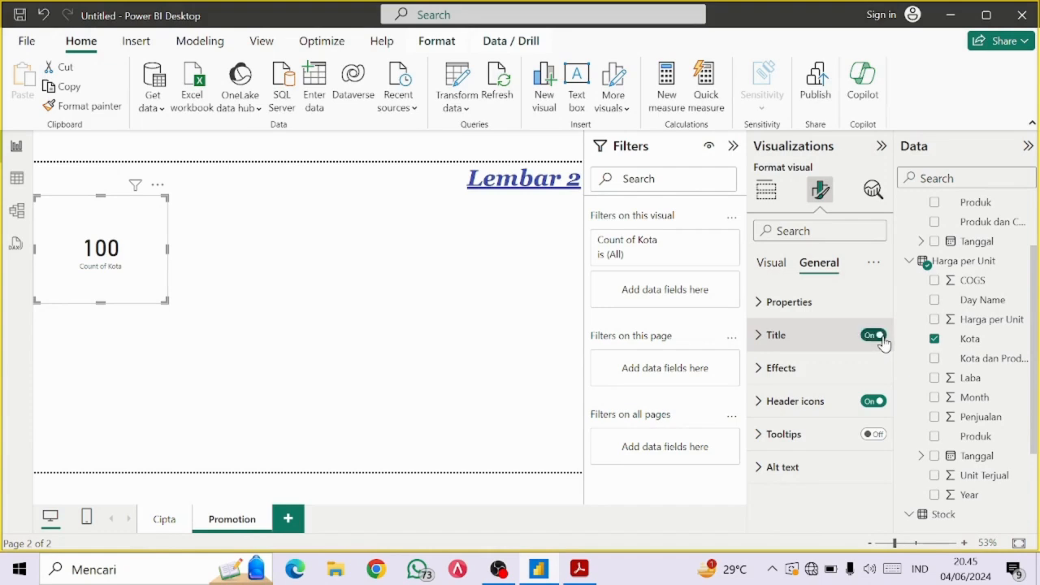
{"action": "left_click", "coordinate": [764, 338]}
{"action": "left_click", "coordinate": [779, 415]}
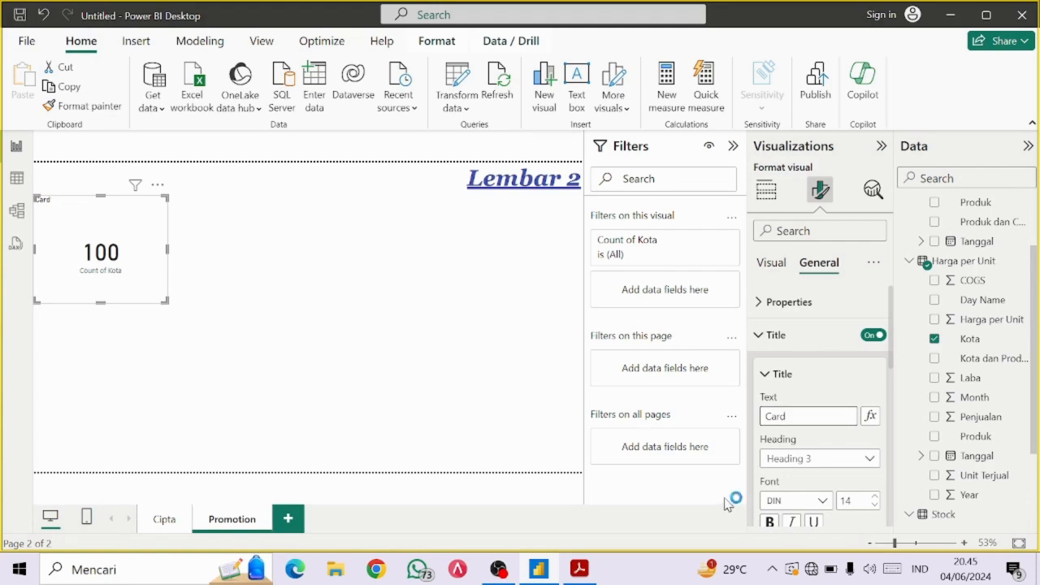
Make the card's title bold and centered with a light blue background, and shrink the card slightly
{"action": "scroll", "coordinate": [784, 476], "scroll_direction": "down", "scroll_amount": 2}
{"action": "left_click", "coordinate": [769, 442]}
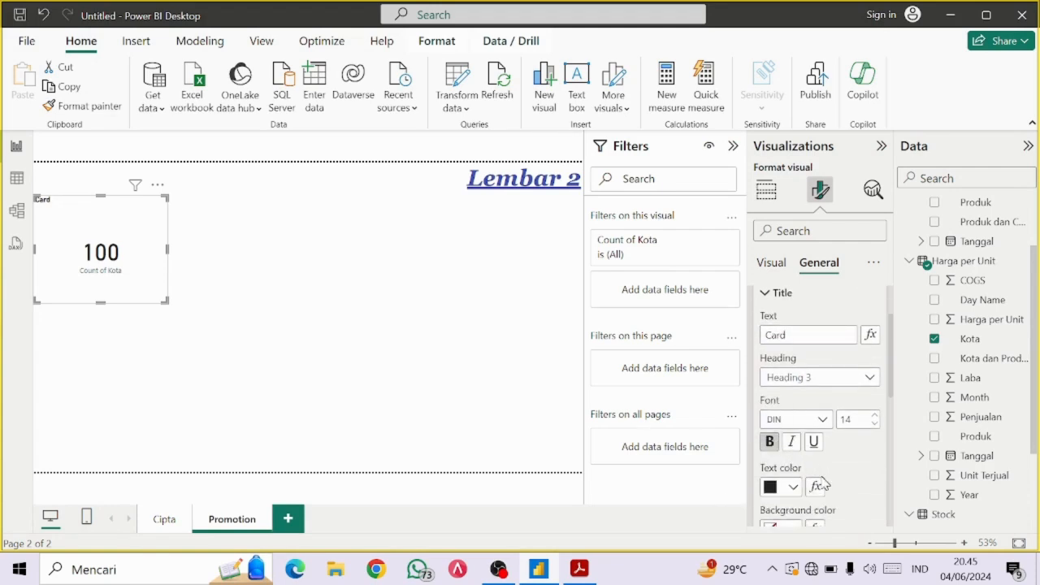
{"action": "scroll", "coordinate": [821, 484], "scroll_direction": "down", "scroll_amount": 4}
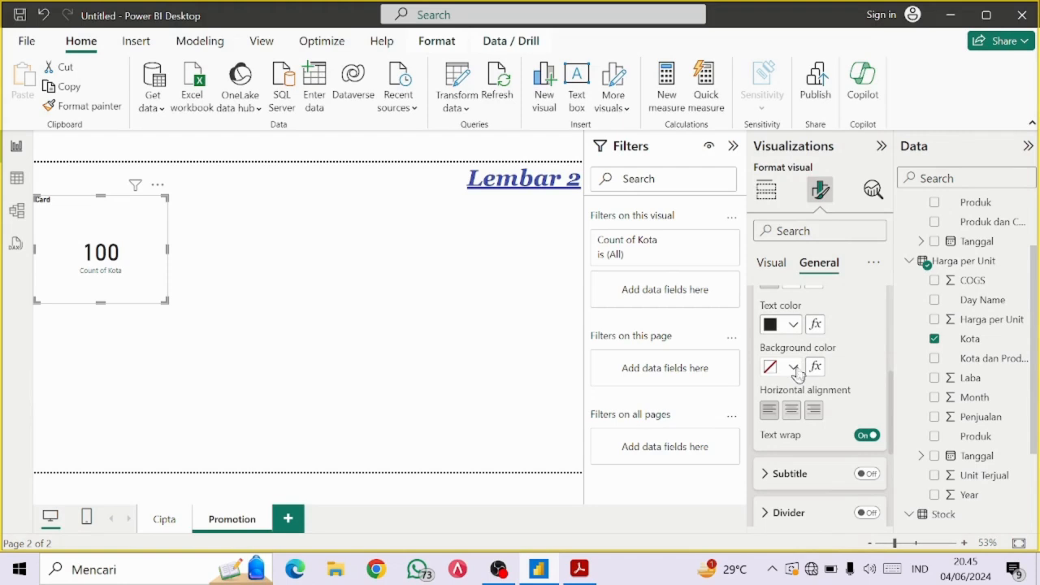
{"action": "left_click", "coordinate": [793, 368]}
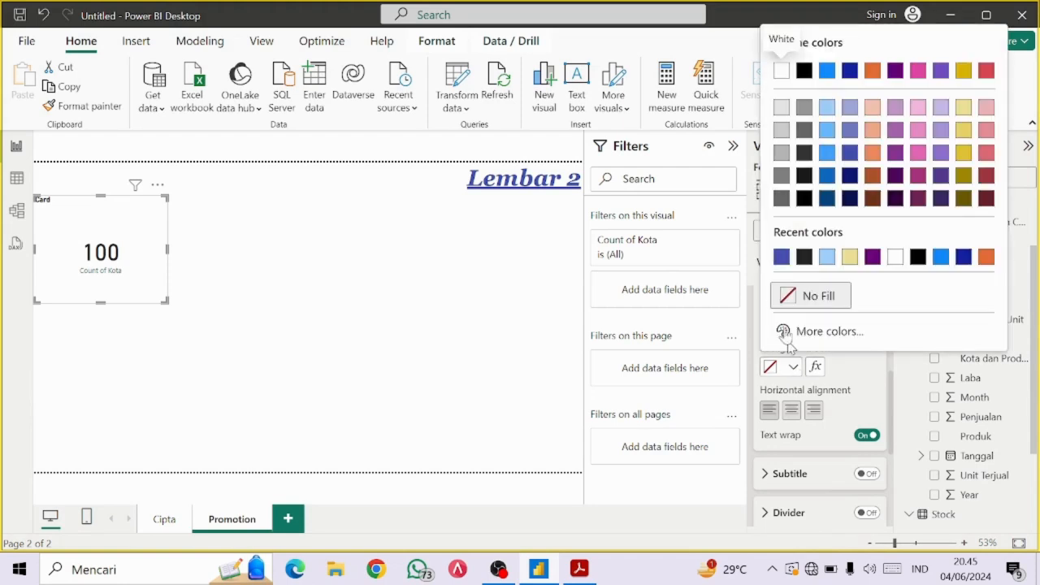
{"action": "left_click", "coordinate": [828, 111]}
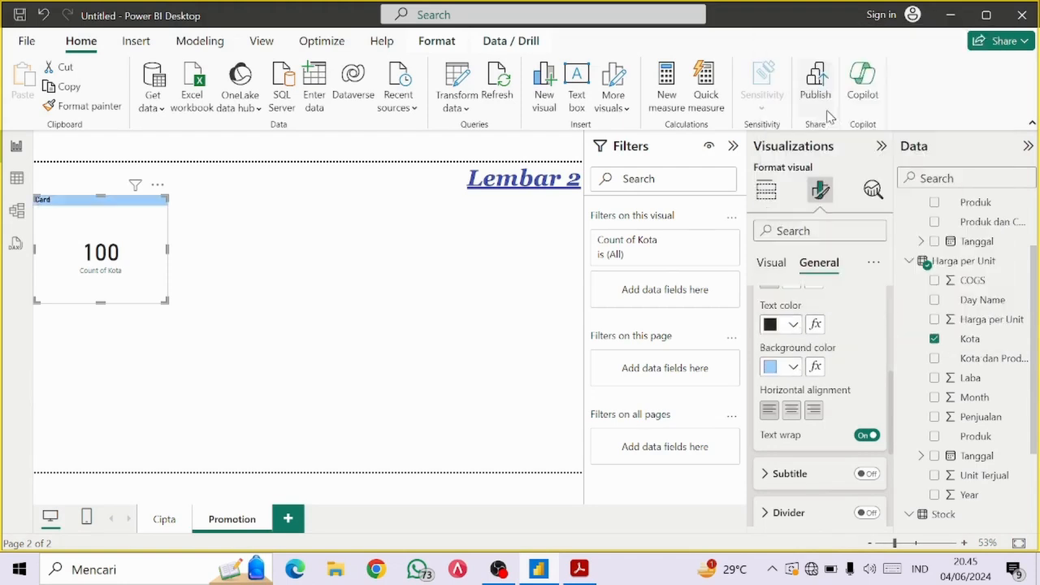
{"action": "left_click", "coordinate": [791, 411]}
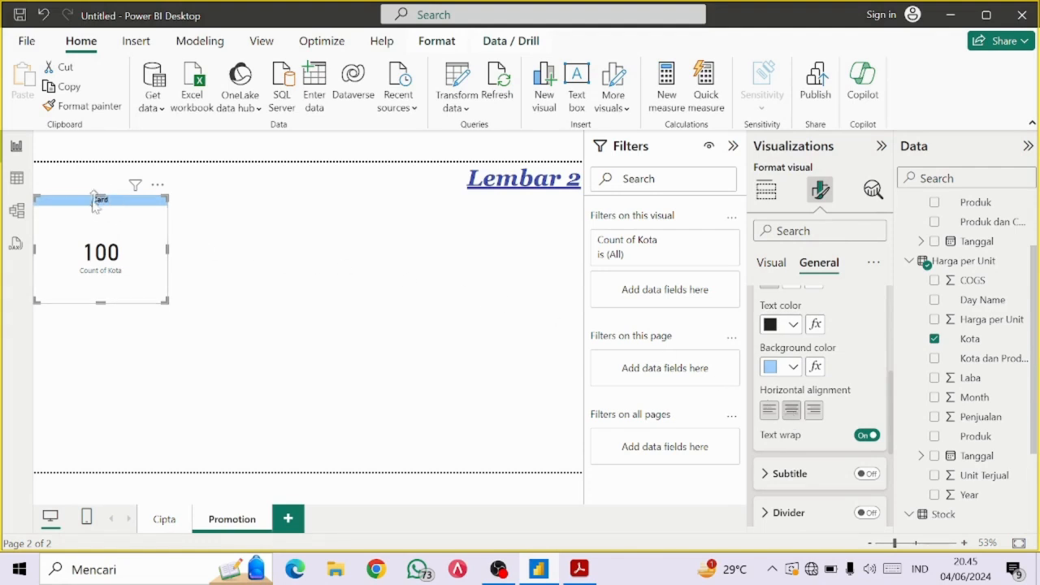
{"action": "left_click_drag", "start_coordinate": [165, 299], "coordinate": [163, 294]}
{"action": "left_click", "coordinate": [238, 260]}
Check the line chart requirement in the PDF module, and in Power BI add a line chart beside the Count of Kota card
{"action": "key", "text": "alt+Tab"}
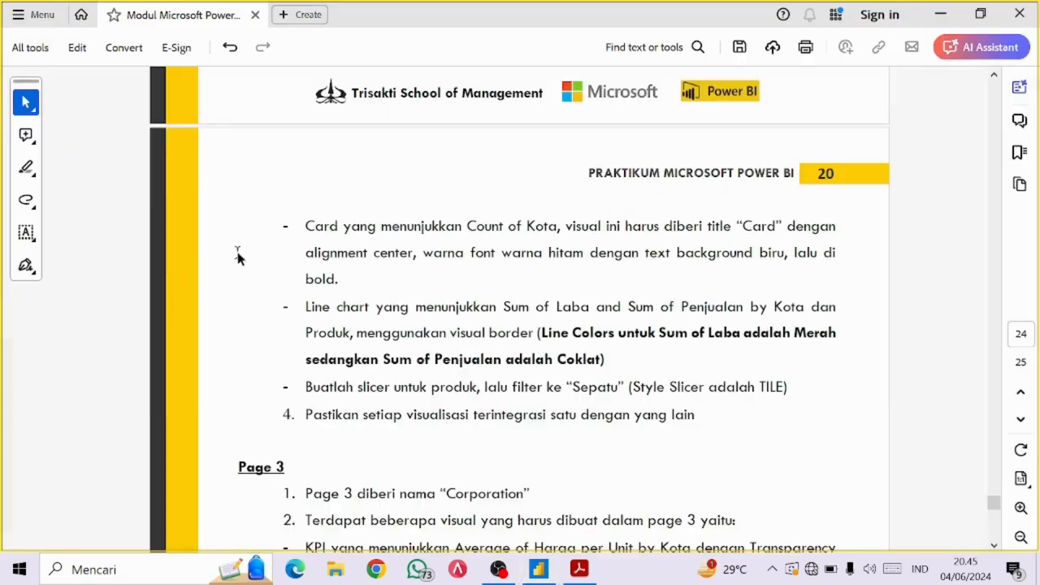
{"action": "scroll", "coordinate": [380, 320], "scroll_direction": "down", "scroll_amount": 1}
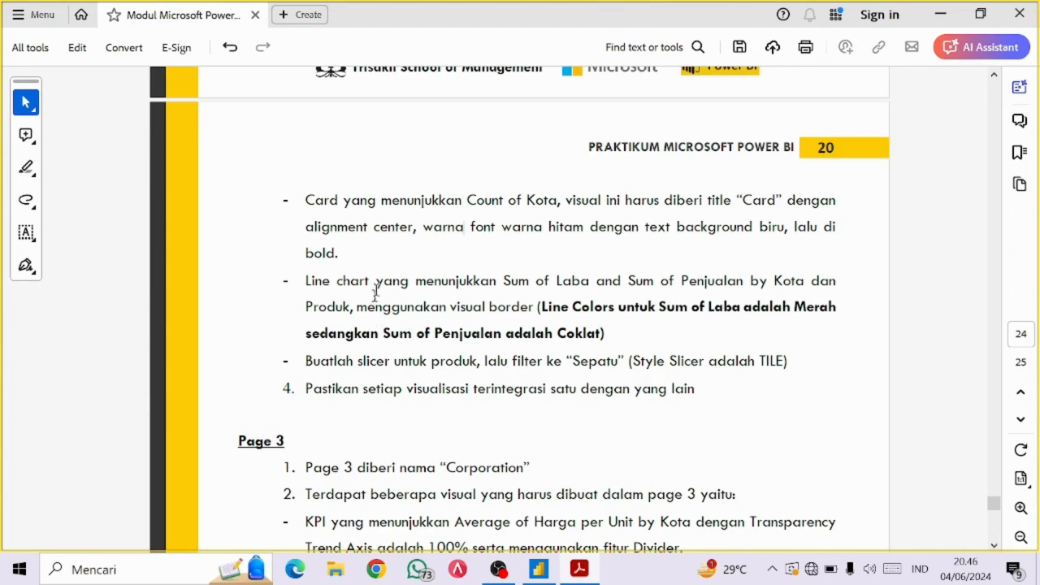
{"action": "left_click_drag", "start_coordinate": [505, 281], "coordinate": [348, 309]}
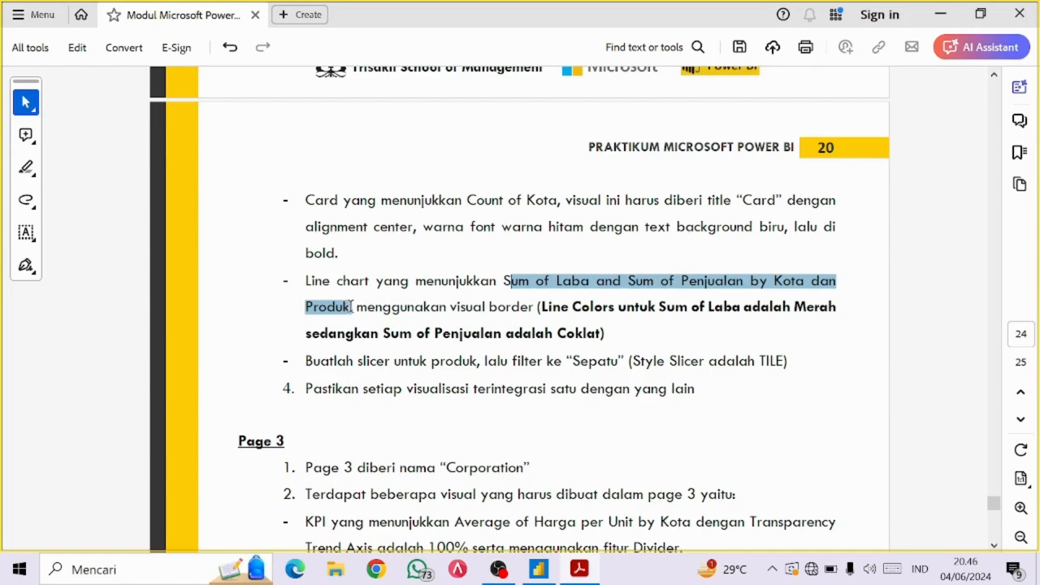
{"action": "key", "text": "alt+Tab"}
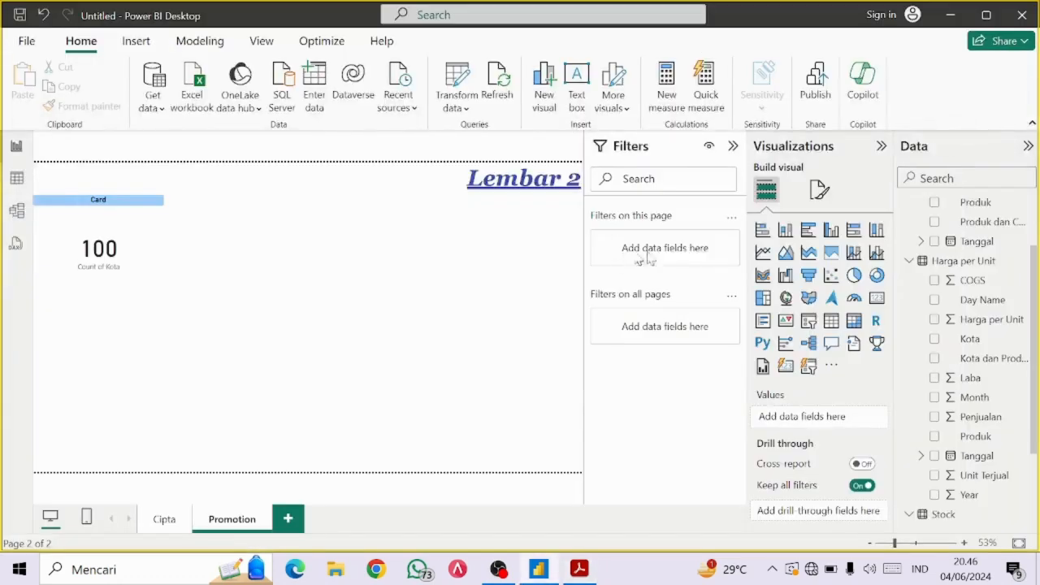
{"action": "left_click", "coordinate": [764, 255]}
{"action": "left_click_drag", "start_coordinate": [131, 323], "coordinate": [274, 212]}
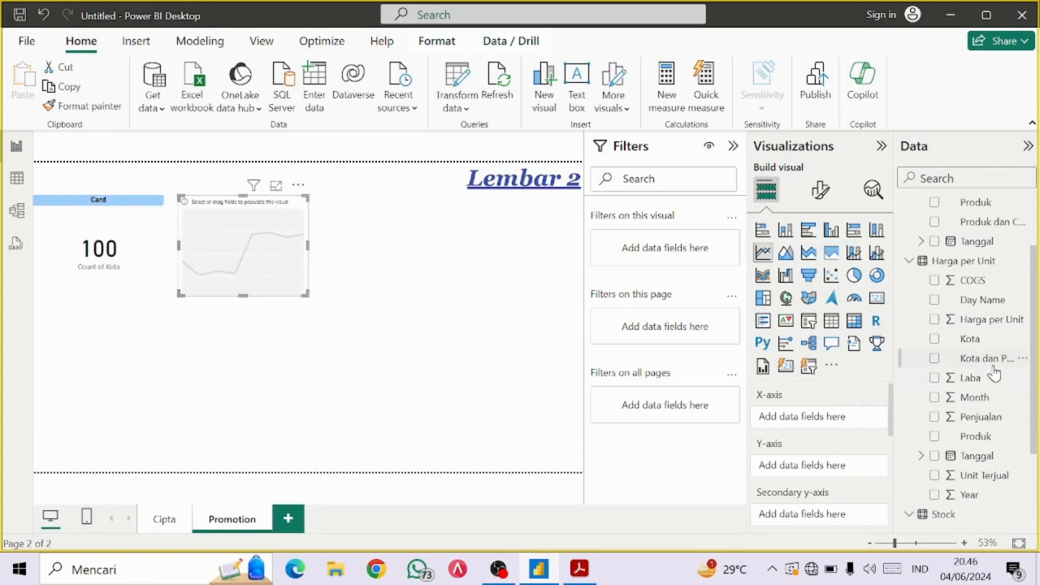
Plot Laba and Penjualan from Harga per Unit by Kota dan Produk in the line chart, and widen the chart
{"action": "left_click_drag", "start_coordinate": [994, 367], "coordinate": [860, 426]}
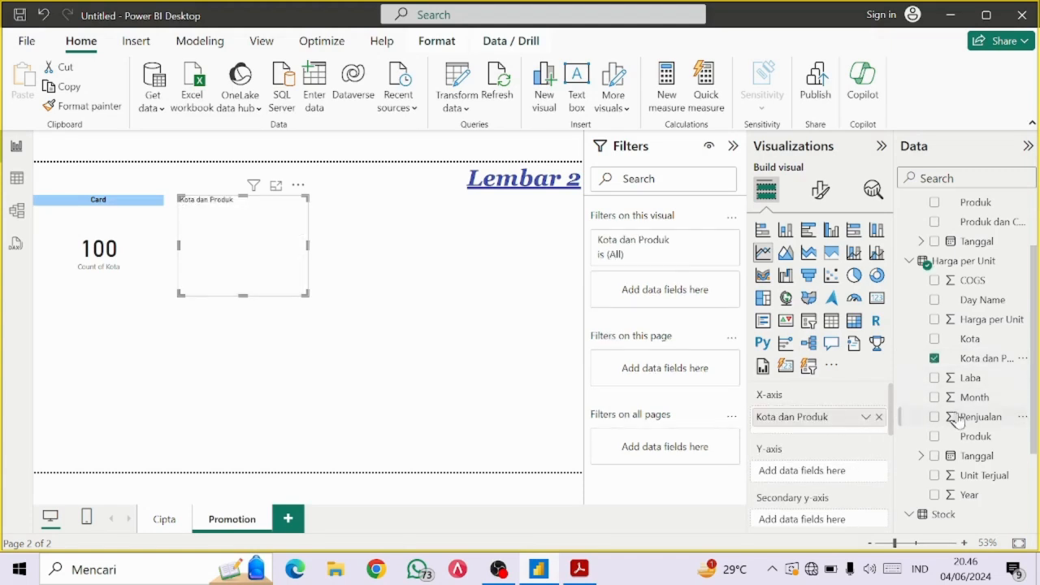
{"action": "left_click_drag", "start_coordinate": [969, 381], "coordinate": [838, 471]}
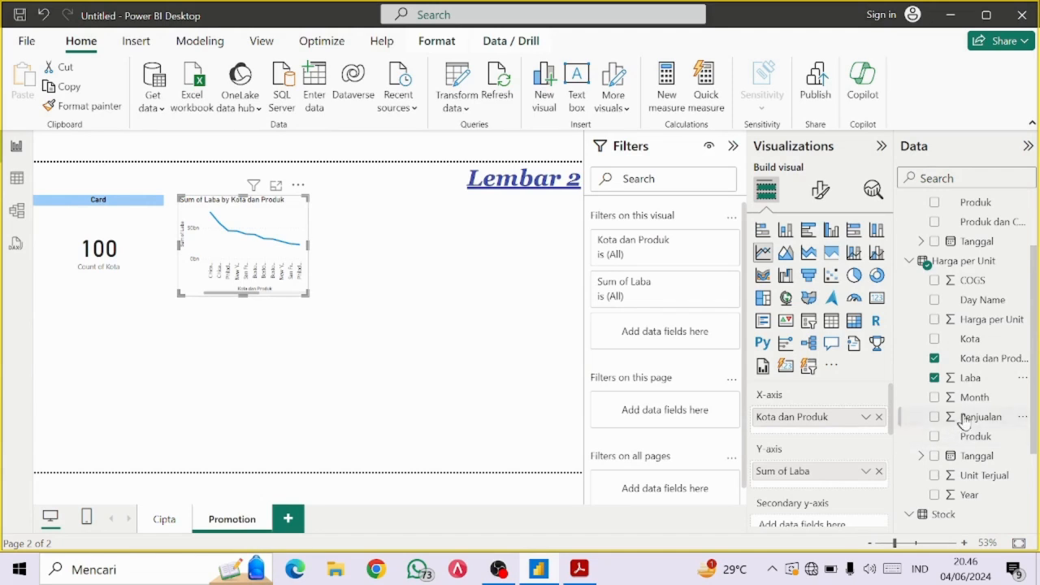
{"action": "left_click_drag", "start_coordinate": [943, 409], "coordinate": [816, 494]}
{"action": "left_click_drag", "start_coordinate": [307, 294], "coordinate": [407, 298]}
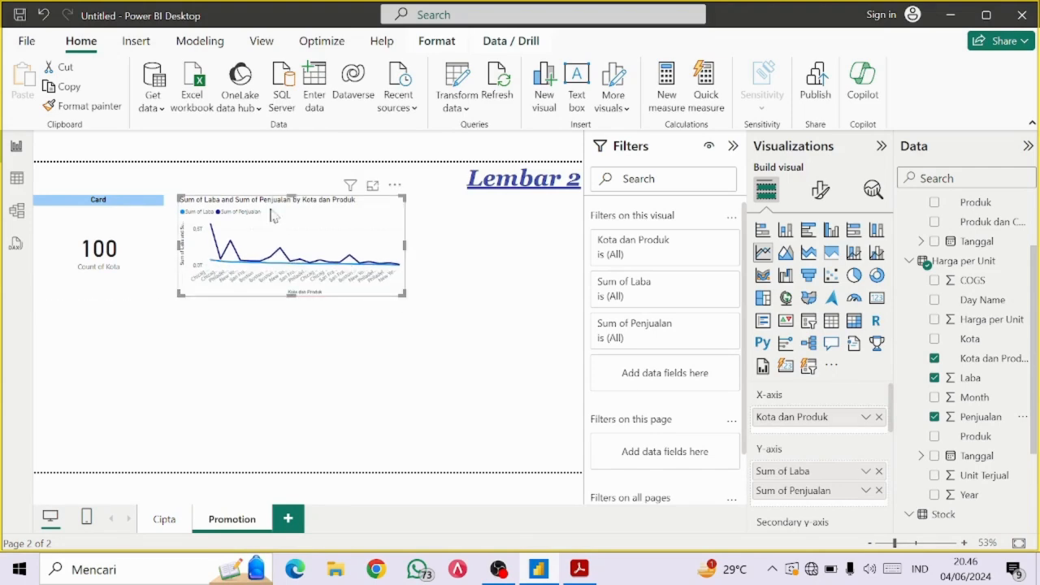
Read the visual border and line color requirements for the line chart in the PDF module and return to Power BI
{"action": "key", "text": "alt+Tab"}
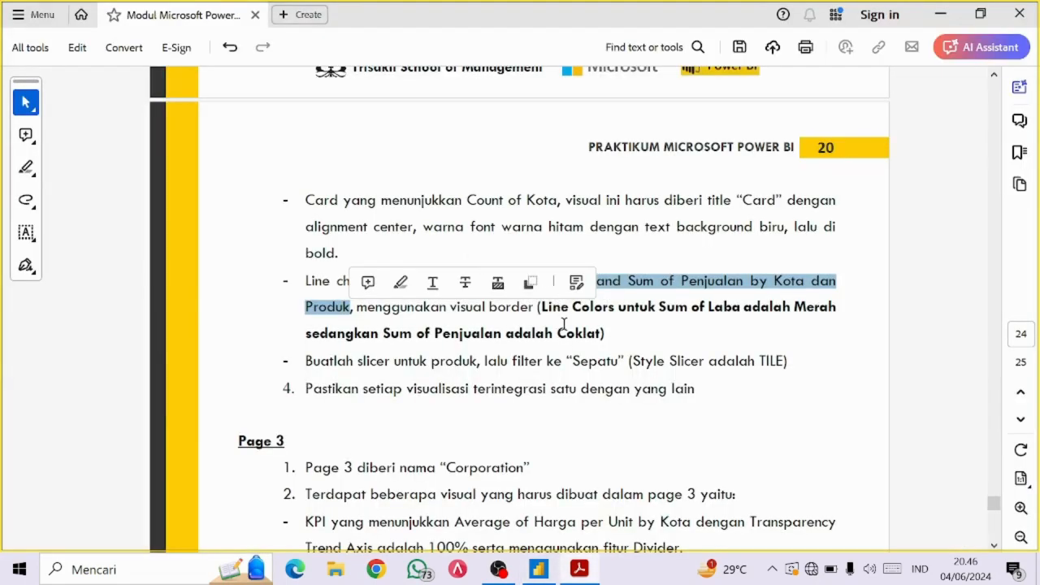
{"action": "left_click", "coordinate": [464, 315]}
{"action": "left_click_drag", "start_coordinate": [450, 309], "coordinate": [515, 314]}
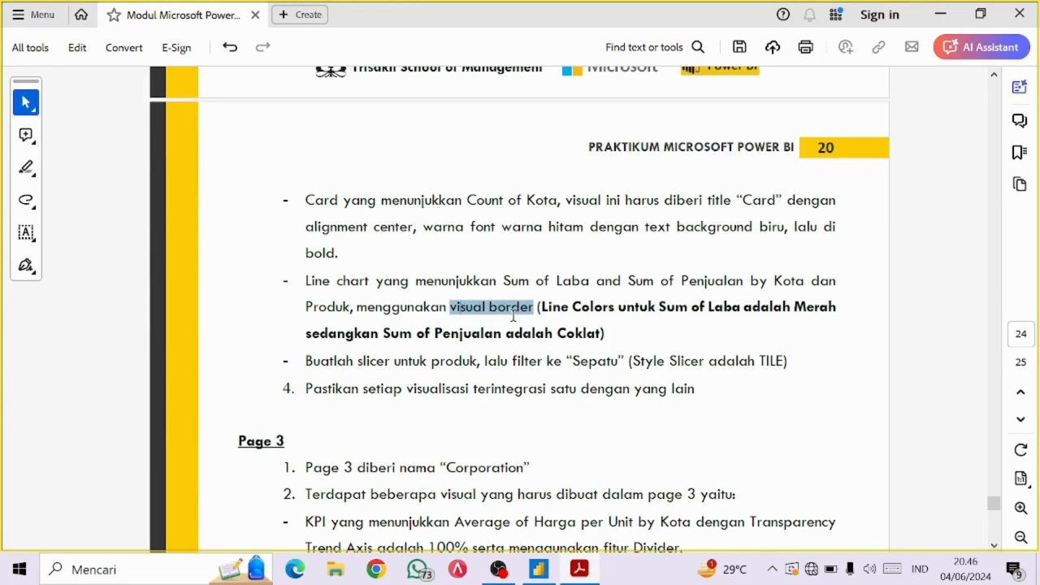
{"action": "left_click", "coordinate": [635, 279]}
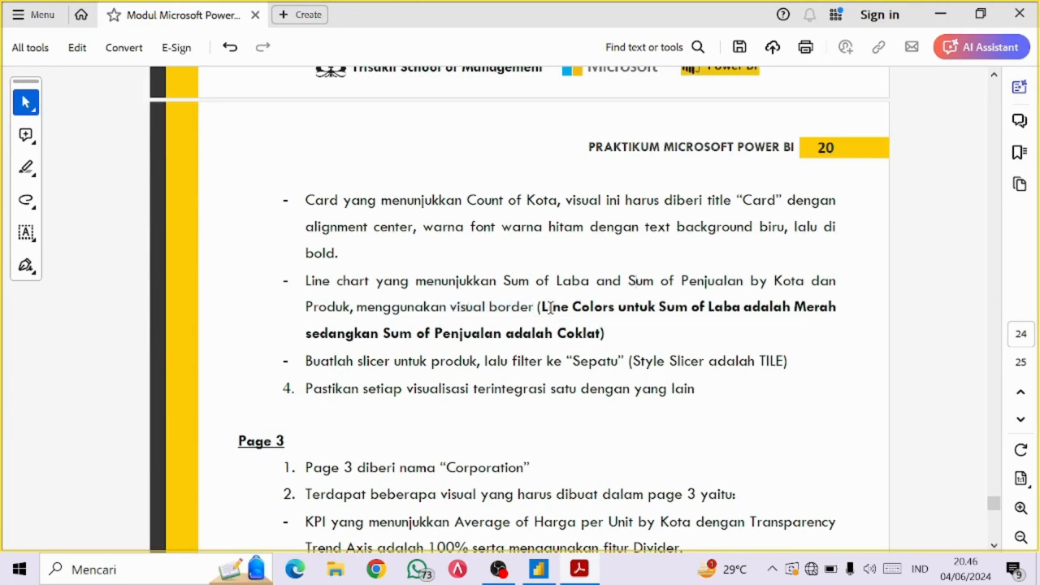
{"action": "left_click_drag", "start_coordinate": [557, 307], "coordinate": [836, 309]}
{"action": "left_click_drag", "start_coordinate": [462, 333], "coordinate": [571, 343]}
{"action": "key", "text": "alt+Tab"}
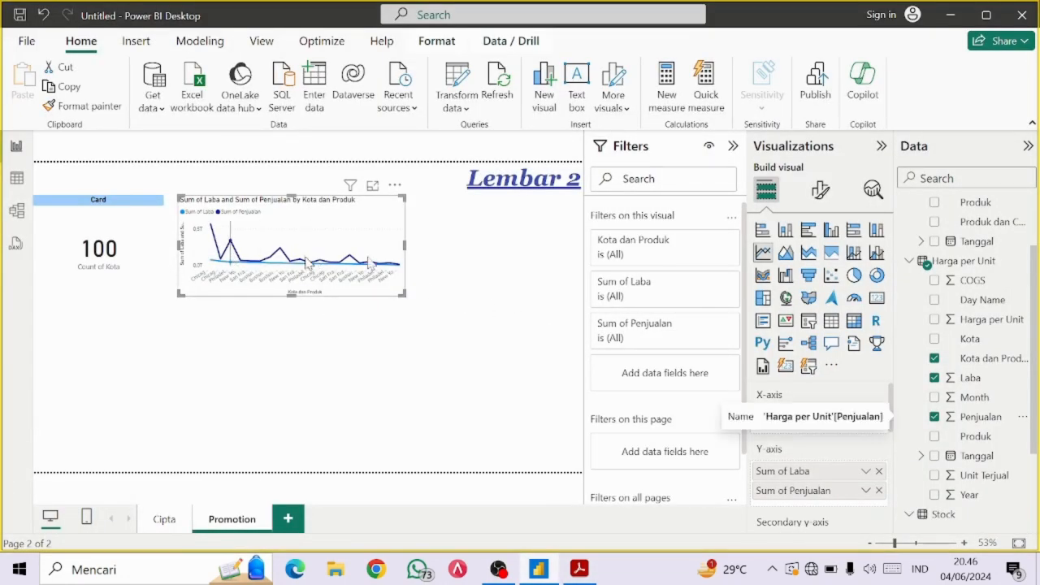
Target the Sum of Laba series in the line chart's line formatting, and recheck the required line colors in the PDF module
{"action": "left_click", "coordinate": [819, 192]}
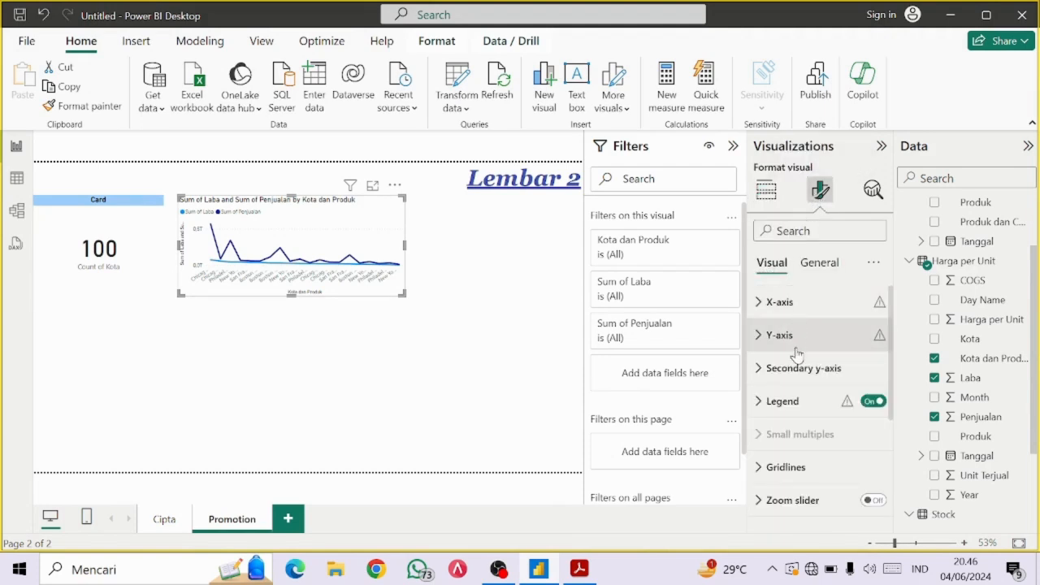
{"action": "scroll", "coordinate": [794, 334], "scroll_direction": "down", "scroll_amount": 4}
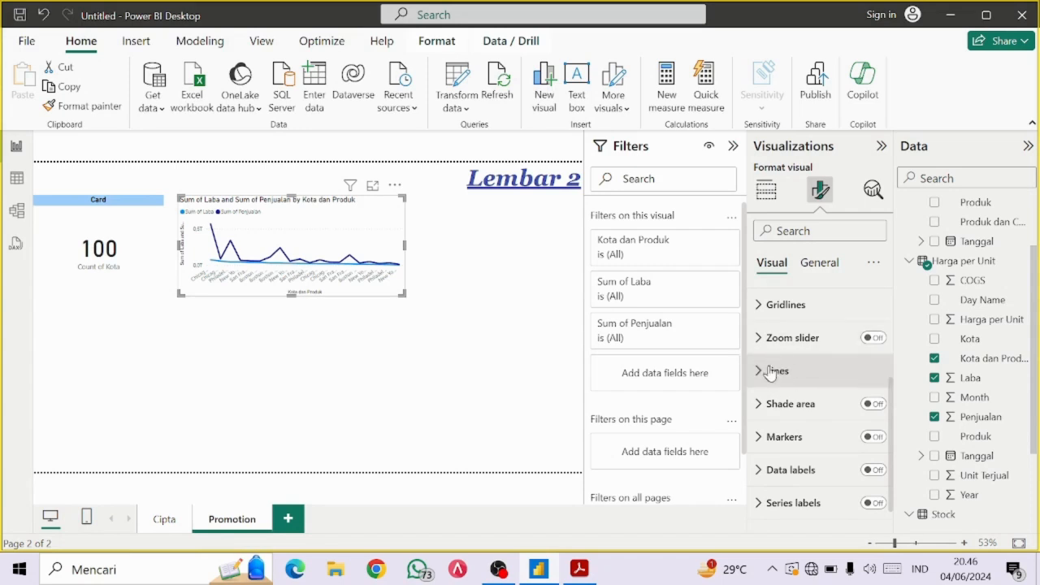
{"action": "left_click", "coordinate": [760, 372]}
{"action": "scroll", "coordinate": [764, 370], "scroll_direction": "down", "scroll_amount": 2}
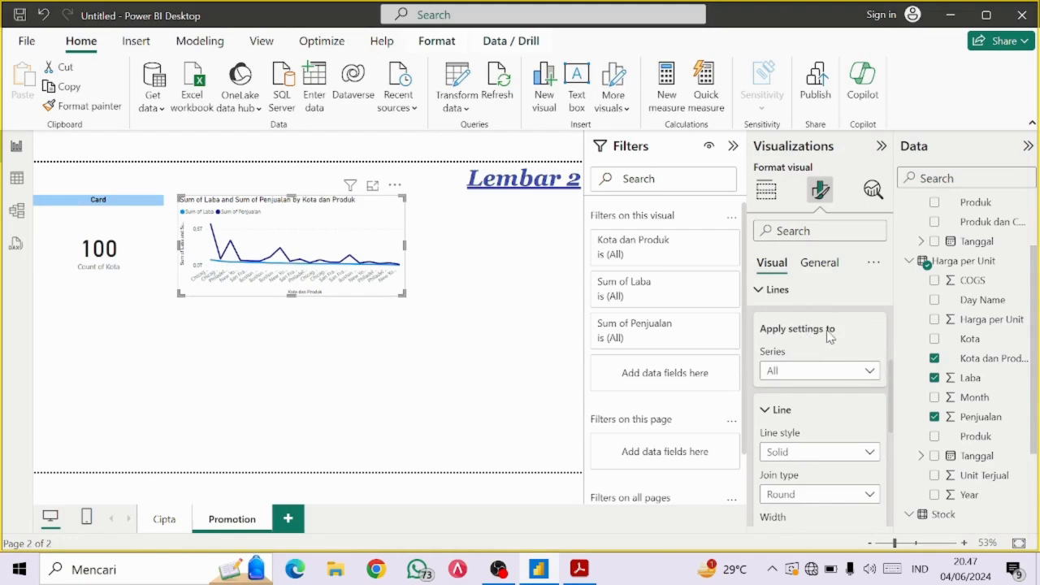
{"action": "left_click", "coordinate": [840, 372]}
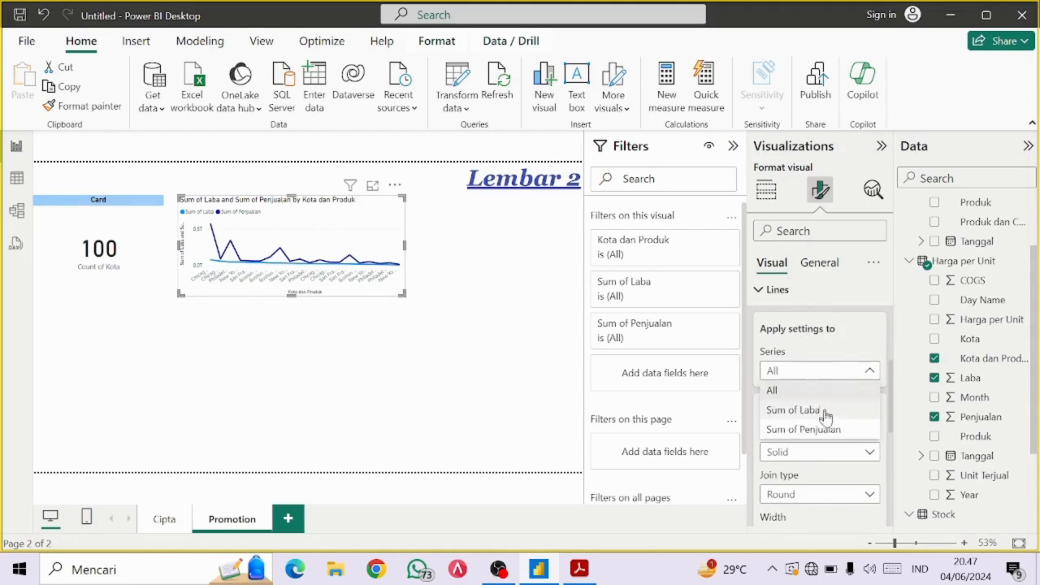
{"action": "left_click", "coordinate": [822, 415]}
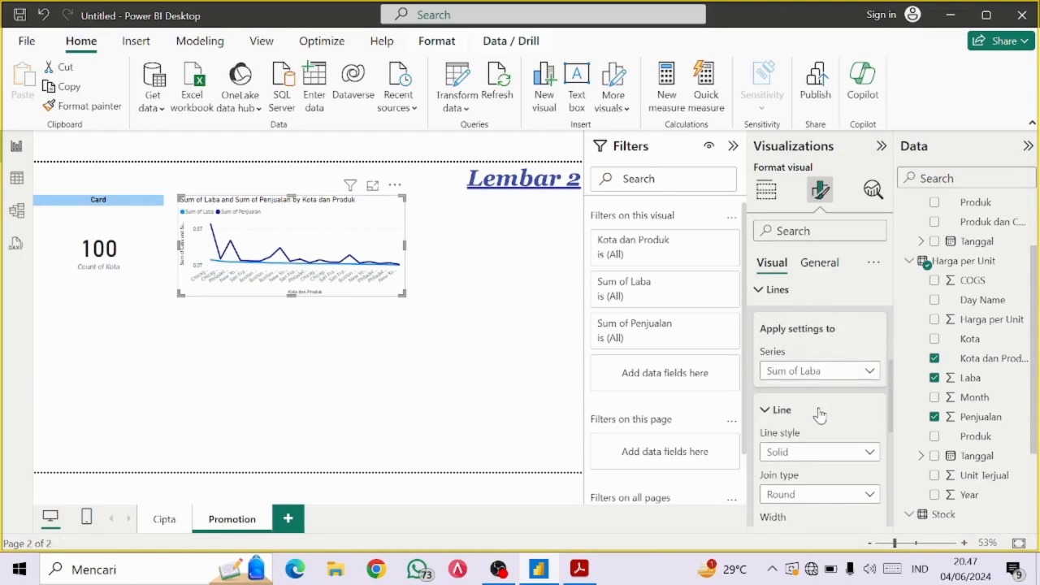
{"action": "key", "text": "alt+Tab"}
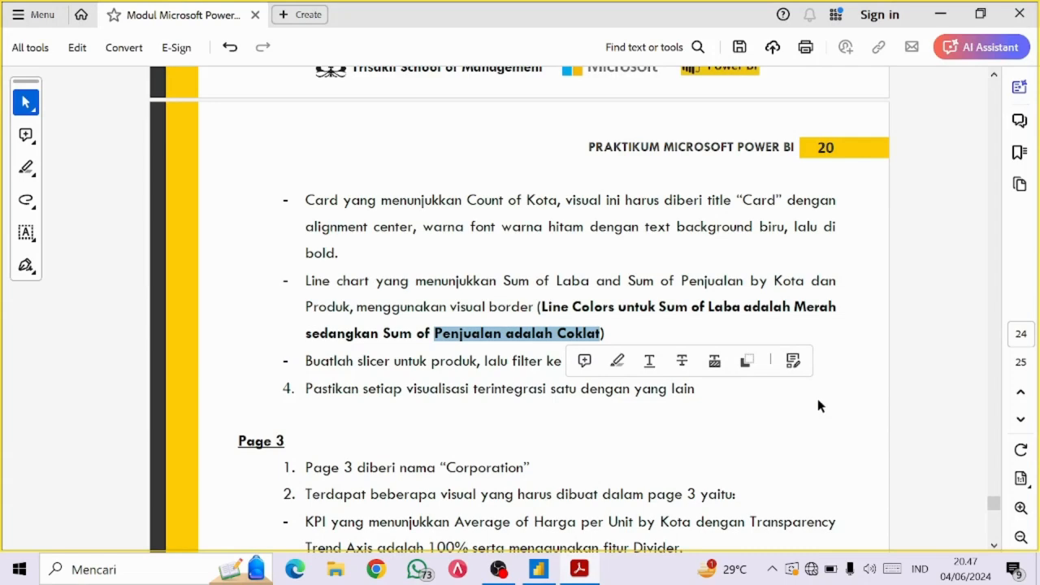
{"action": "key", "text": "alt+Tab"}
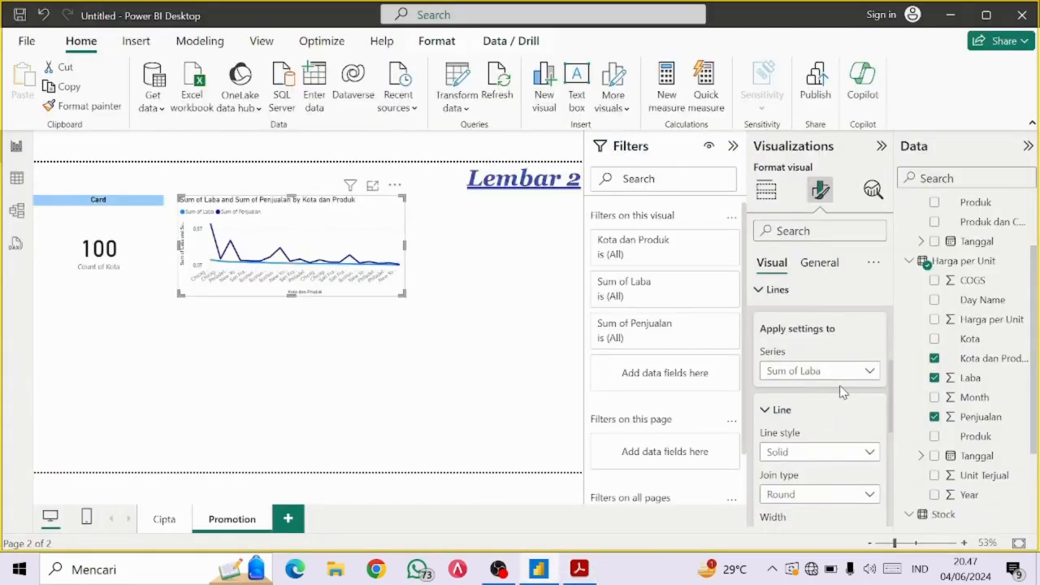
Set the Sum of Laba line to a custom red color, #F62F03
{"action": "scroll", "coordinate": [842, 392], "scroll_direction": "down", "scroll_amount": 4}
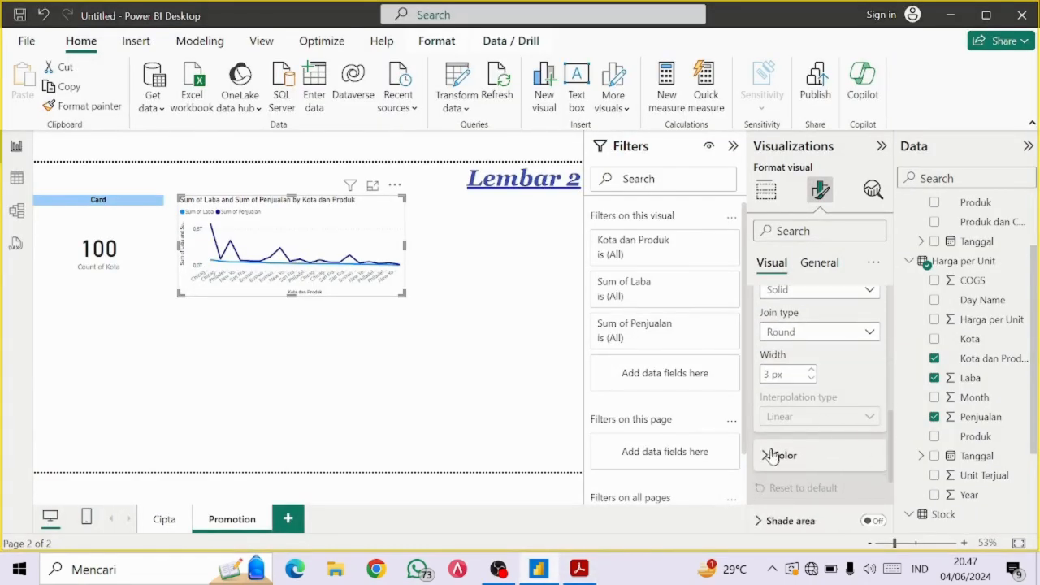
{"action": "left_click", "coordinate": [766, 458]}
{"action": "left_click", "coordinate": [795, 417]}
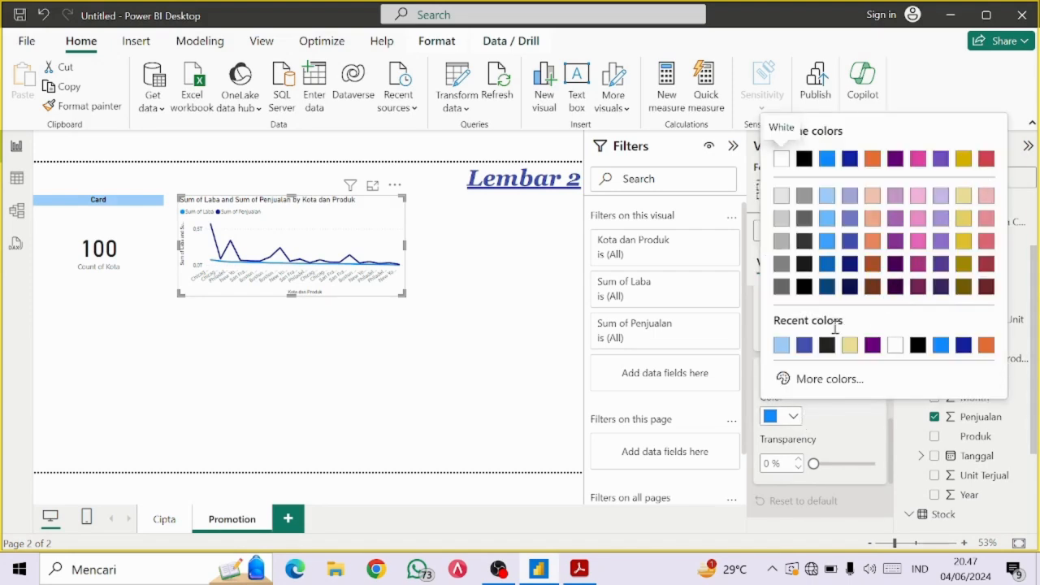
{"action": "left_click", "coordinate": [813, 378]}
{"action": "left_click", "coordinate": [783, 326]}
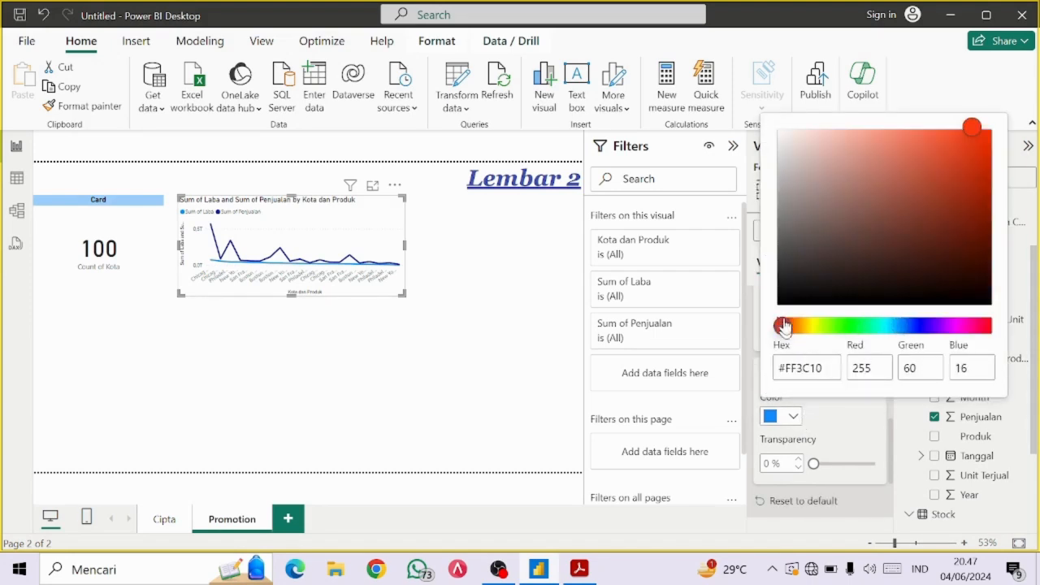
{"action": "left_click", "coordinate": [983, 134]}
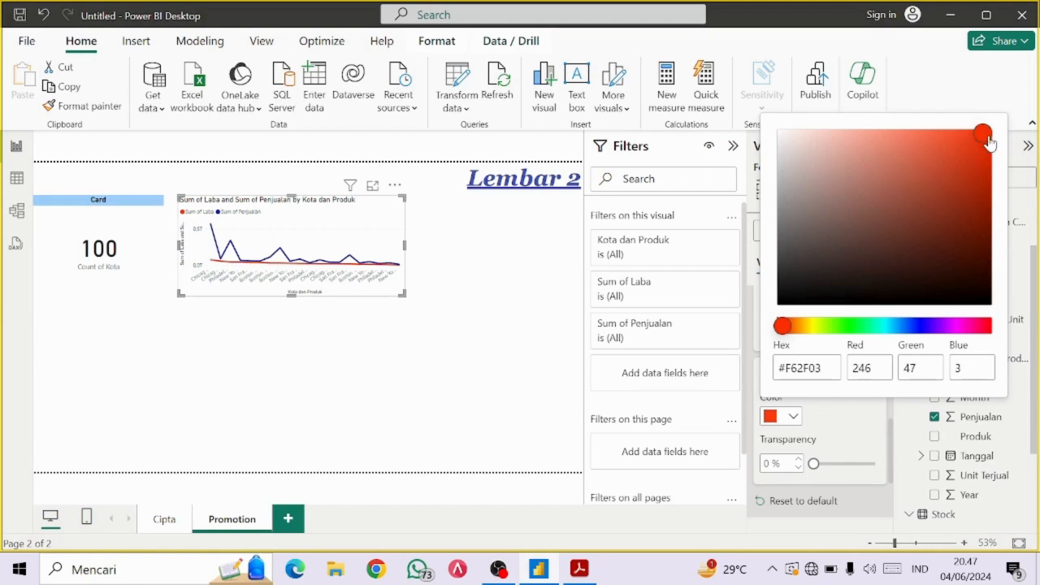
{"action": "left_click", "coordinate": [824, 437]}
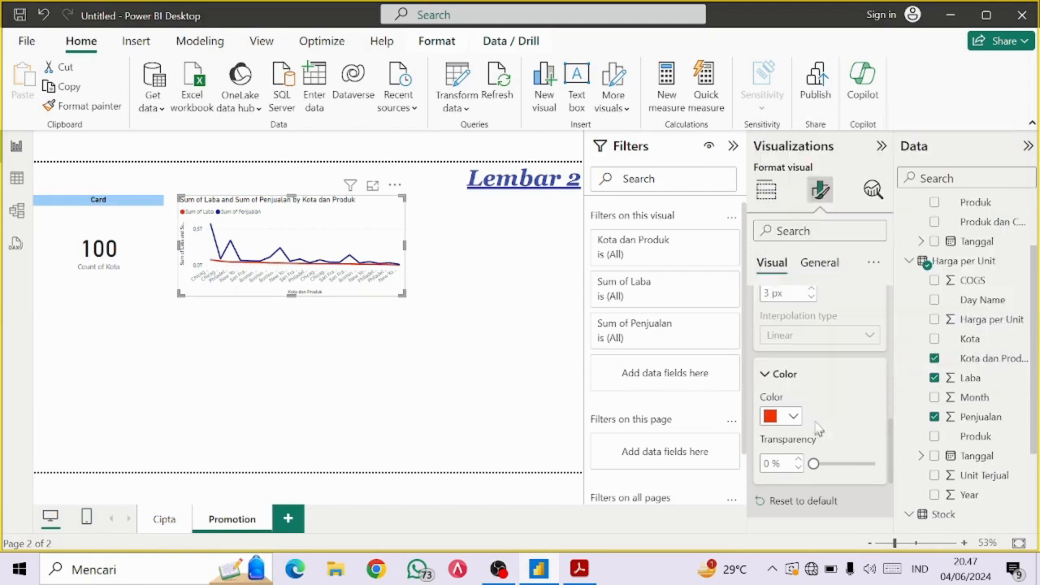
Target the Sum of Penjualan series in the line settings and color its line dark brown
{"action": "scroll", "coordinate": [850, 447], "scroll_direction": "up", "scroll_amount": 5}
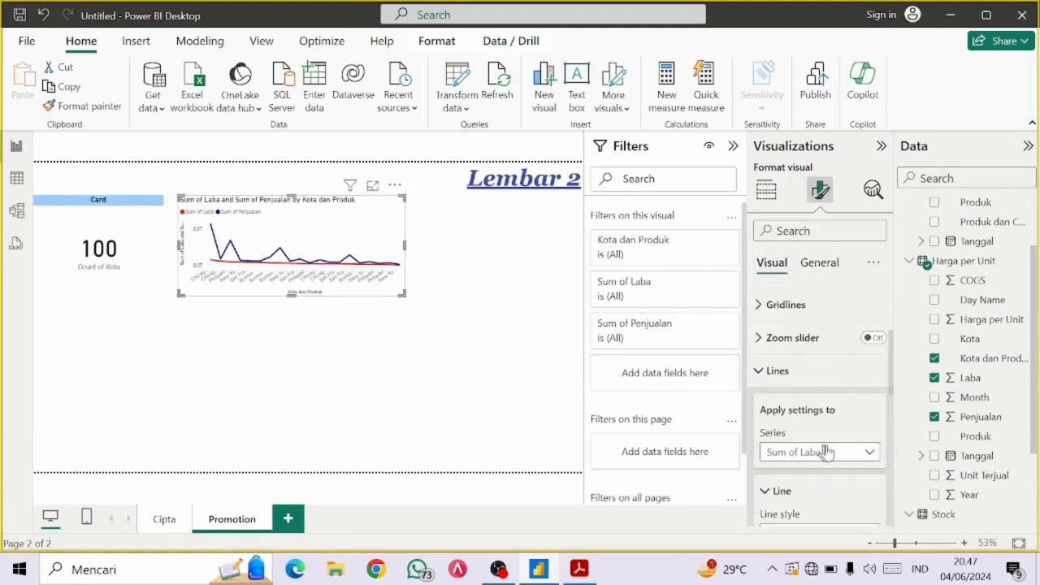
{"action": "left_click", "coordinate": [861, 456]}
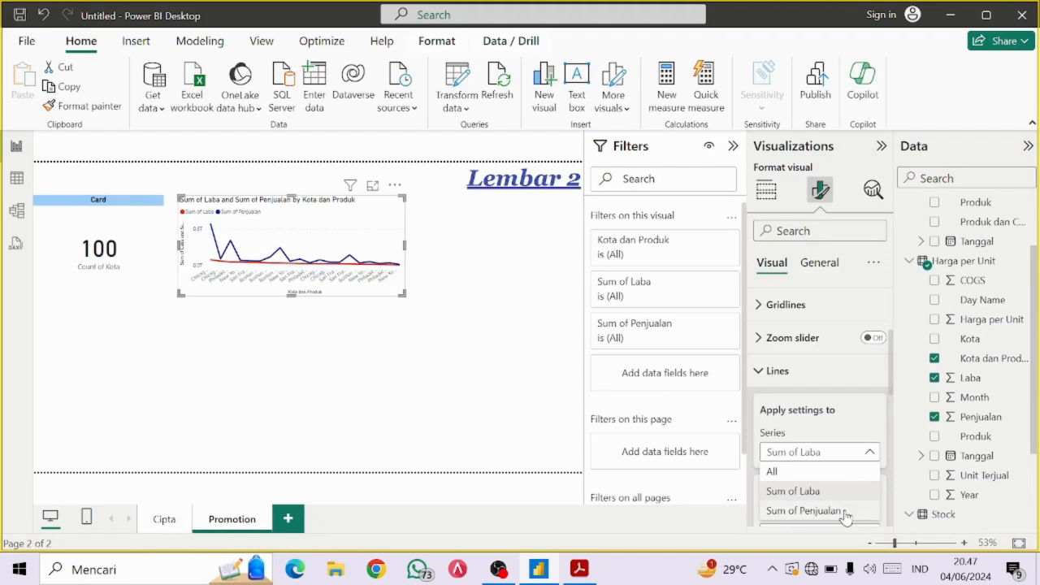
{"action": "left_click", "coordinate": [845, 512]}
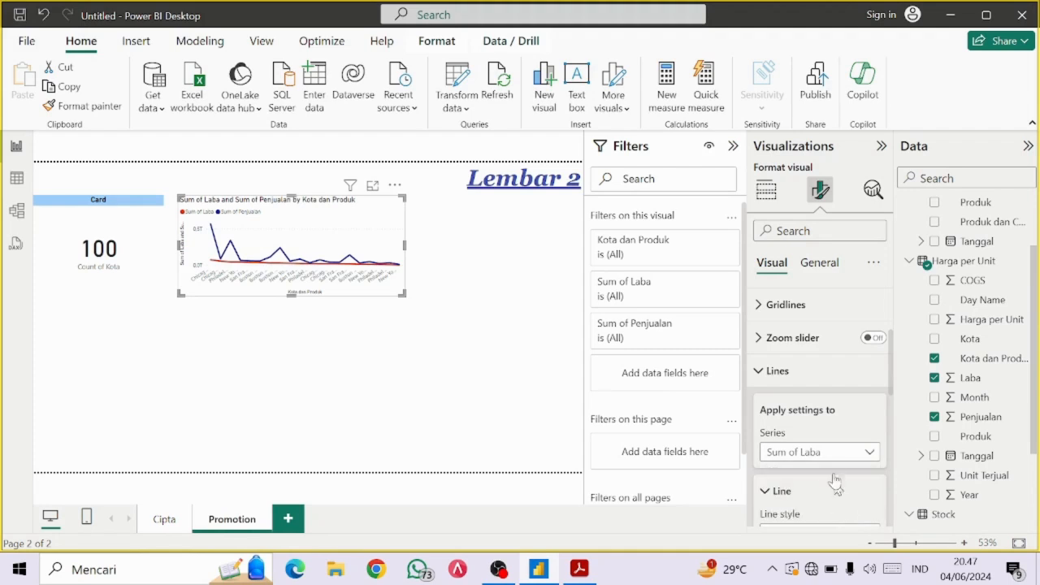
{"action": "scroll", "coordinate": [837, 479], "scroll_direction": "down", "scroll_amount": 5}
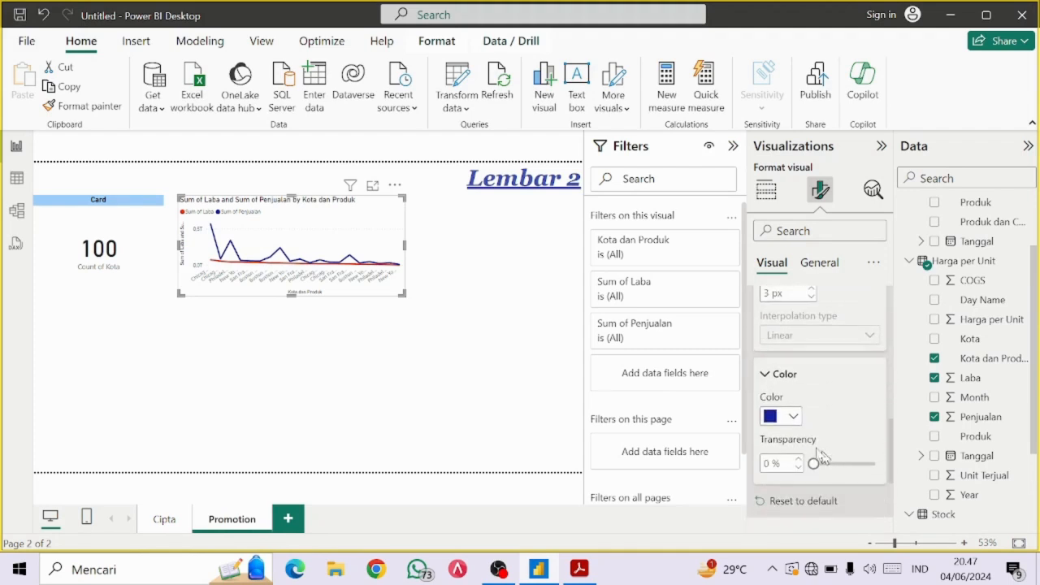
{"action": "left_click", "coordinate": [792, 417]}
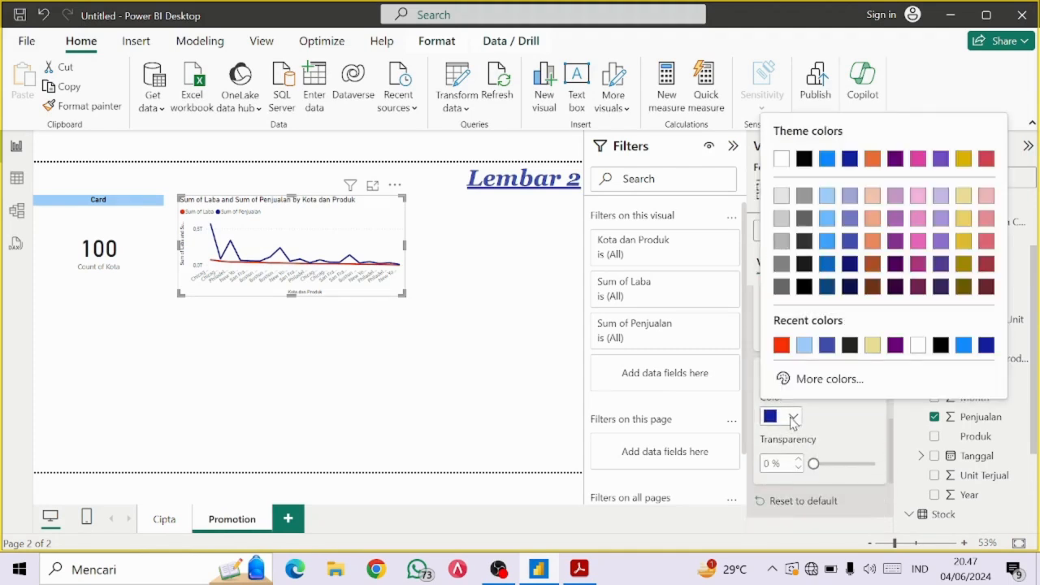
{"action": "left_click", "coordinate": [868, 291]}
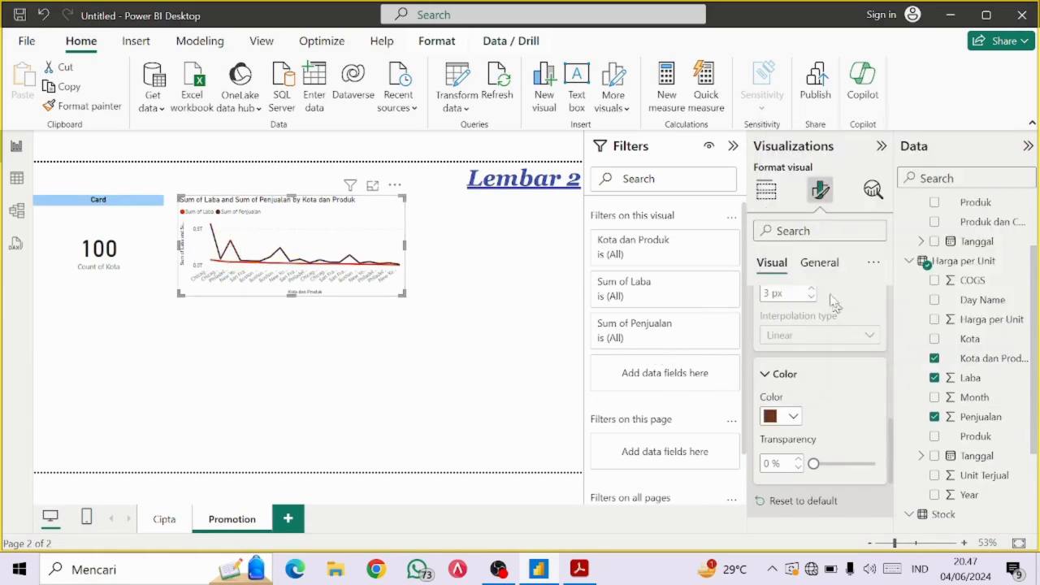
Turn on the visual border in the line chart's effects and deselect the chart
{"action": "left_click", "coordinate": [817, 272]}
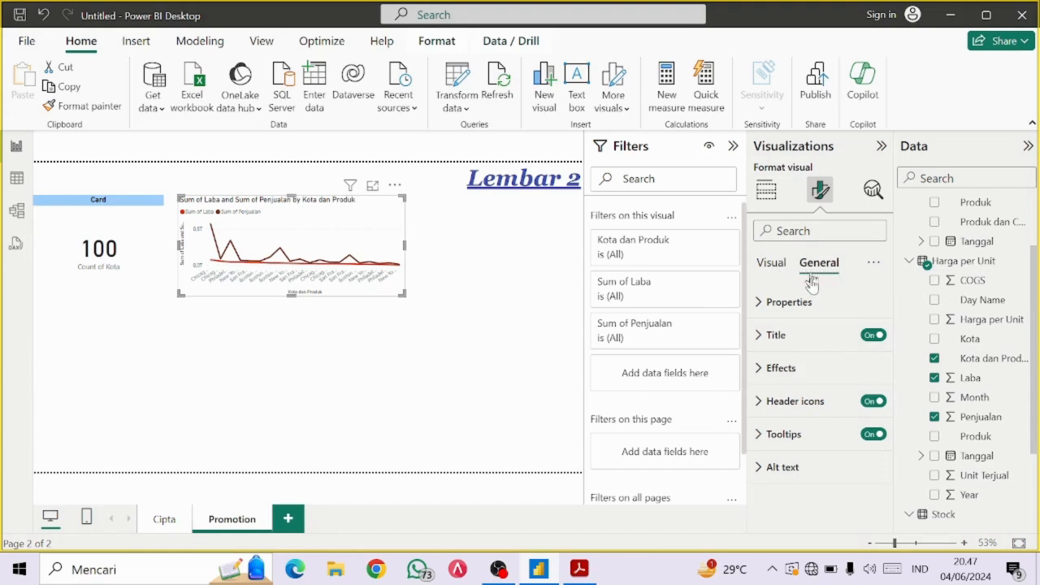
{"action": "left_click", "coordinate": [760, 370]}
{"action": "scroll", "coordinate": [781, 342], "scroll_direction": "down", "scroll_amount": 3}
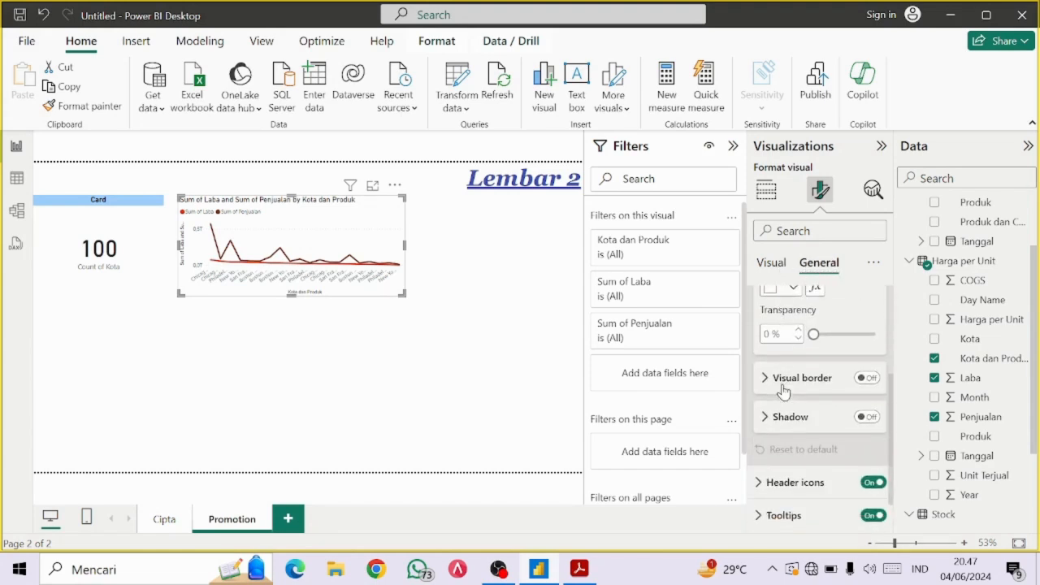
{"action": "left_click", "coordinate": [868, 379]}
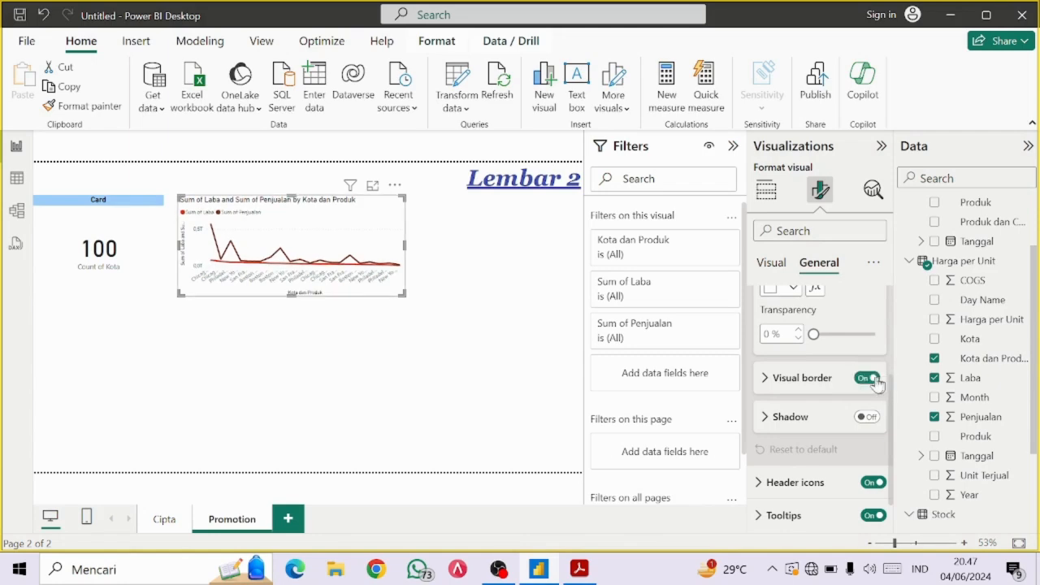
{"action": "left_click", "coordinate": [544, 352]}
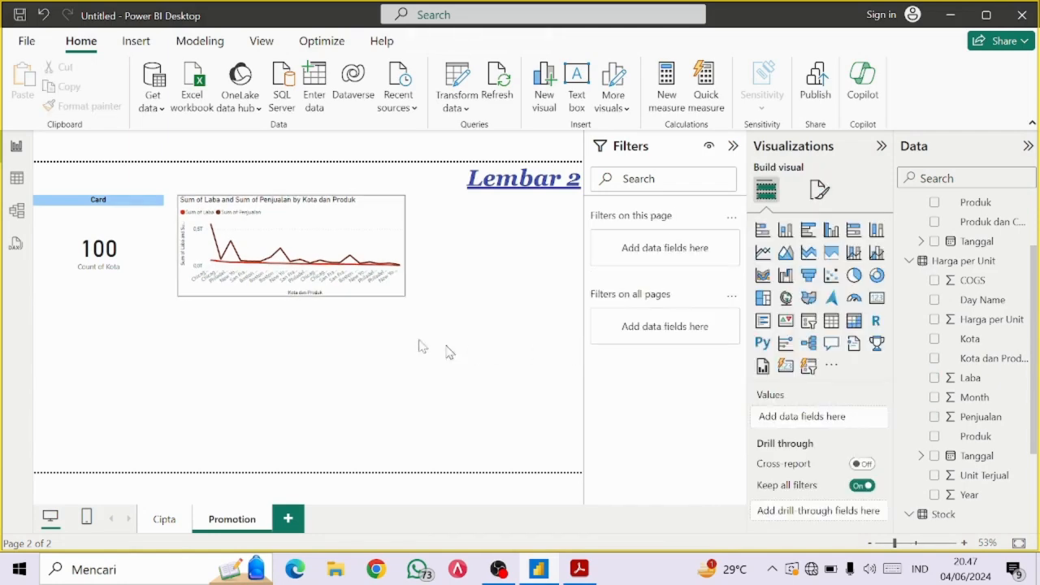
Read the slicer requirement for page 2 in the PDF module, including its field, filter and style, and return to Power BI
{"action": "key", "text": "alt+Tab"}
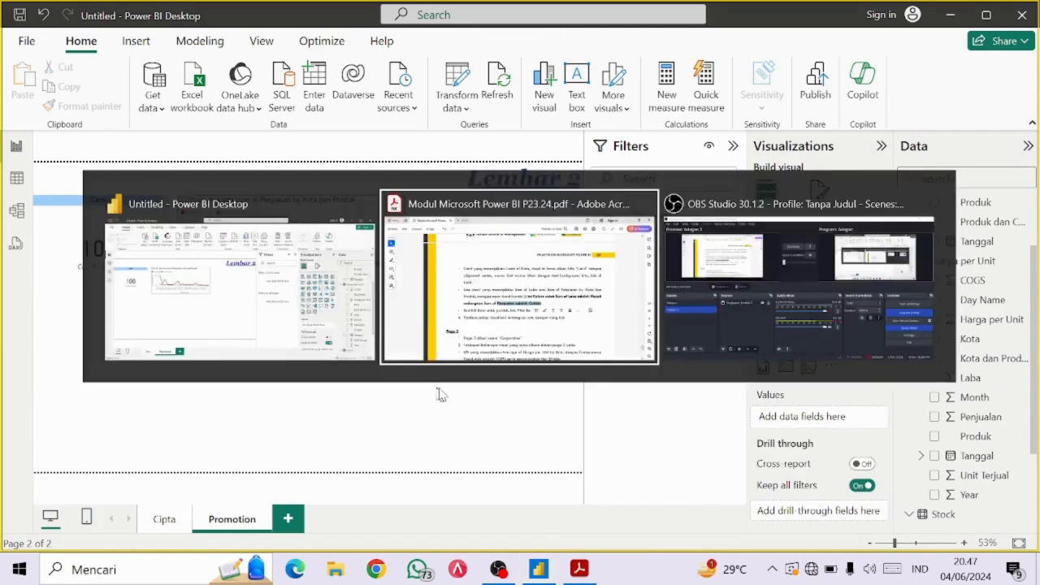
{"action": "scroll", "coordinate": [490, 317], "scroll_direction": "down", "scroll_amount": 1}
{"action": "left_click", "coordinate": [453, 318]}
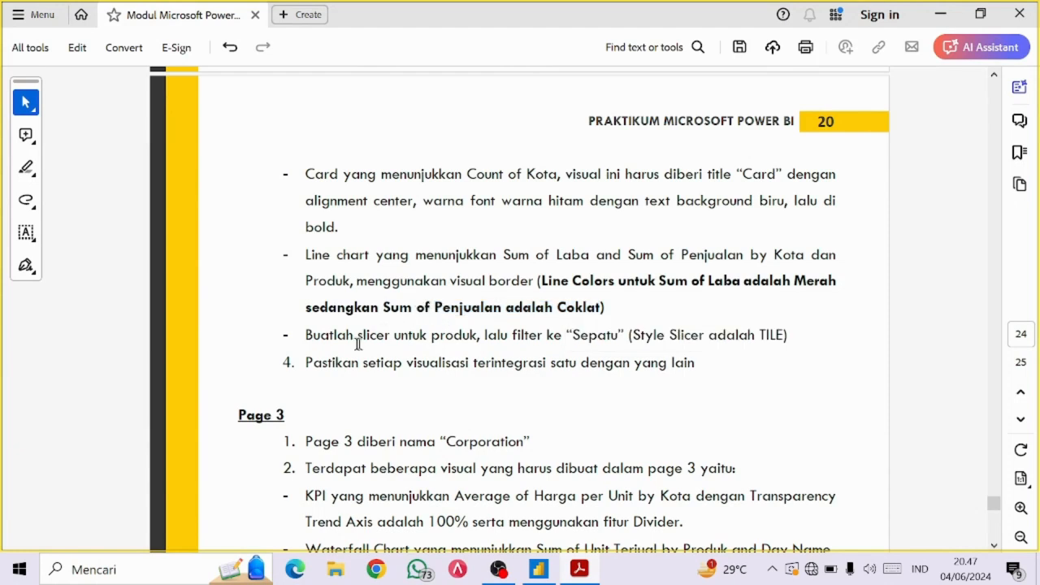
{"action": "double_click", "coordinate": [371, 337]}
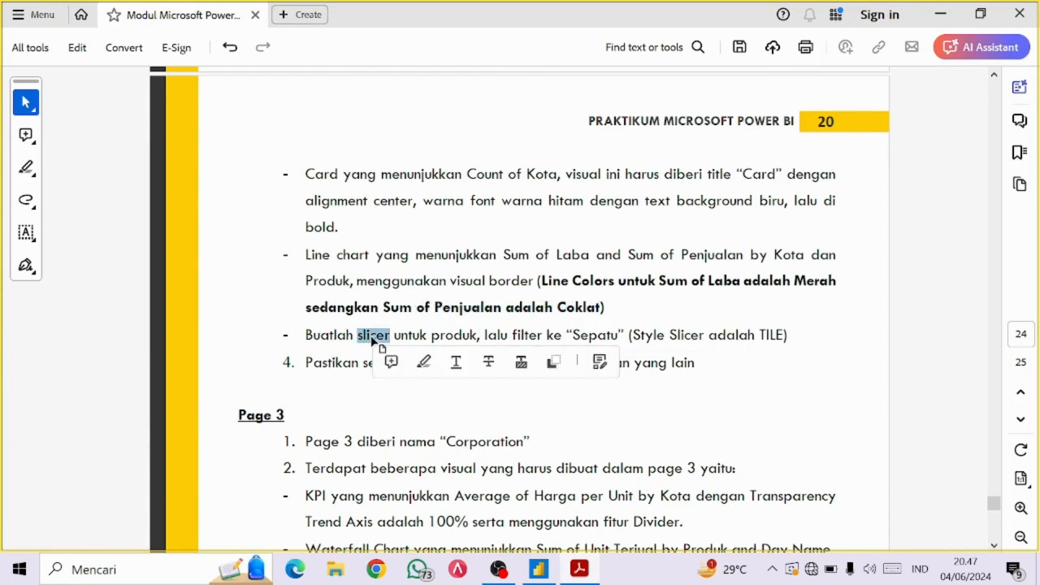
{"action": "double_click", "coordinate": [453, 336]}
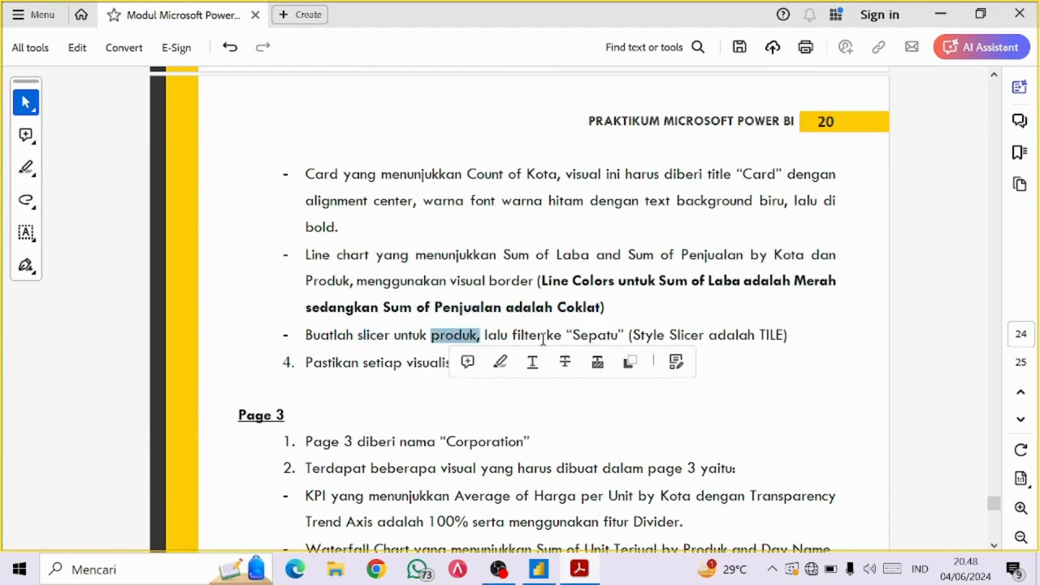
{"action": "left_click_drag", "start_coordinate": [759, 335], "coordinate": [788, 334]}
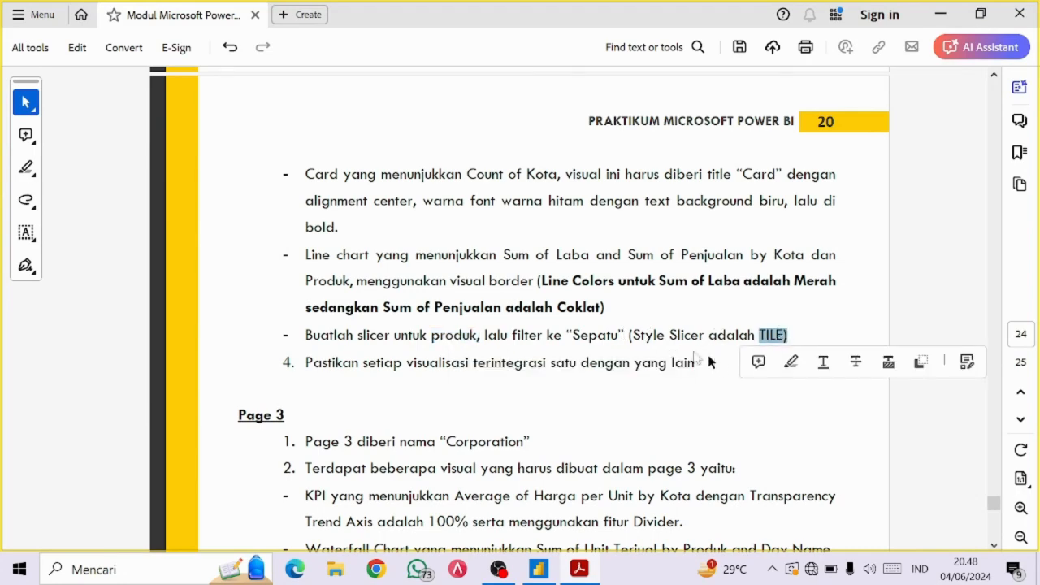
{"action": "key", "text": "alt+Tab"}
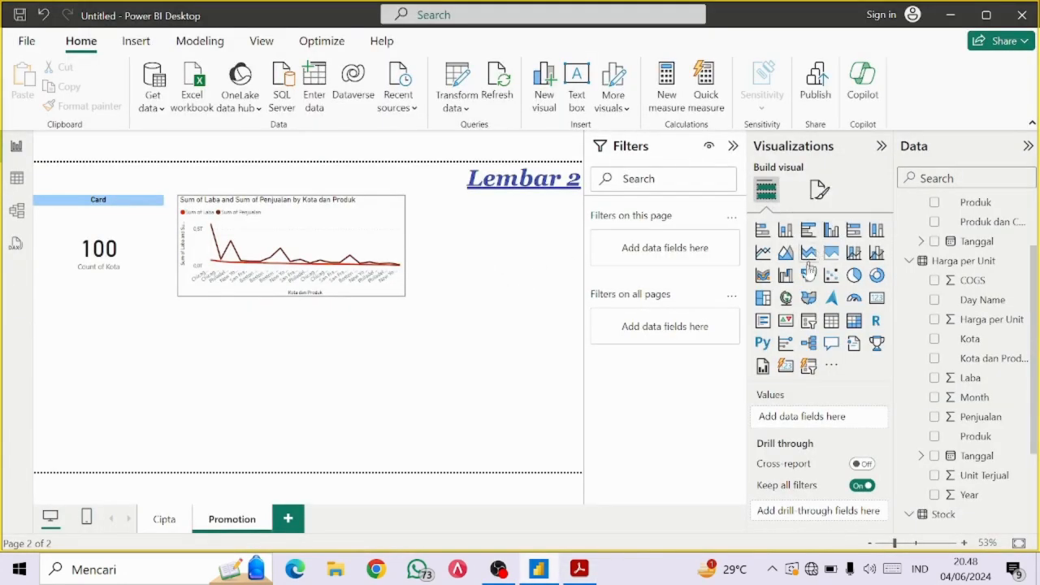
Add a slicer, place it to the right of the line chart, and assign it the Produk field from Harga per Unit
{"action": "left_click", "coordinate": [808, 325]}
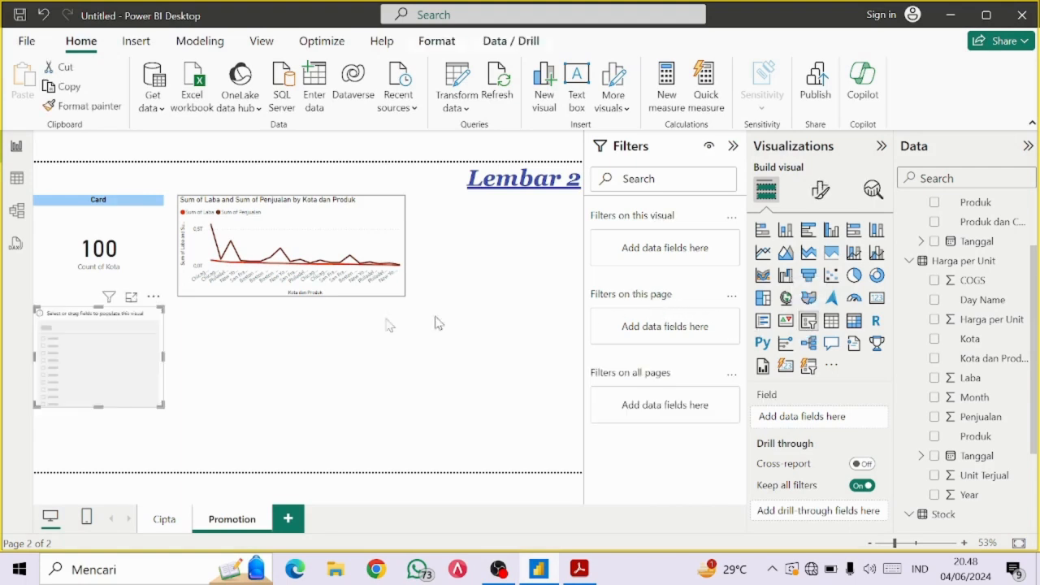
{"action": "left_click_drag", "start_coordinate": [146, 324], "coordinate": [534, 204]}
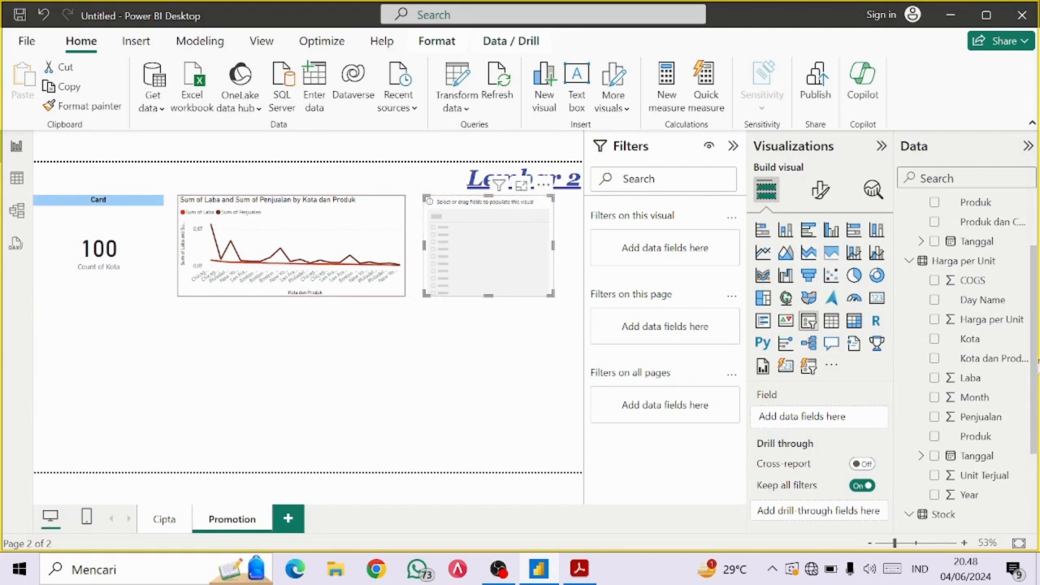
{"action": "left_click_drag", "start_coordinate": [976, 436], "coordinate": [839, 417]}
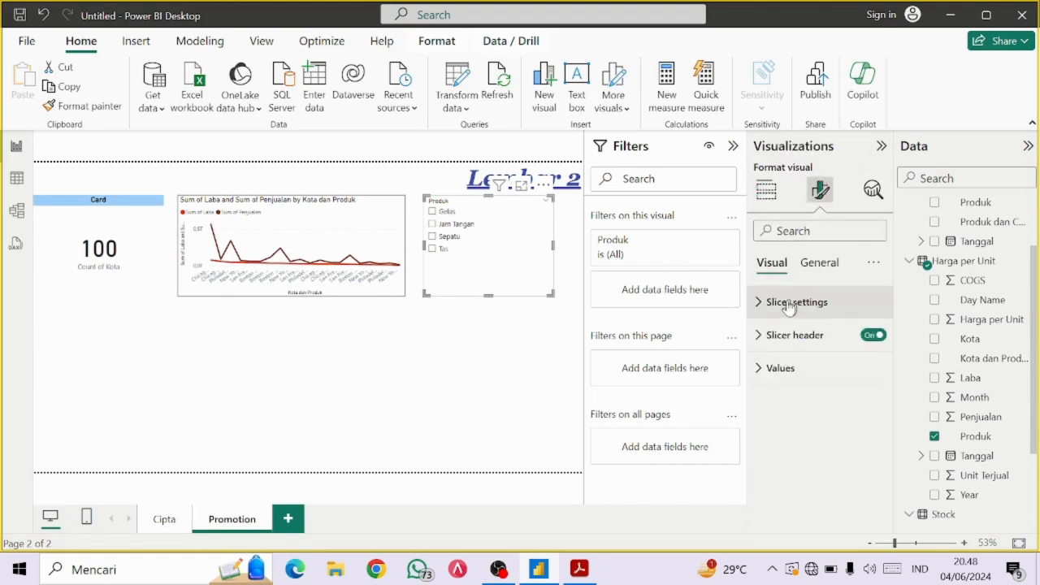
Set the Produk slicer's style to Tile and filter the page to Sepatu
{"action": "left_click", "coordinate": [761, 302]}
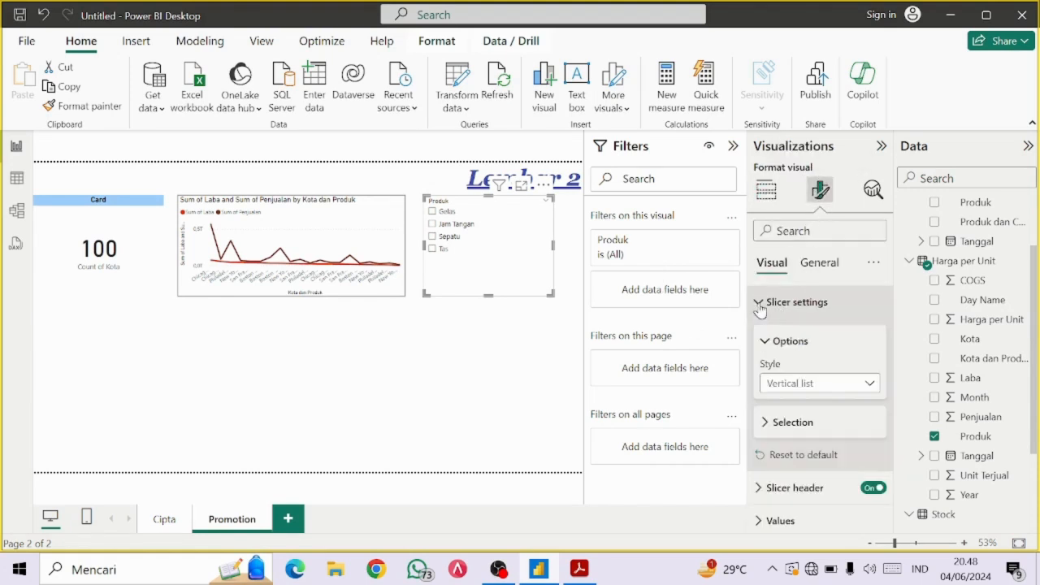
{"action": "left_click", "coordinate": [818, 385]}
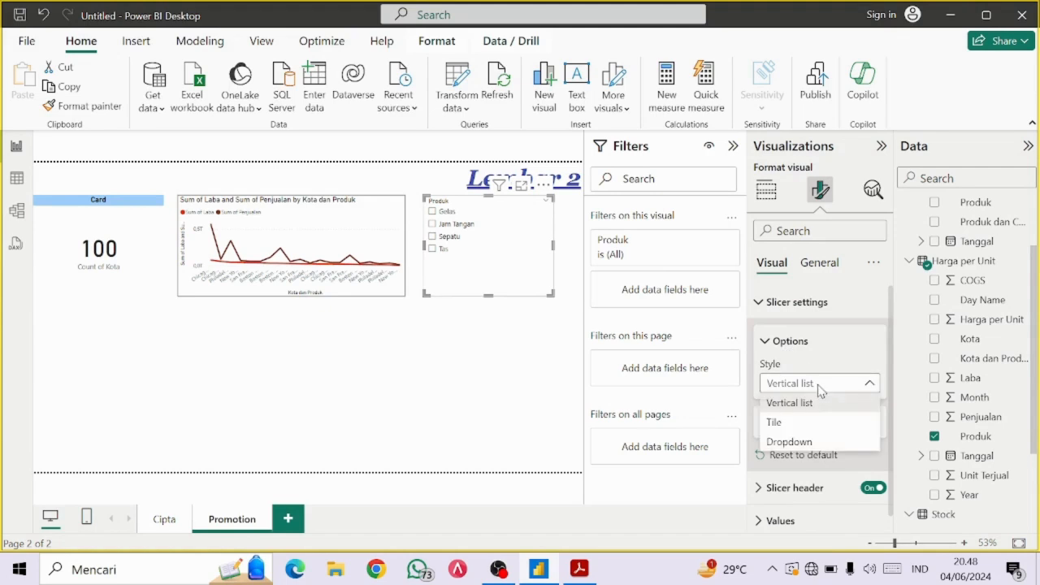
{"action": "left_click", "coordinate": [806, 431]}
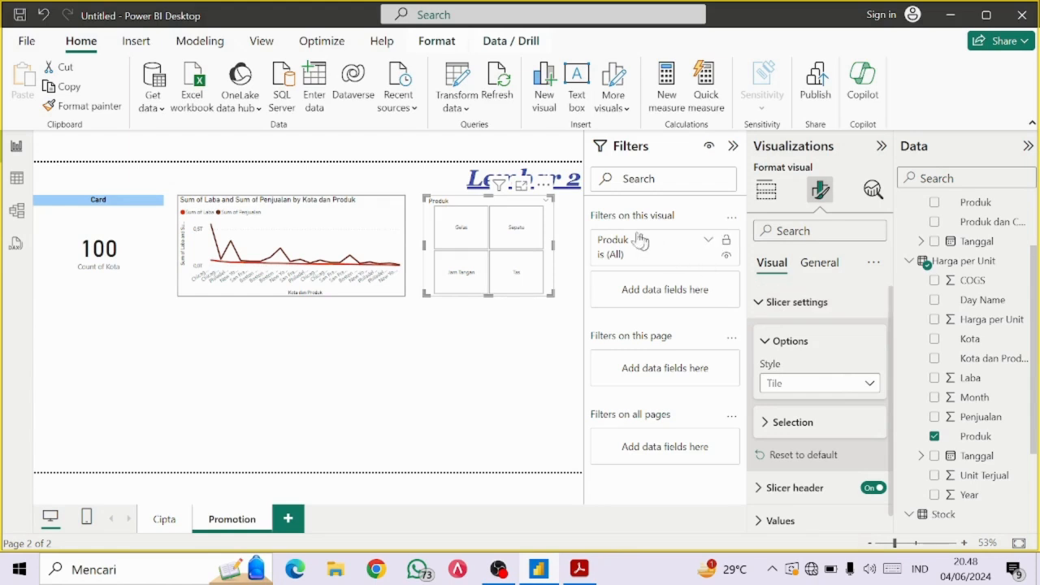
{"action": "left_click", "coordinate": [514, 235]}
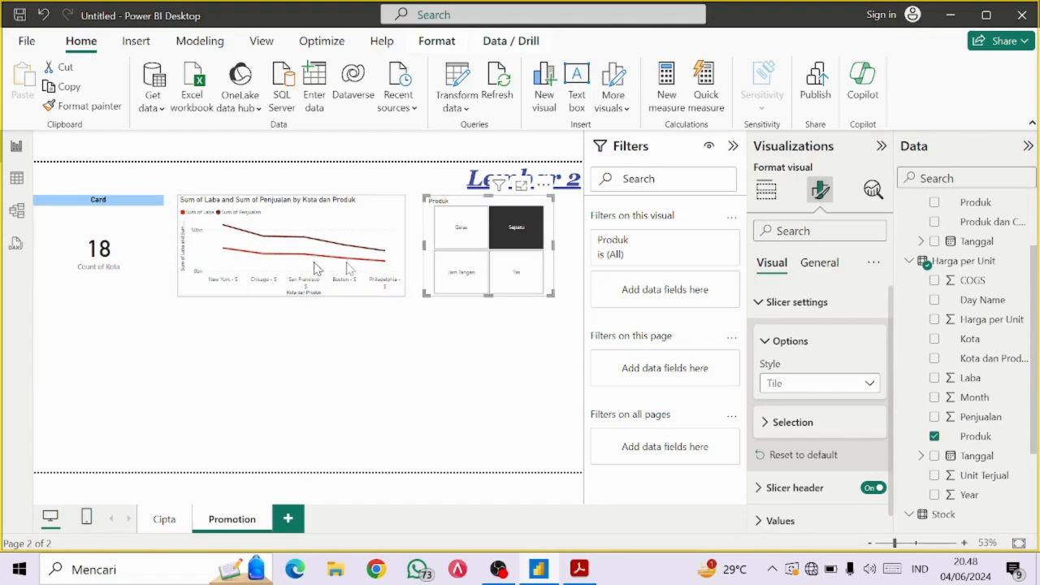
Read the last page 2 requirement and the page 3 requirements in the PDF module, and return to Power BI
{"action": "key", "text": "alt+Tab"}
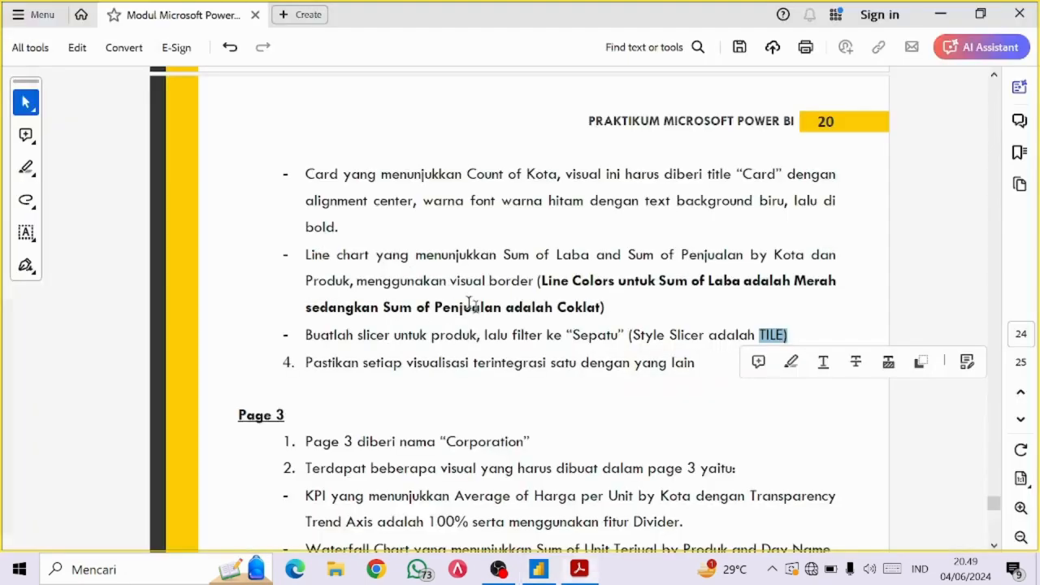
{"action": "left_click_drag", "start_coordinate": [406, 363], "coordinate": [696, 364]}
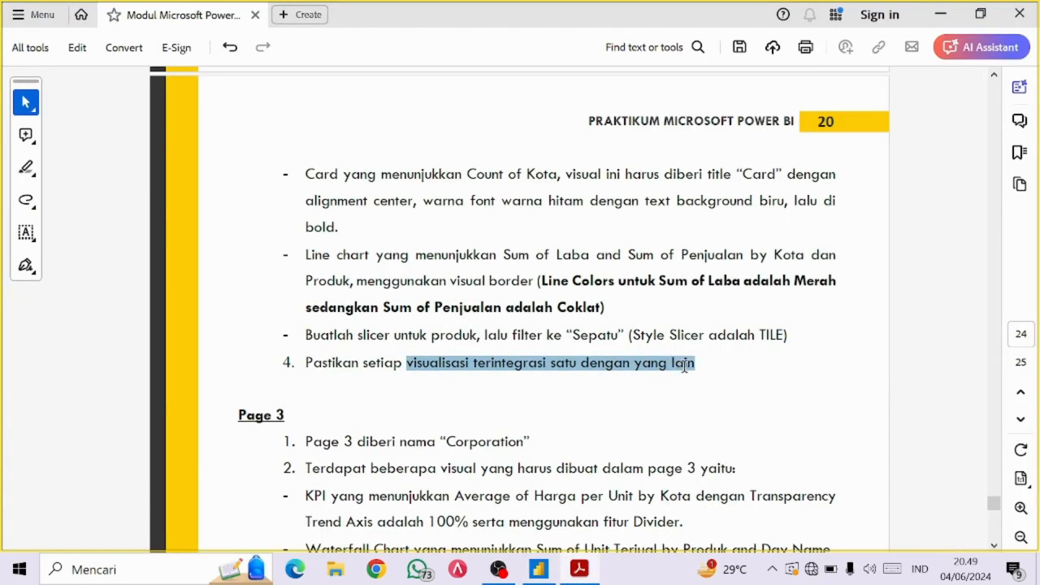
{"action": "scroll", "coordinate": [477, 251], "scroll_direction": "down", "scroll_amount": 5}
{"action": "left_click", "coordinate": [343, 262]}
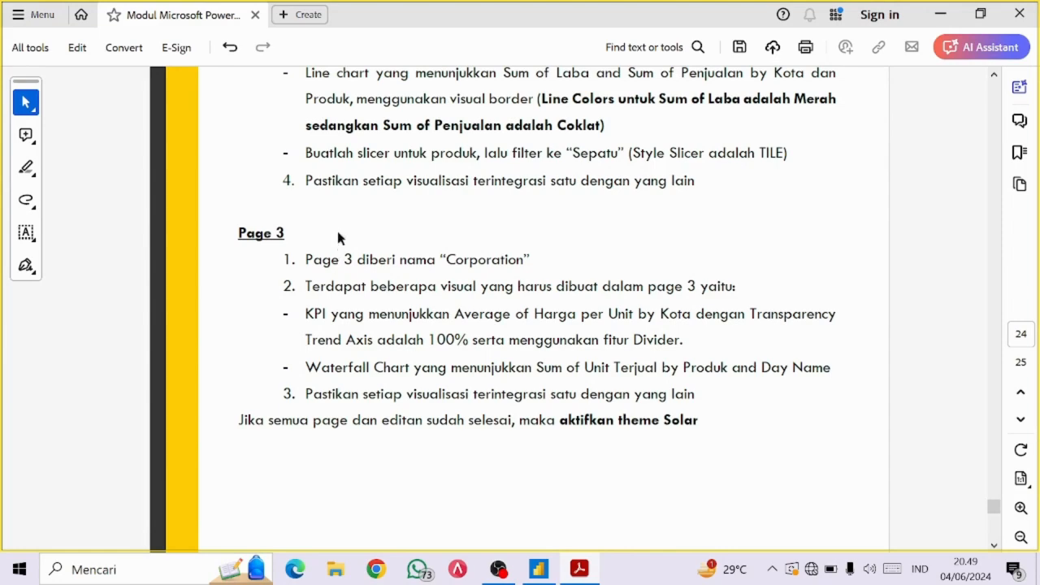
{"action": "key", "text": "alt+Tab"}
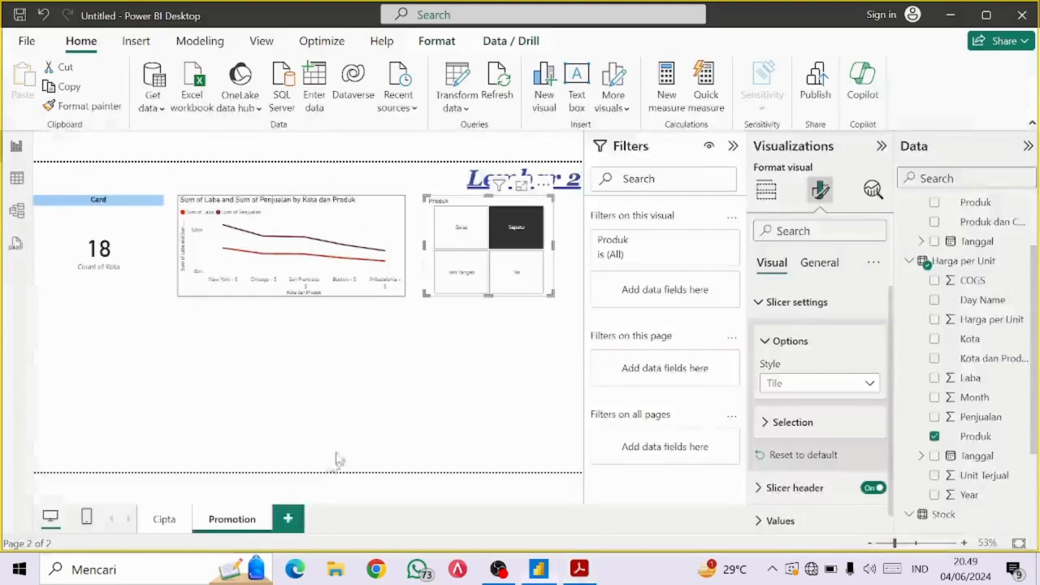
Add a third page to the report and name it Corporation
{"action": "left_click", "coordinate": [287, 520]}
{"action": "double_click", "coordinate": [302, 521]}
{"action": "type", "text": "q"}
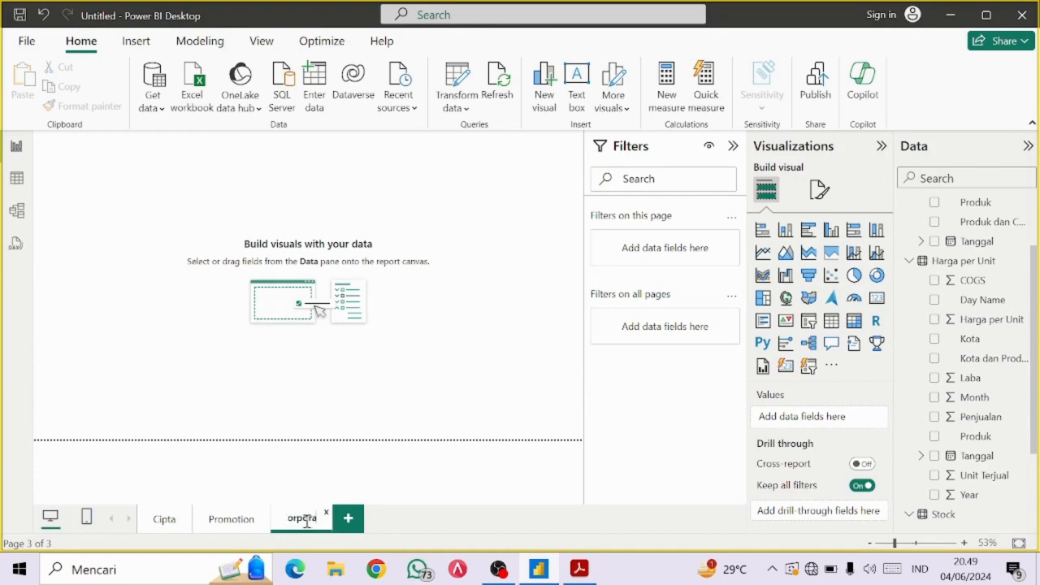
{"action": "left_click", "coordinate": [397, 363]}
Check the KPI requirement in the PDF, and add a KPI visual with Harga per Unit as value and Kota as trend axis
{"action": "key", "text": "alt+Tab"}
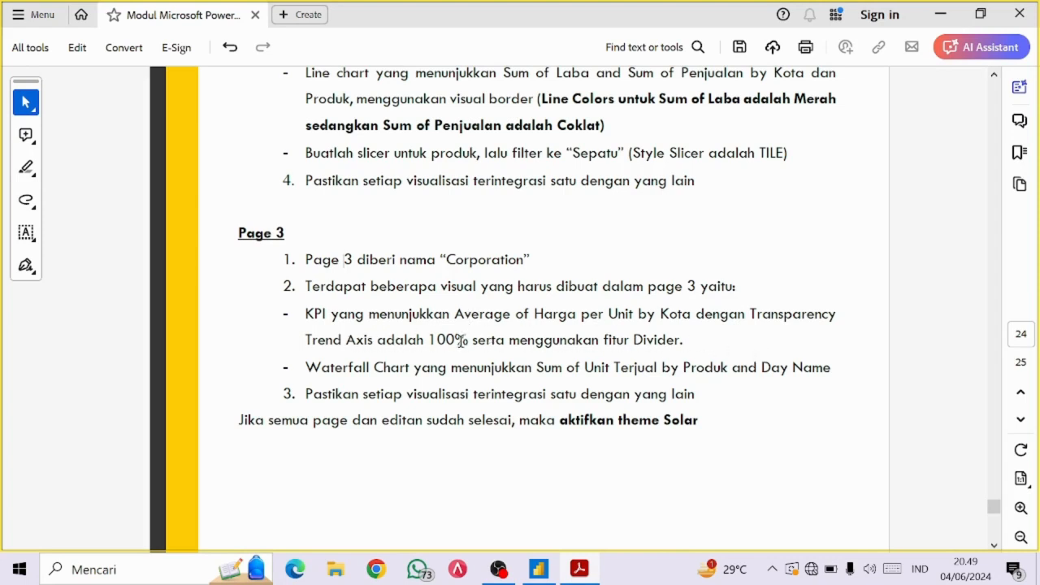
{"action": "key", "text": "alt+Tab"}
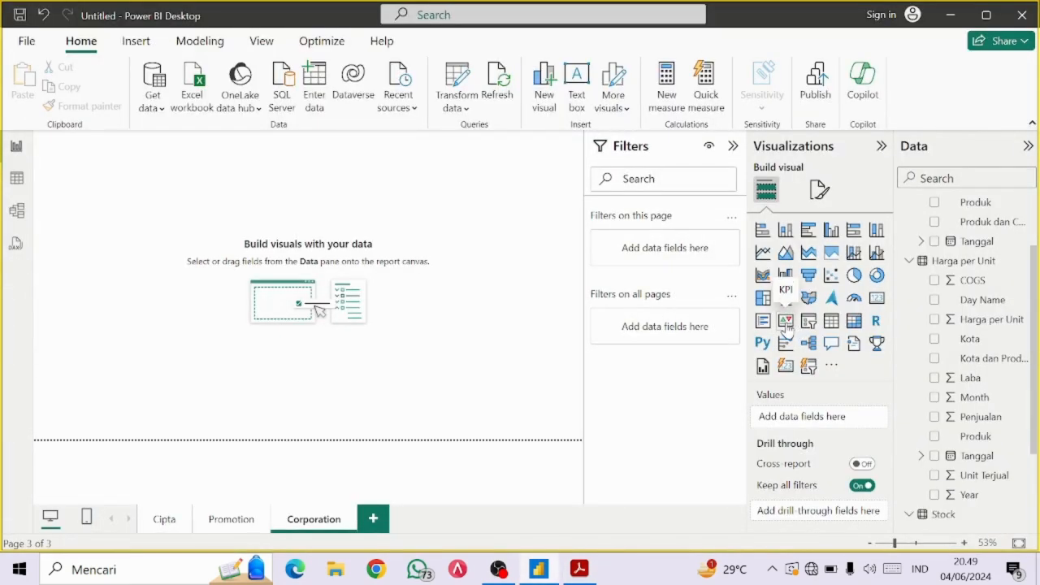
{"action": "left_click", "coordinate": [785, 323]}
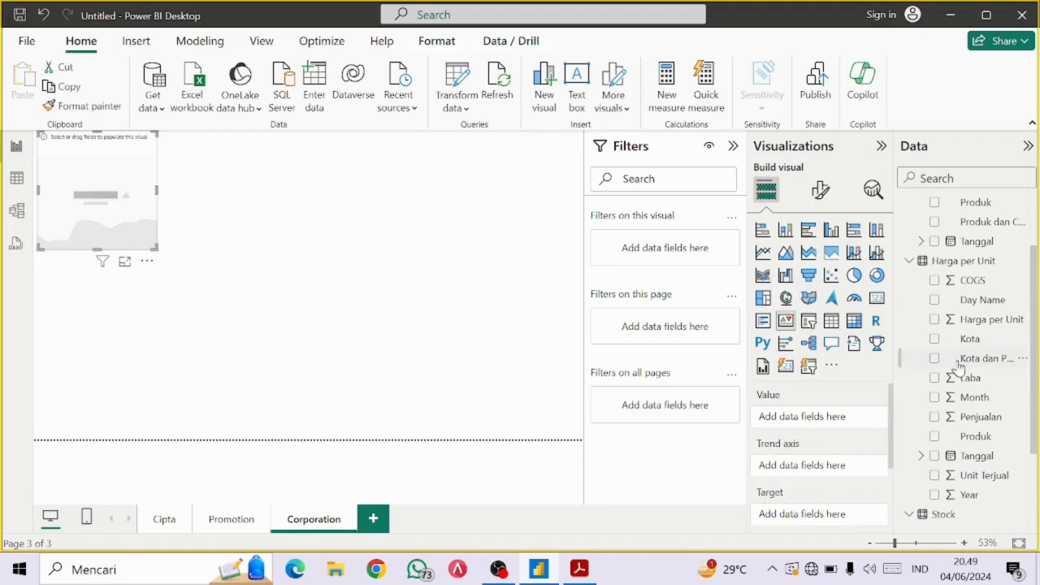
{"action": "scroll", "coordinate": [979, 415], "scroll_direction": "down", "scroll_amount": 3}
{"action": "scroll", "coordinate": [983, 417], "scroll_direction": "up", "scroll_amount": 4}
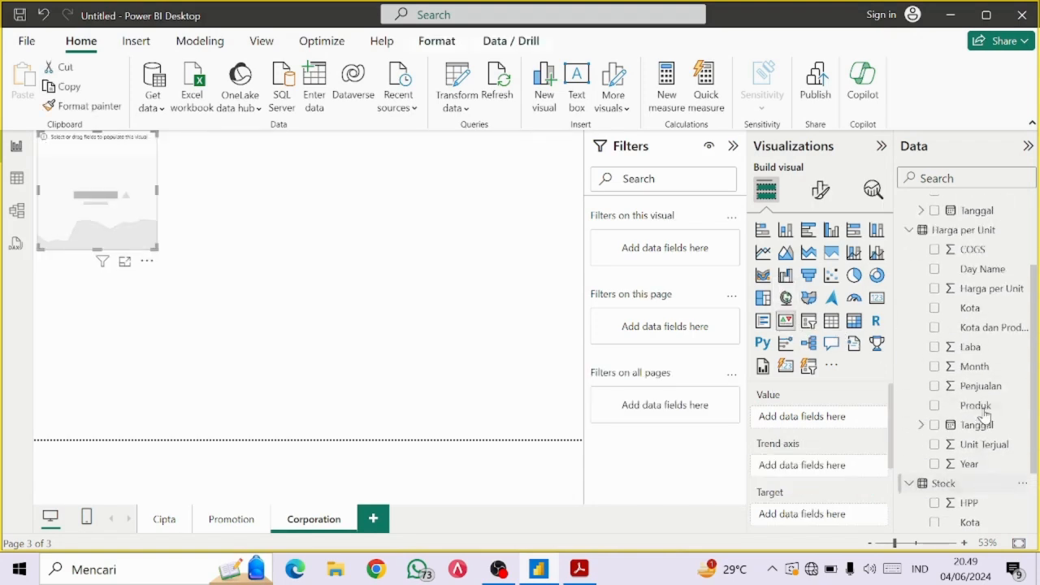
{"action": "left_click_drag", "start_coordinate": [981, 368], "coordinate": [834, 416]}
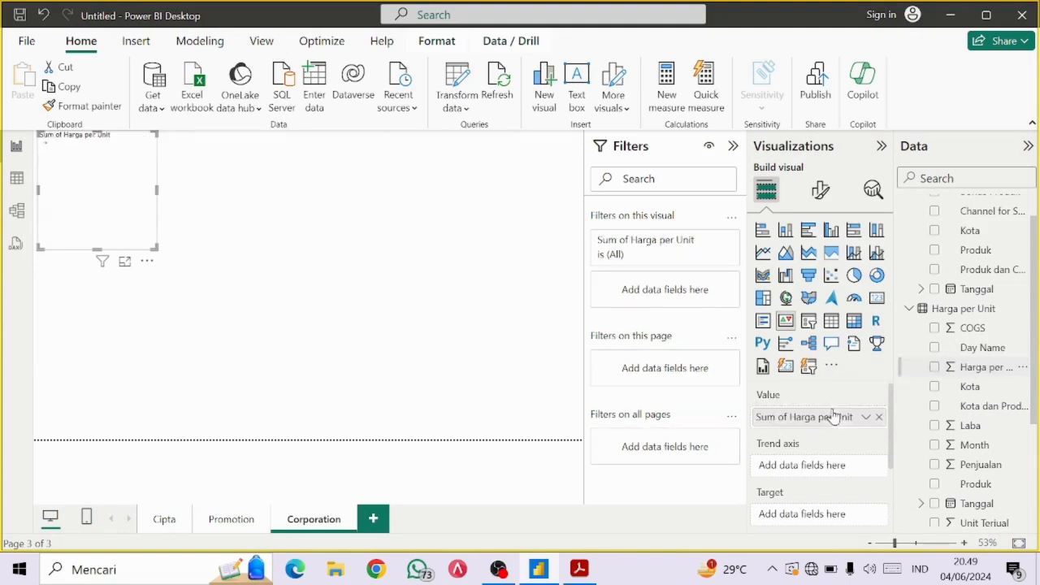
{"action": "left_click_drag", "start_coordinate": [971, 388], "coordinate": [836, 471]}
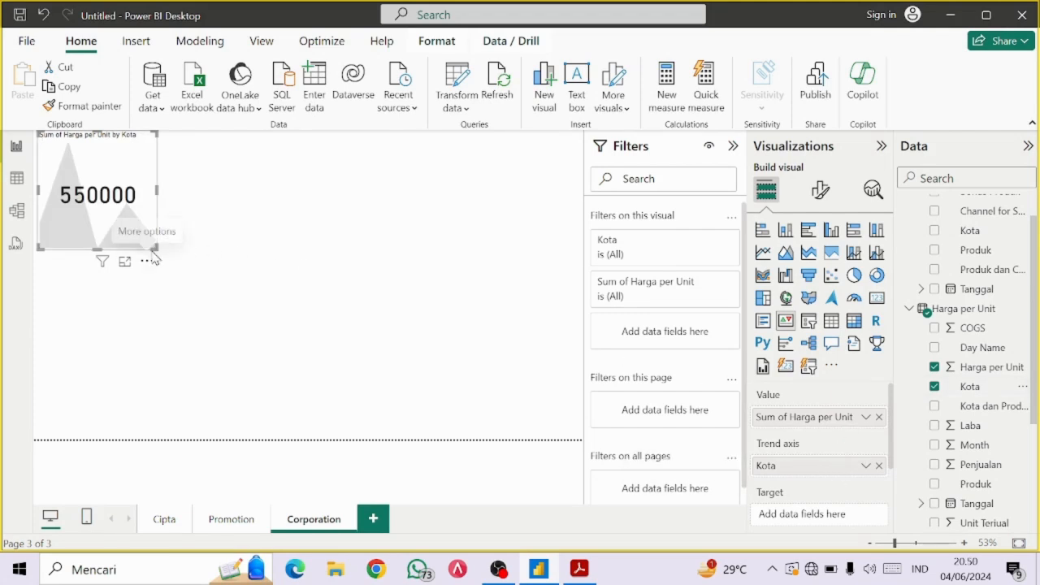
Widen the KPI visual across the upper part of the page and summarize its Harga per Unit value as Average
{"action": "left_click_drag", "start_coordinate": [154, 254], "coordinate": [596, 275]}
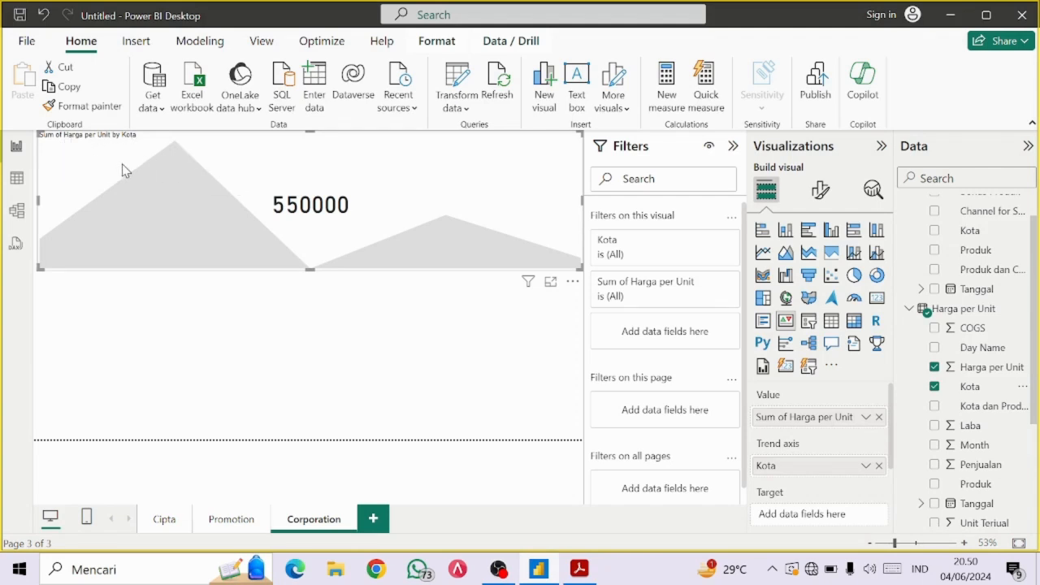
{"action": "left_click", "coordinate": [865, 417]}
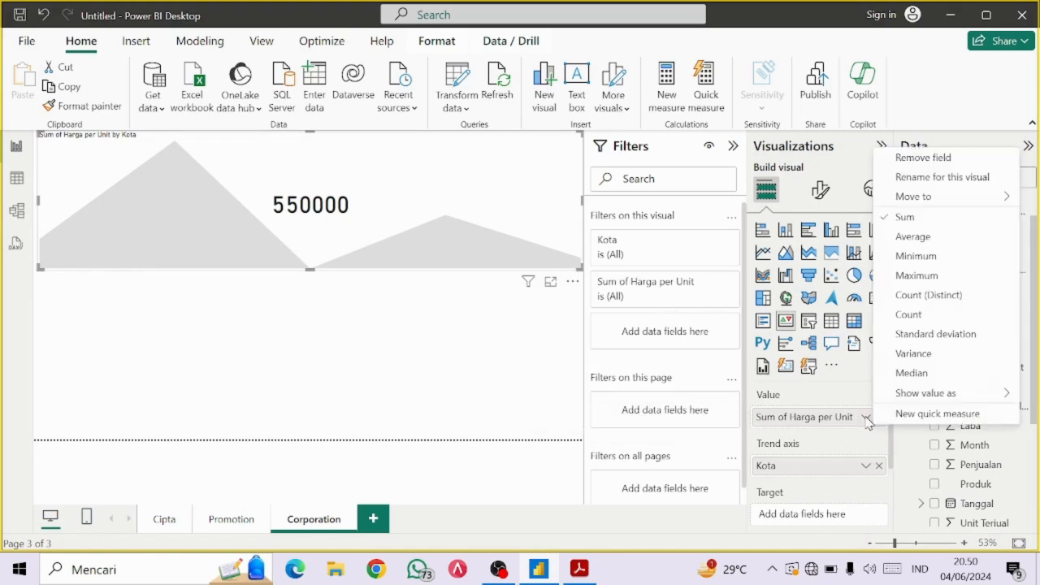
{"action": "left_click", "coordinate": [920, 237]}
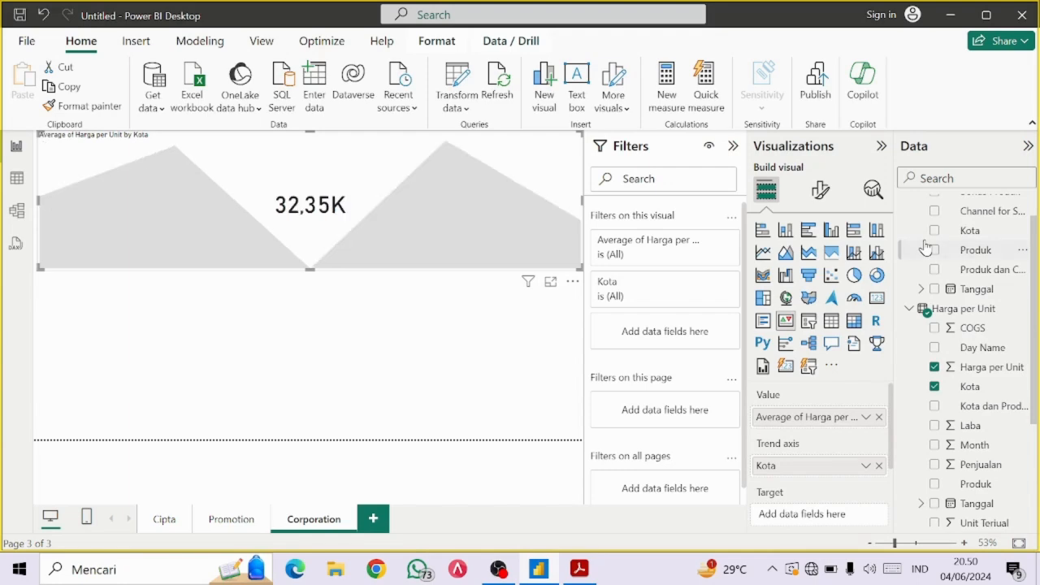
Recheck the KPI requirement in the PDF and set the KPI's trend axis transparency to 100%
{"action": "key", "text": "alt+Tab"}
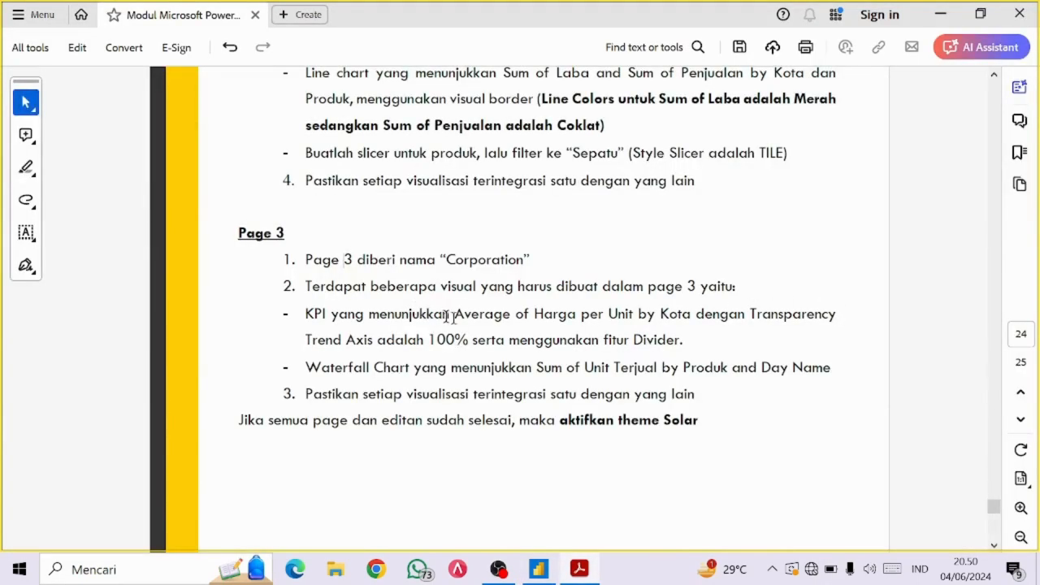
{"action": "left_click_drag", "start_coordinate": [456, 319], "coordinate": [633, 318]}
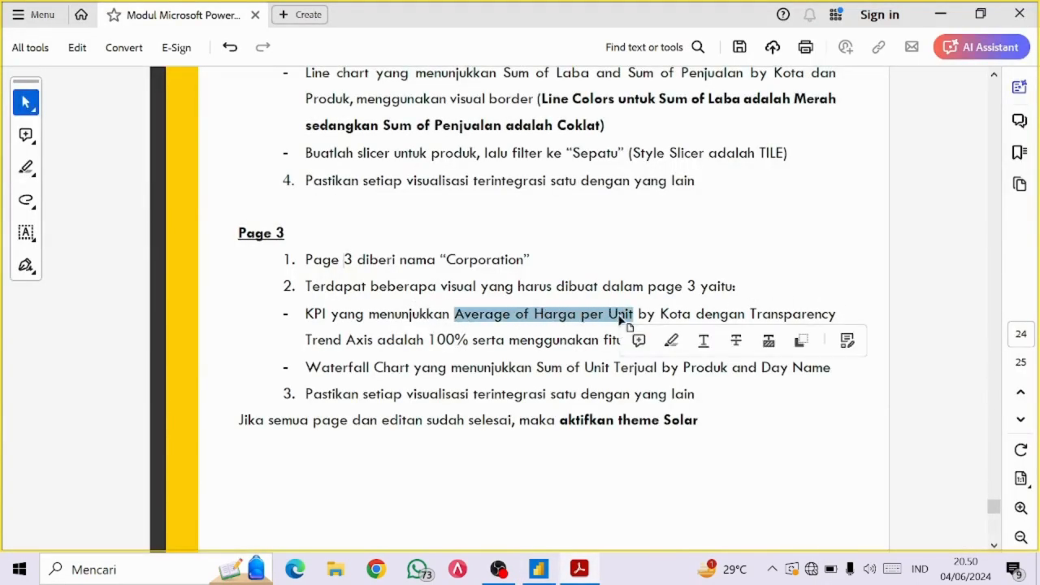
{"action": "key", "text": "alt+Tab"}
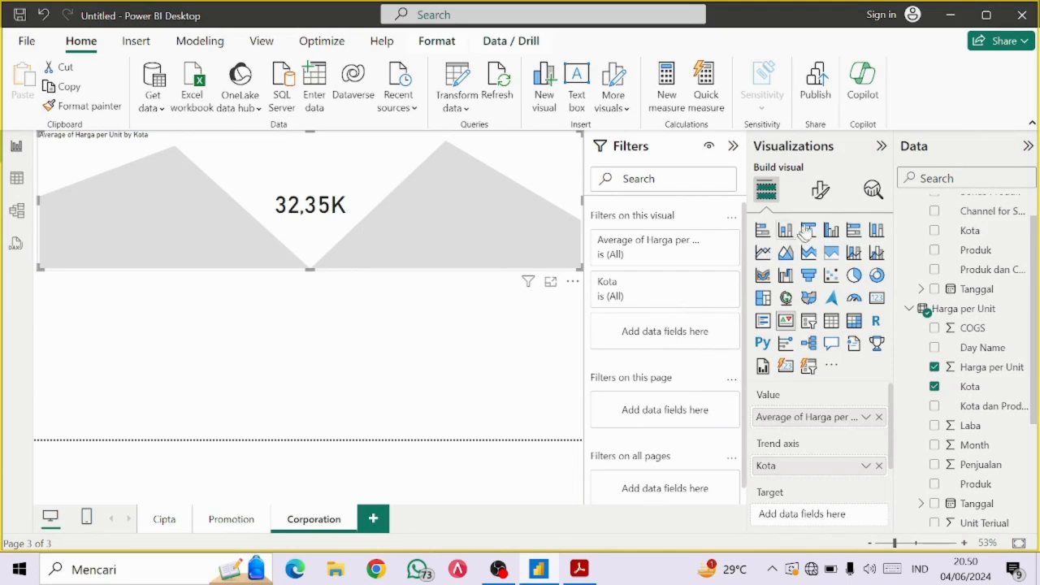
{"action": "left_click", "coordinate": [820, 194]}
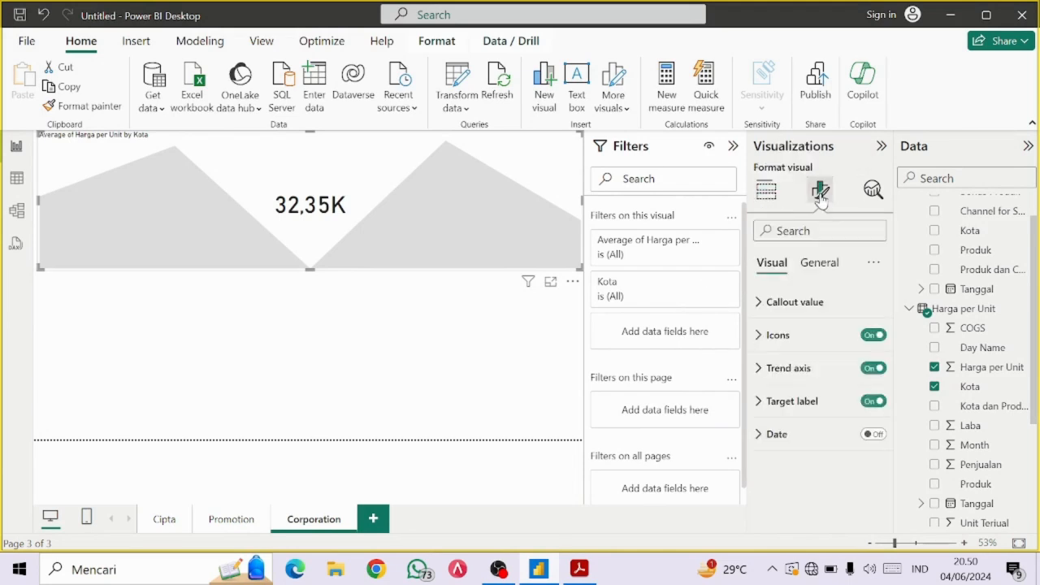
{"action": "left_click", "coordinate": [757, 370]}
{"action": "scroll", "coordinate": [780, 407], "scroll_direction": "down", "scroll_amount": 3}
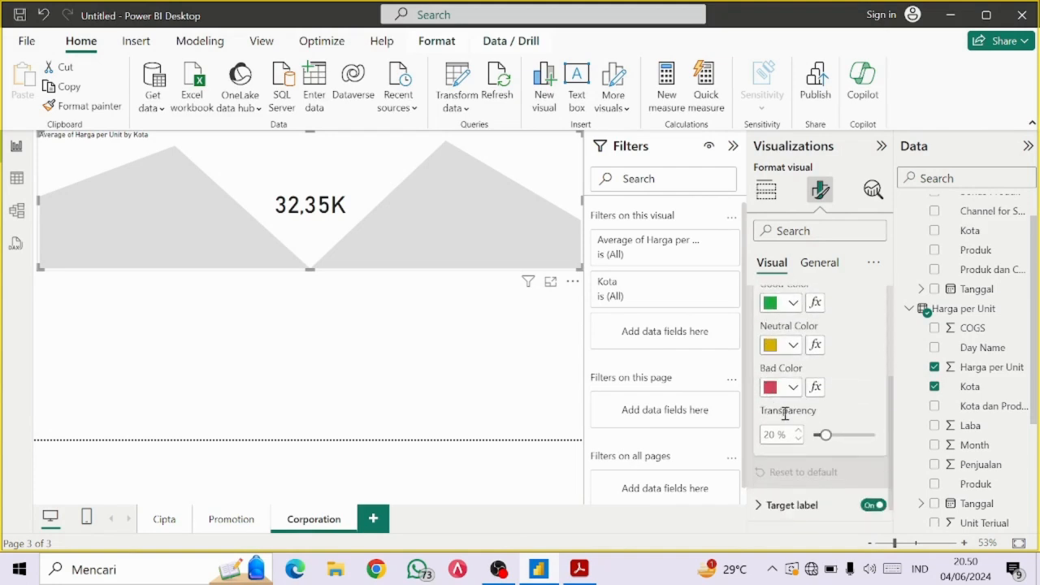
{"action": "left_click_drag", "start_coordinate": [824, 435], "coordinate": [888, 439]}
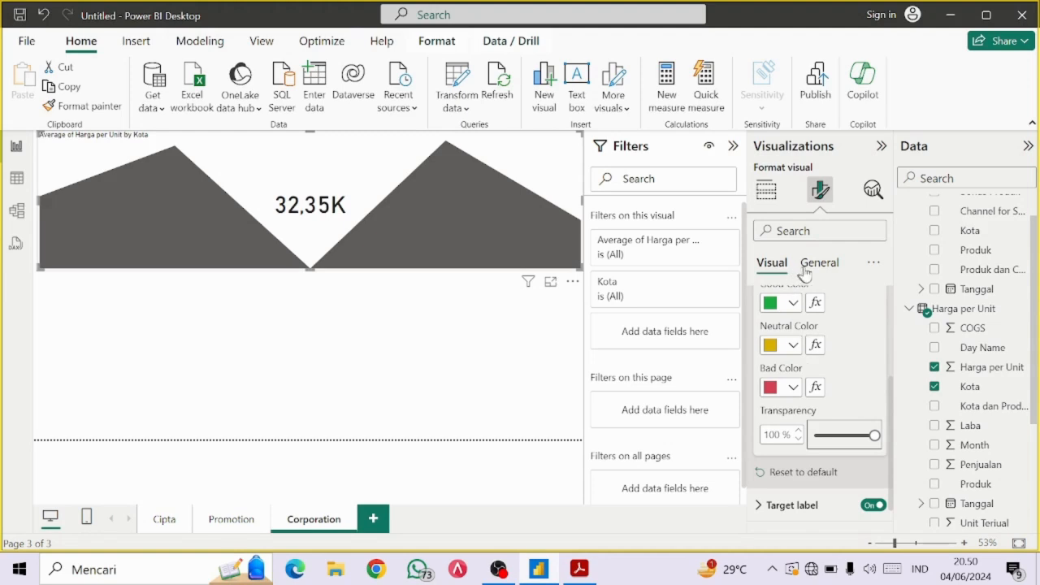
{"action": "scroll", "coordinate": [829, 360], "scroll_direction": "up", "scroll_amount": 3}
{"action": "left_click", "coordinate": [769, 367]}
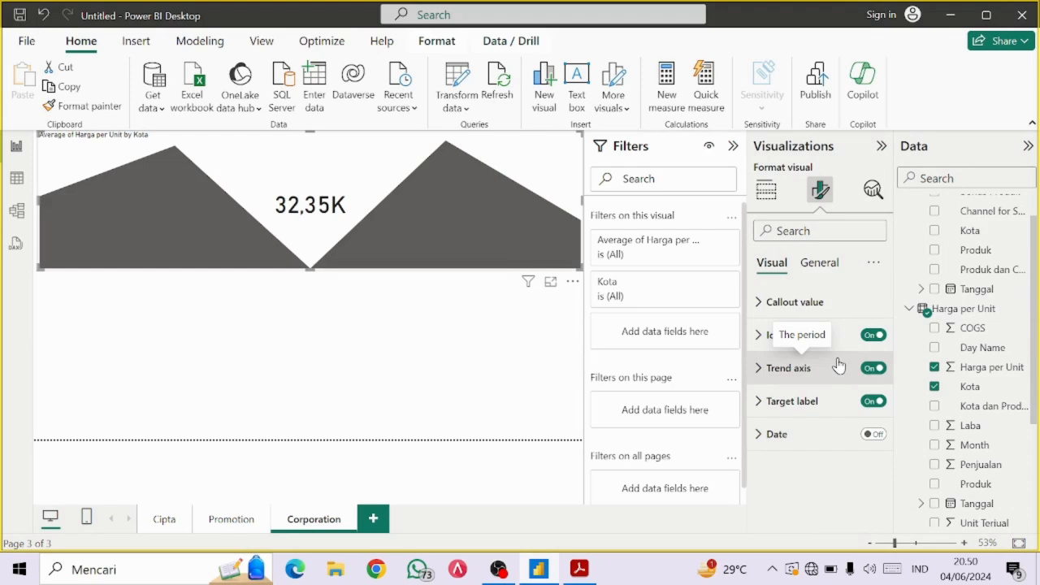
Turn on the divider in the KPI visual's title settings and deselect the visual
{"action": "left_click", "coordinate": [824, 265]}
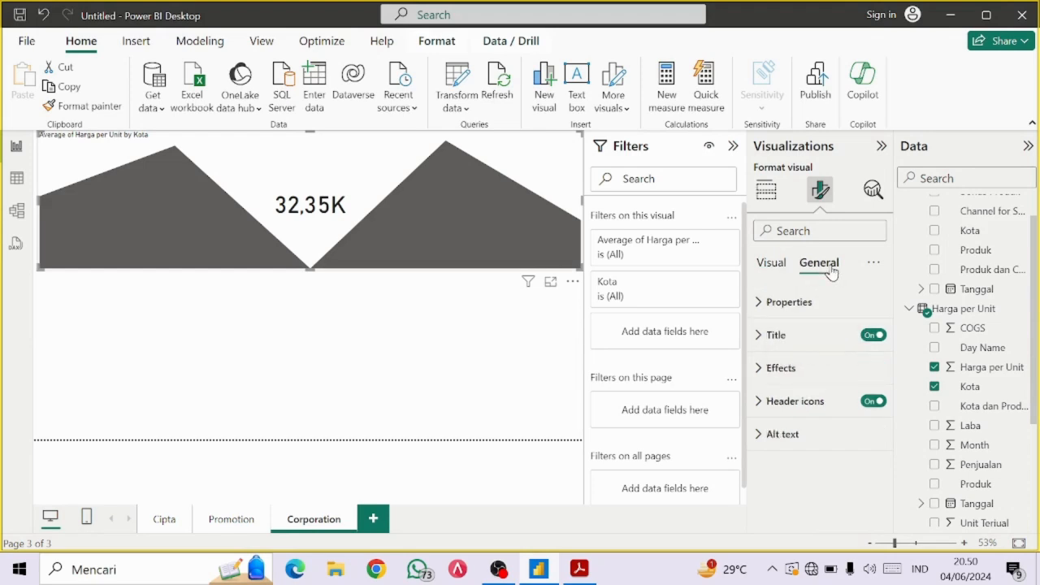
{"action": "left_click", "coordinate": [772, 335]}
{"action": "scroll", "coordinate": [797, 390], "scroll_direction": "down", "scroll_amount": 5}
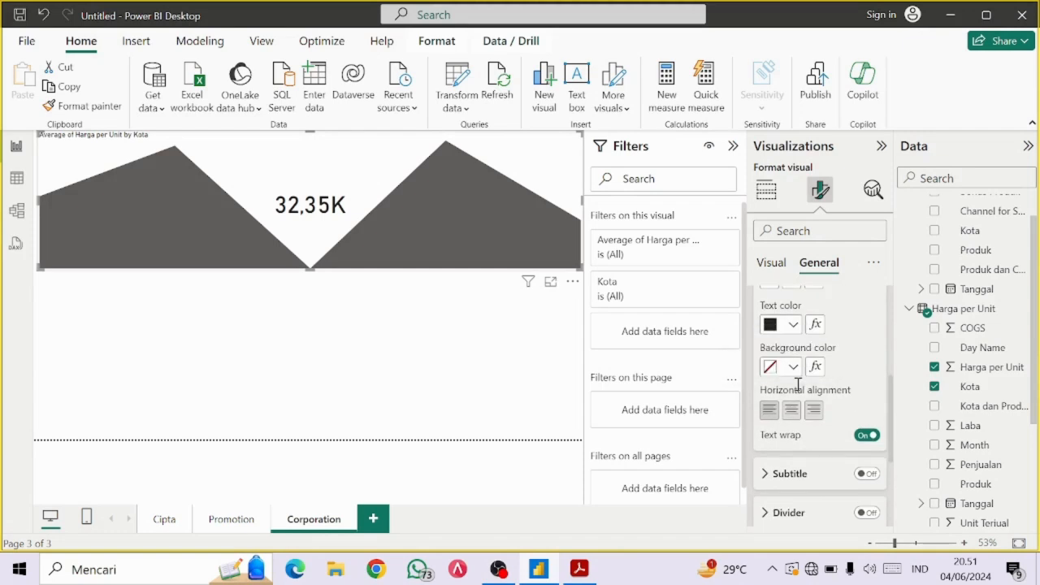
{"action": "scroll", "coordinate": [800, 393], "scroll_direction": "up", "scroll_amount": 2}
{"action": "scroll", "coordinate": [799, 395], "scroll_direction": "down", "scroll_amount": 3}
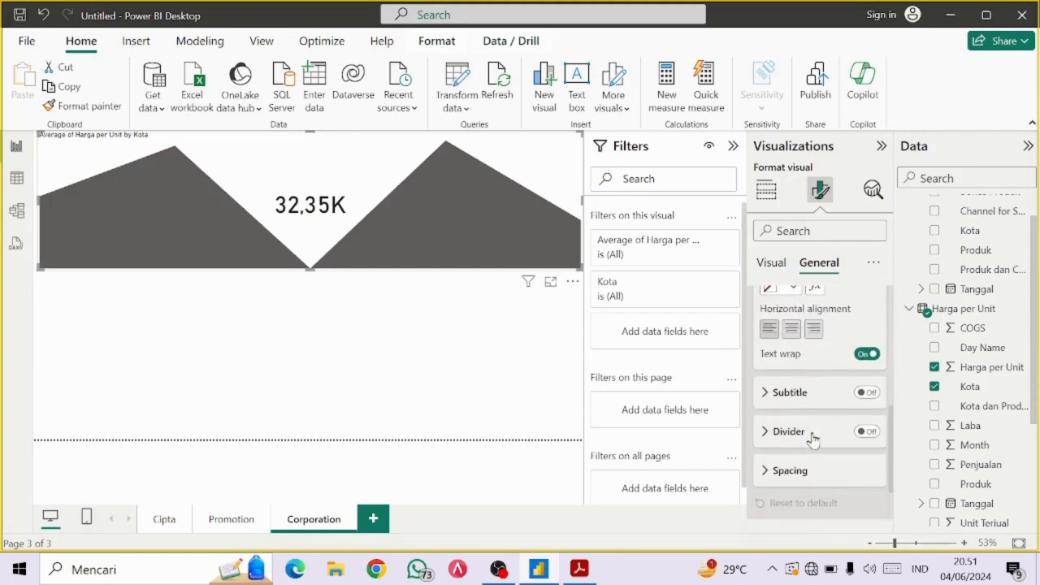
{"action": "left_click", "coordinate": [865, 435]}
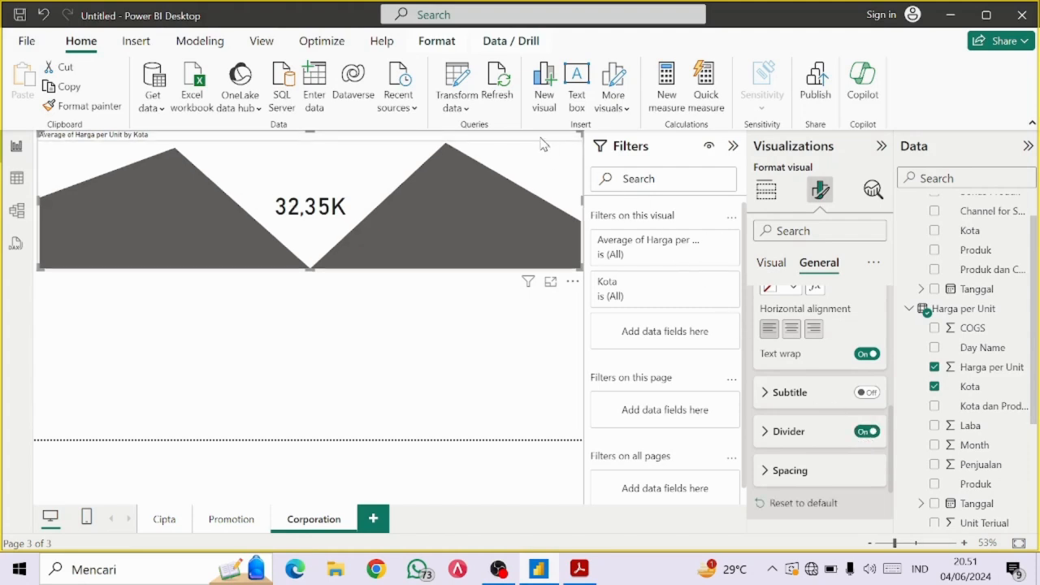
{"action": "left_click", "coordinate": [423, 370]}
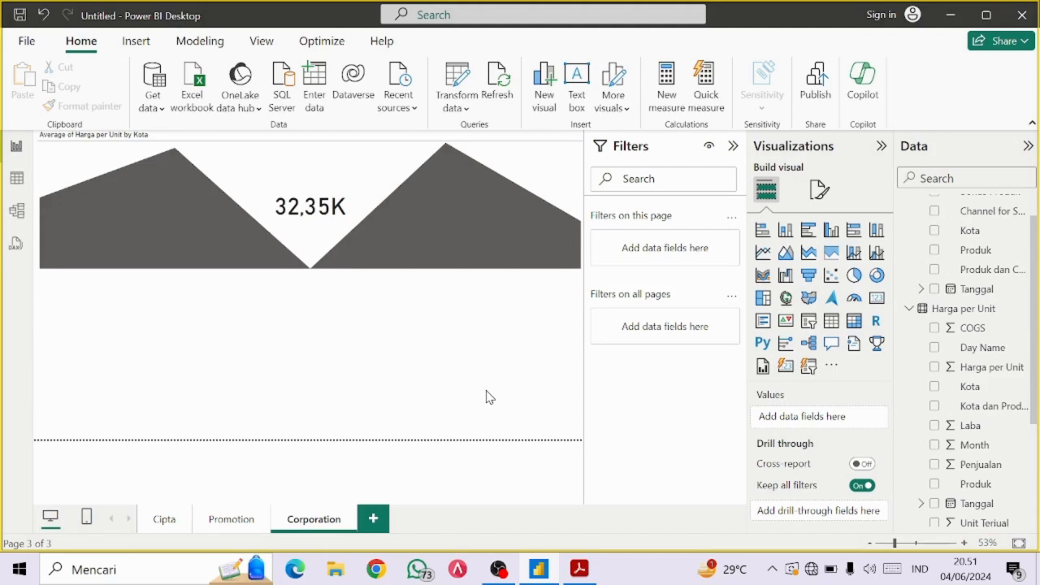
Read the waterfall chart requirement for page 3 in the PDF module and return to Power BI
{"action": "key", "text": "alt+Tab"}
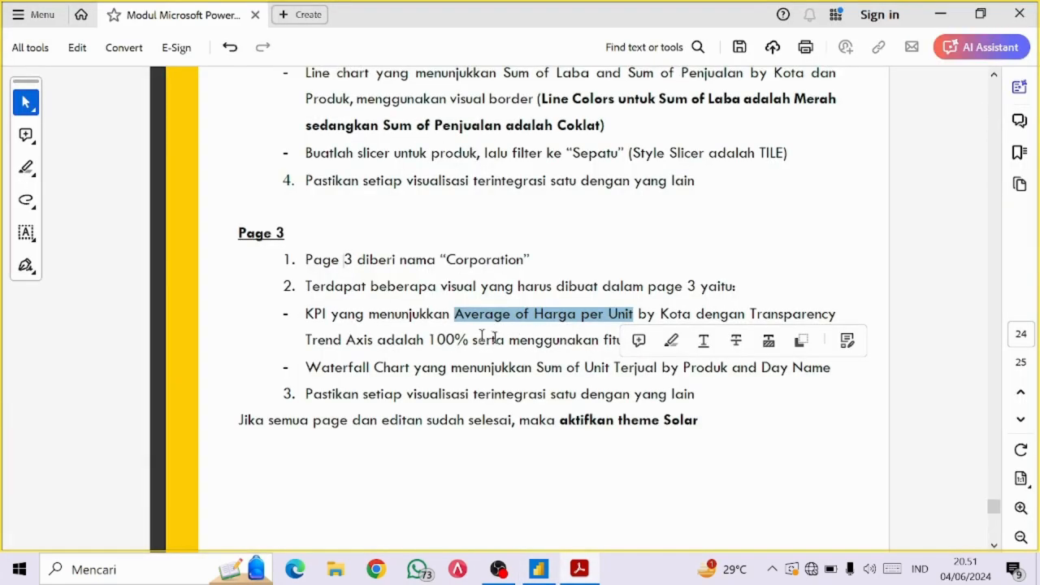
{"action": "left_click", "coordinate": [384, 340]}
{"action": "scroll", "coordinate": [369, 370], "scroll_direction": "down", "scroll_amount": 1}
{"action": "left_click_drag", "start_coordinate": [306, 316], "coordinate": [827, 336]}
{"action": "key", "text": "alt+Tab"}
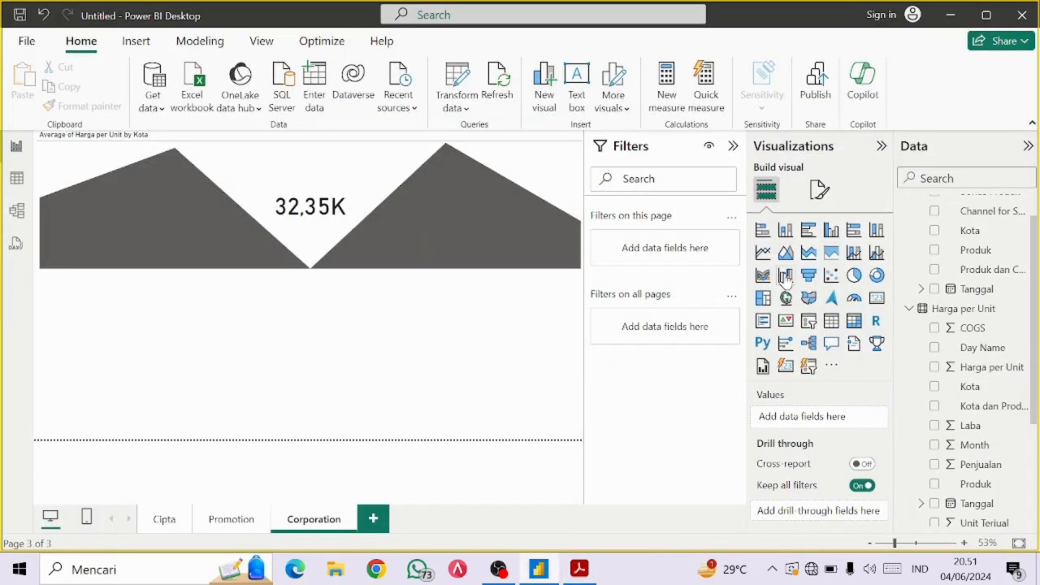
Add a waterfall chart below the KPI with Produk as category, Day Name as breakdown and Unit Terjual on the Y-axis
{"action": "left_click", "coordinate": [785, 277]}
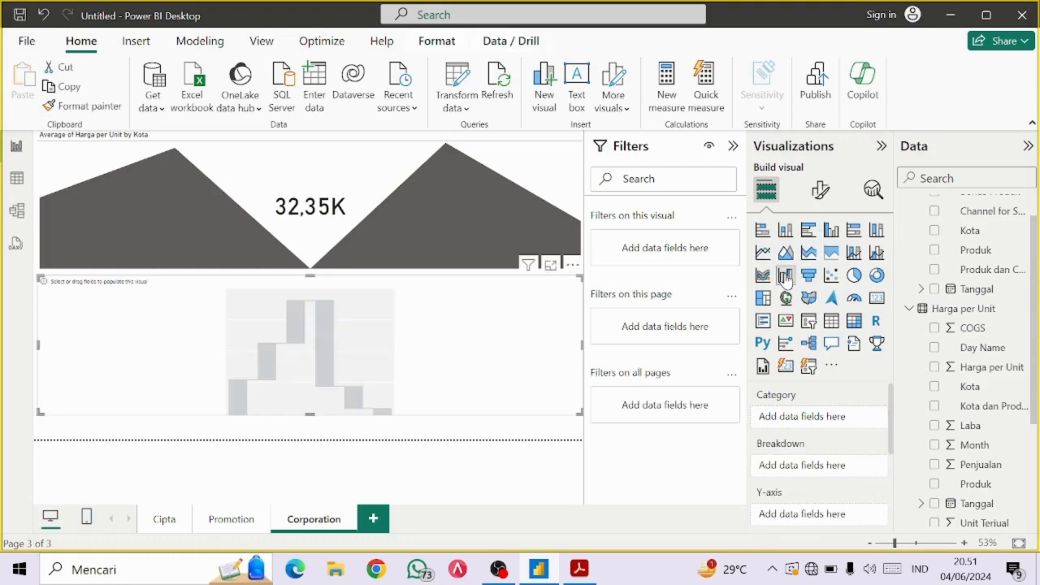
{"action": "left_click", "coordinate": [990, 464]}
{"action": "left_click_drag", "start_coordinate": [979, 484], "coordinate": [843, 418]}
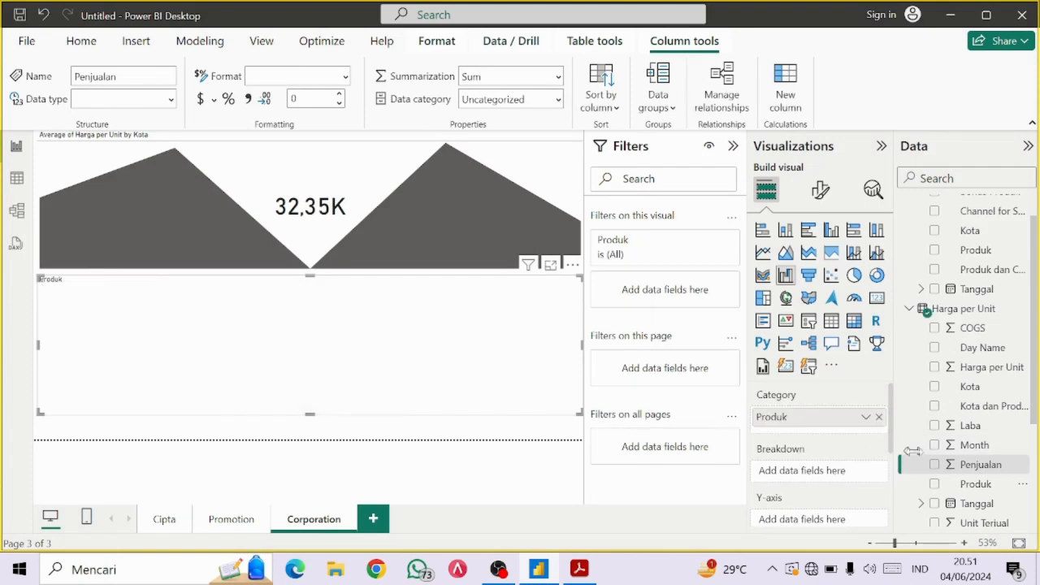
{"action": "left_click_drag", "start_coordinate": [990, 348], "coordinate": [841, 467]}
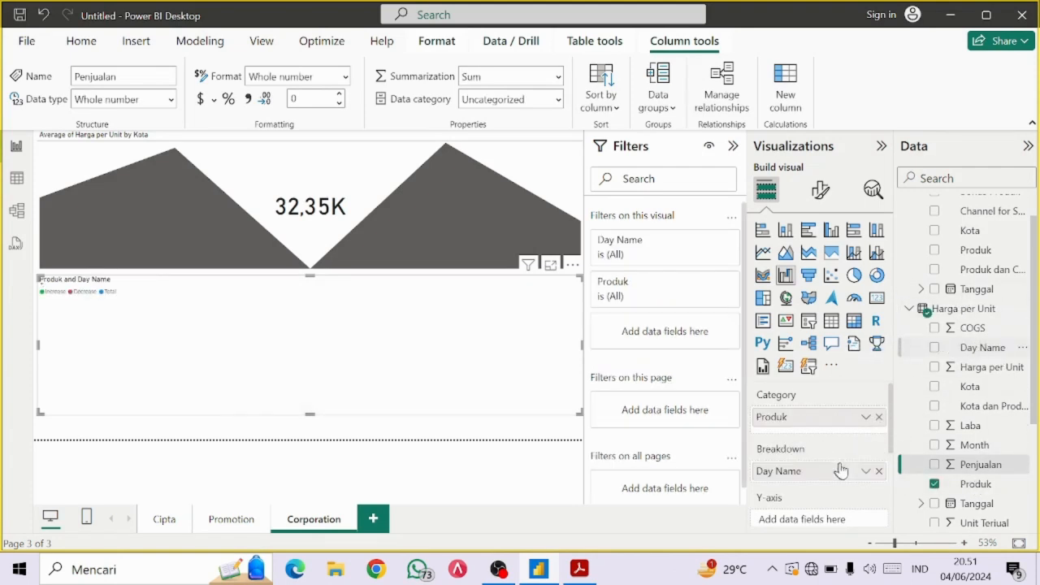
{"action": "left_click_drag", "start_coordinate": [935, 501], "coordinate": [845, 519]}
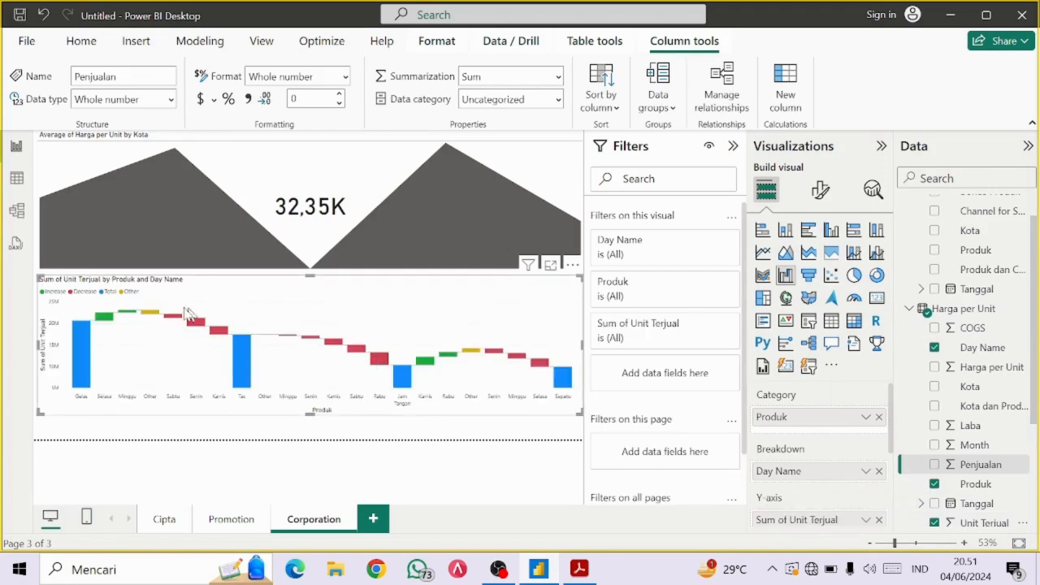
Compare the waterfall chart with the PDF requirement and read the module's closing instructions on integration and the report theme
{"action": "key", "text": "alt+Tab"}
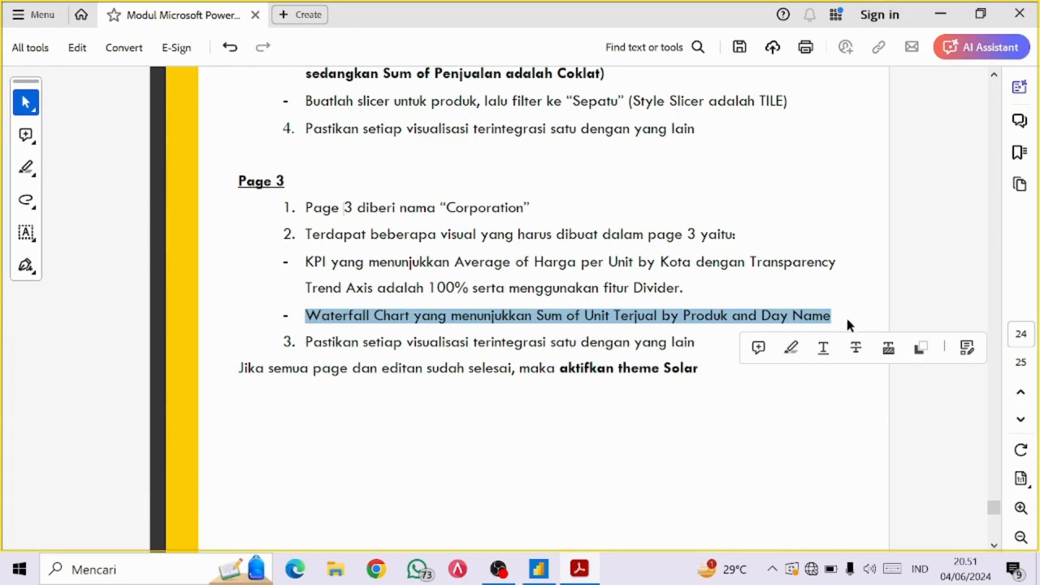
{"action": "key", "text": "alt+Tab"}
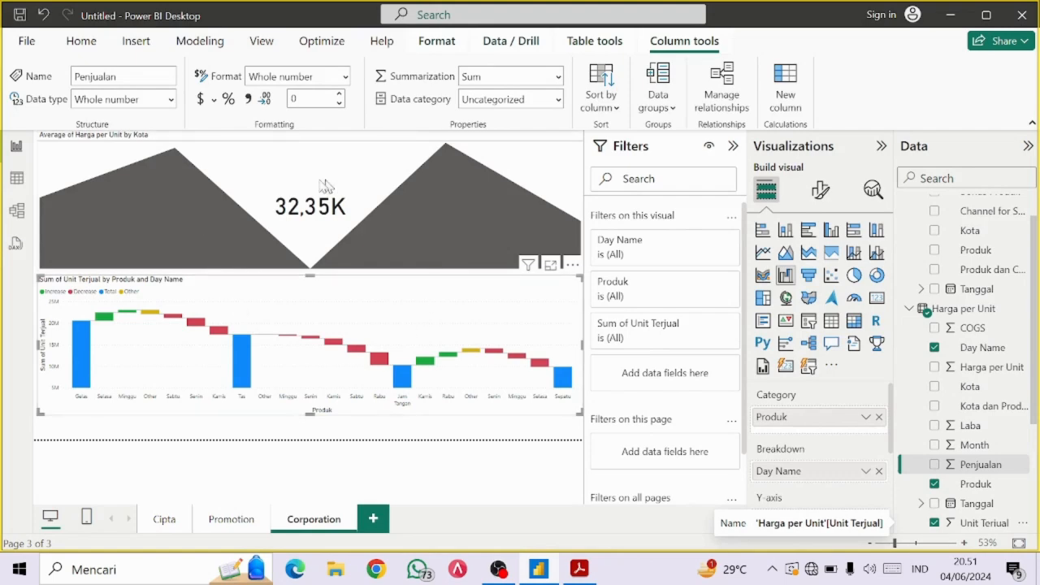
{"action": "key", "text": "alt+Tab"}
{"action": "left_click", "coordinate": [435, 332]}
{"action": "scroll", "coordinate": [402, 376], "scroll_direction": "down", "scroll_amount": 1}
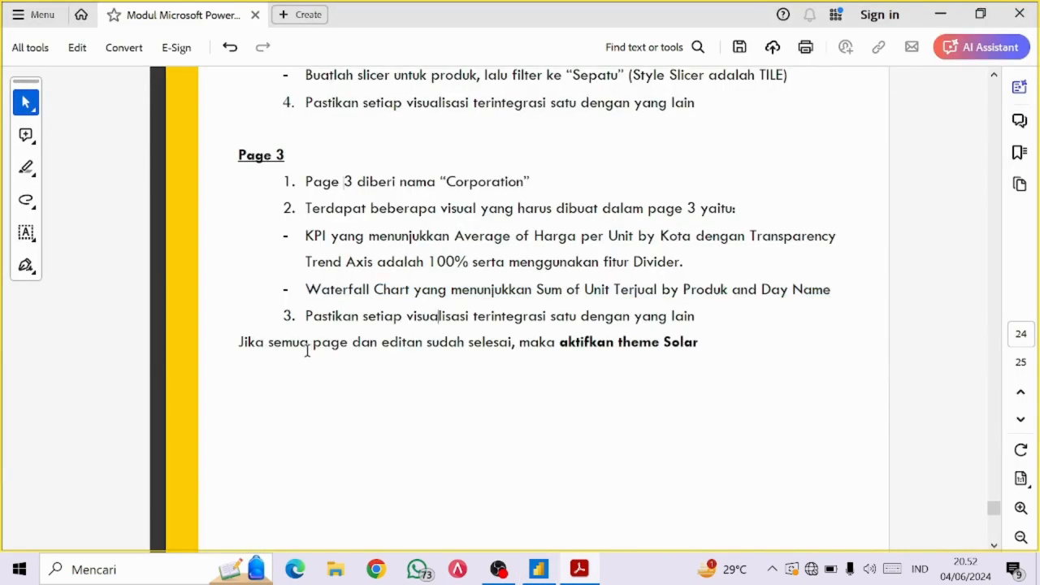
Check the theme instruction in the PDF module, return to Power BI and apply the Solar theme to the report
{"action": "left_click_drag", "start_coordinate": [560, 345], "coordinate": [709, 358]}
{"action": "key", "text": "alt+Tab"}
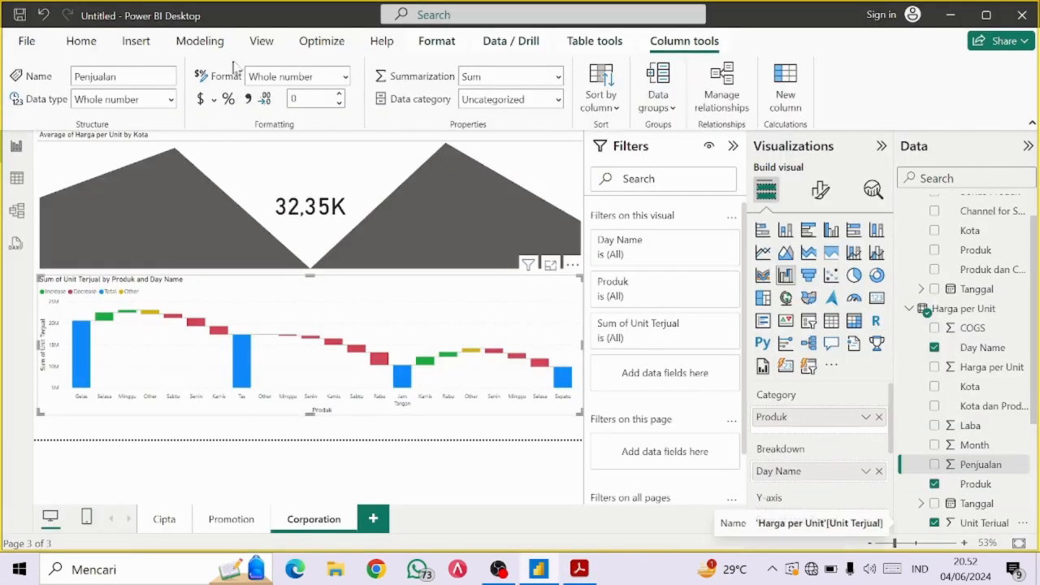
{"action": "left_click", "coordinate": [355, 439]}
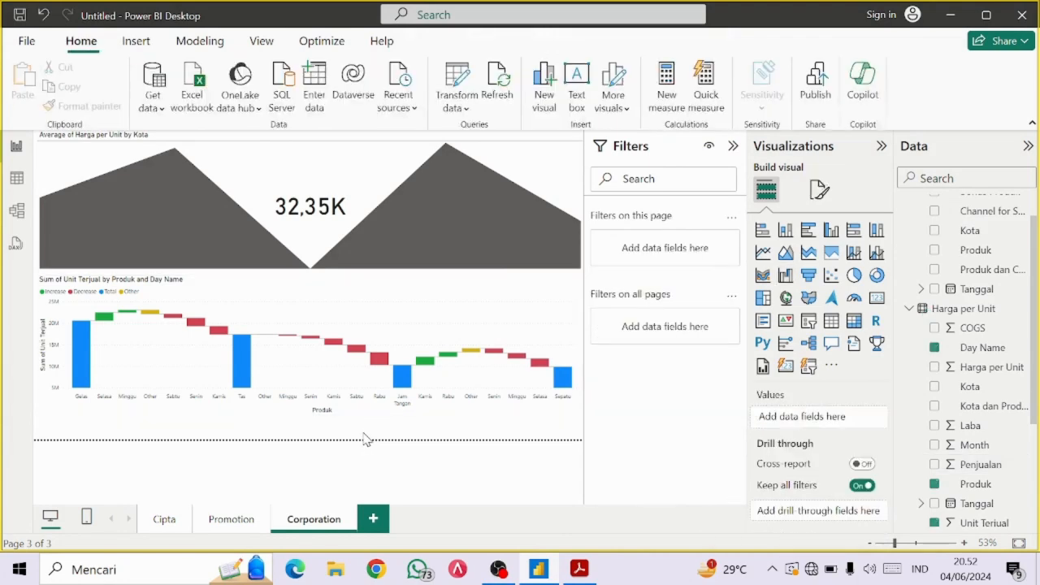
{"action": "left_click", "coordinate": [261, 40]}
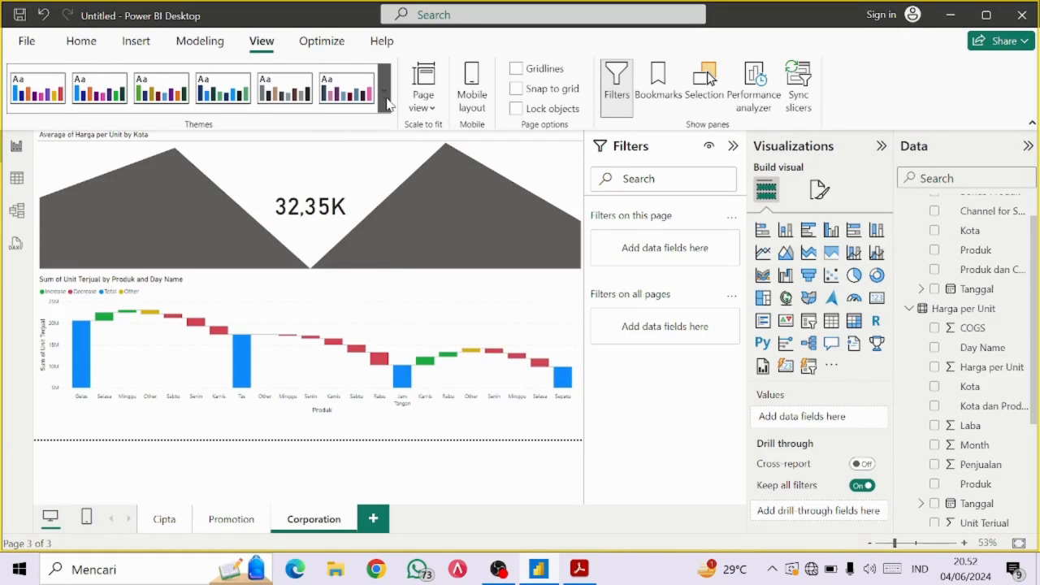
{"action": "left_click", "coordinate": [386, 96]}
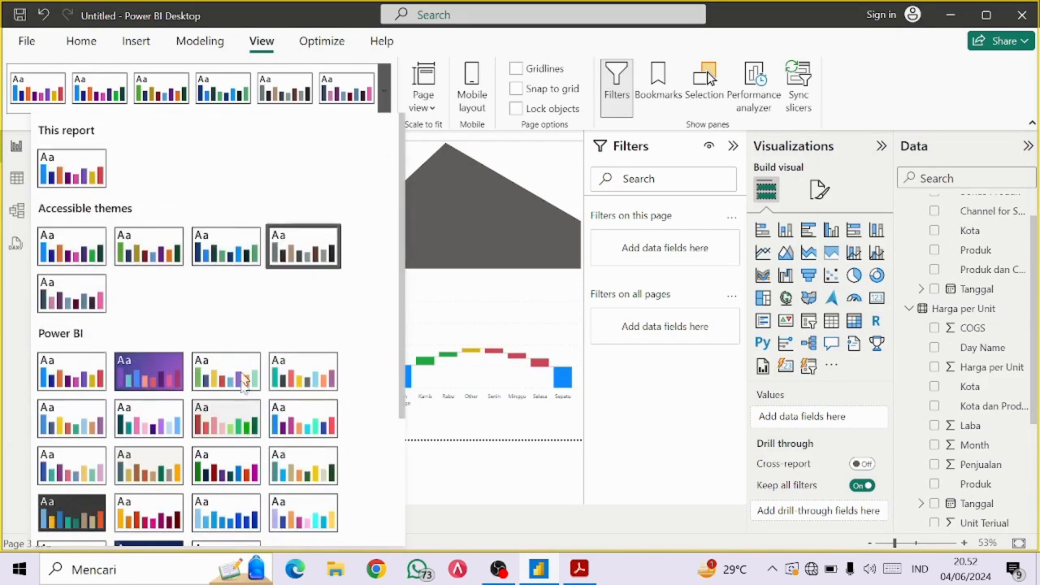
{"action": "left_click", "coordinate": [167, 511]}
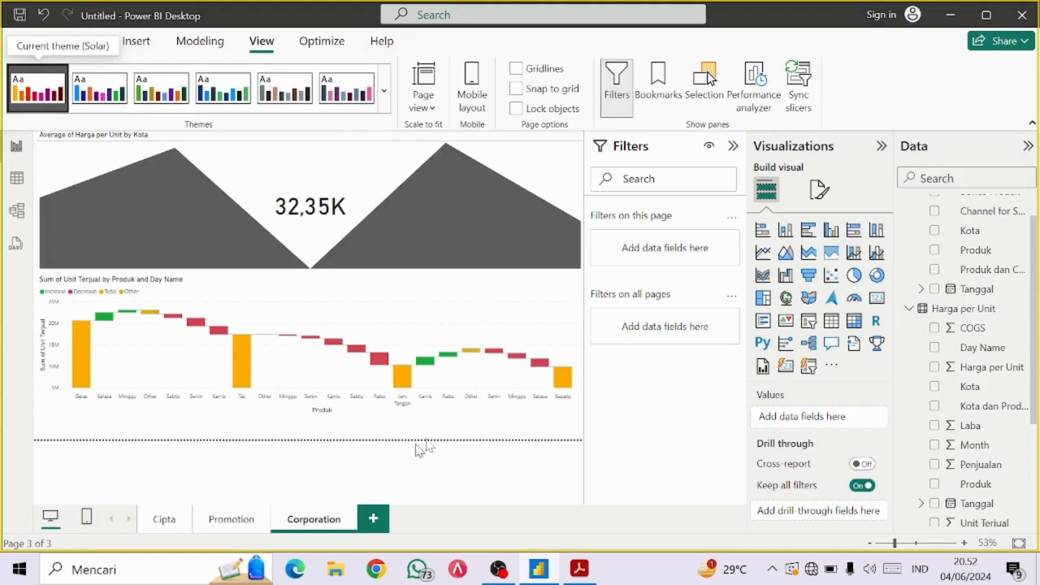
Review the Cipta and Corporation pages with the new theme and compare the report with the PDF module's instructions
{"action": "left_click", "coordinate": [165, 520]}
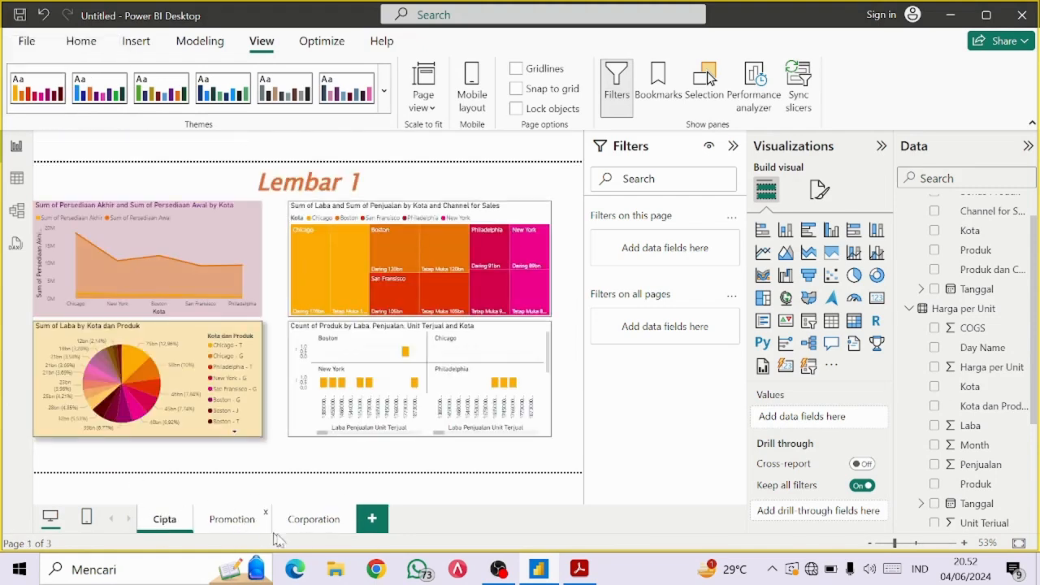
{"action": "left_click", "coordinate": [321, 530]}
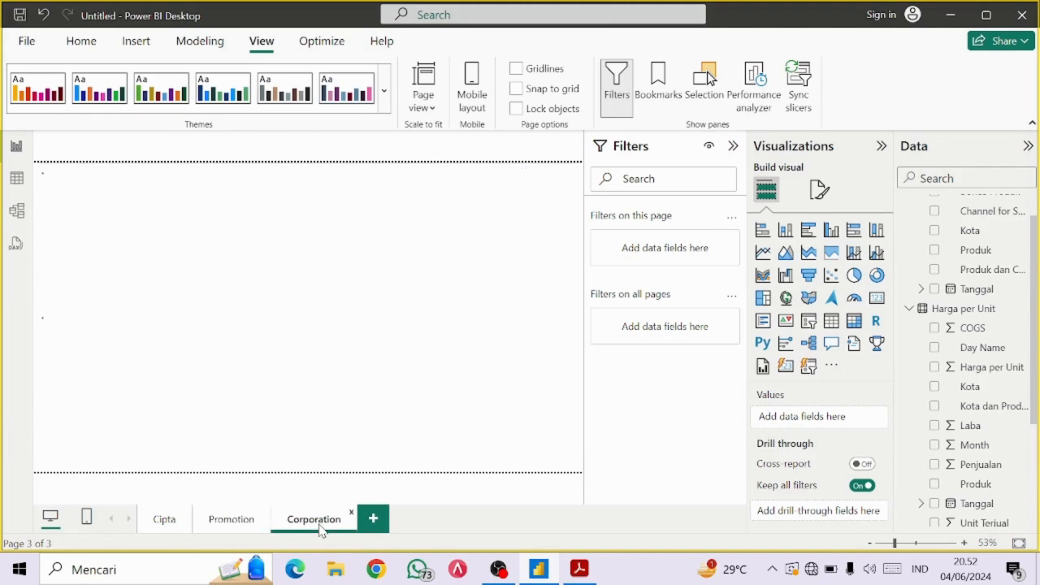
{"action": "key", "text": "alt+Tab"}
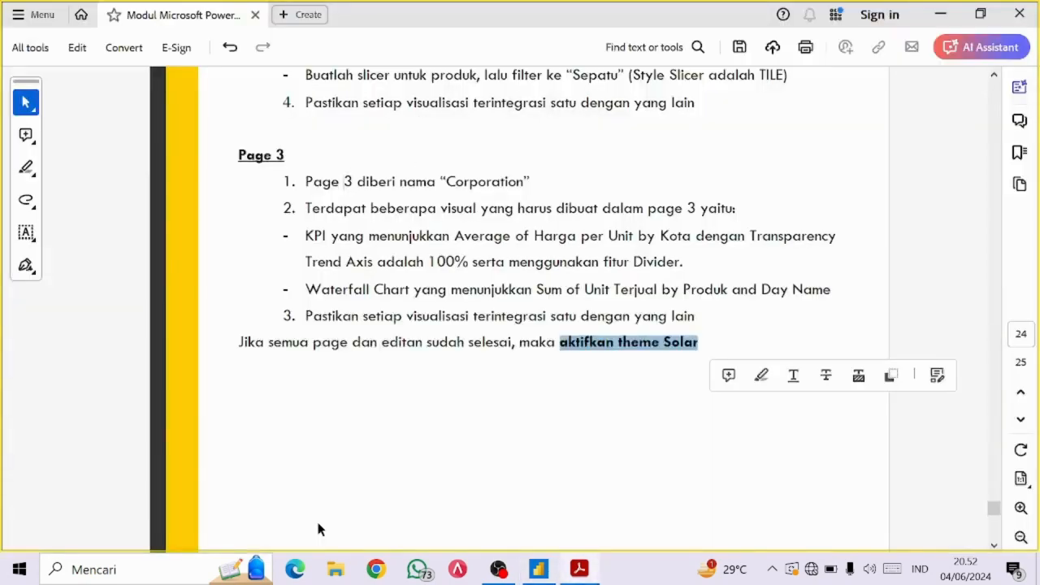
{"action": "key", "text": "alt+Tab"}
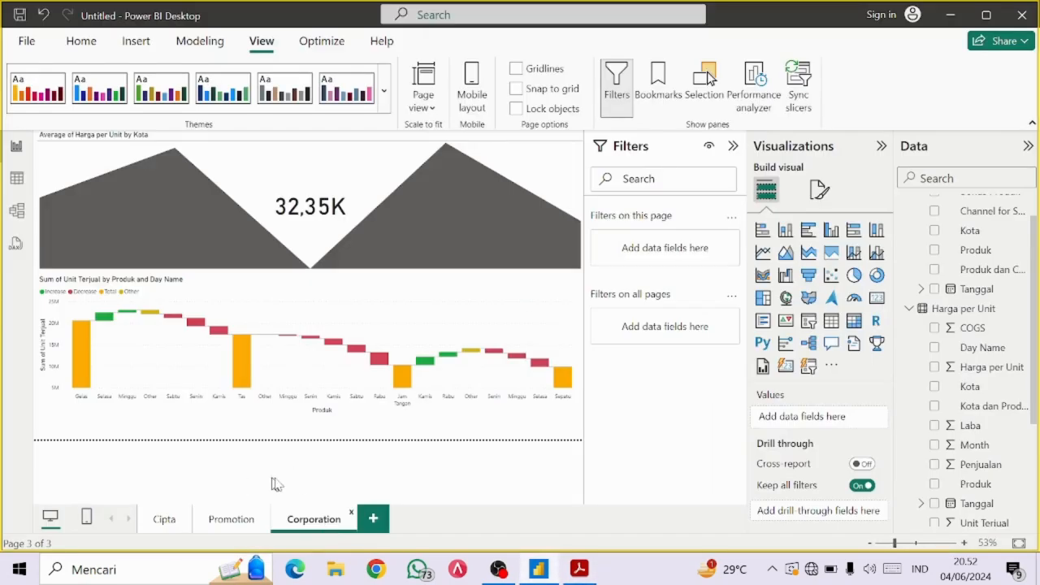